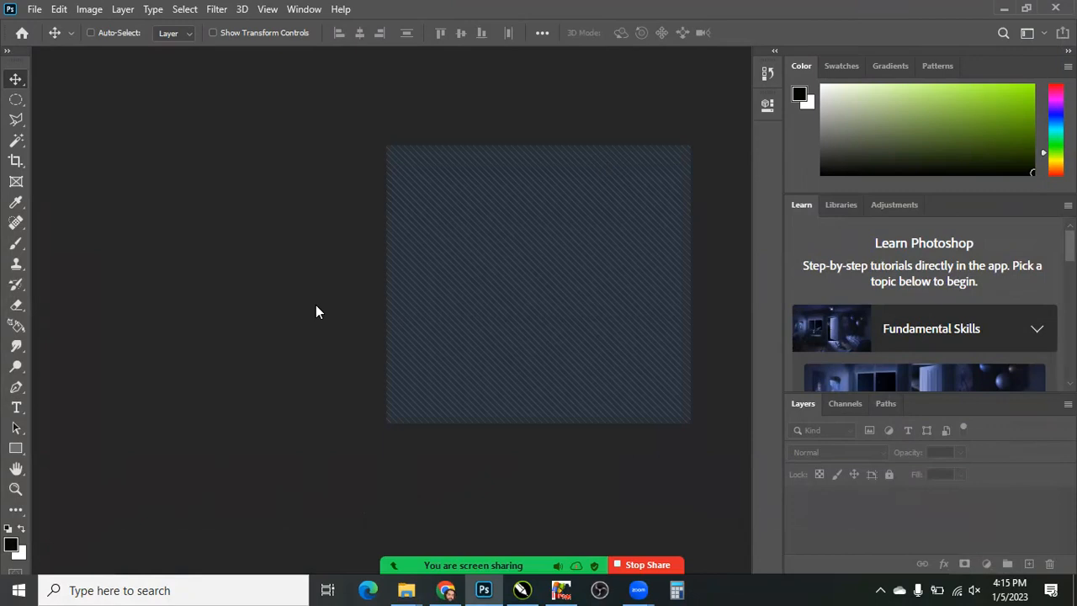
Start a new document and set its size units to inches
key("Tab")
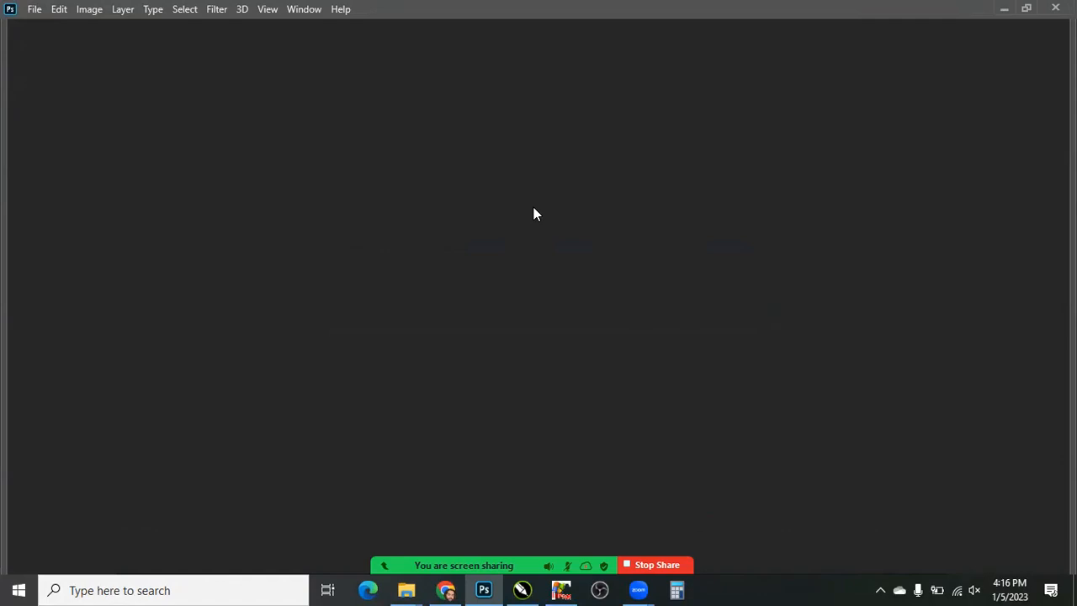
key("ctrl+n")
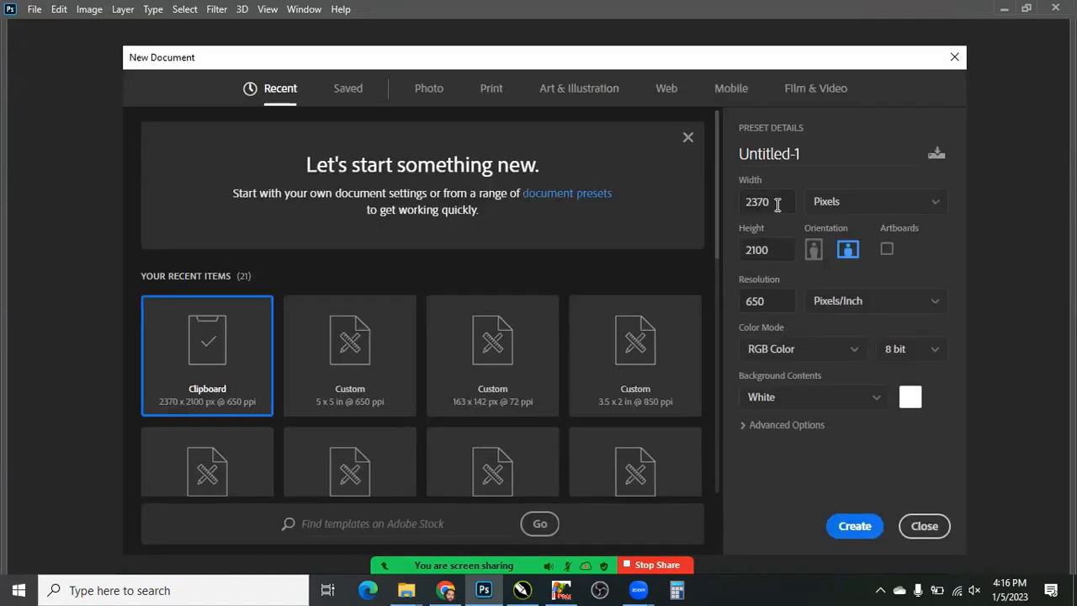
type("5")
key("Tab")
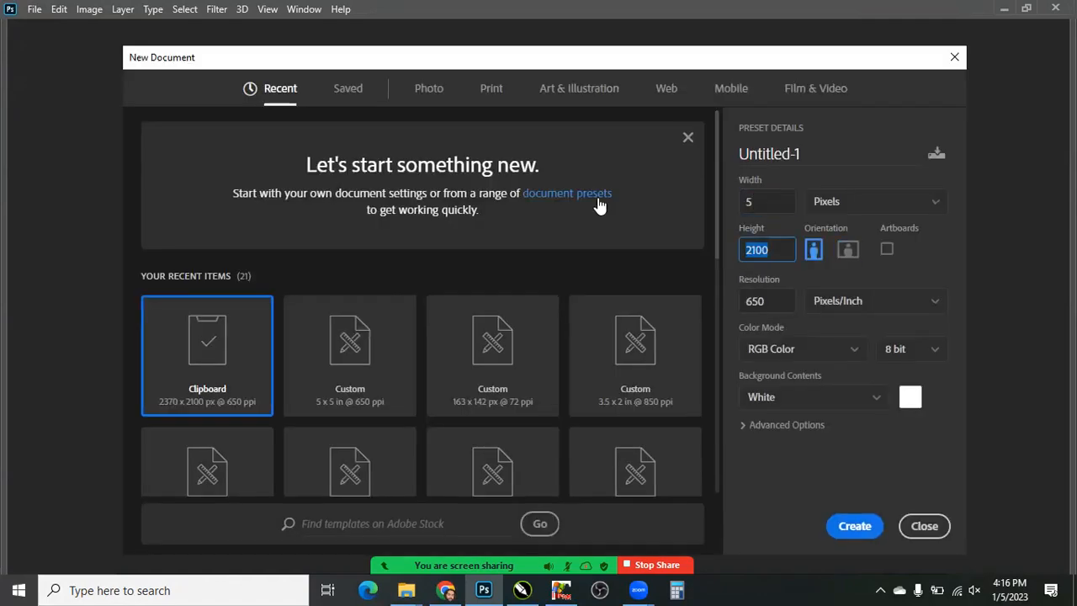
left_click(812, 204)
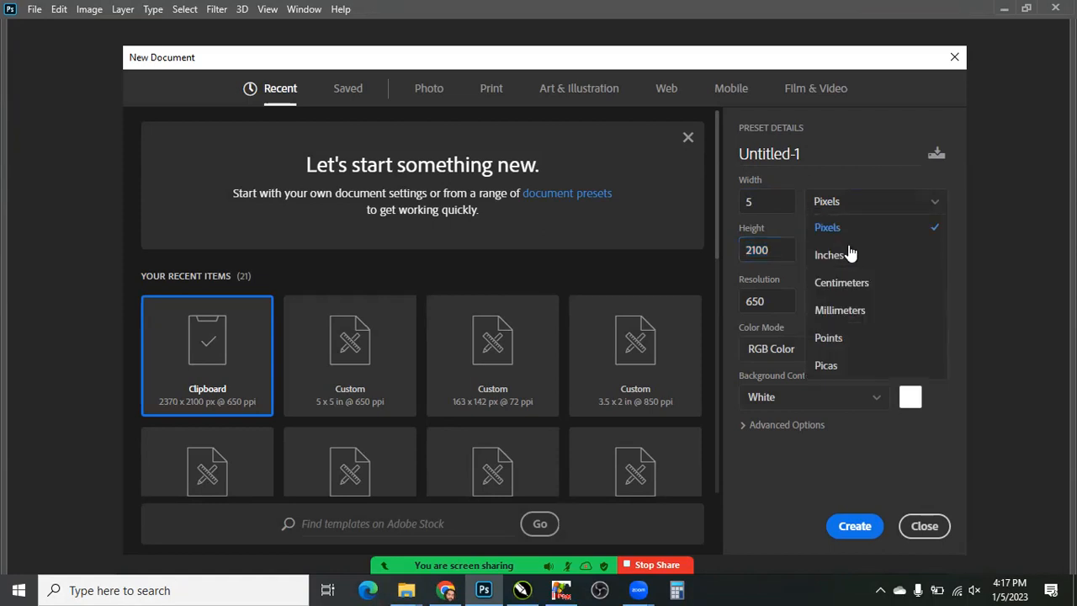
left_click(847, 255)
Set the new document's width and height to 5 inches and create it
double_click(767, 203)
type("5")
key("Tab")
type("5")
key("Tab")
key("Tab")
key("Tab")
key("Tab")
key("Tab")
key("Tab")
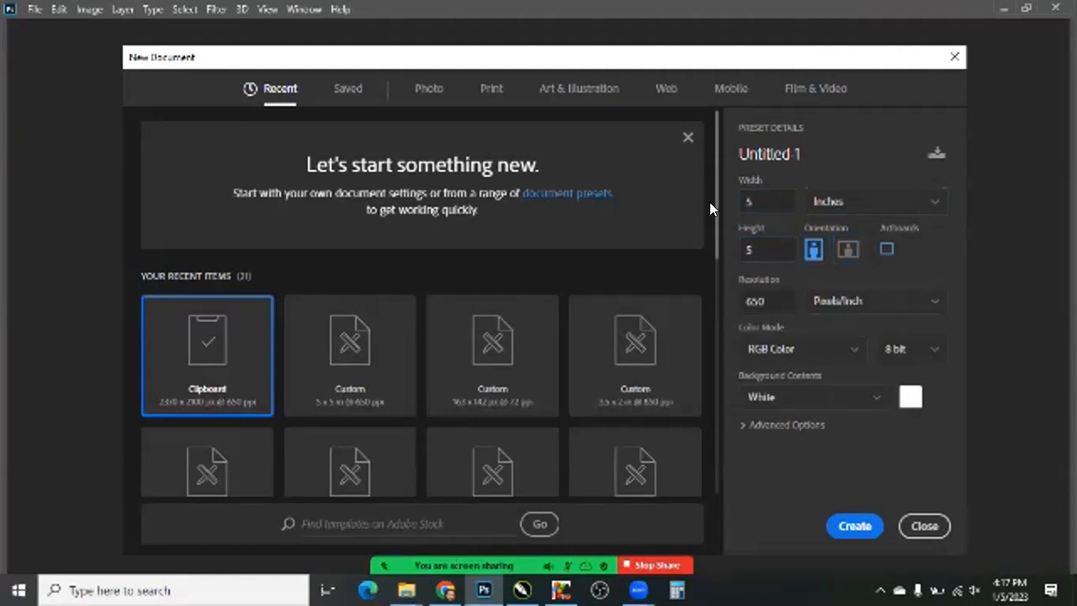
key("Tab")
key("Tab")
key("Tab")
key("Return")
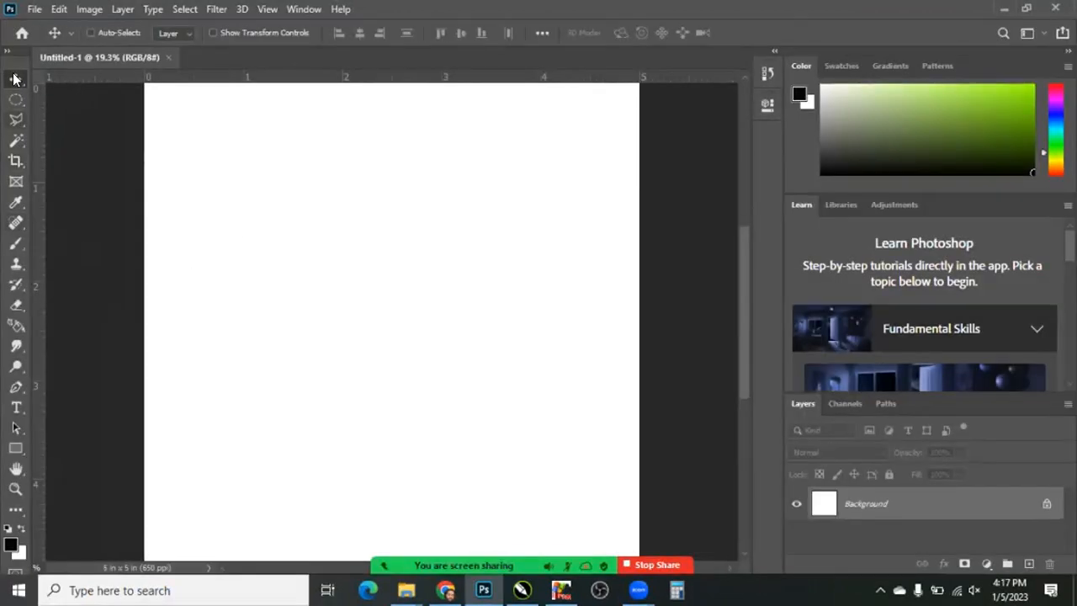
Replace the elliptical marquee with the Rectangular Marquee tool in the toolbox and return to the Move tool
left_click(15, 99)
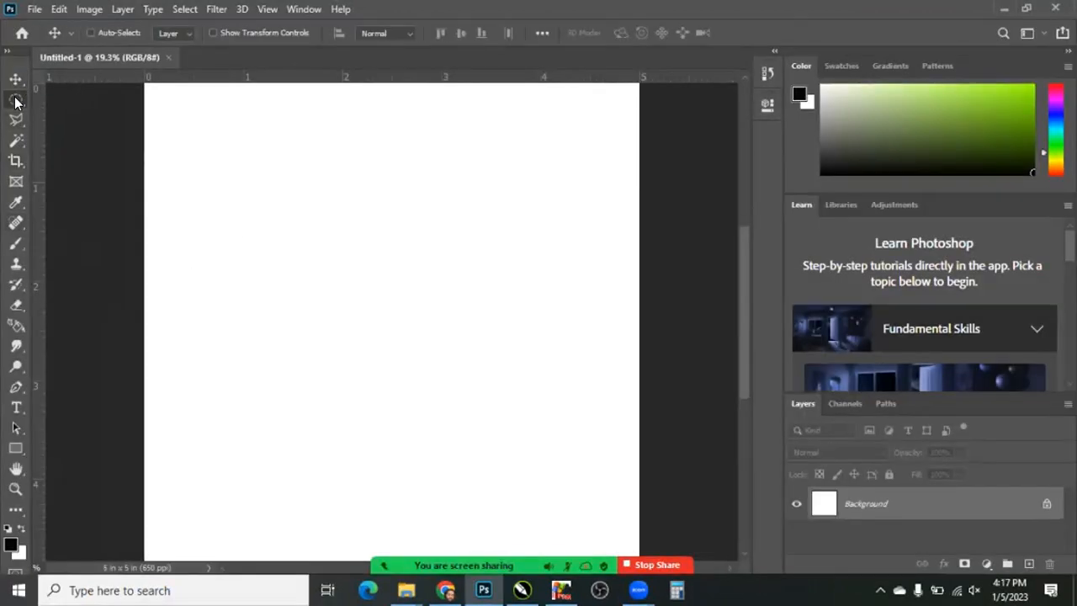
left_click(76, 99)
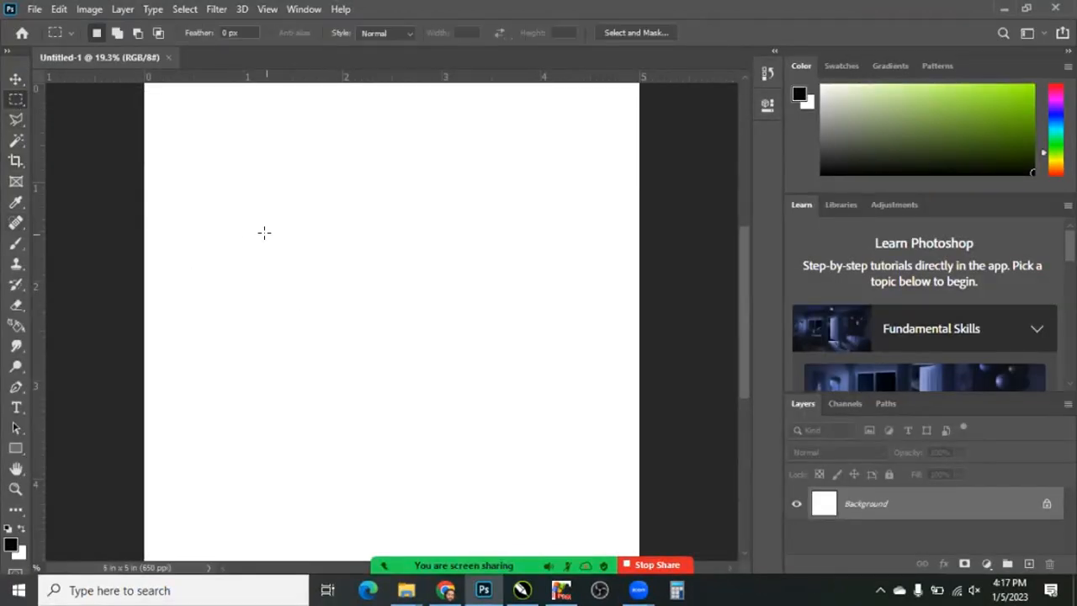
key("v")
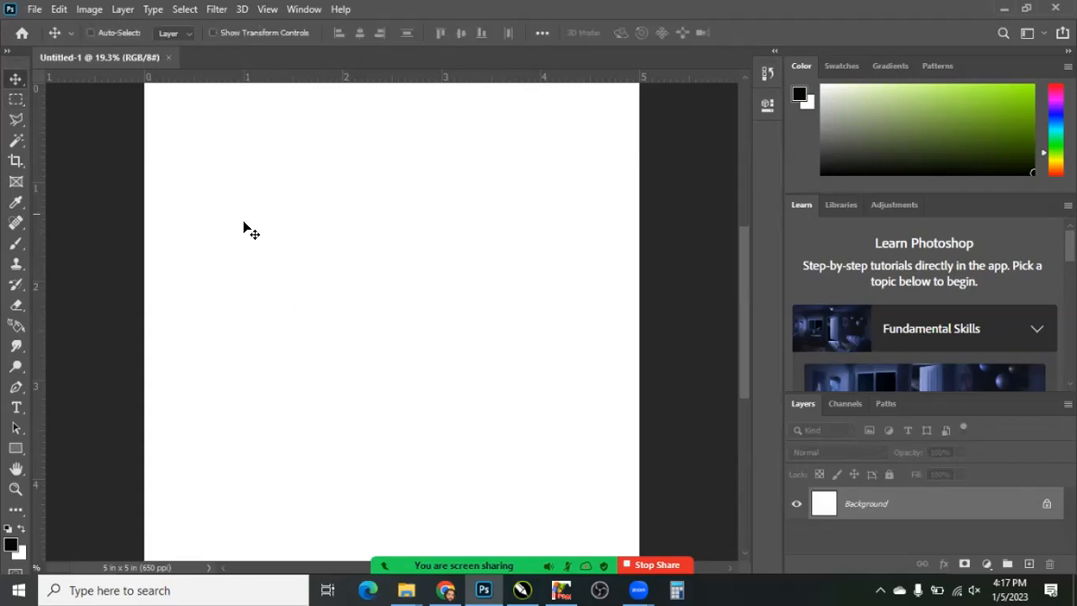
key("Tab")
key("Tab")
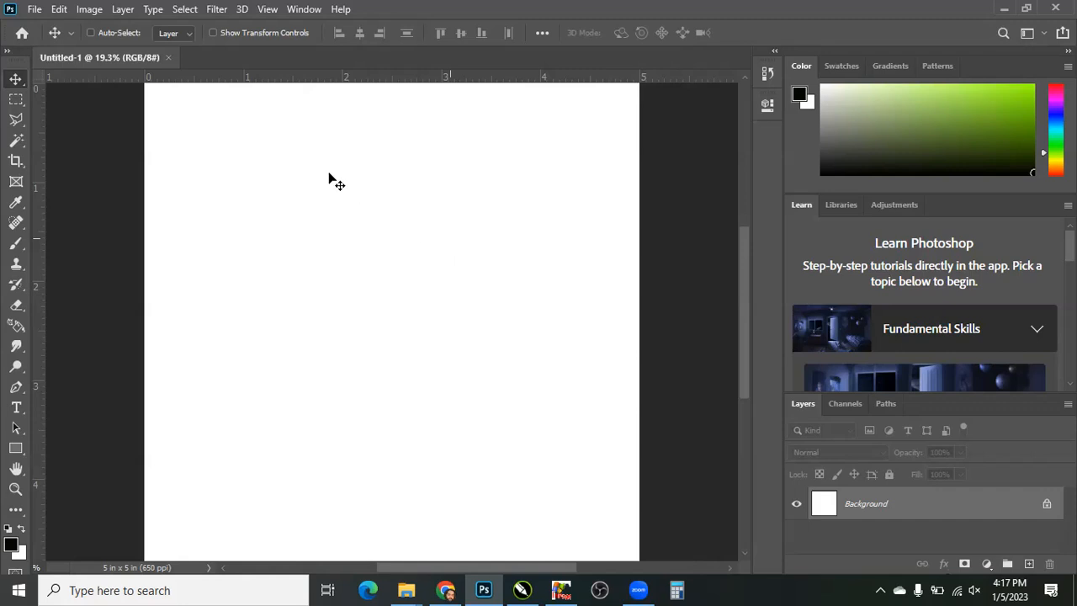
key("Tab")
key("Tab")
key("shift+Tab")
key("Tab")
key("ctrl+minus")
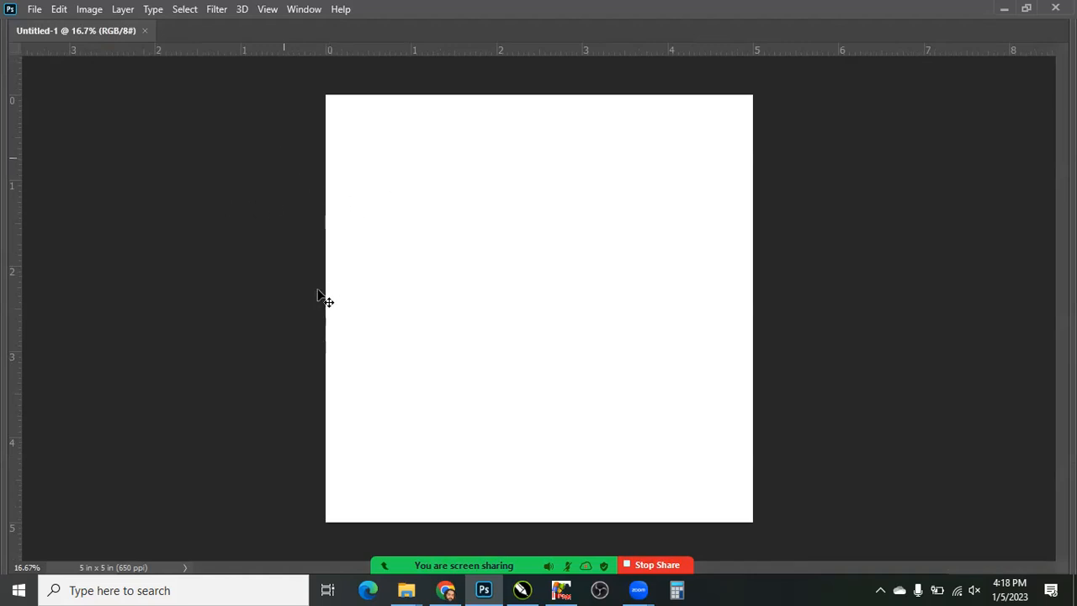
key("Tab")
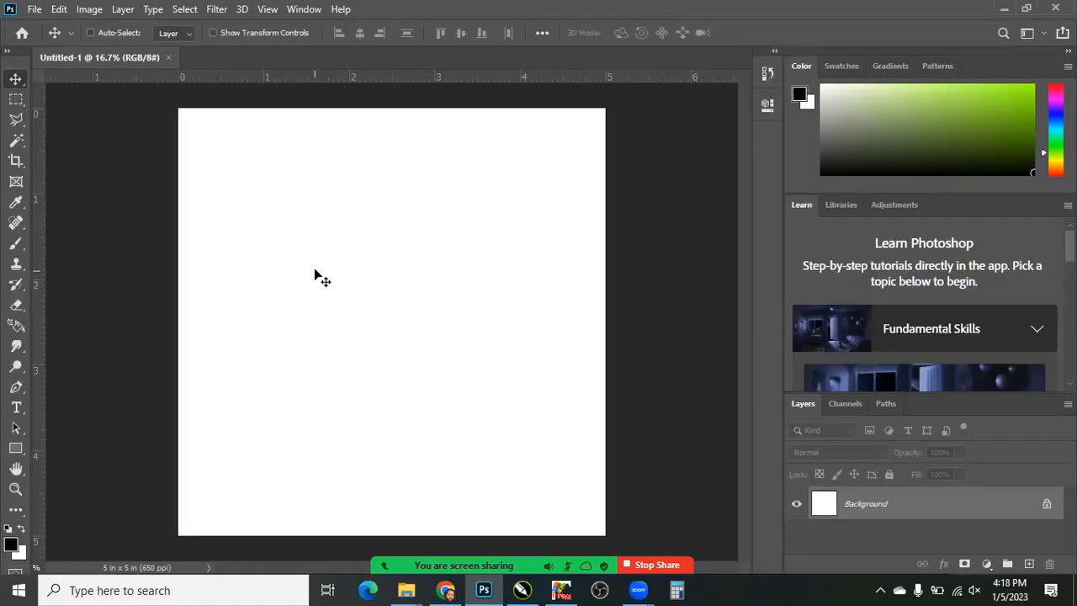
key("Tab")
key("Tab")
Switch to File Explorer and open the soft folder on New Volume (D:)
left_click(406, 590)
left_click(459, 537)
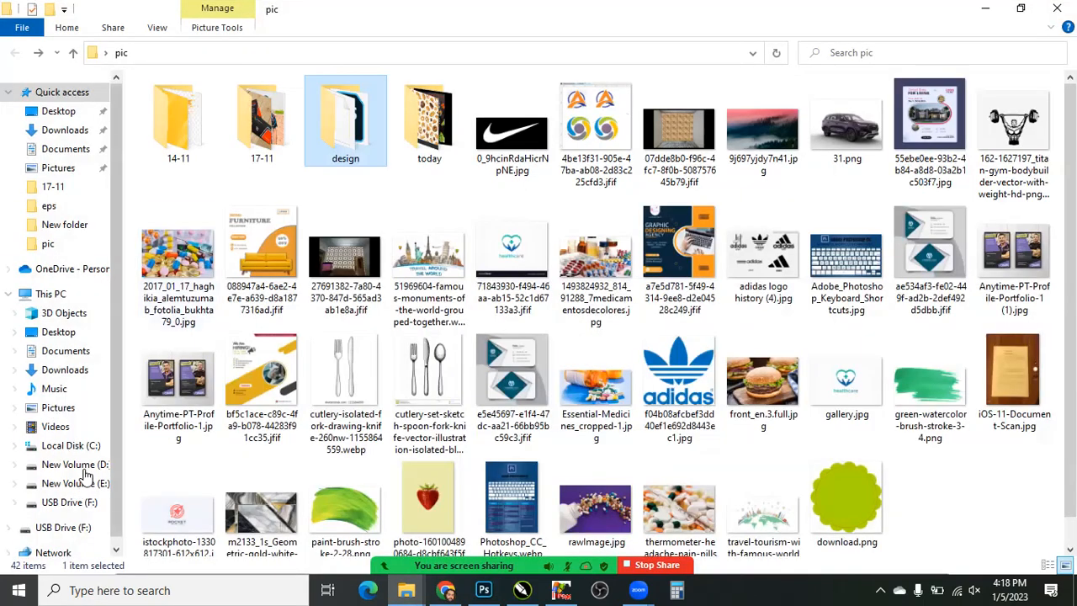
left_click(75, 464)
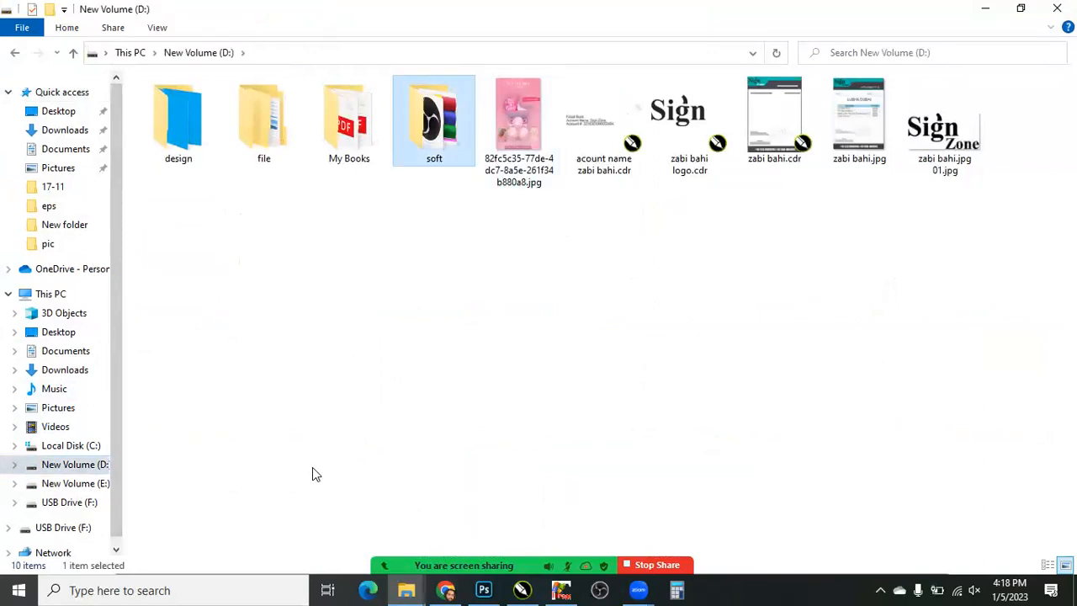
key("Return")
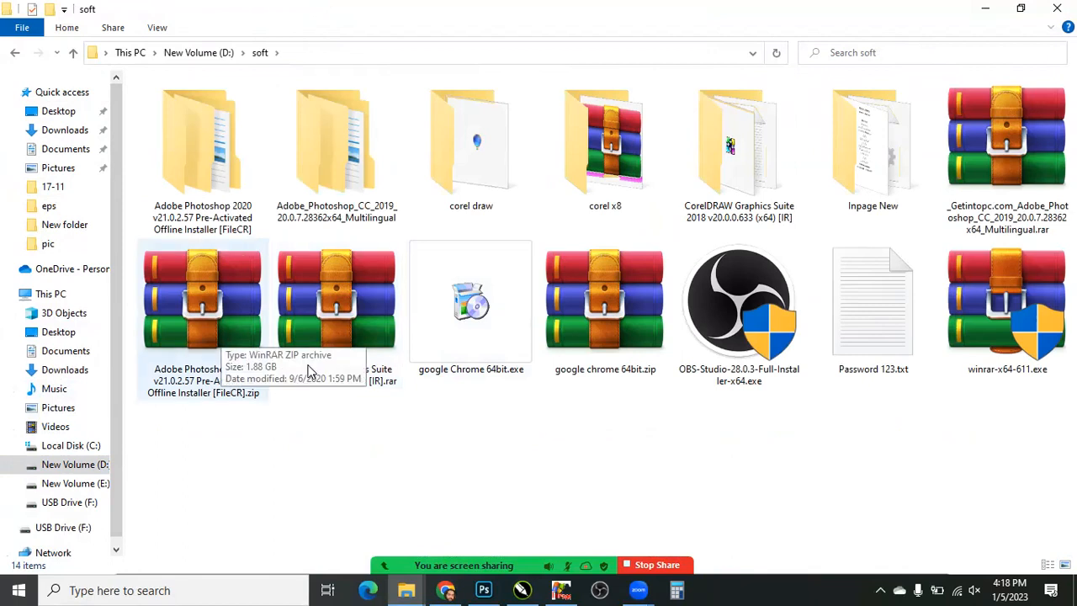
left_click(253, 324)
left_click(273, 304, "ctrl")
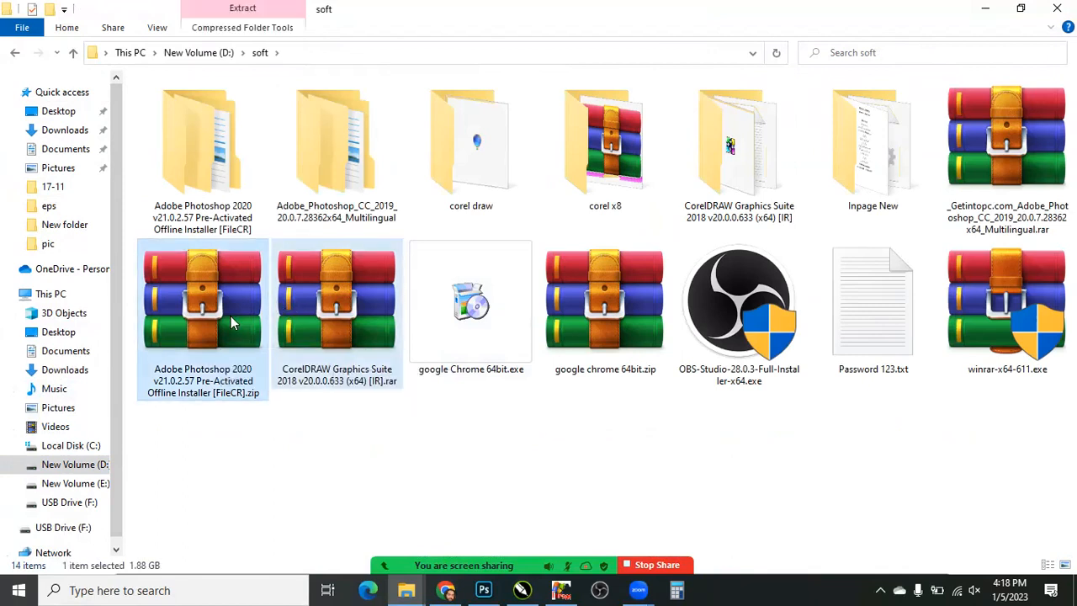
left_click(271, 425)
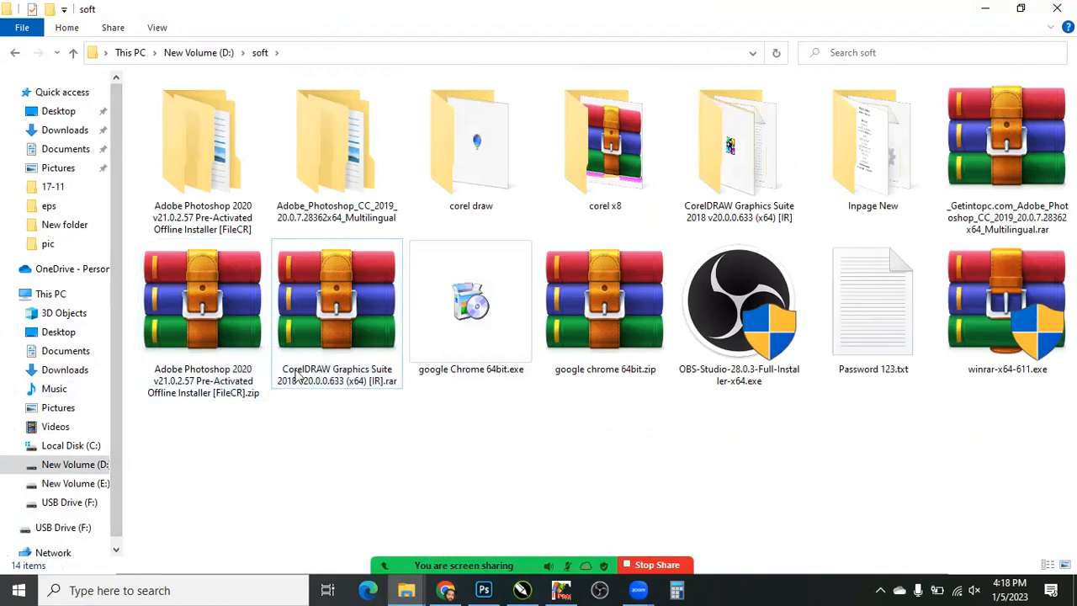
Copy the Adobe Photoshop 2020 zip, the CorelDRAW Graphics Suite 2018 rar, winrar-x64-611.exe and the Inpage New folder
left_click(198, 334)
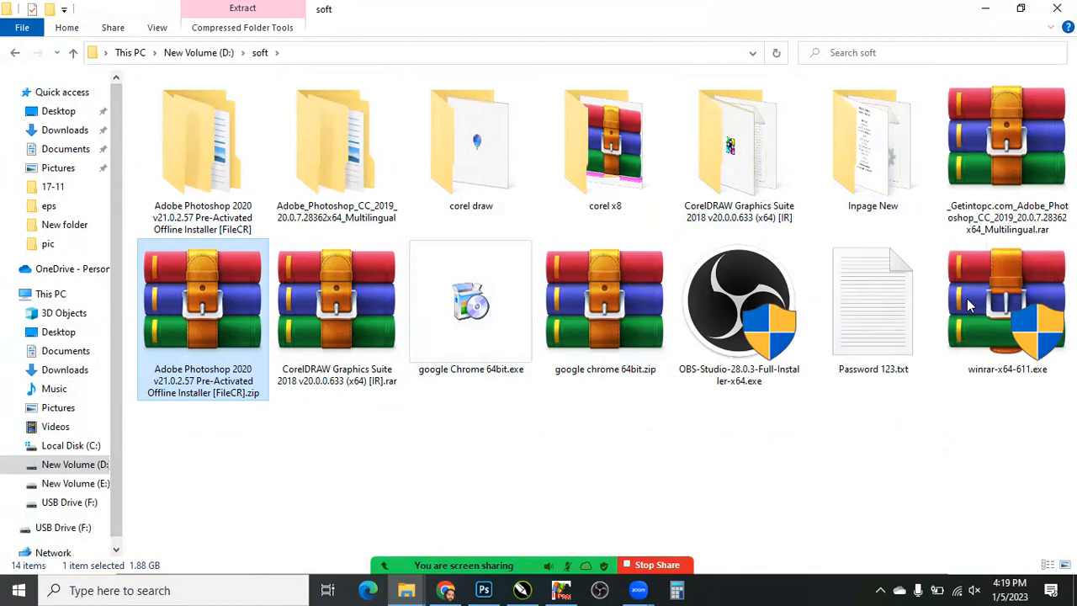
left_click(1010, 283, "ctrl")
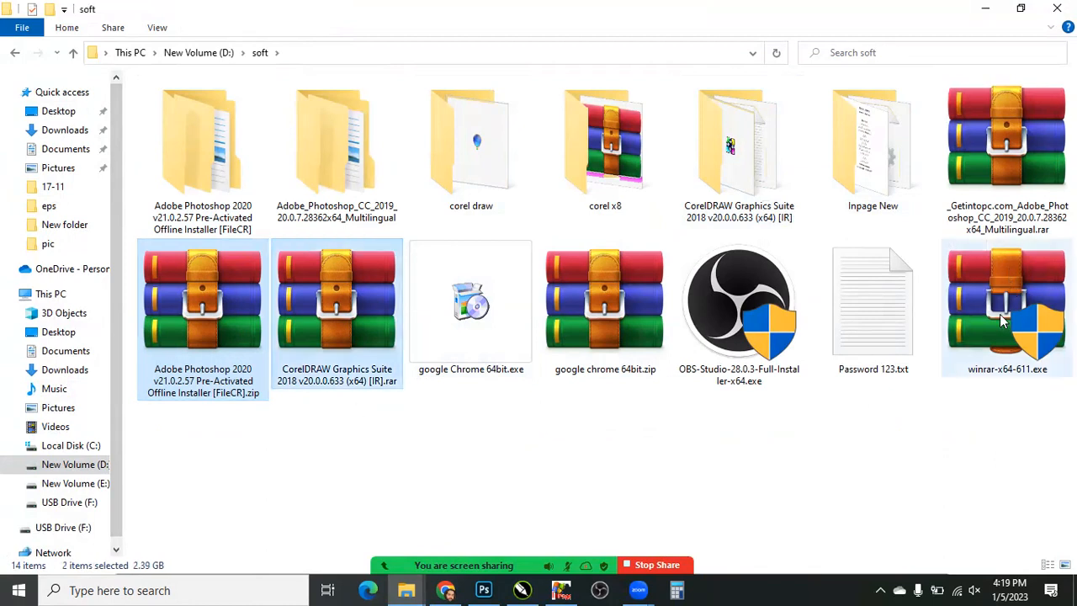
left_click(884, 160, "ctrl")
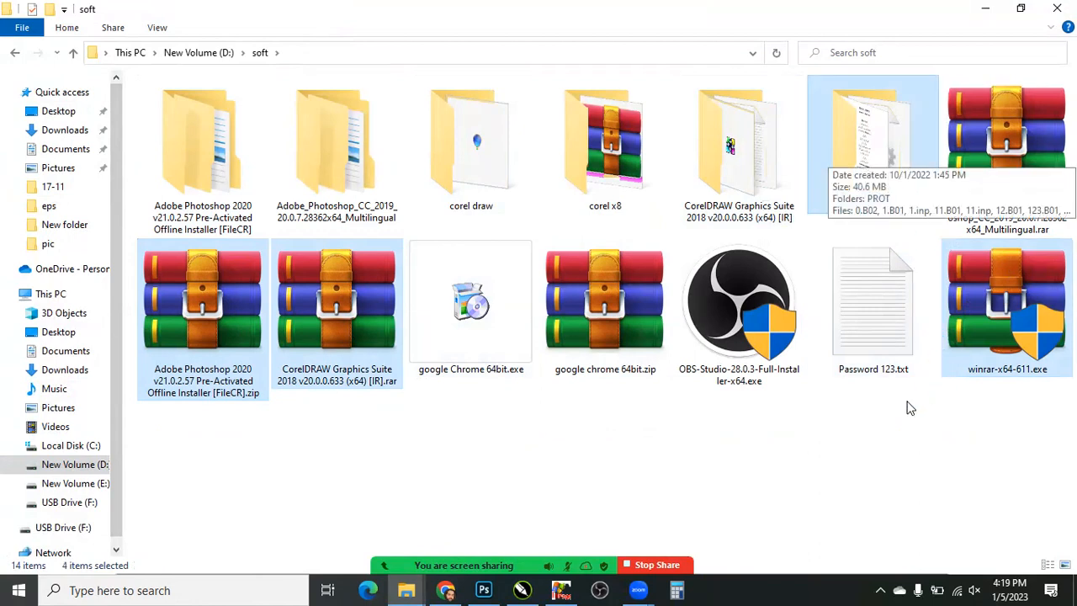
right_click(866, 156)
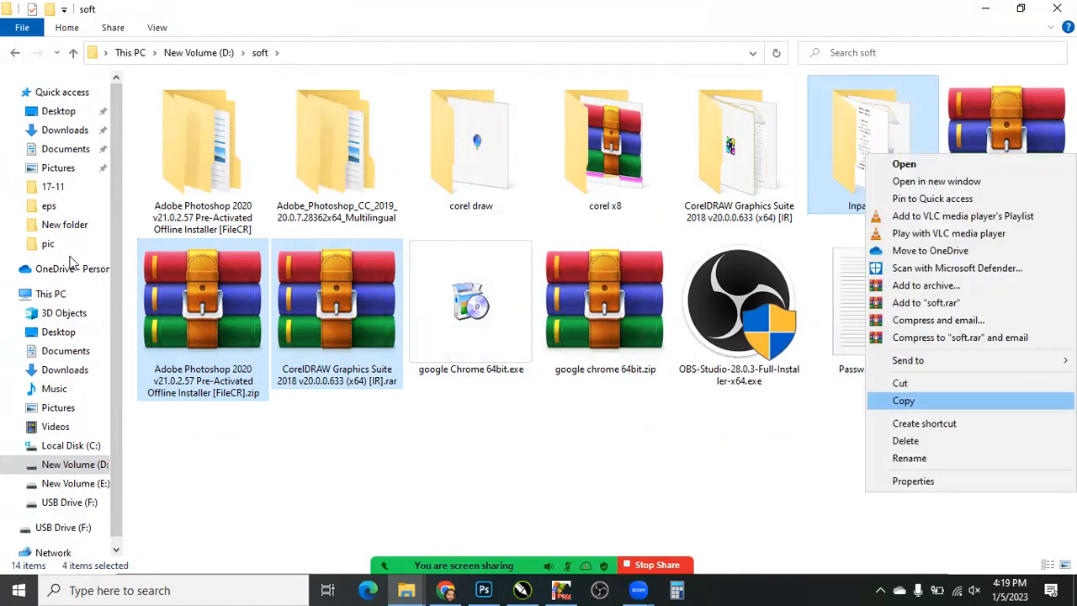
Open USB Drive (F:) and show its contents as a compact list
left_click(51, 293)
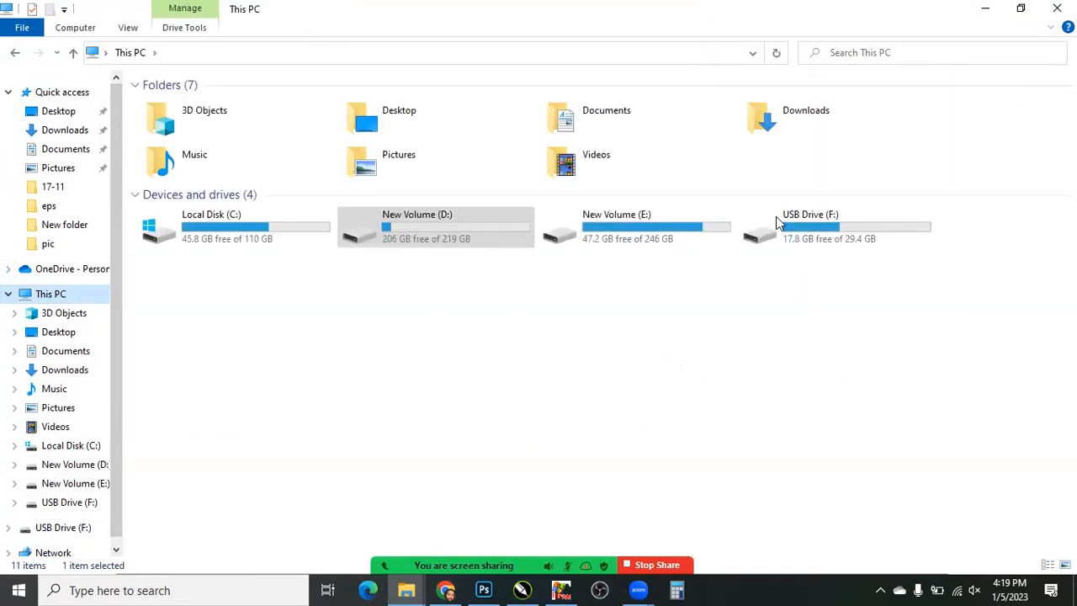
left_click(799, 229)
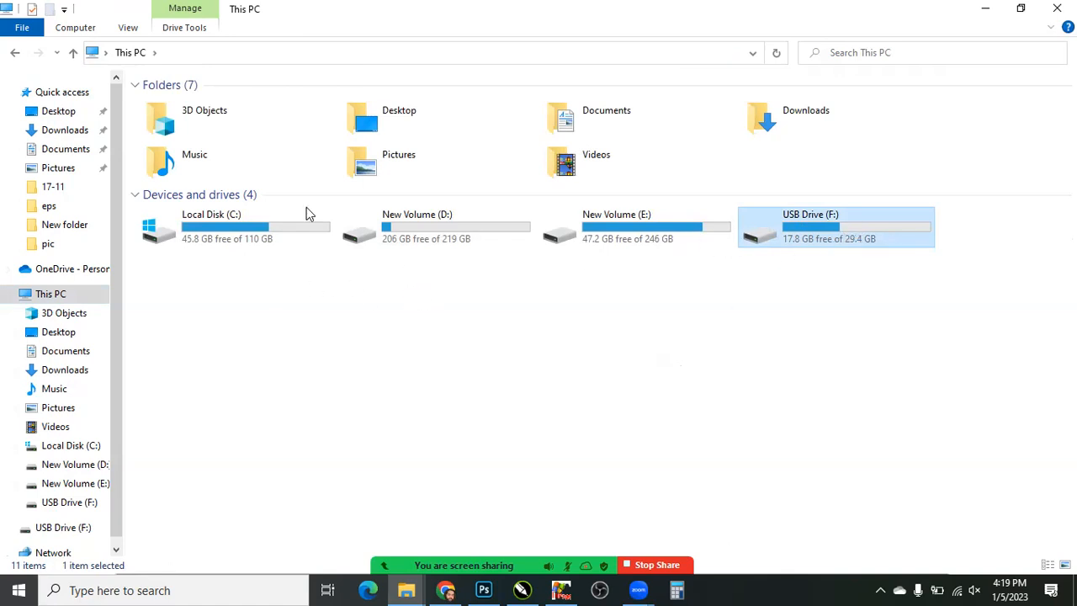
key("Return")
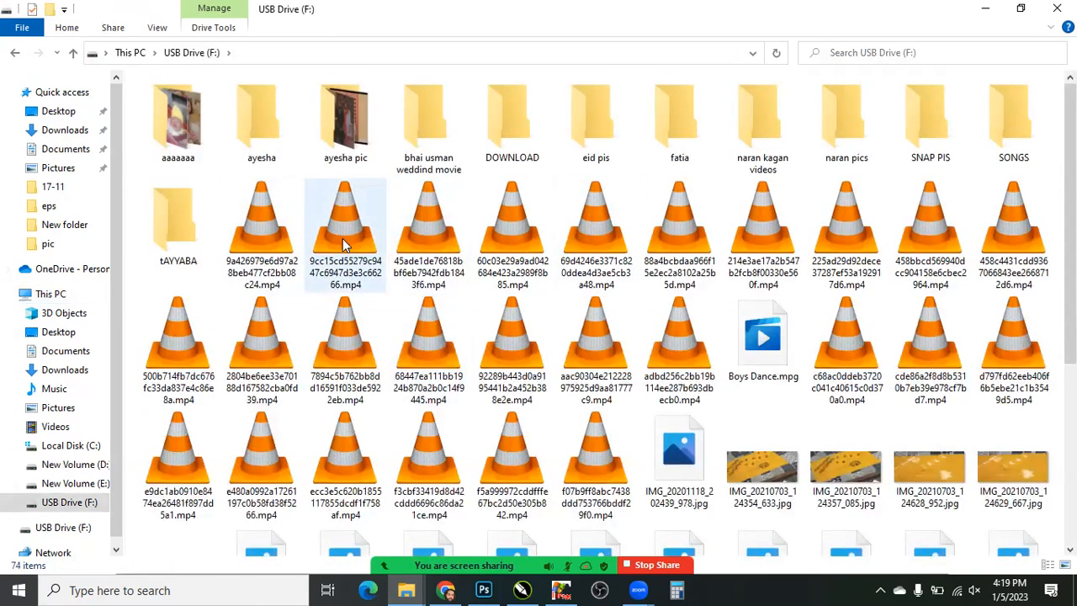
scroll(343, 240, "down", 3)
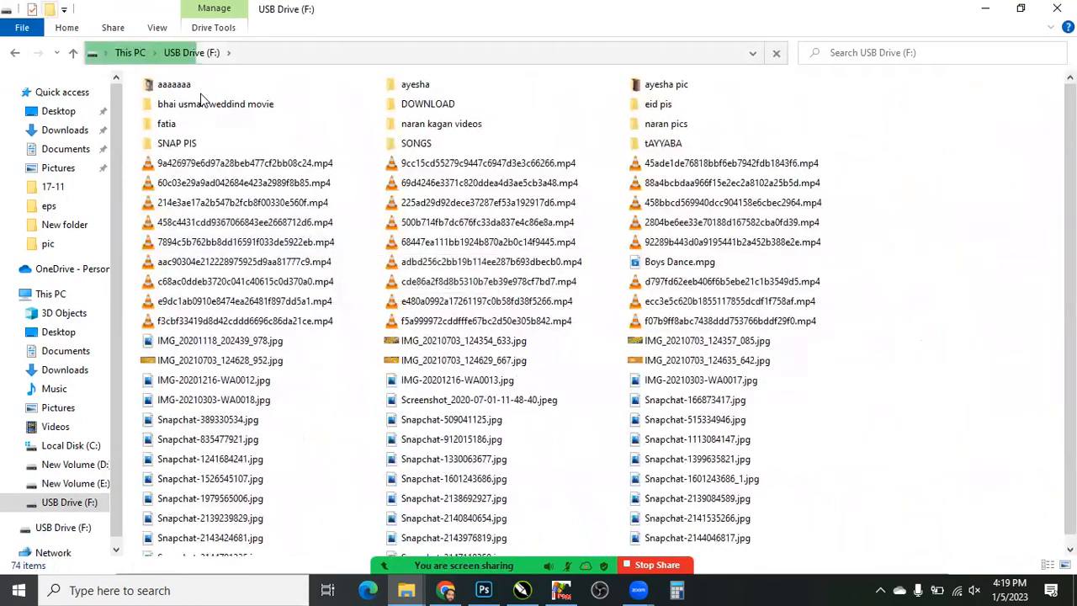
Create a folder named SOFWERE on the USB drive and paste the copied installers into it
key("ctrl+shift+n")
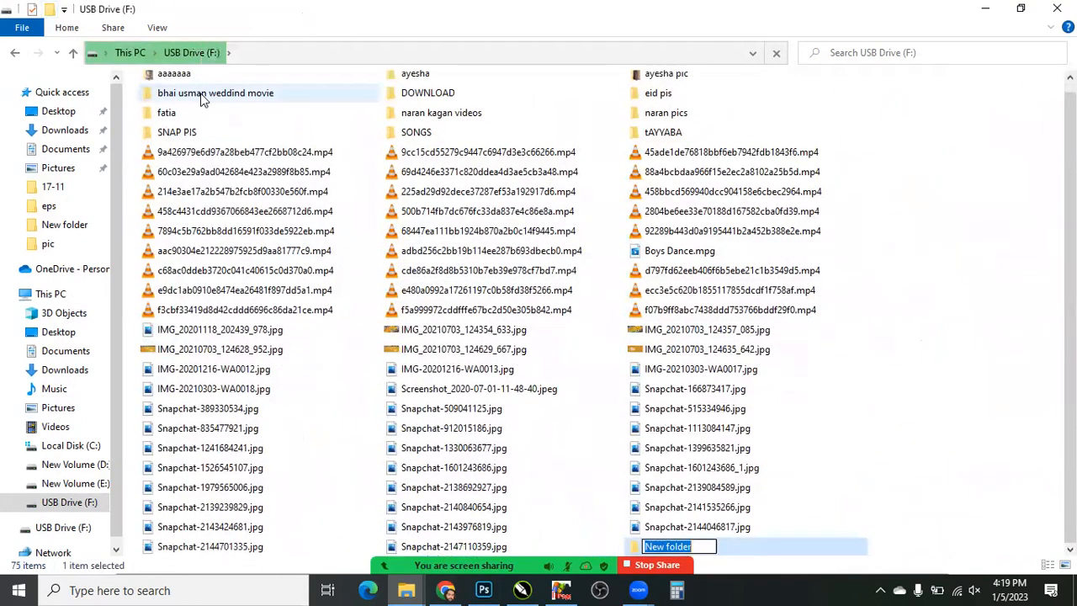
type("SOFWERE")
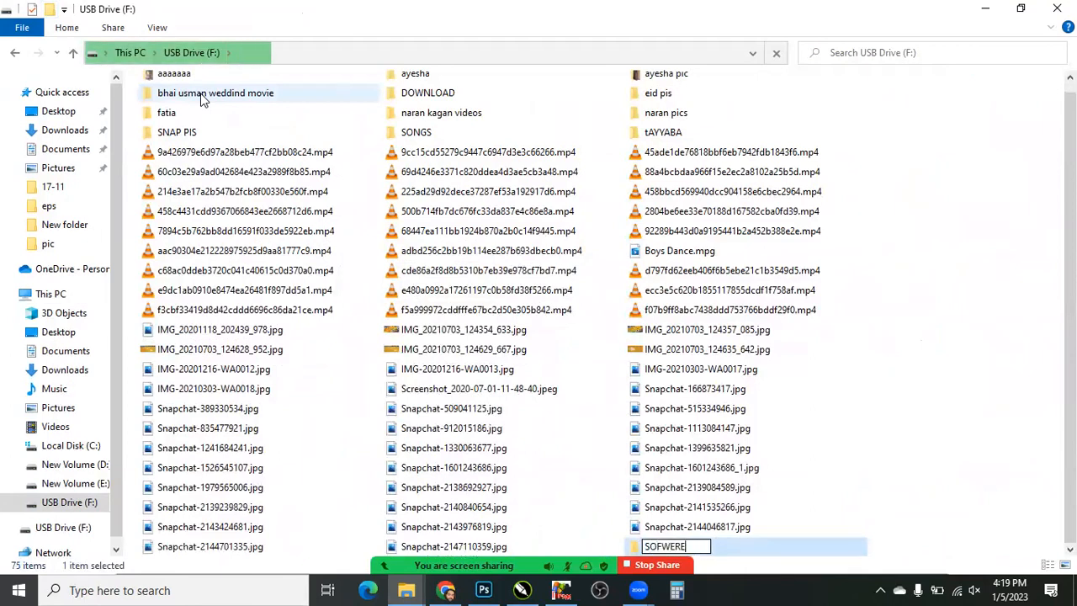
key("Return")
key("Return")
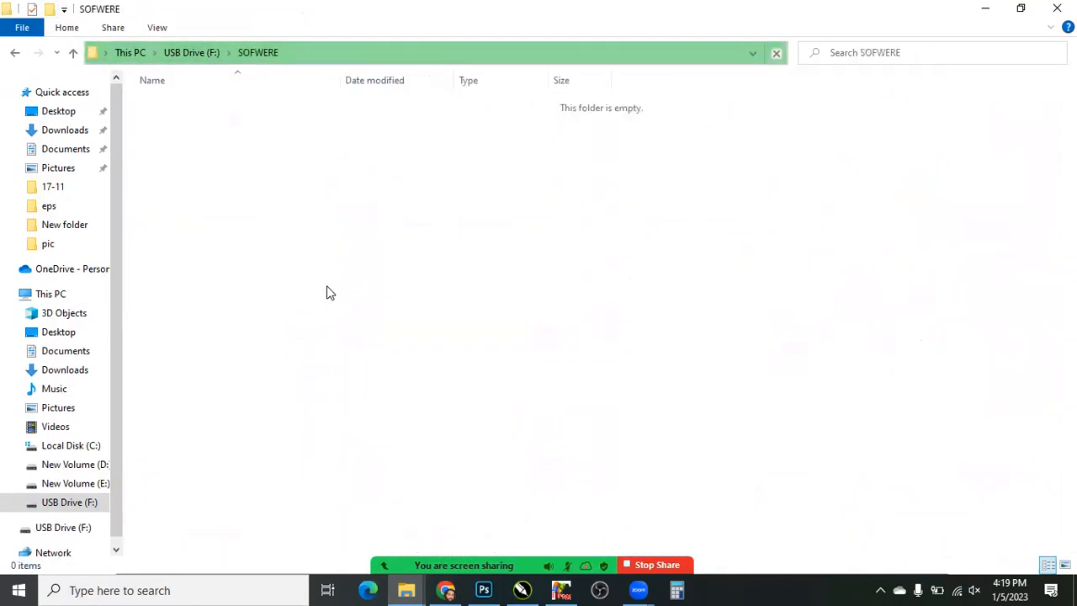
key("ctrl+v")
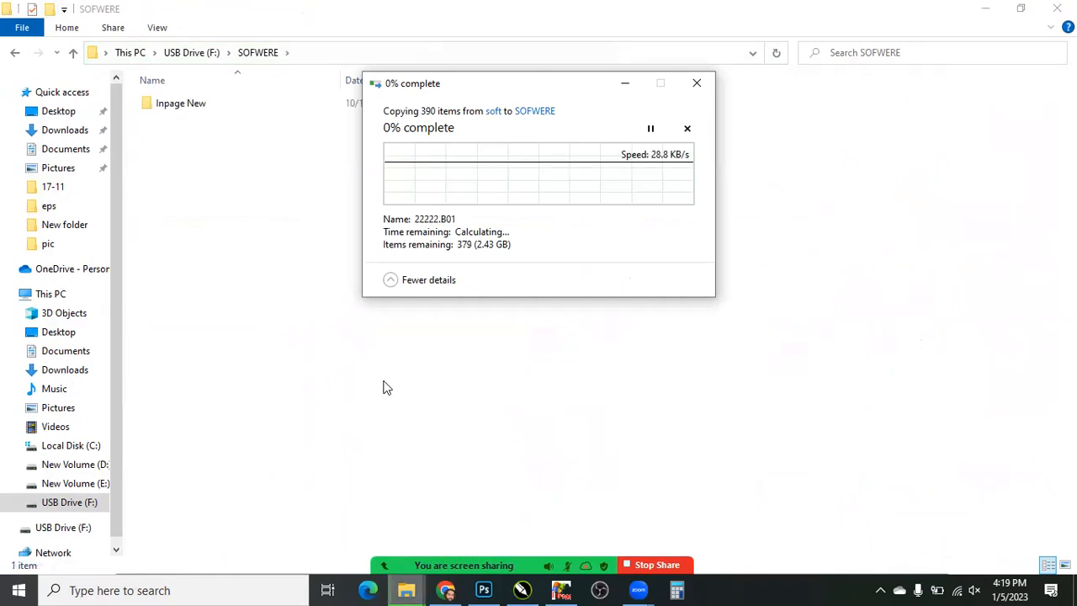
Switch back to Photoshop and zoom the blank document out to 16.7% with the interface panels shown
left_click(514, 580)
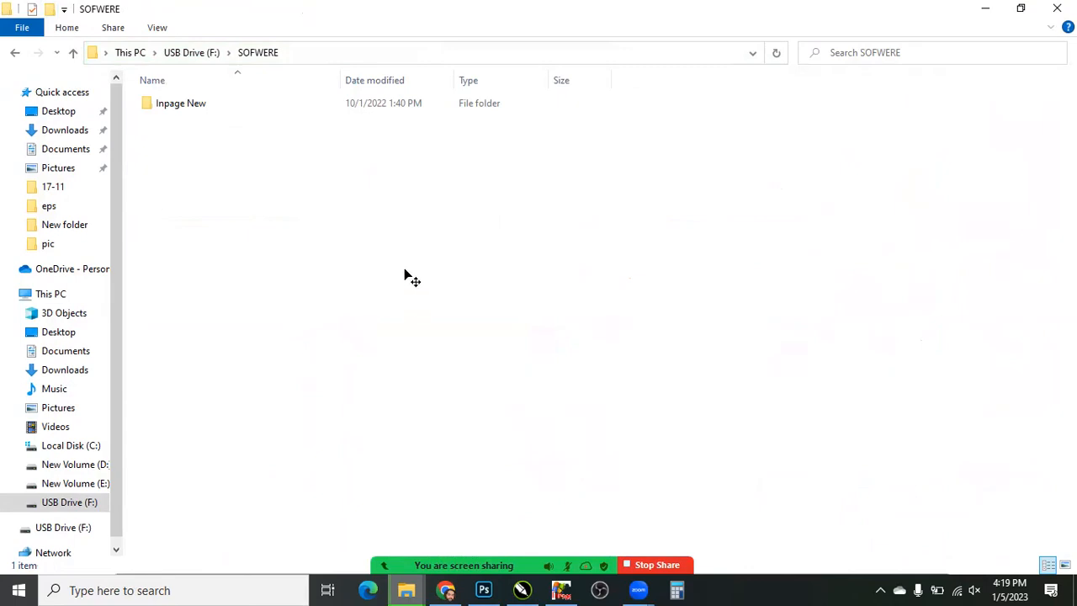
key("Tab")
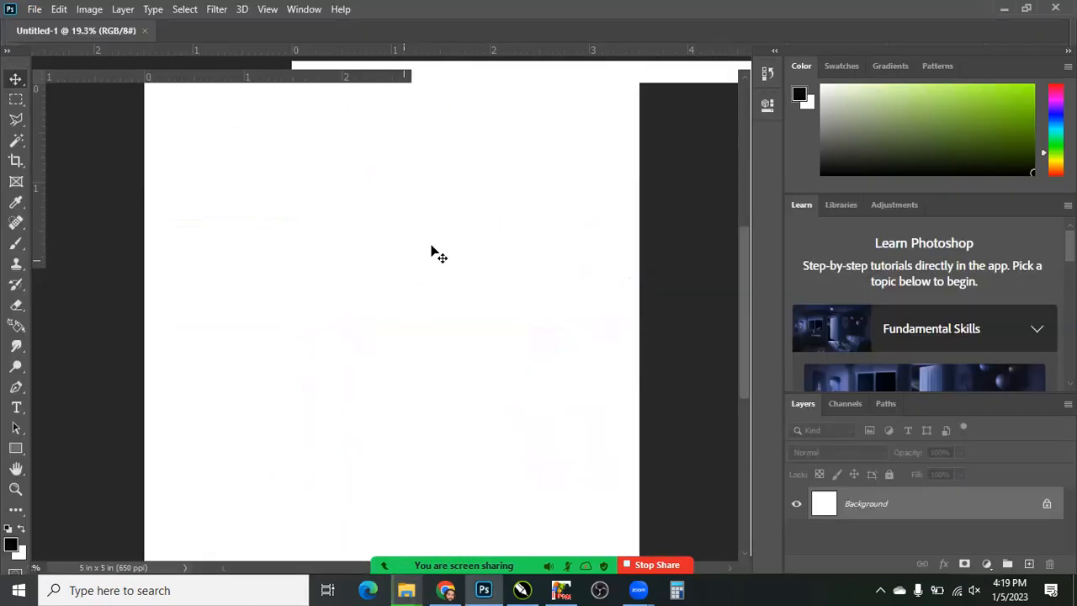
key("ctrl+minus")
key("Tab")
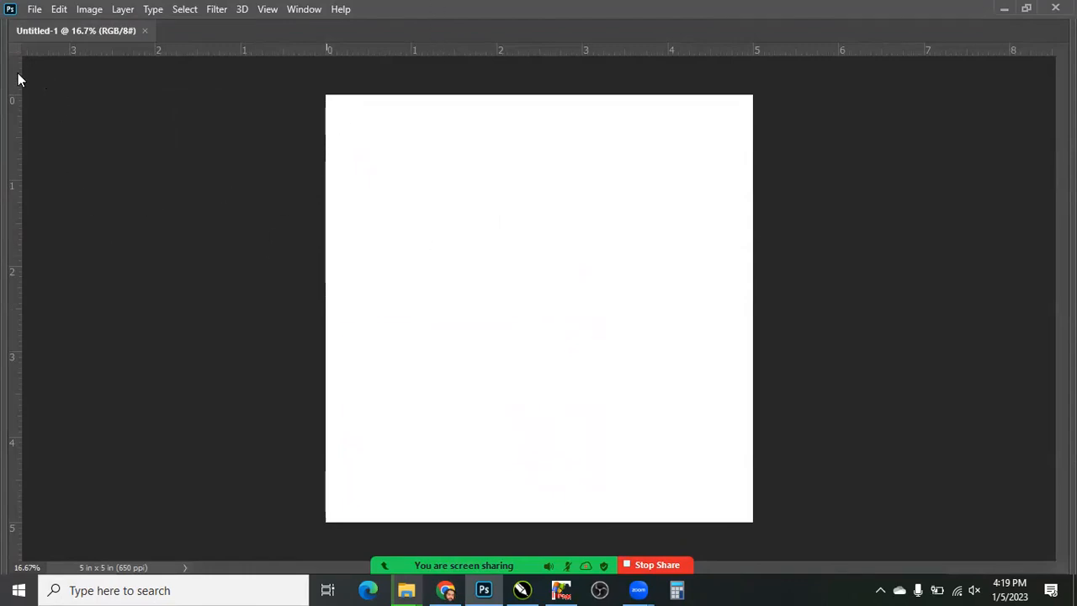
key("Tab")
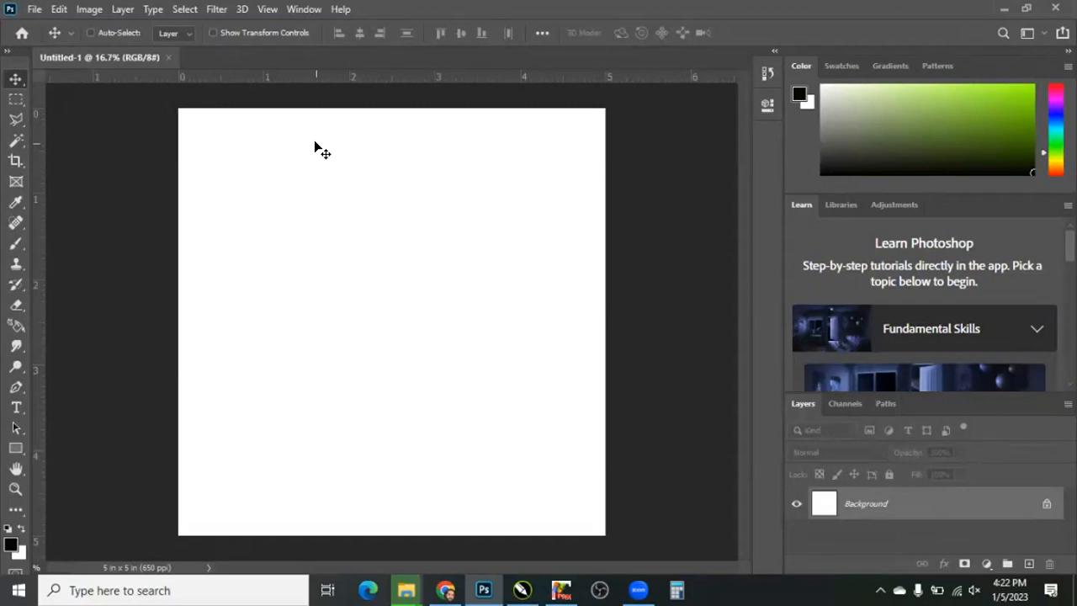
Examine the tool variants in the marquee tool group
left_click(15, 99)
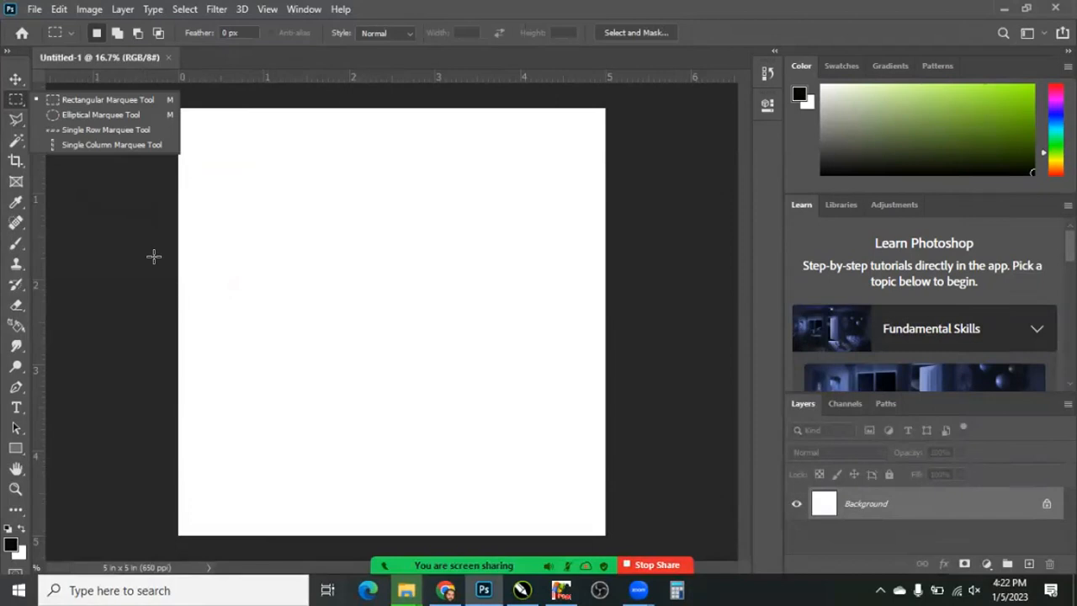
left_click(16, 82)
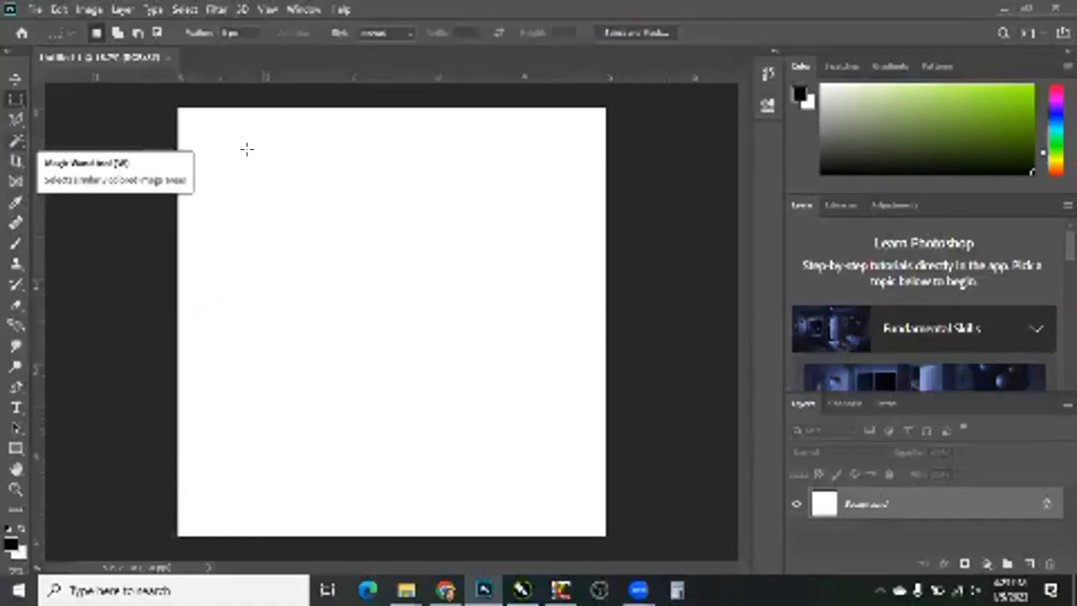
Activate the Move tool and show the tool variants in its group
left_click(13, 77)
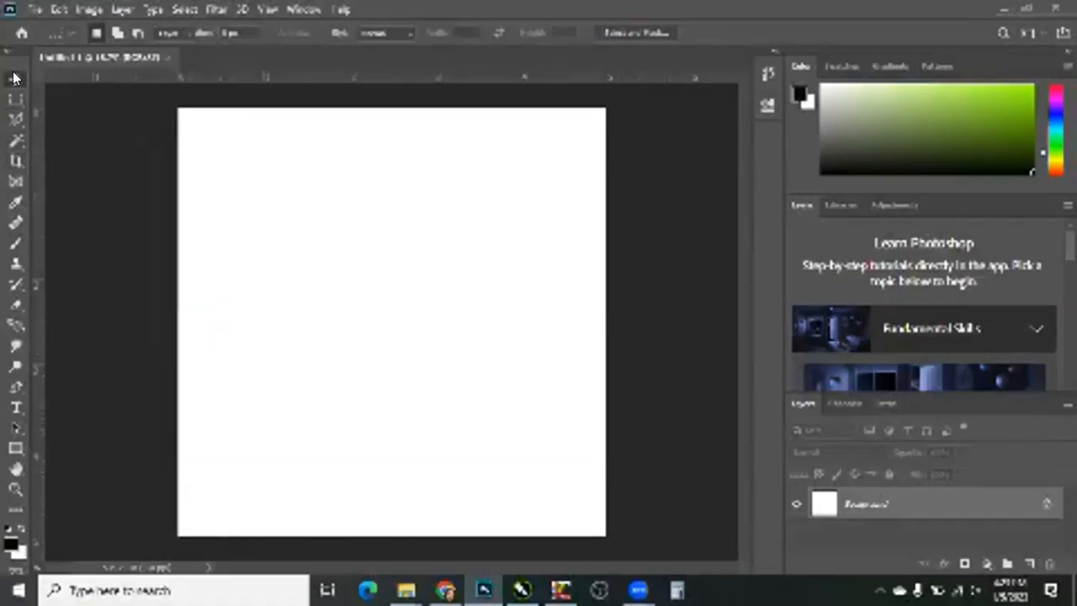
left_click(13, 77)
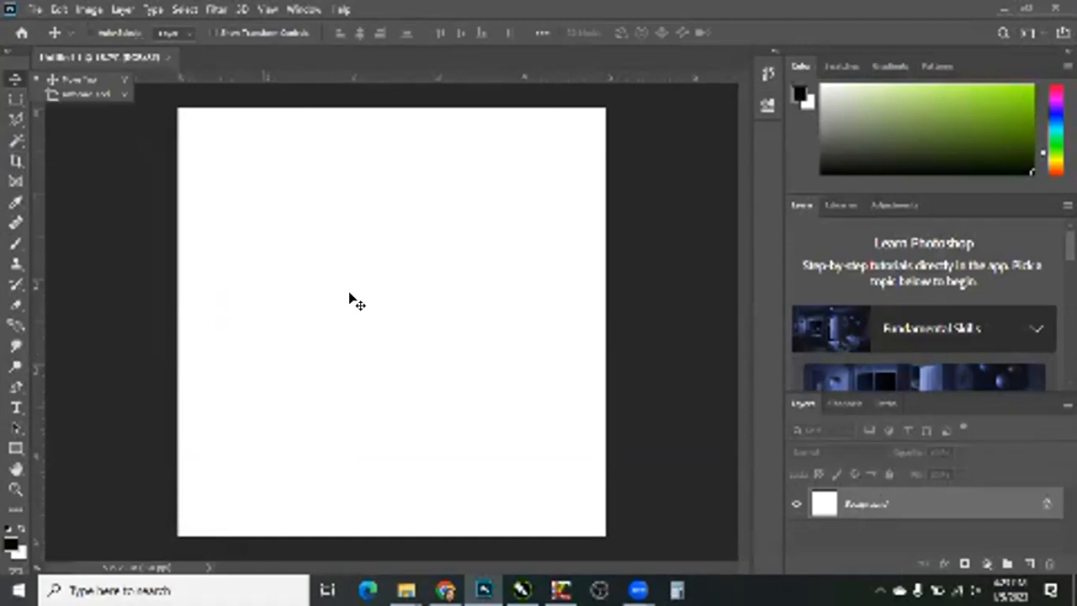
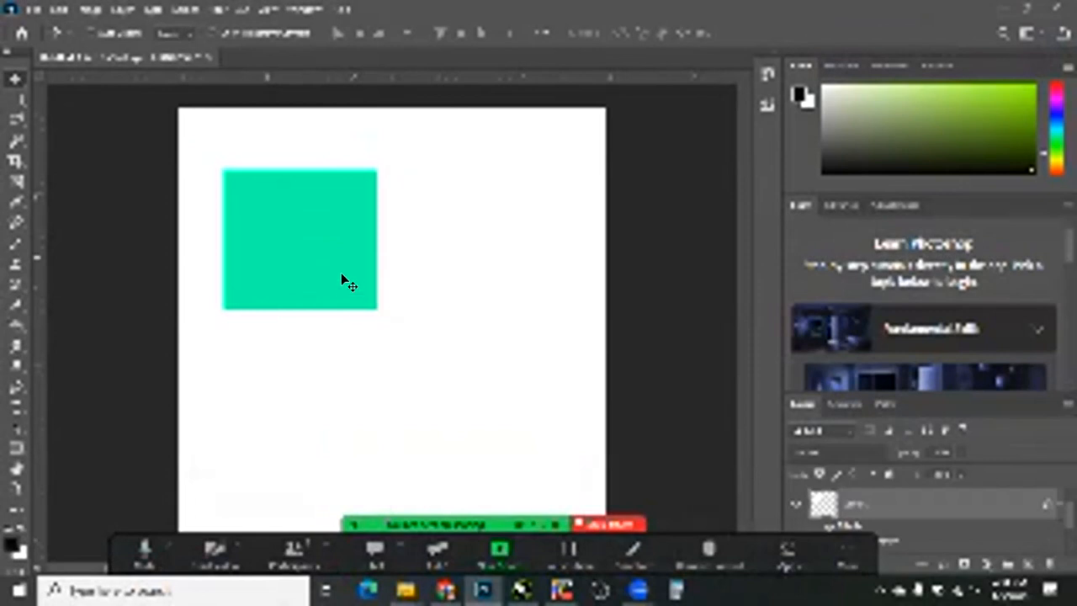
Hide the interface panels and move the green square closer to the canvas's upper-left corner
key("Tab")
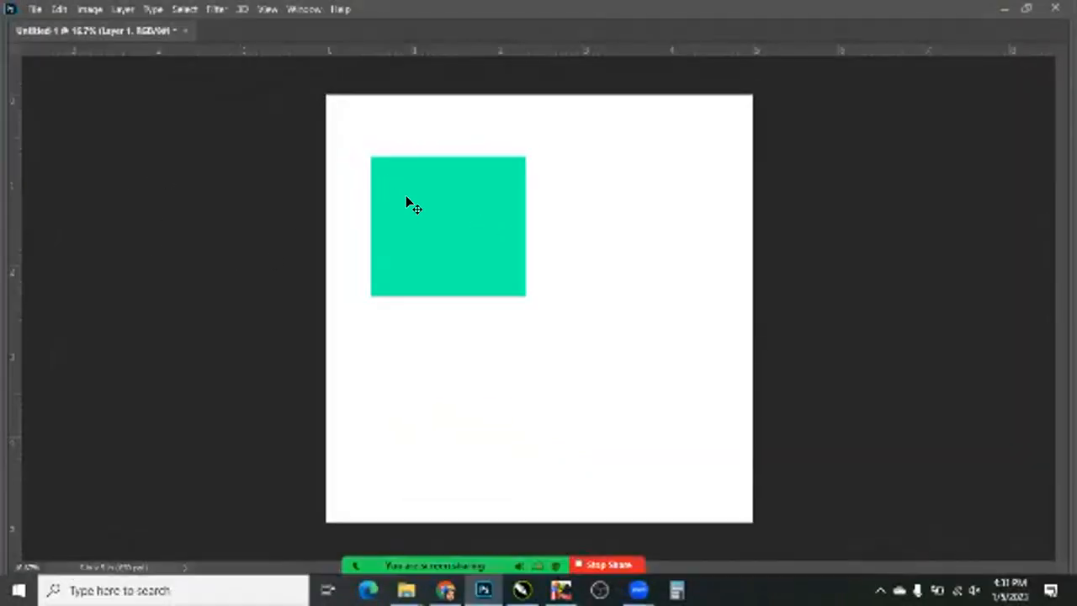
left_click_drag(380, 155, 383, 161)
Draw a wide, flat rectangular marquee beside the green square and fill it on a new layer
key("m")
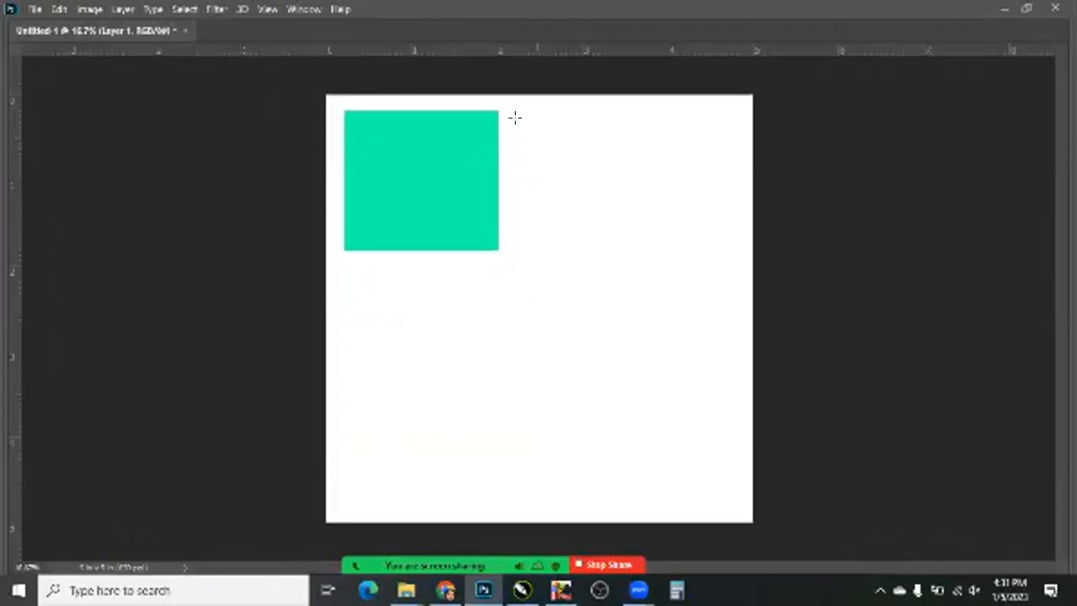
left_click_drag(513, 116, 734, 163)
left_click(664, 206)
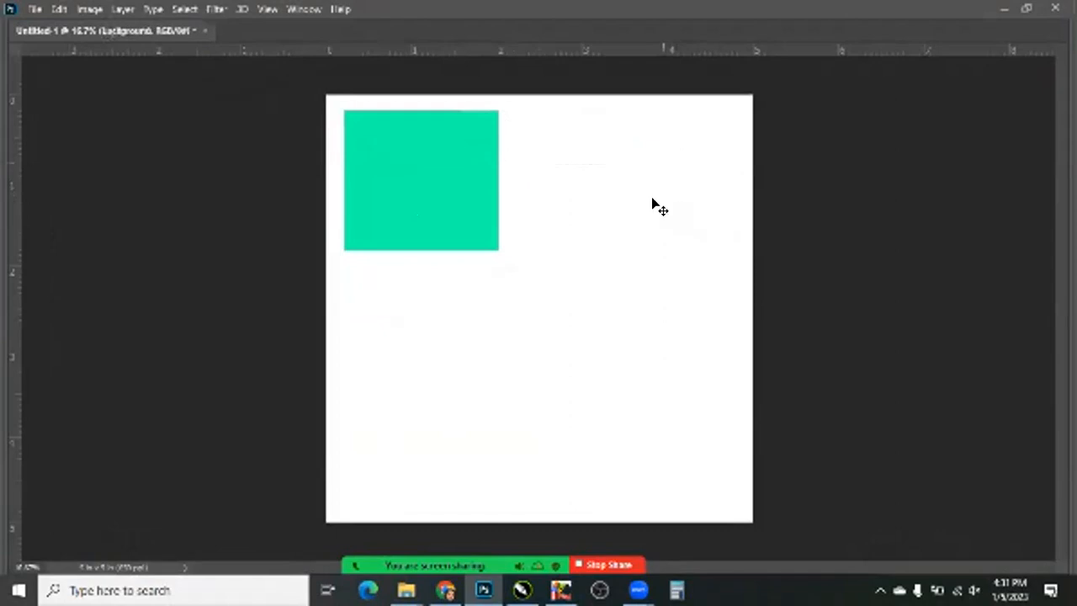
key("ctrl+z")
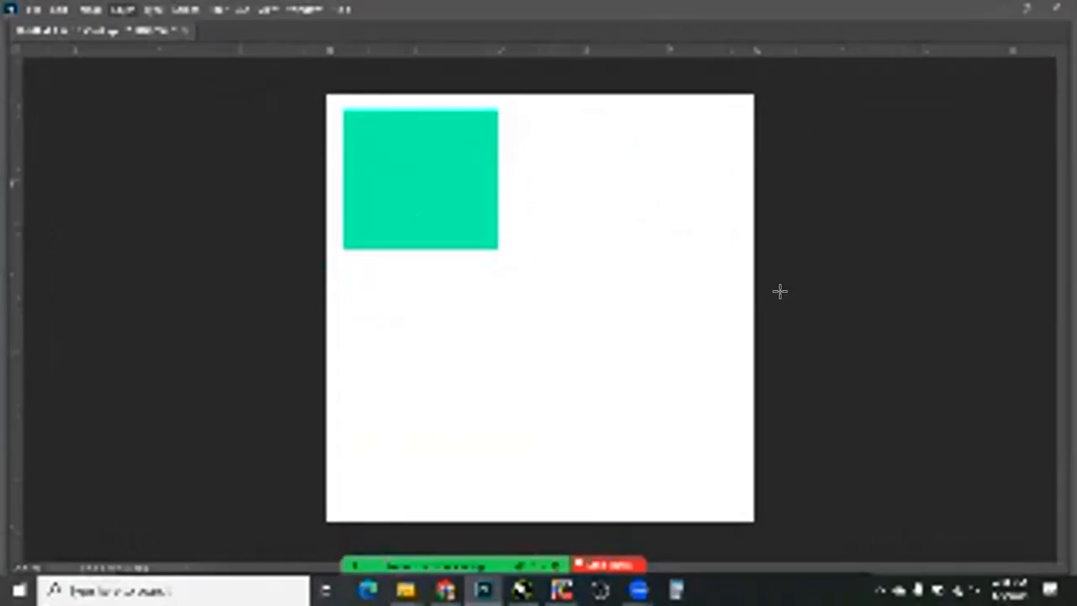
key("alt+BackSpace")
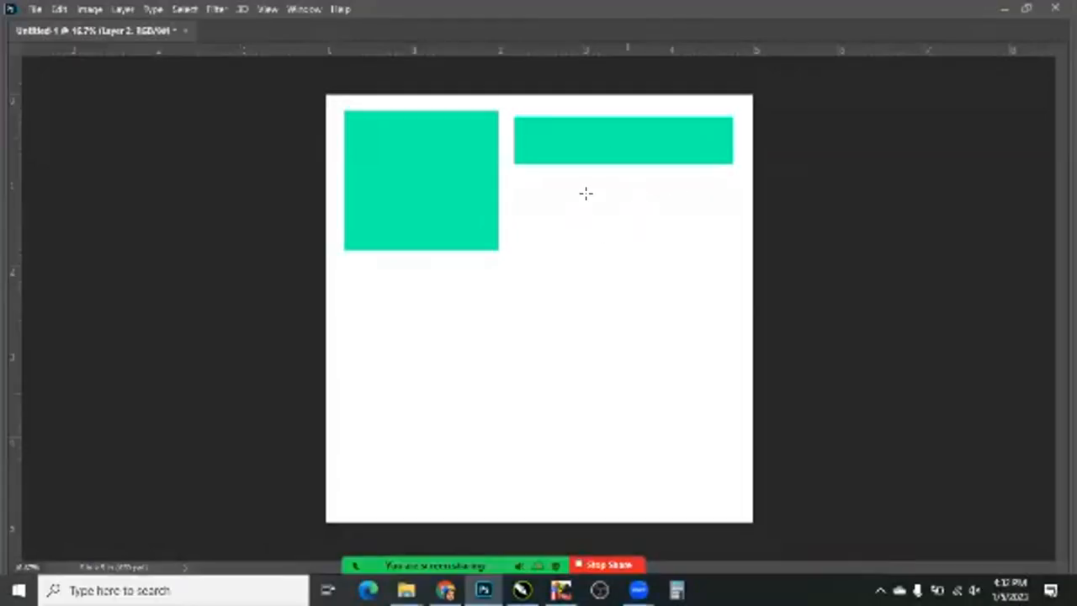
Draw a tall, narrow rectangular selection below the green bar, add one near the canvas's left edge, and replace both with a small rectangle
key("Tab")
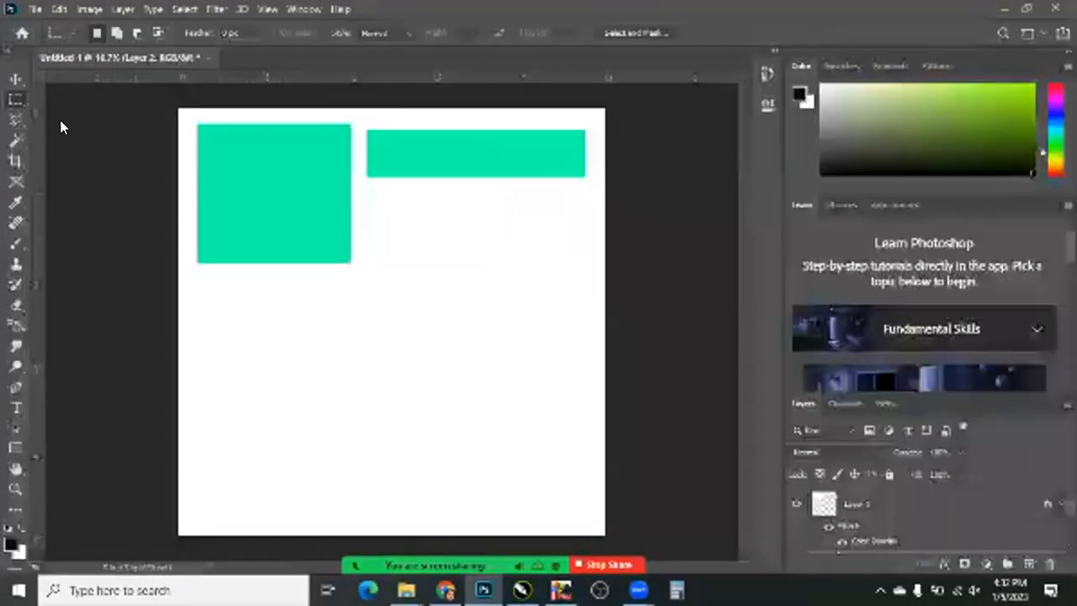
right_click(15, 99)
key("shift+Tab")
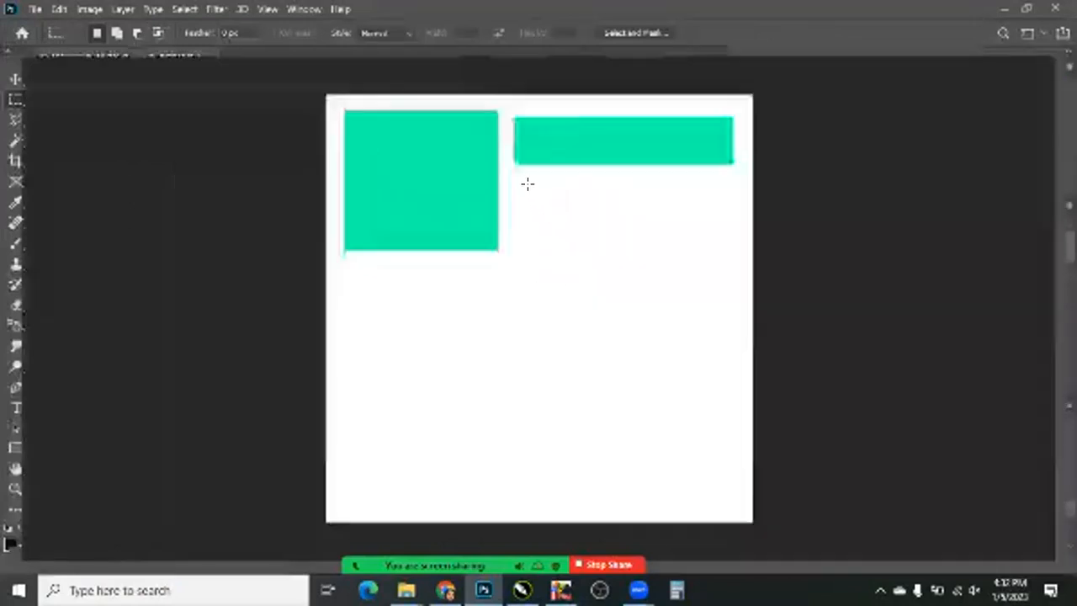
key("Tab")
left_click_drag(532, 187, 572, 244)
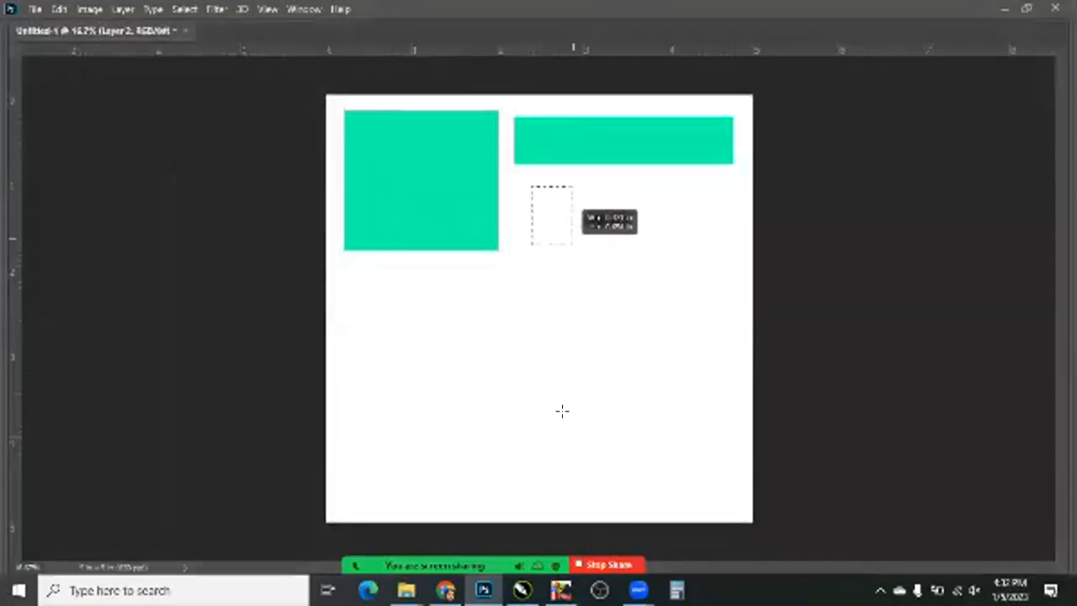
mouse_move(563, 416)
left_mouse_down()
mouse_move(522, 391)
mouse_move(565, 417)
left_mouse_up()
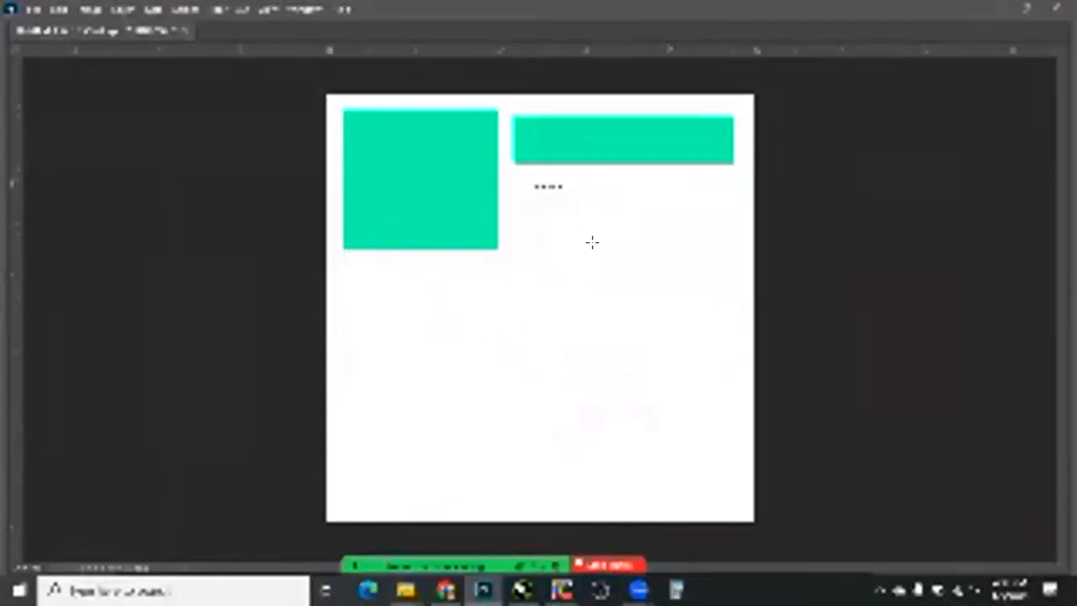
left_click_drag(394, 326, 320, 466)
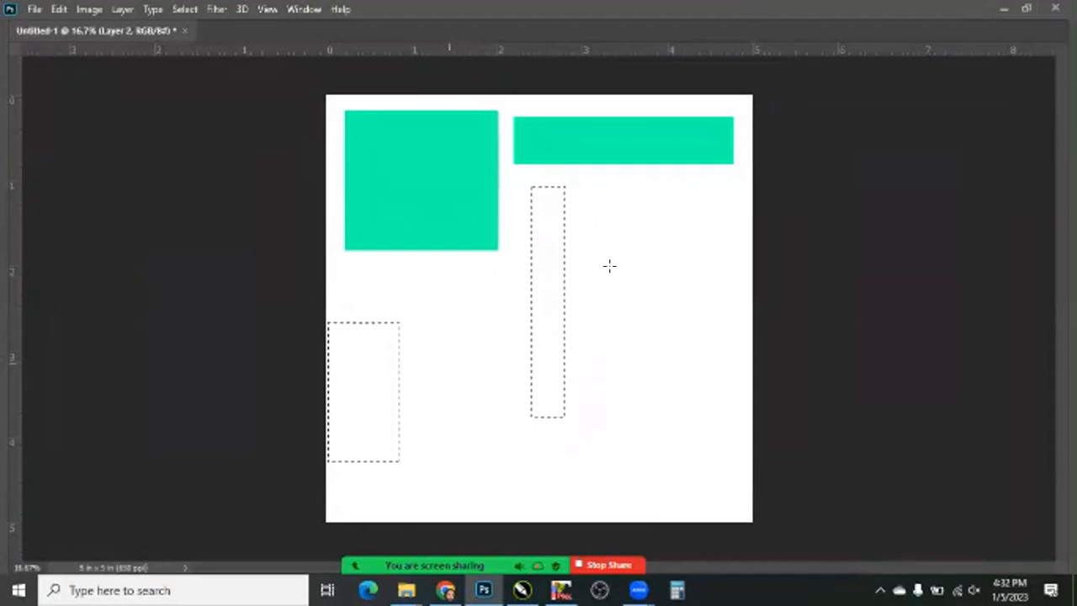
left_click_drag(626, 256, 685, 321)
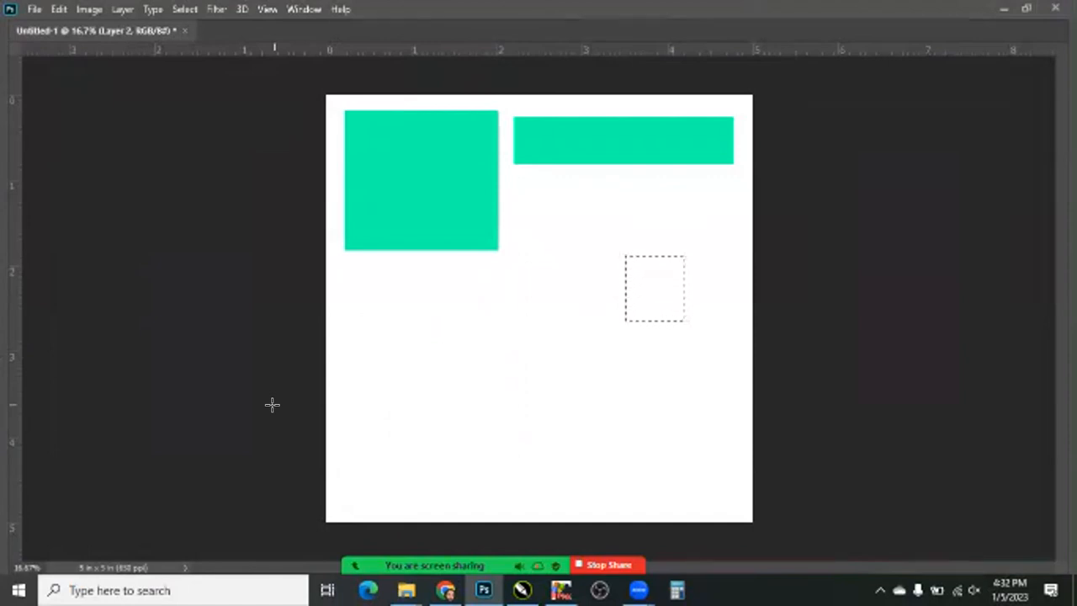
Draw a new rectangular selection below the green square and add further rectangles beside it and below the green bar
left_click_drag(345, 265, 441, 374)
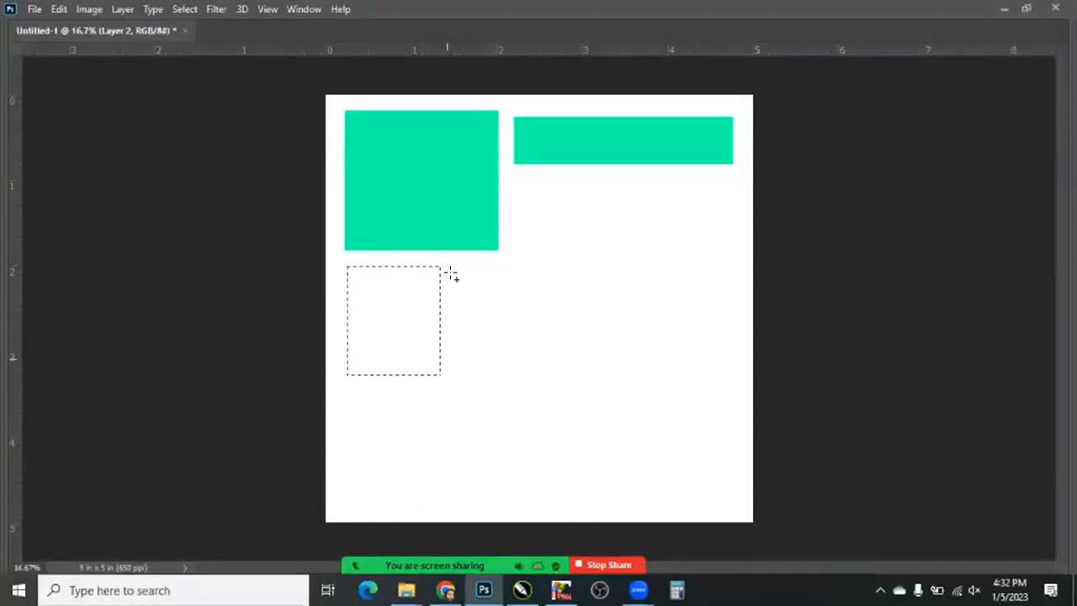
left_click_drag(454, 273, 545, 383)
left_click_drag(529, 172, 592, 244)
left_click_drag(577, 379, 742, 258)
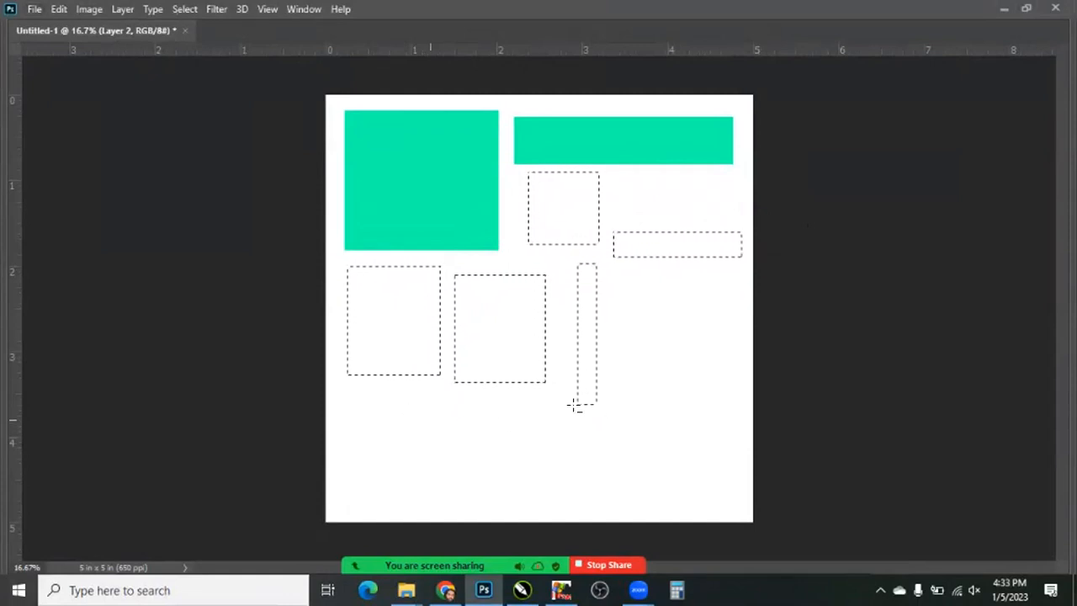
Subtract the selections below the green bar and cut a corner out of the second rectangle below the square
left_click_drag(606, 424, 563, 261)
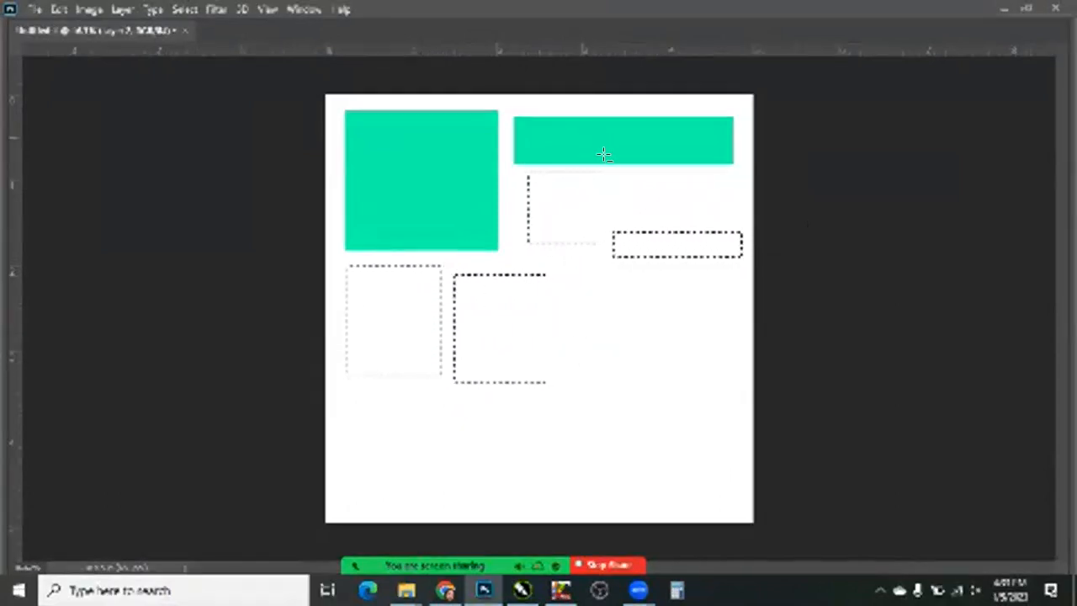
left_click_drag(604, 164, 514, 258)
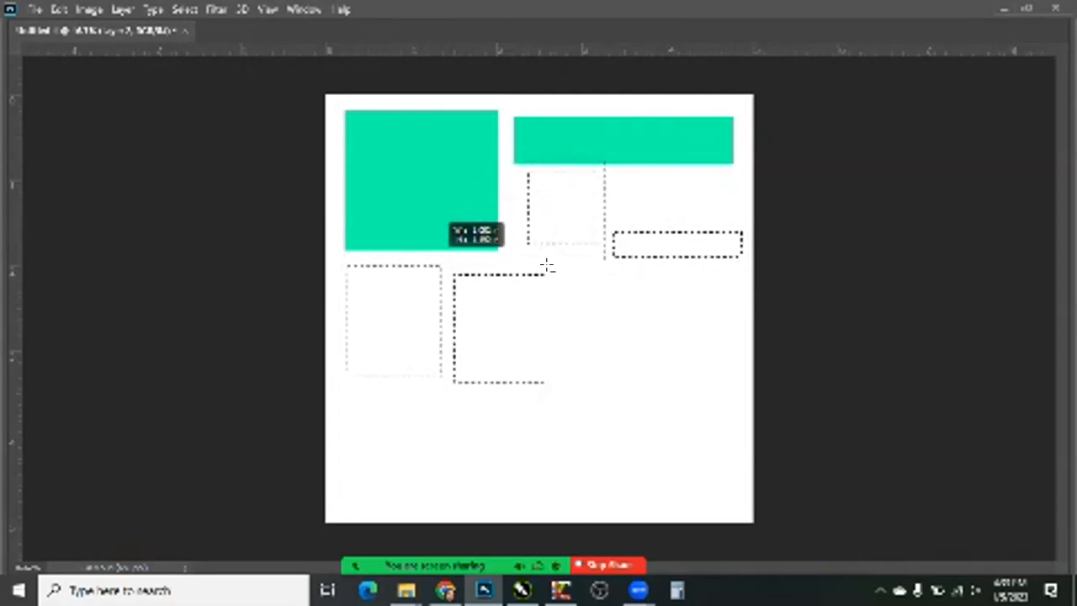
left_click_drag(615, 212, 748, 284)
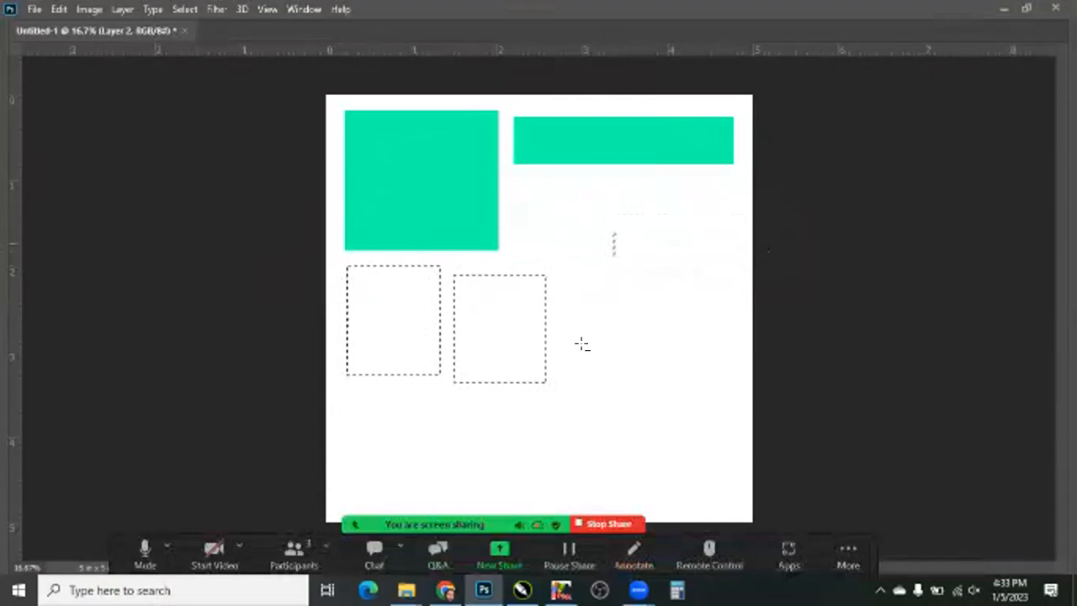
left_click_drag(591, 432, 500, 331)
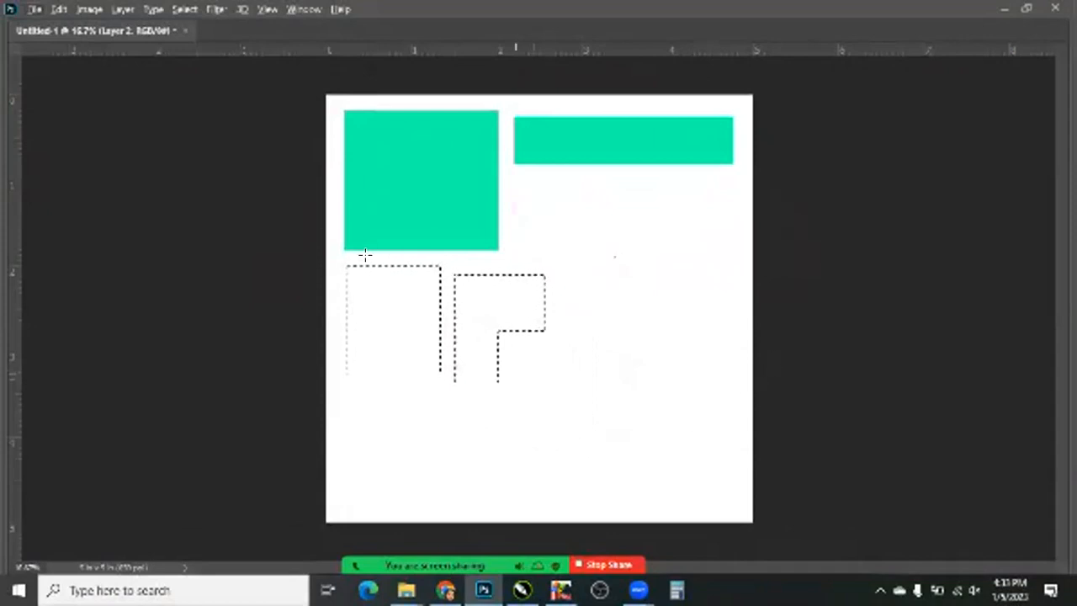
Restore the interface panels, switch to the Elliptical Marquee tool, and clear the remaining selections
key("Tab")
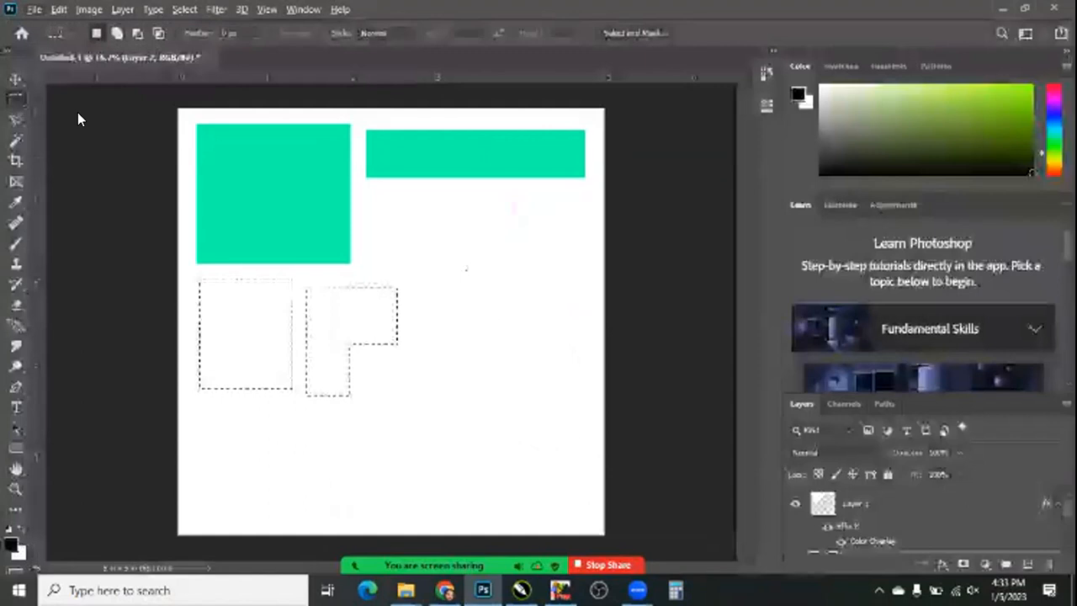
left_click(77, 112)
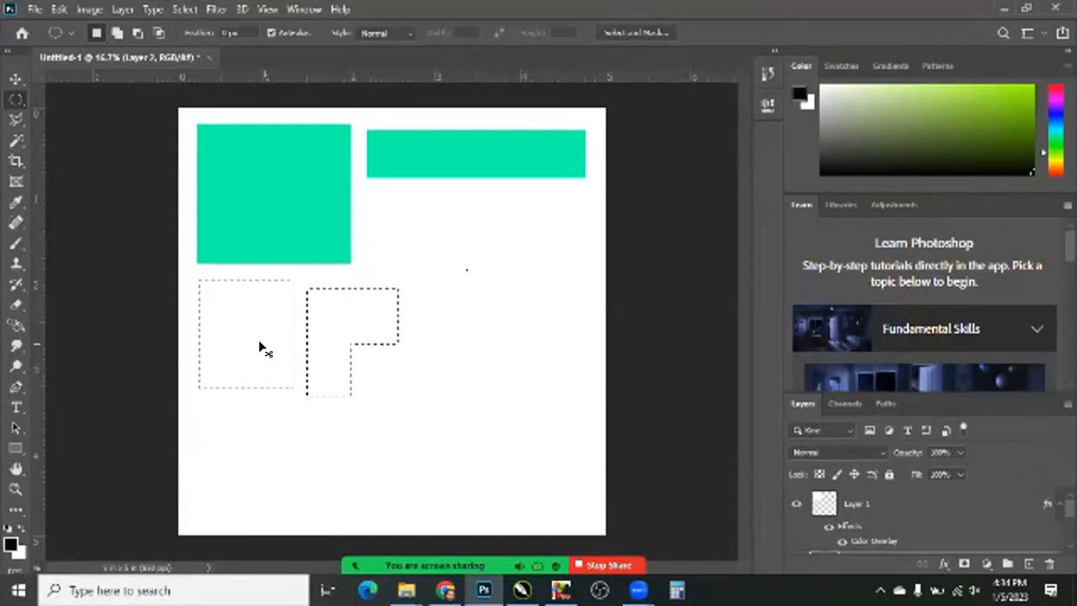
key("ctrl+d")
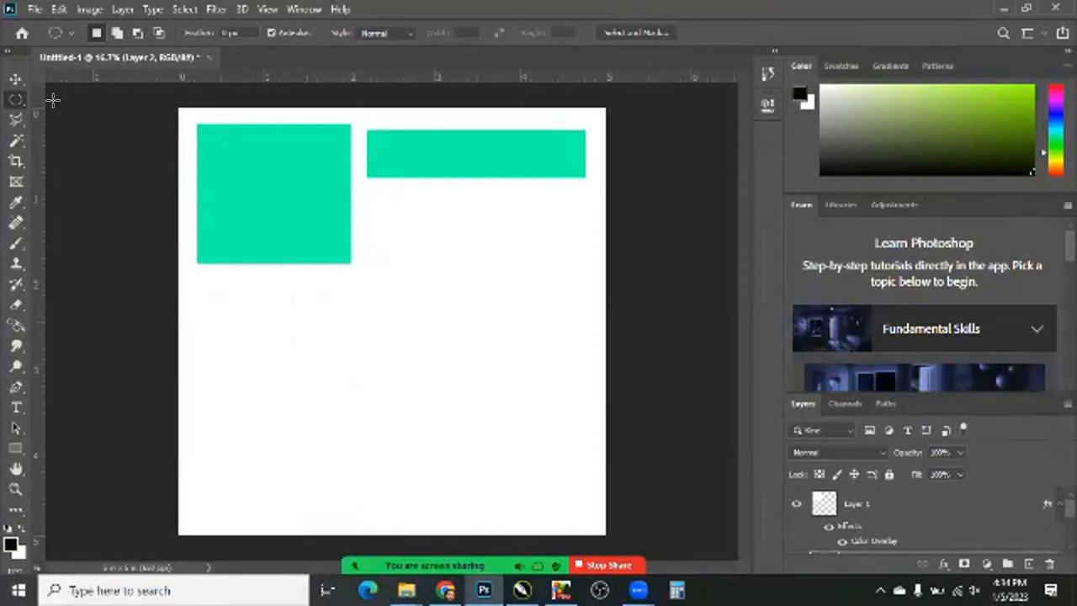
Compare the Rectangular and Elliptical Marquee tools in the marquee group, with the interface panels alternately hidden and shown
right_click(16, 100)
left_click(56, 100)
key("f")
key("Tab")
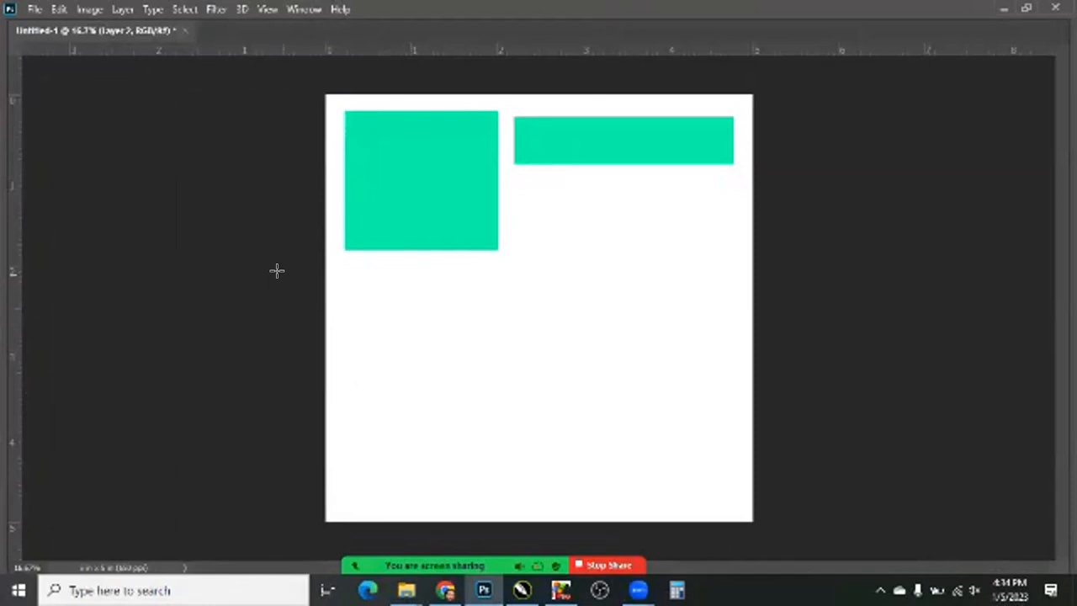
key("Tab")
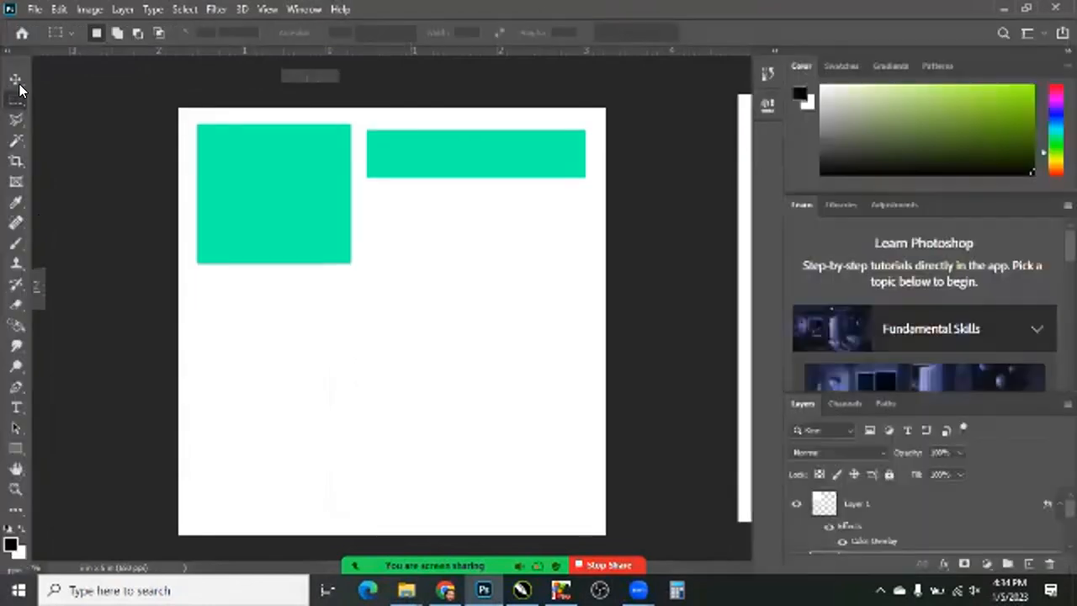
right_click(17, 105)
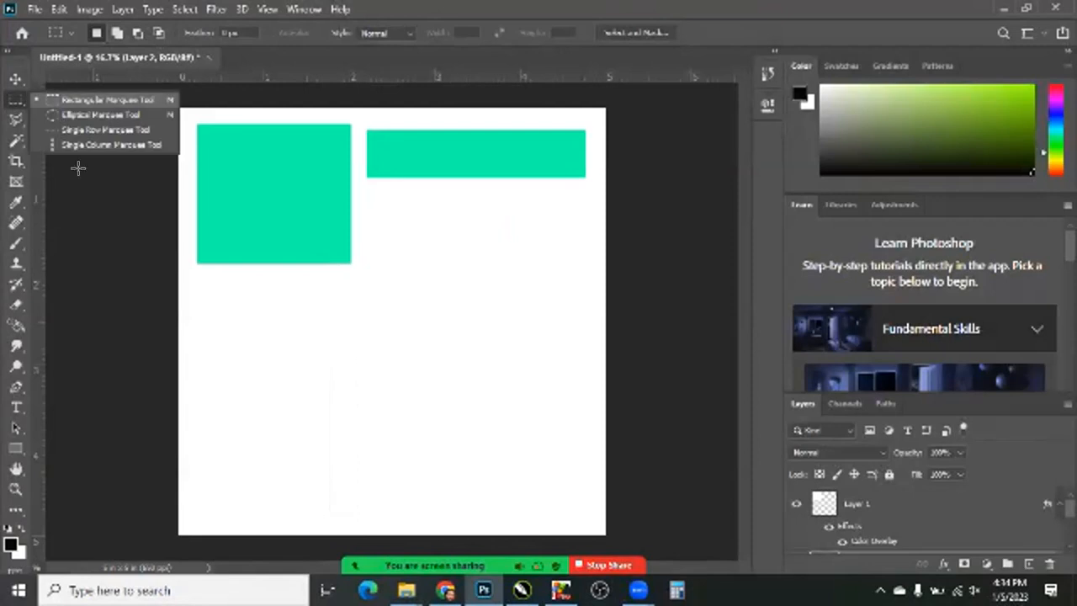
left_click(247, 371)
key("Tab")
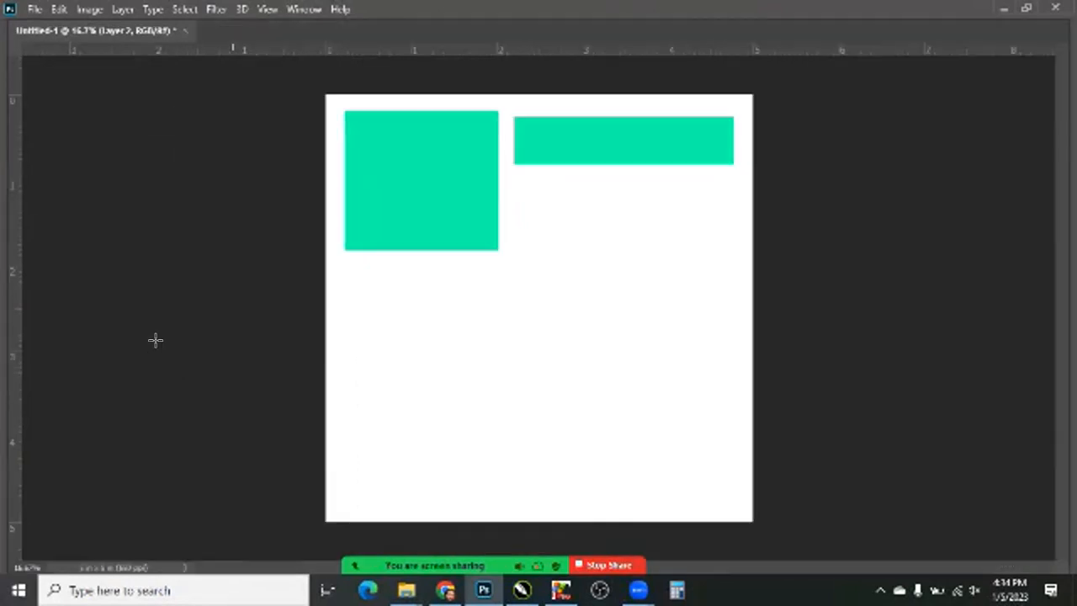
key("Tab")
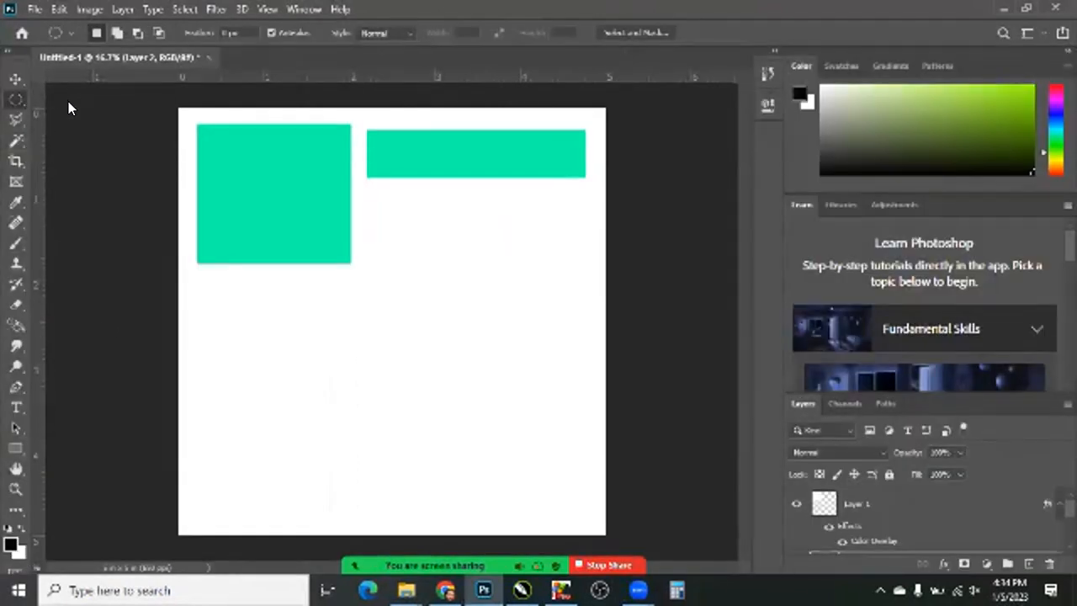
right_click(18, 99)
left_click(579, 503)
key("Tab")
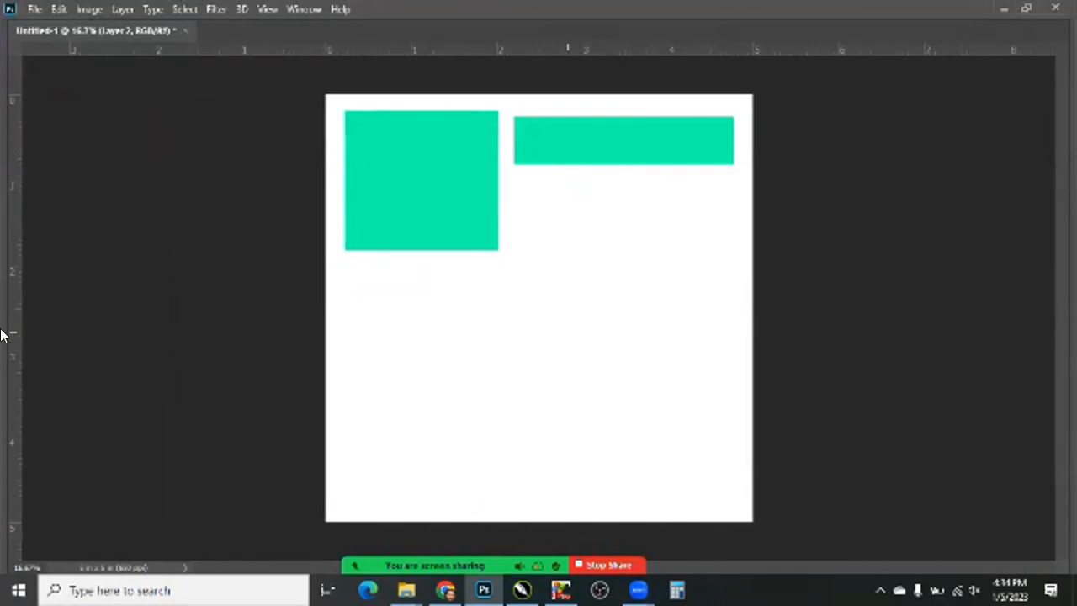
key("Tab")
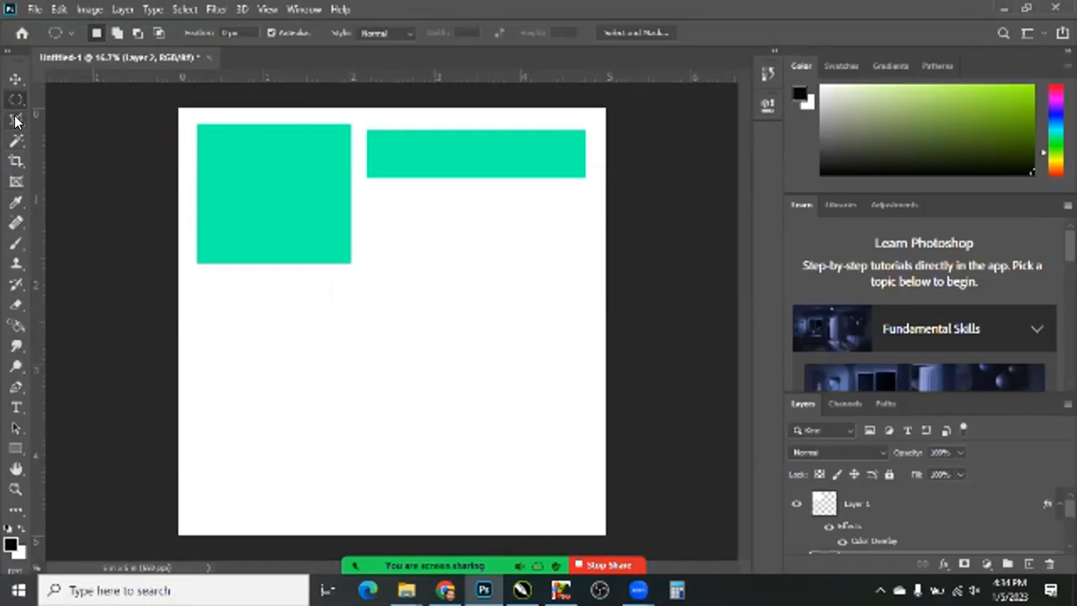
Switch to the Lasso tool and return to the Rectangular Marquee tool
left_click(15, 120)
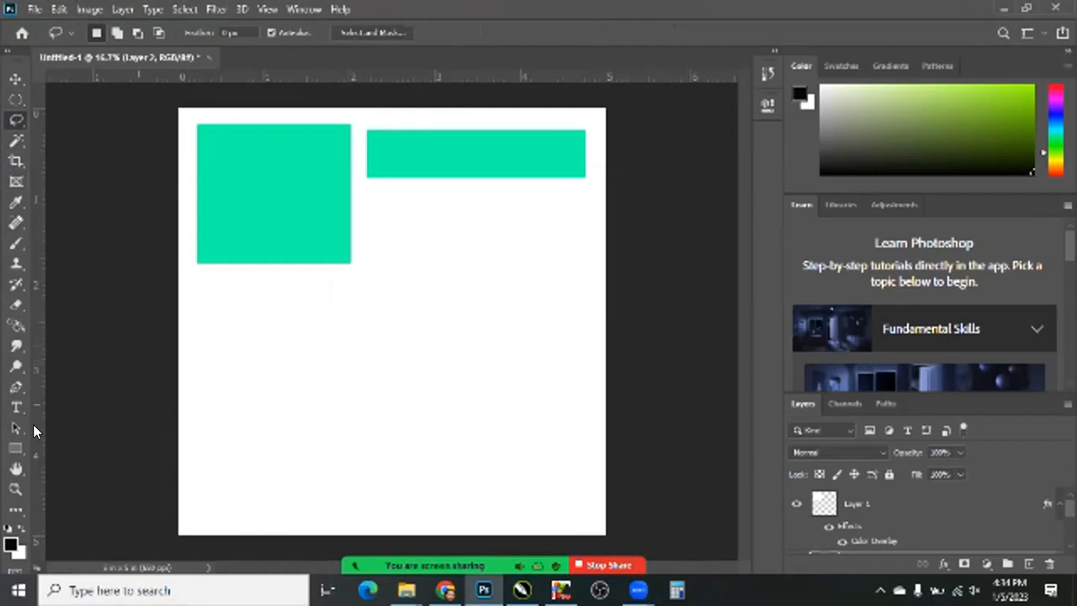
key("Tab")
key("Tab")
left_click(16, 99)
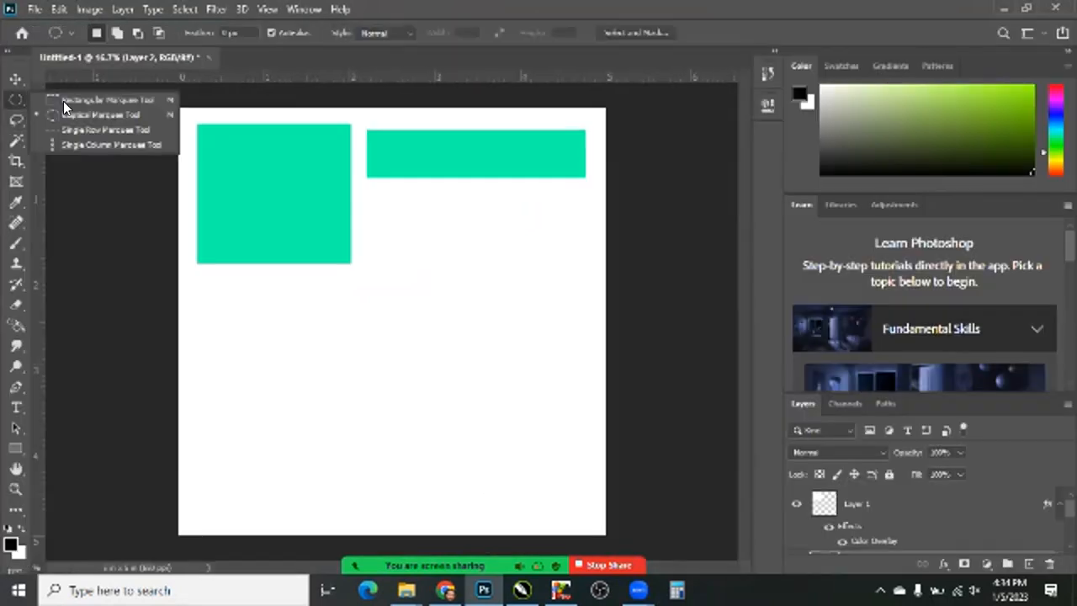
left_click(63, 101)
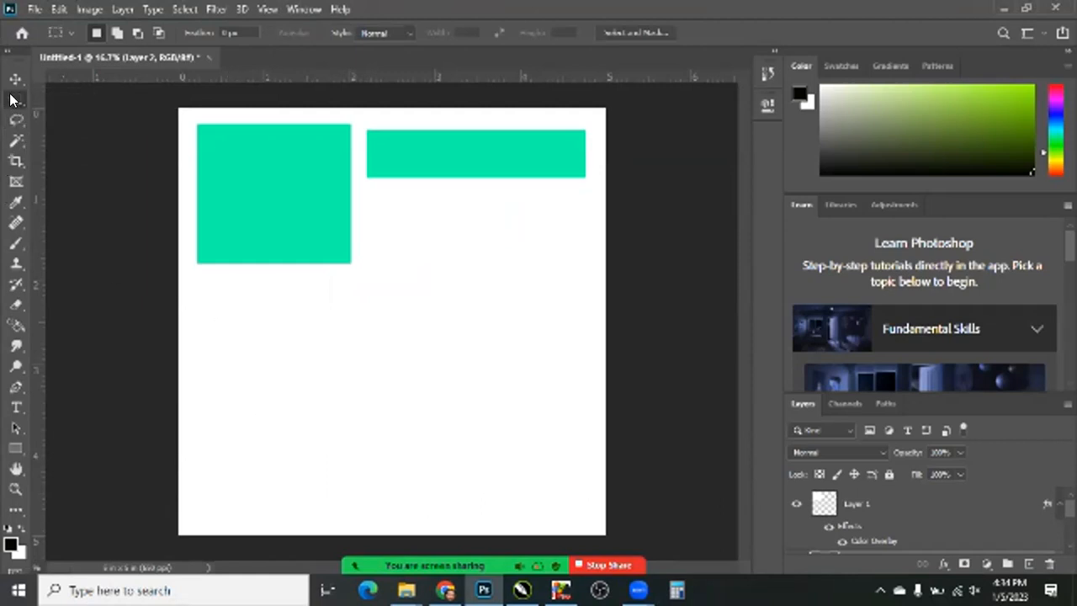
Combine three elliptical marquee selections on the blank canvas area, and replace them with an ellipse about 0.9 by 1.4 in below the green square
key("shift+m")
left_click_drag(538, 221, 411, 346)
mouse_move(380, 299)
left_mouse_down()
mouse_move(373, 374)
mouse_move(317, 476)
mouse_move(295, 478)
left_mouse_up()
mouse_move(542, 355)
left_mouse_down()
mouse_move(431, 444)
mouse_move(418, 490)
left_mouse_up()
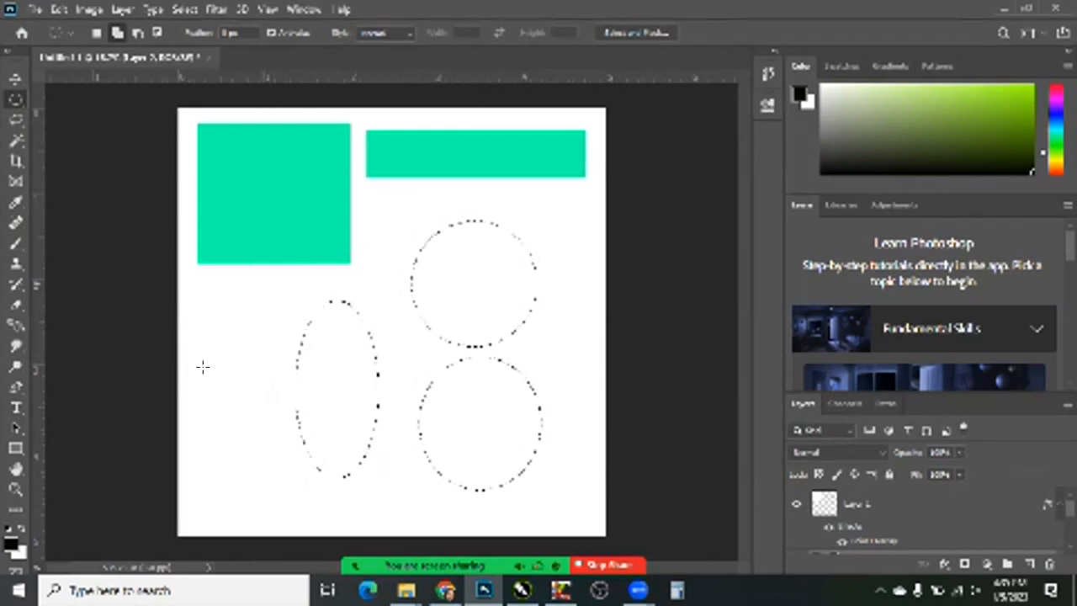
left_click_drag(261, 283, 183, 401)
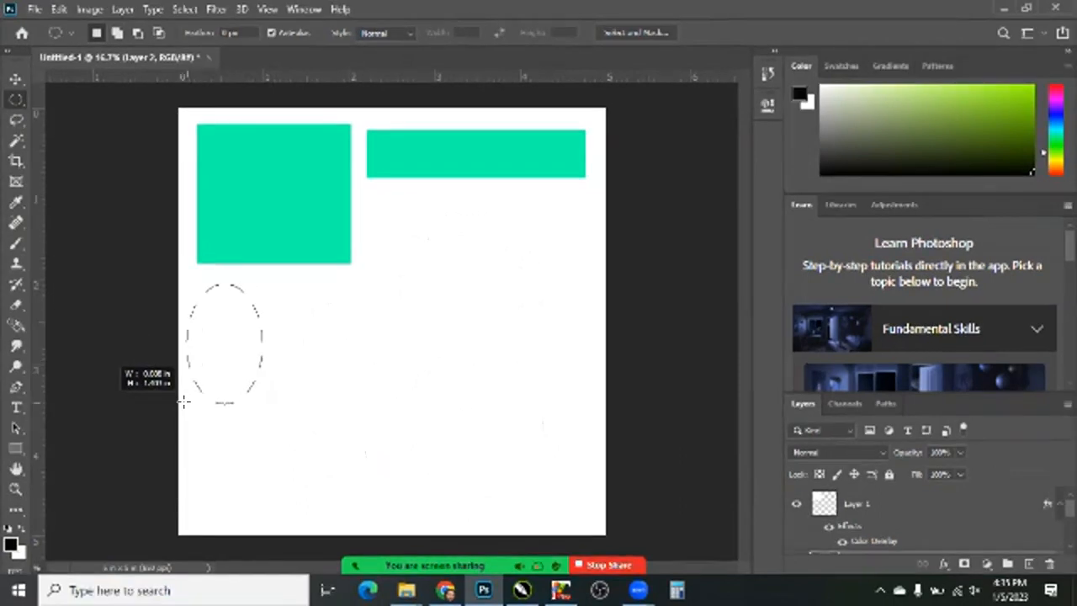
Select a circular area below the green bar with the Elliptical Marquee and copy it from the Background layer to a new layer
left_click(491, 259)
left_click_drag(579, 183, 409, 317)
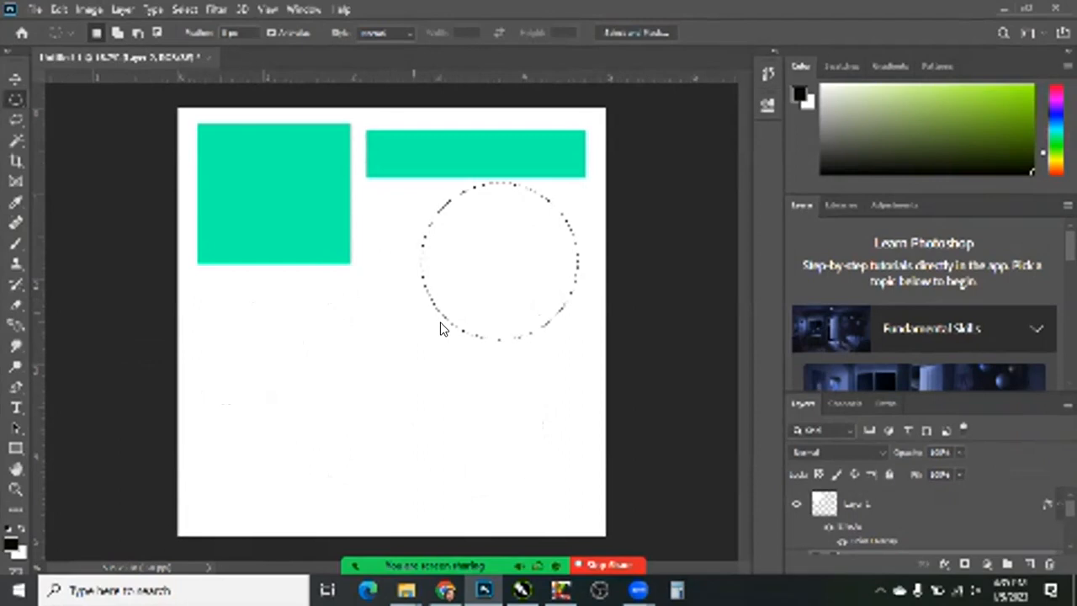
right_click(441, 315)
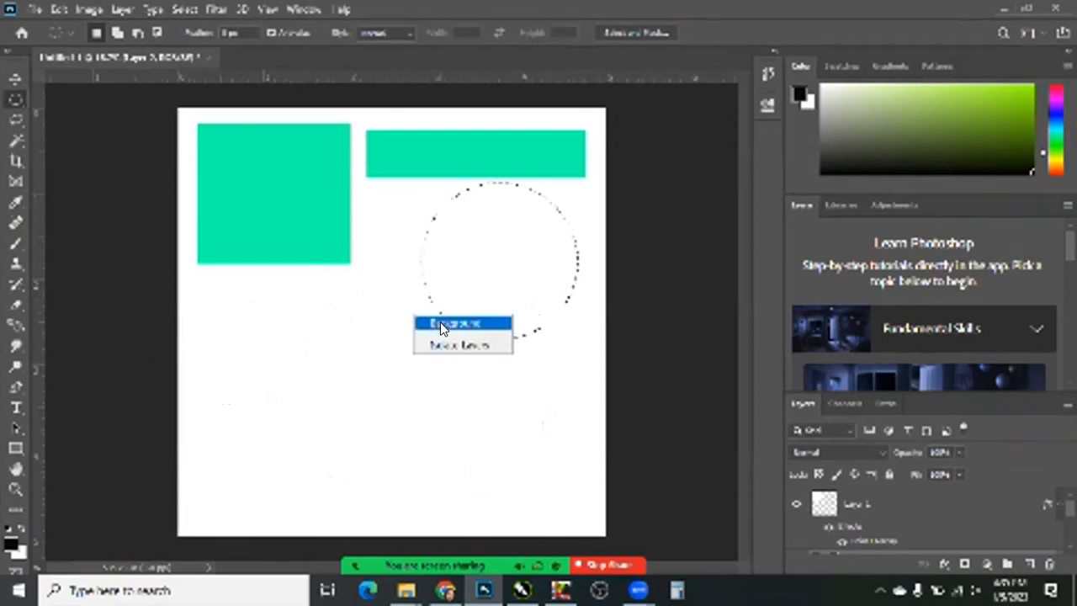
left_click(450, 326)
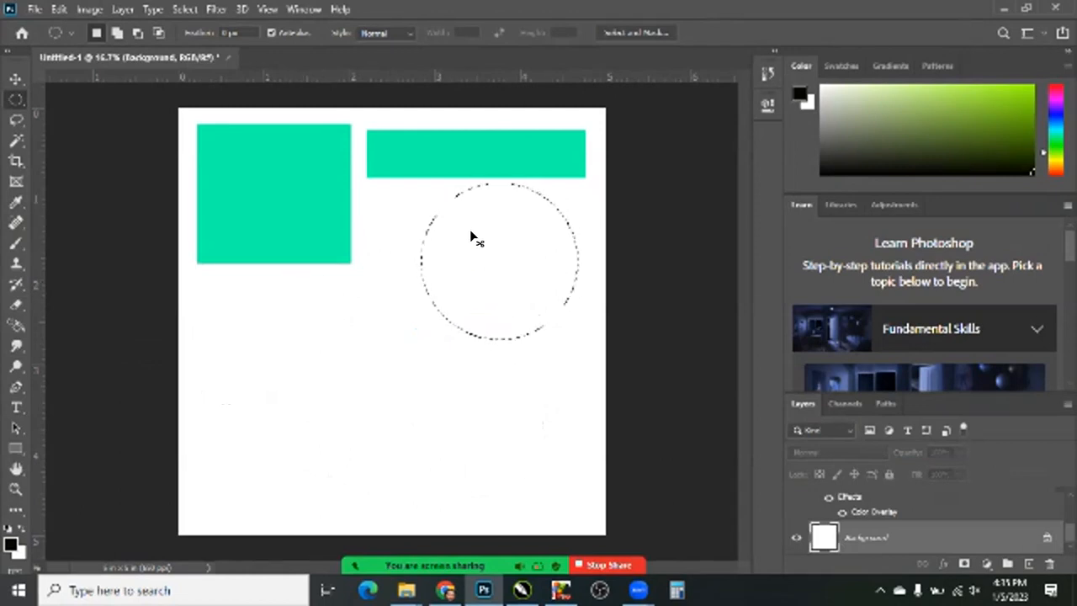
right_click(484, 248)
left_click(487, 242)
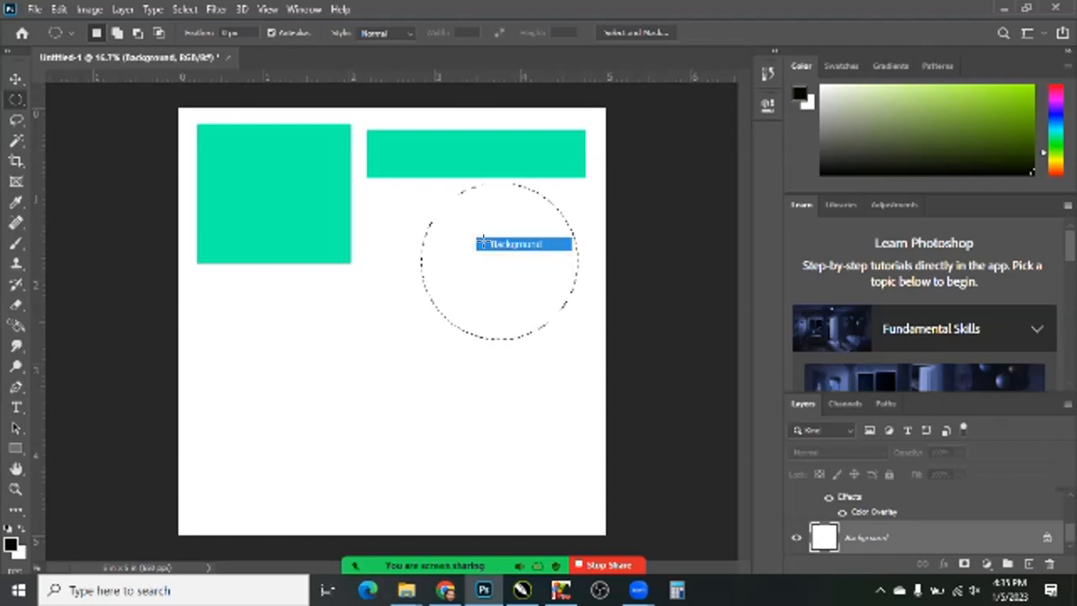
key("ctrl+j")
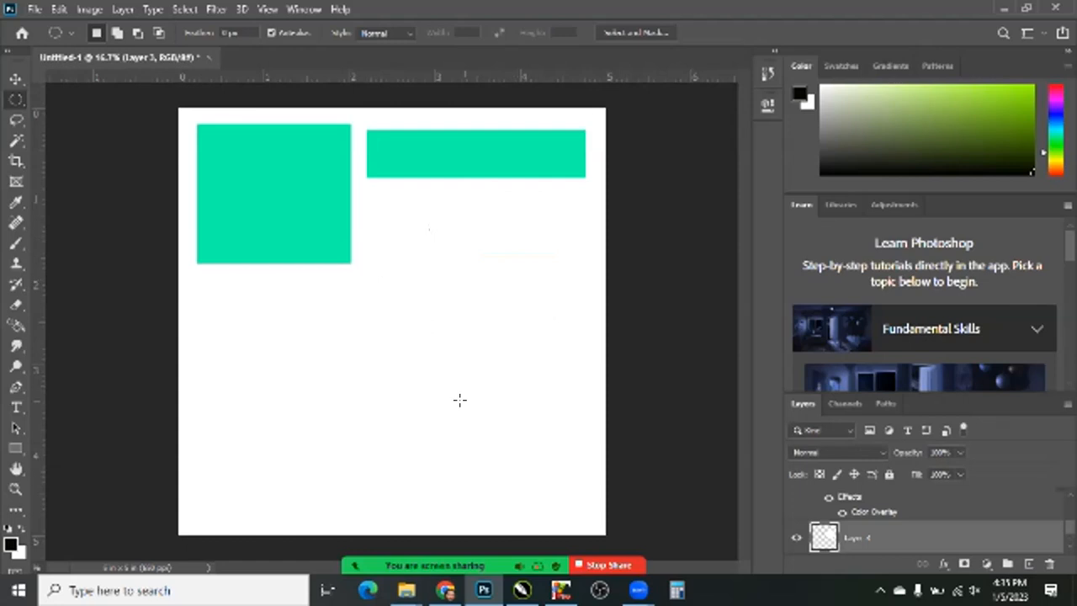
Add an orange Color Overlay at Normal blend mode to the copied circle's layer, with the interface panels hidden
key("Tab")
mouse_move(1074, 226)
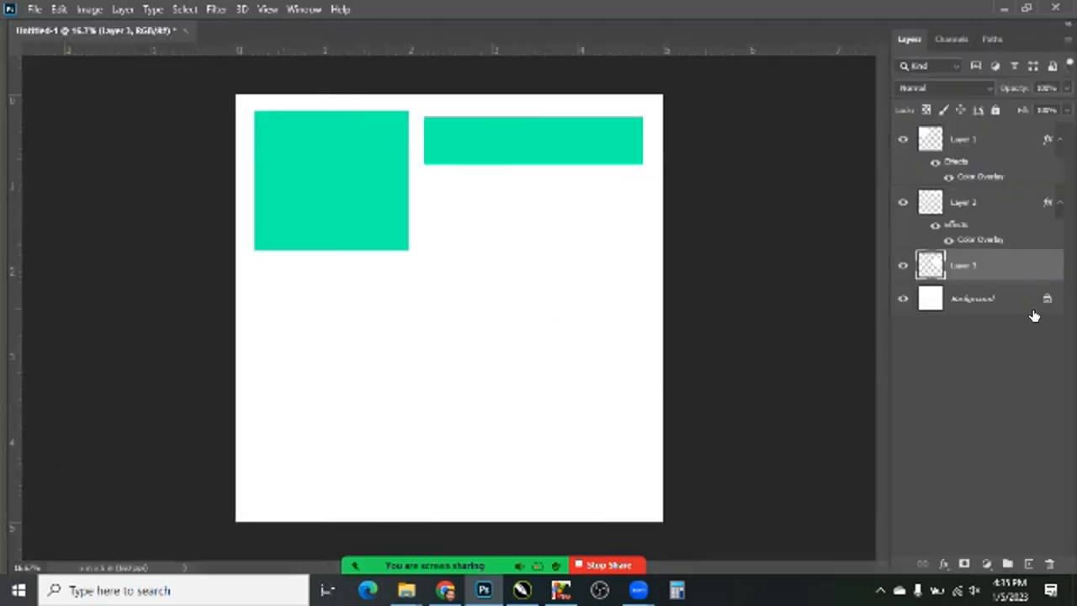
double_click(1001, 266)
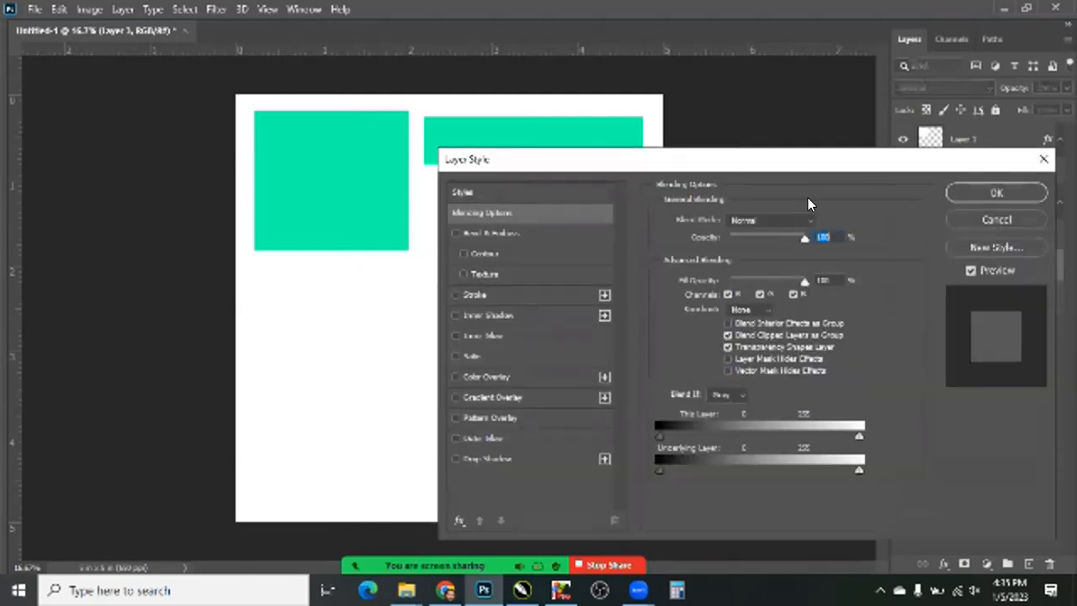
left_click(487, 377)
left_click(826, 220)
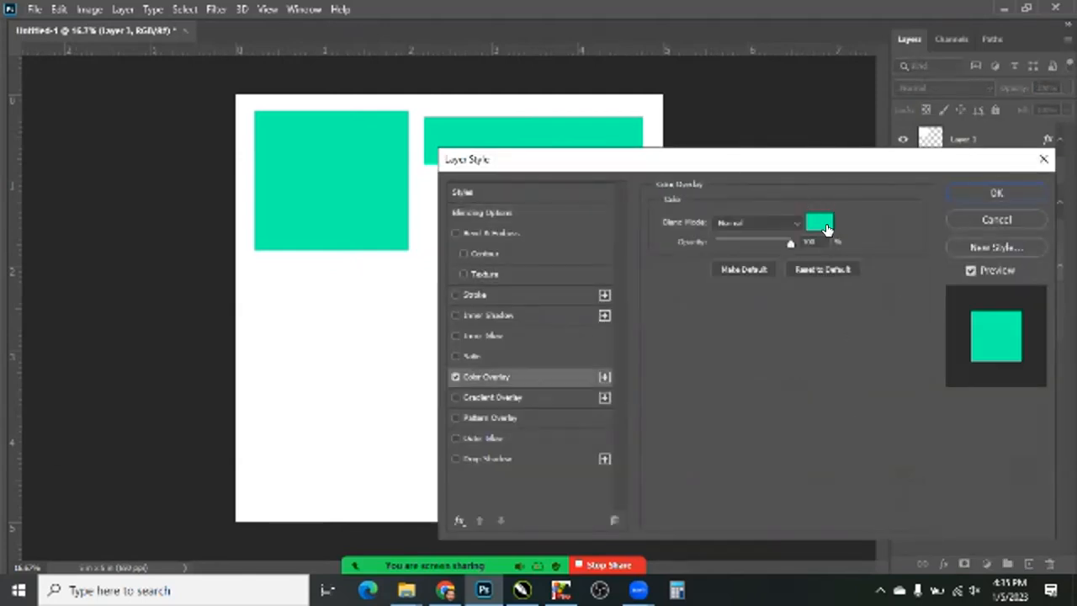
left_click(707, 306)
left_click(707, 349)
left_click_drag(670, 244, 688, 173)
left_click(847, 153)
key("Return")
Move the orange circle slightly left and down beneath the green bar, and restore the interface panels
key("v")
left_click_drag(547, 285, 519, 306)
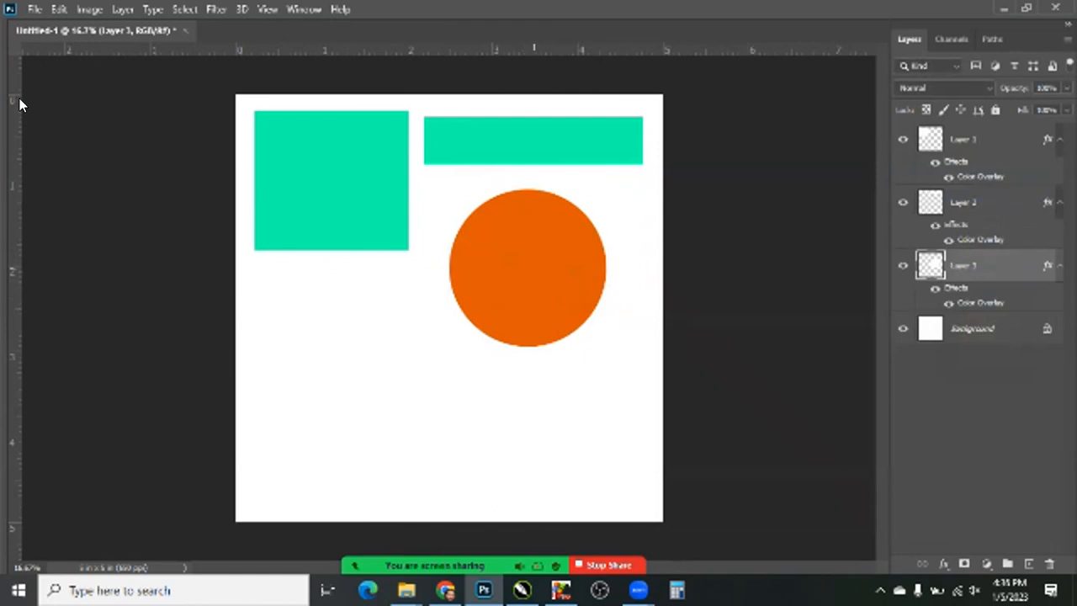
key("Tab")
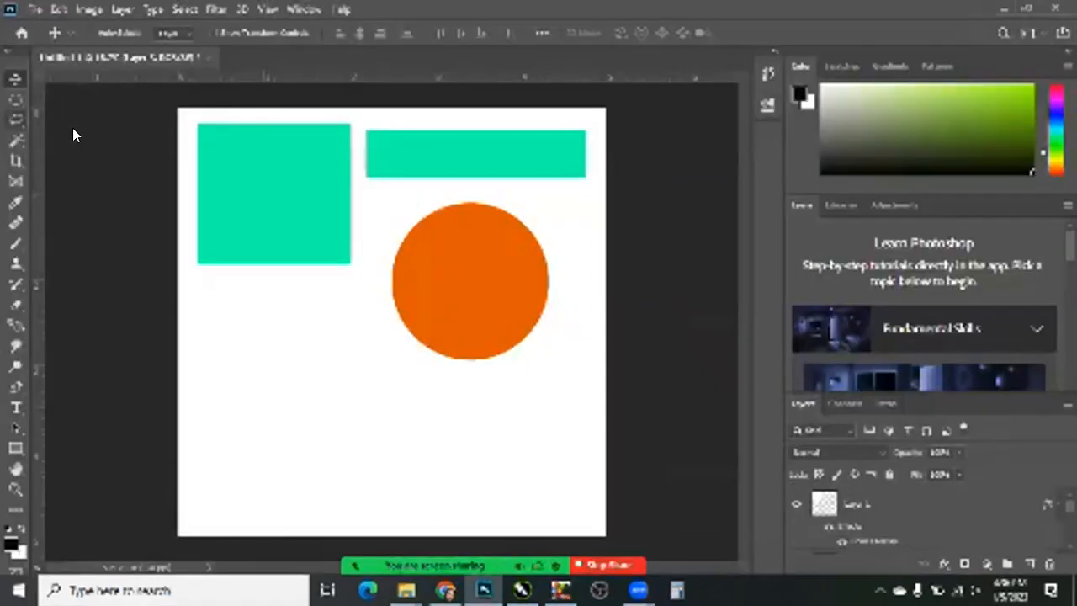
Try thin rectangular marquee selections below the green square, and clear them after switching to the Lasso tool
right_click(16, 99)
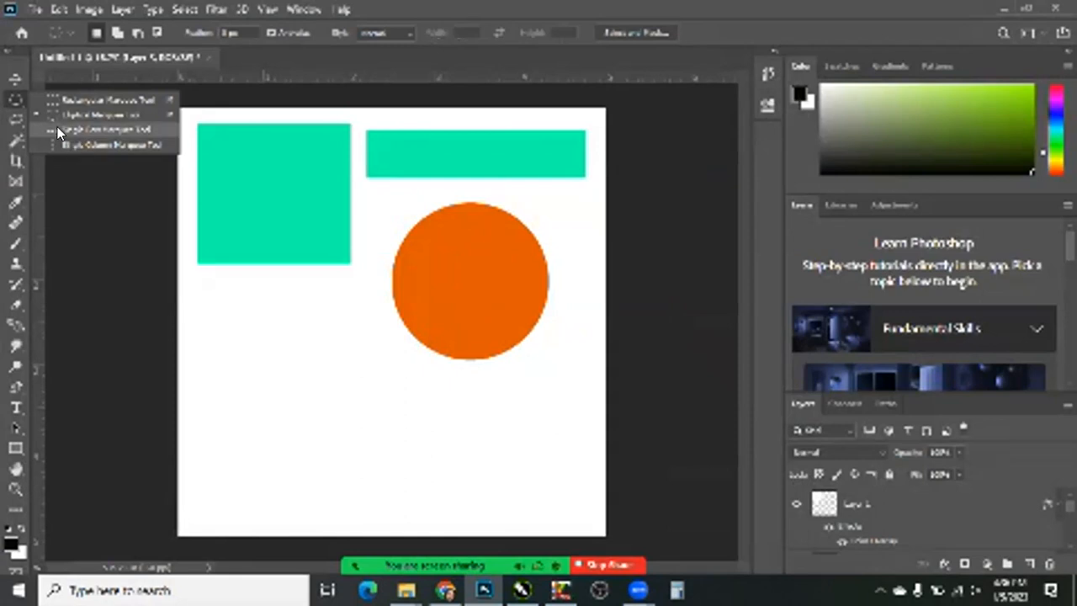
left_click(71, 101)
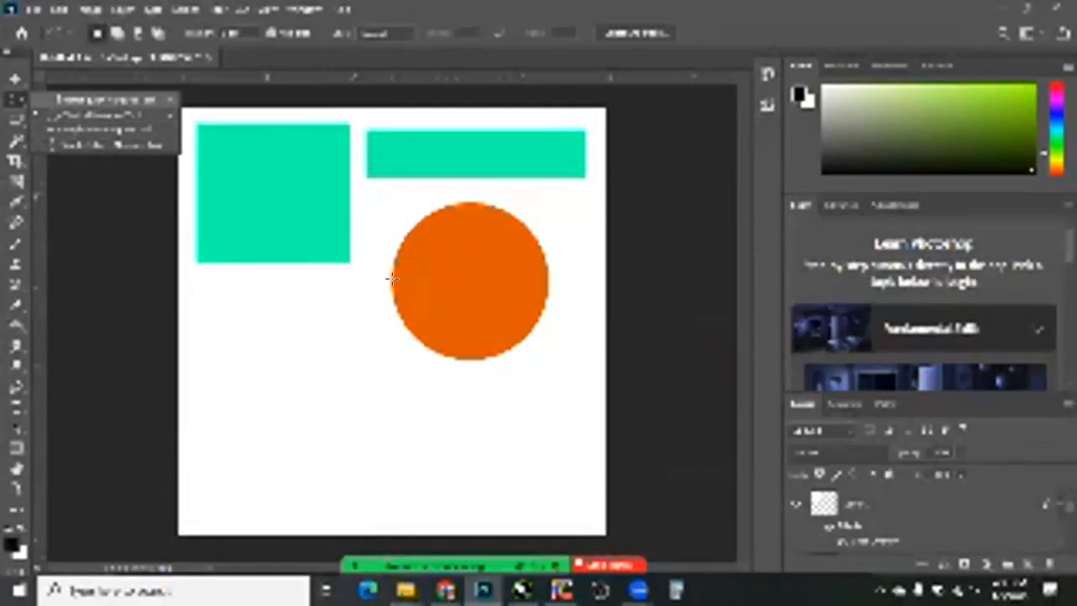
left_click_drag(207, 288, 394, 280)
left_click_drag(245, 299, 375, 330)
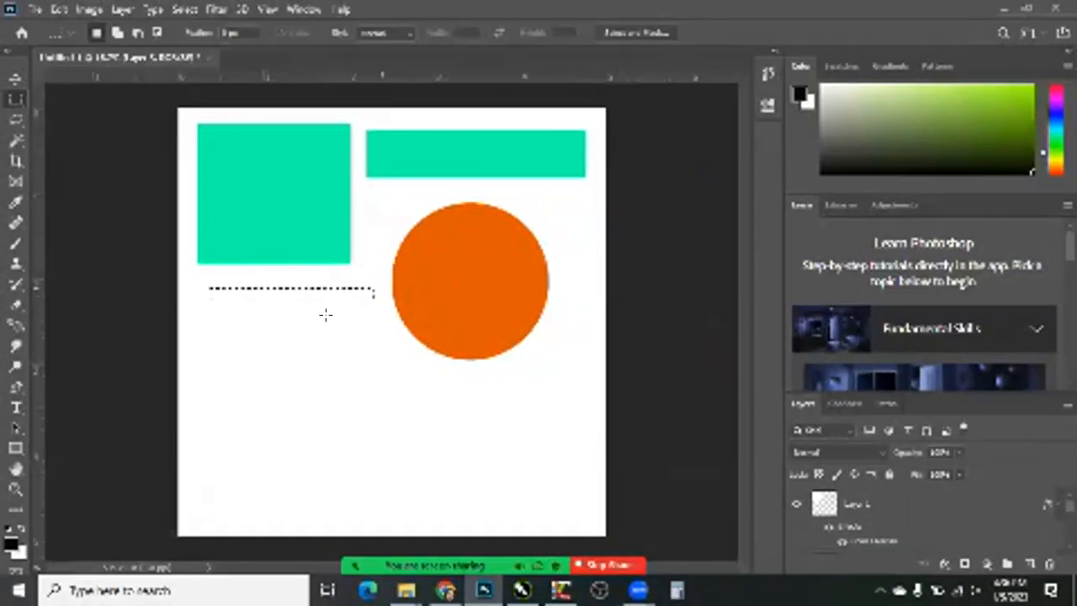
left_click(10, 120)
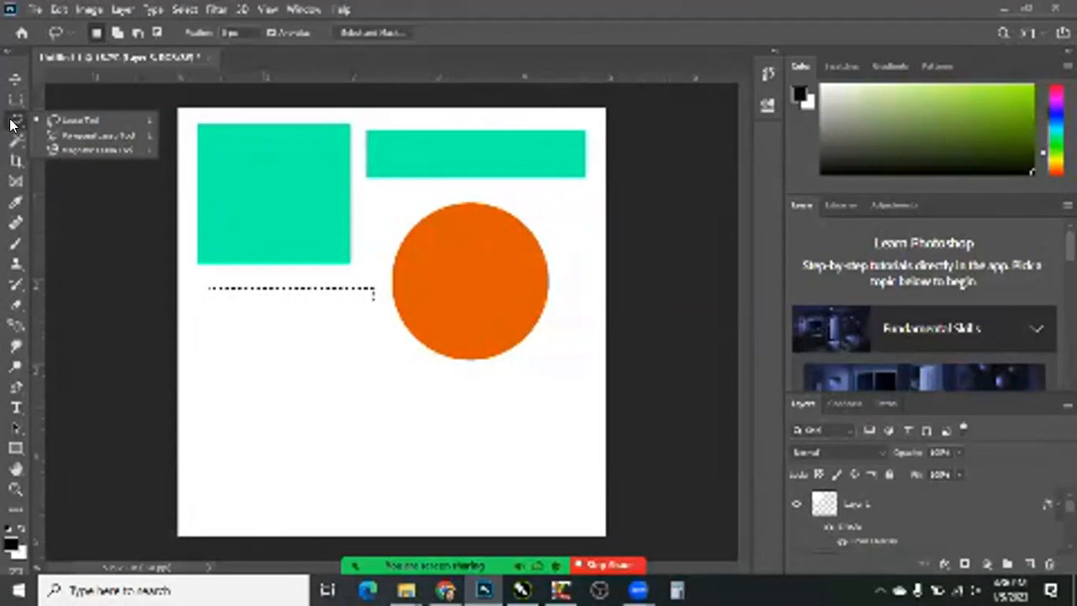
left_click(282, 360)
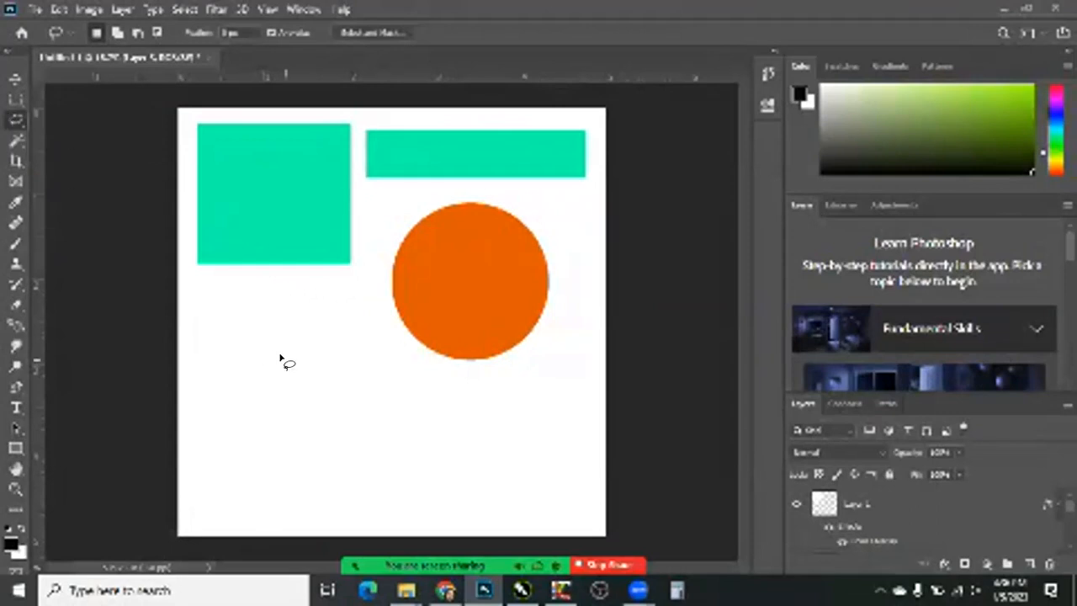
Hide the interface panels and browse the today, logo and pic folders for an image to open
key("Tab")
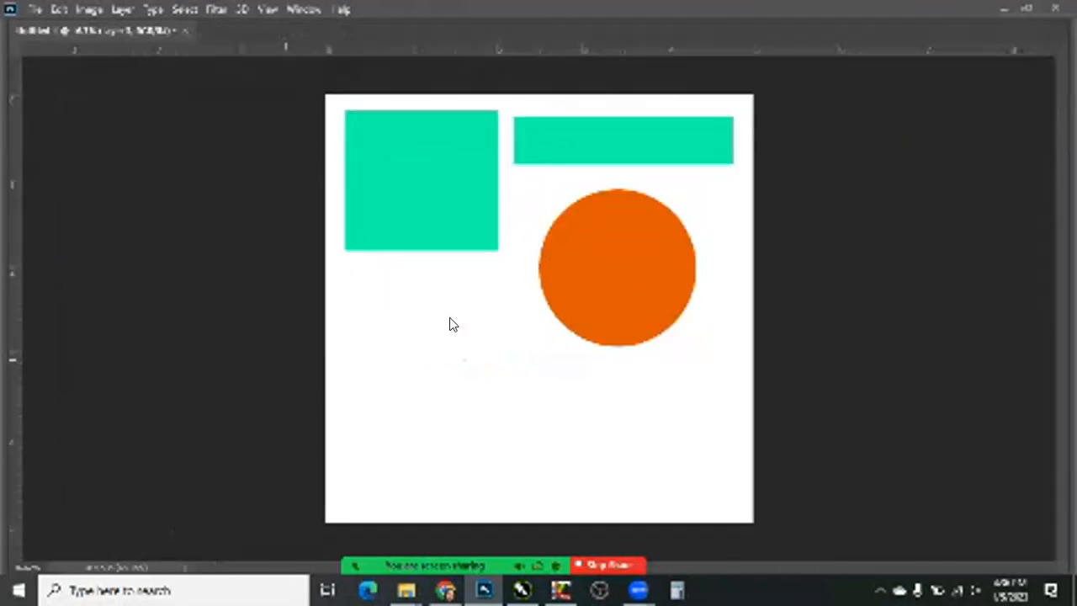
key("ctrl+o")
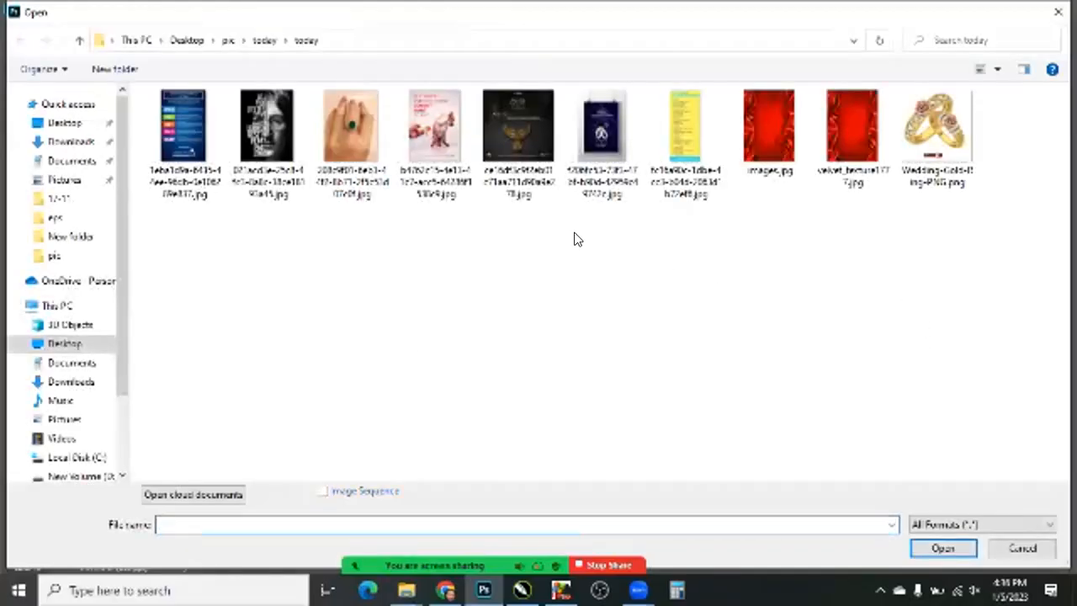
key("alt+Up")
key("Left")
key("Return")
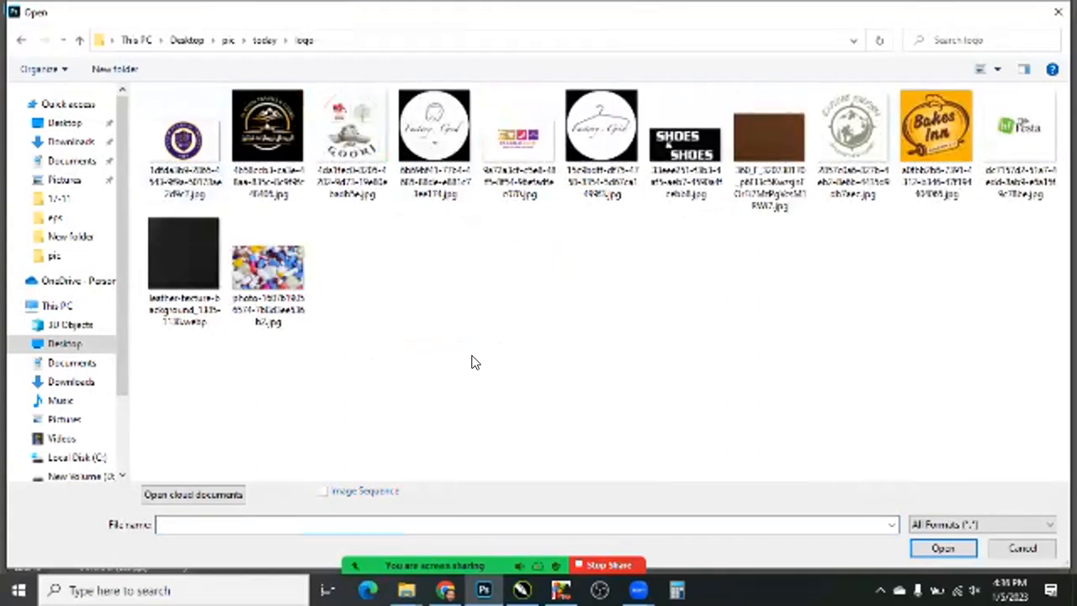
key("alt+Up")
key("alt+Up")
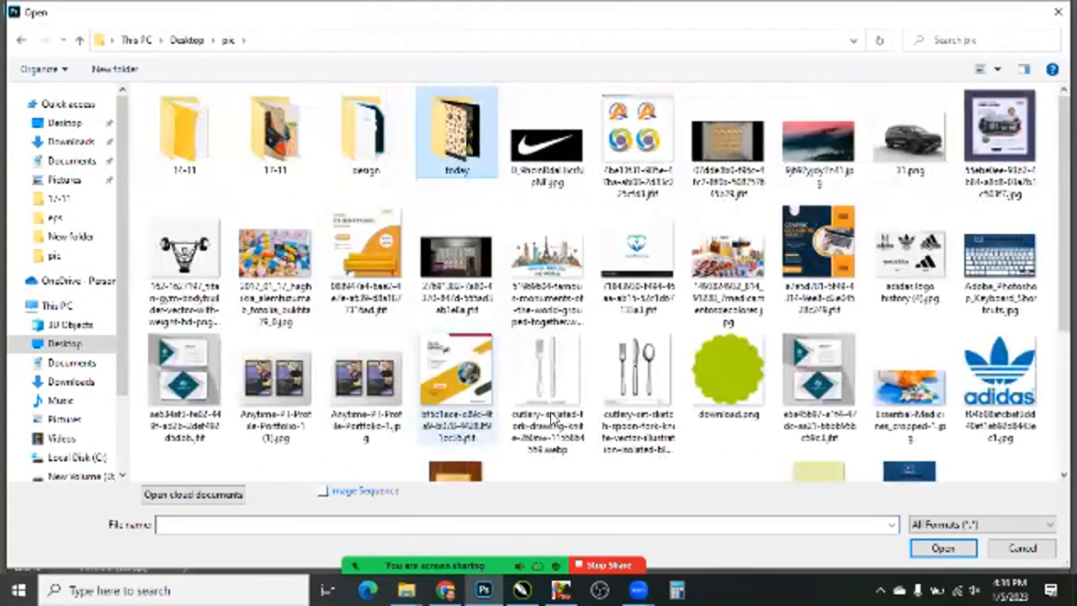
scroll(551, 415, "down", 3)
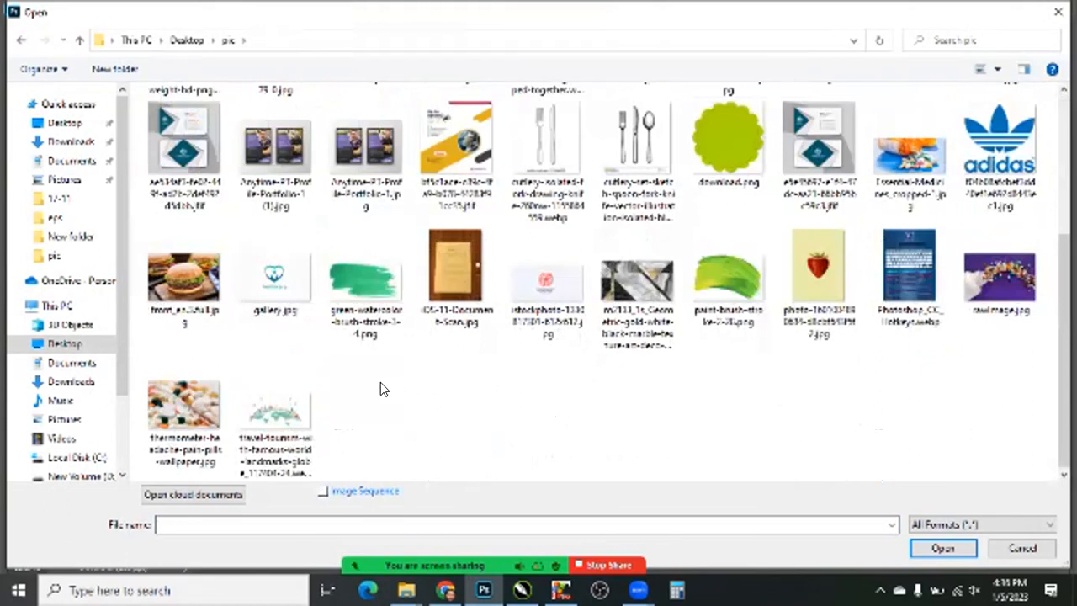
scroll(281, 380, "up", 3)
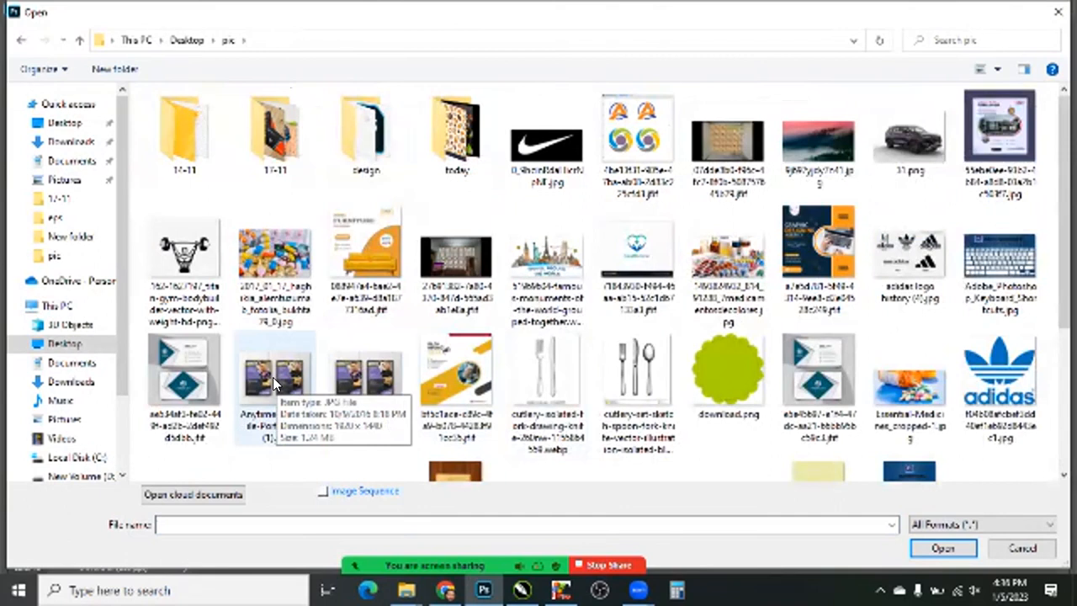
Check the 14-11 folder, and open five-qarta-architektura-boysplaynice-01.jpg from the 17-11 folder
left_click(210, 163)
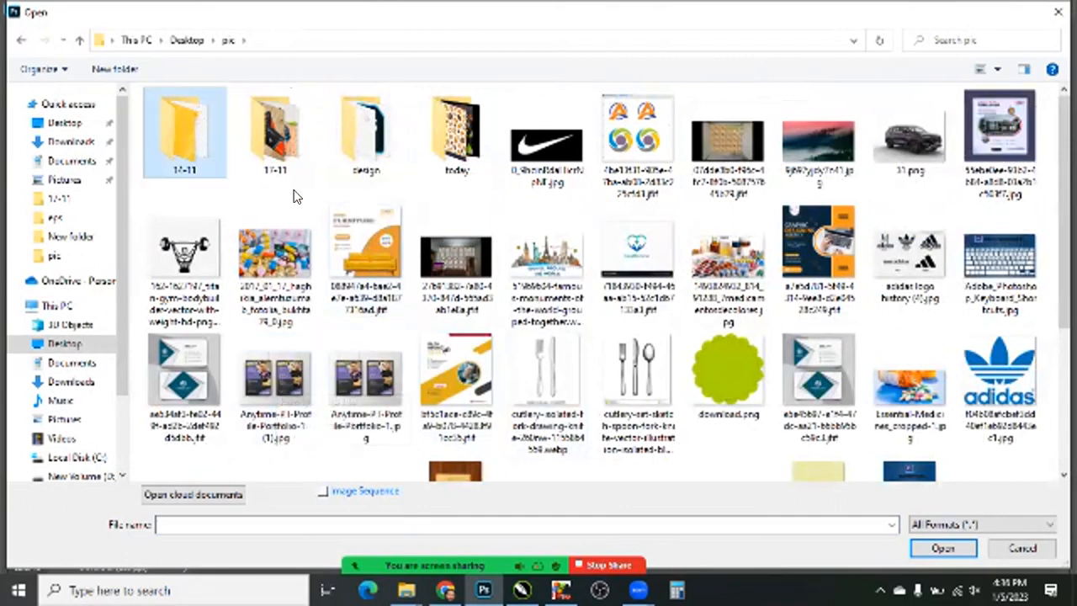
key("Return")
key("BackSpace")
left_click(269, 151)
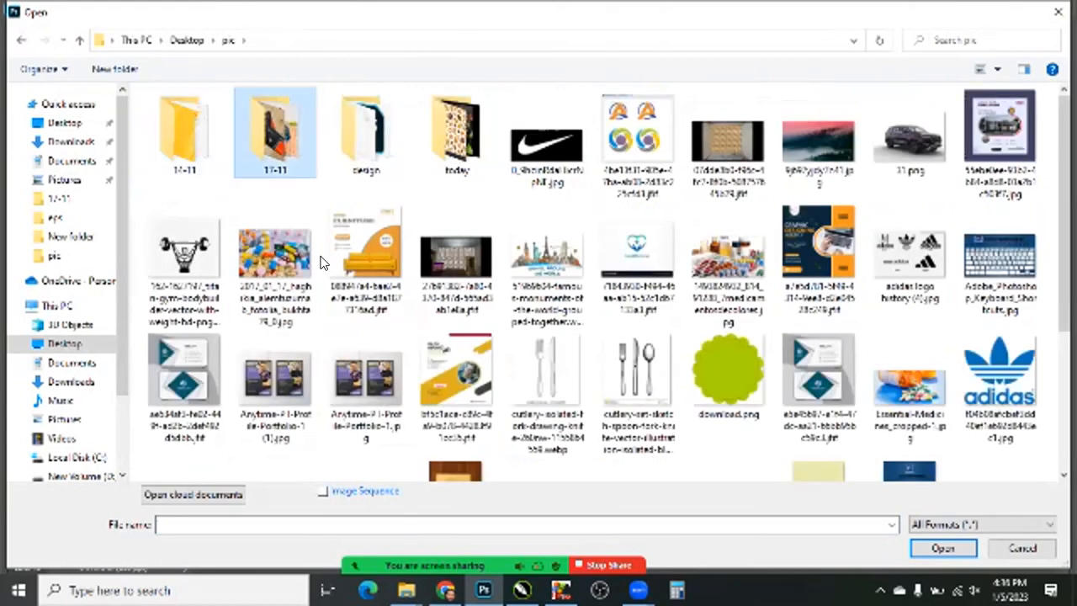
key("Return")
scroll(296, 307, "down", 3)
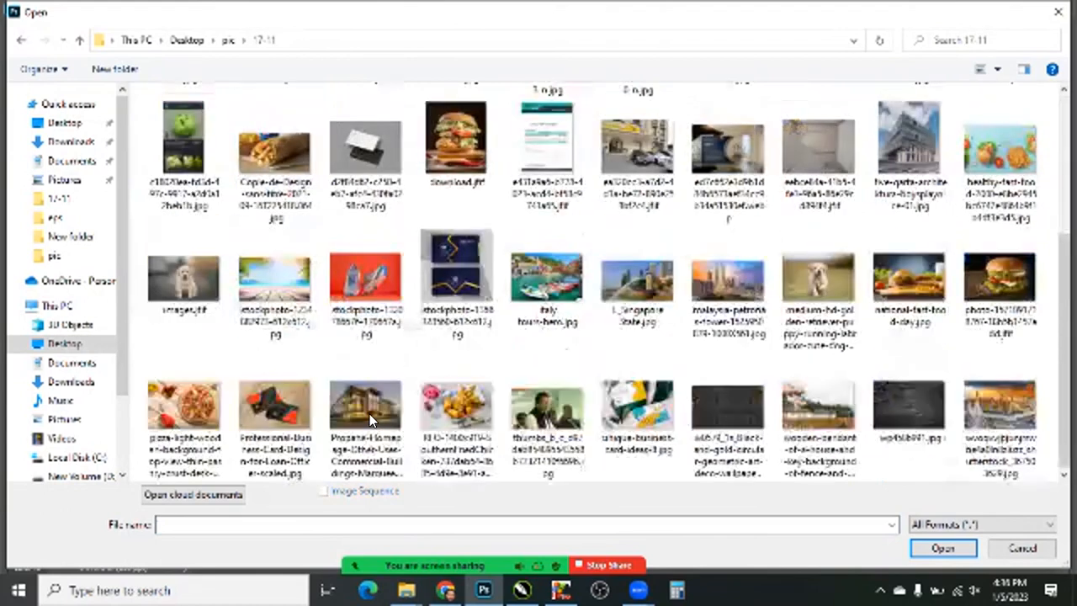
double_click(907, 148)
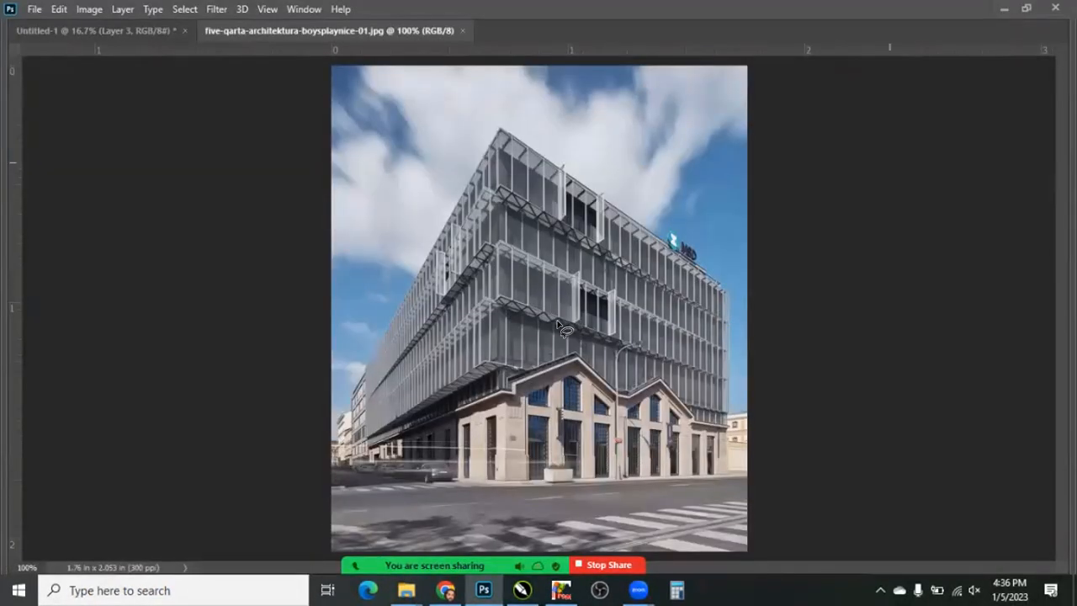
Show the interface panels beside the building photo and review the tools in the Lasso group
key("Tab")
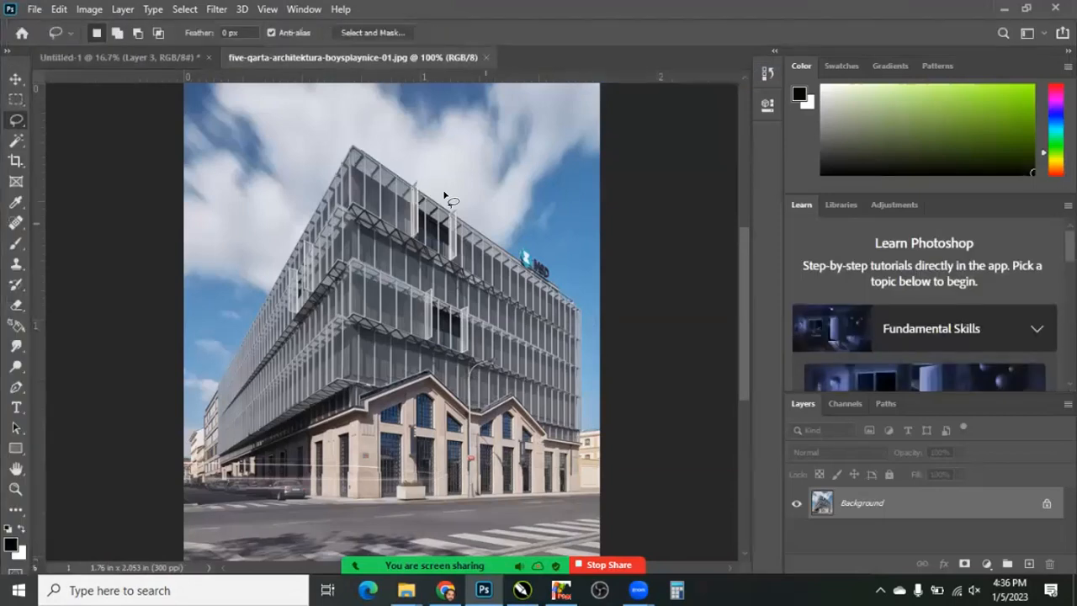
key("Tab")
key("Tab")
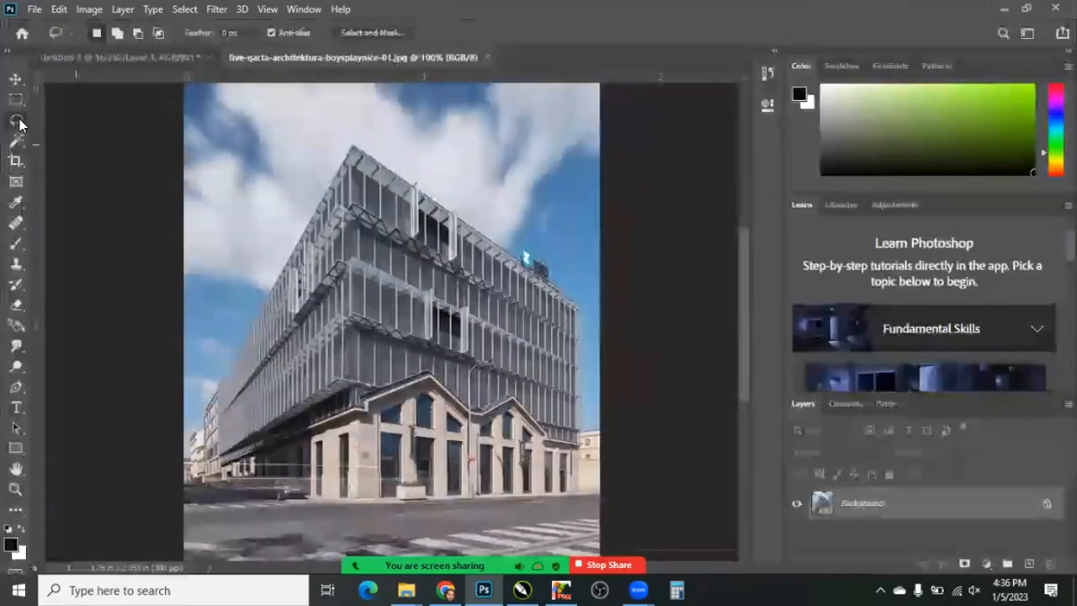
right_click(16, 120)
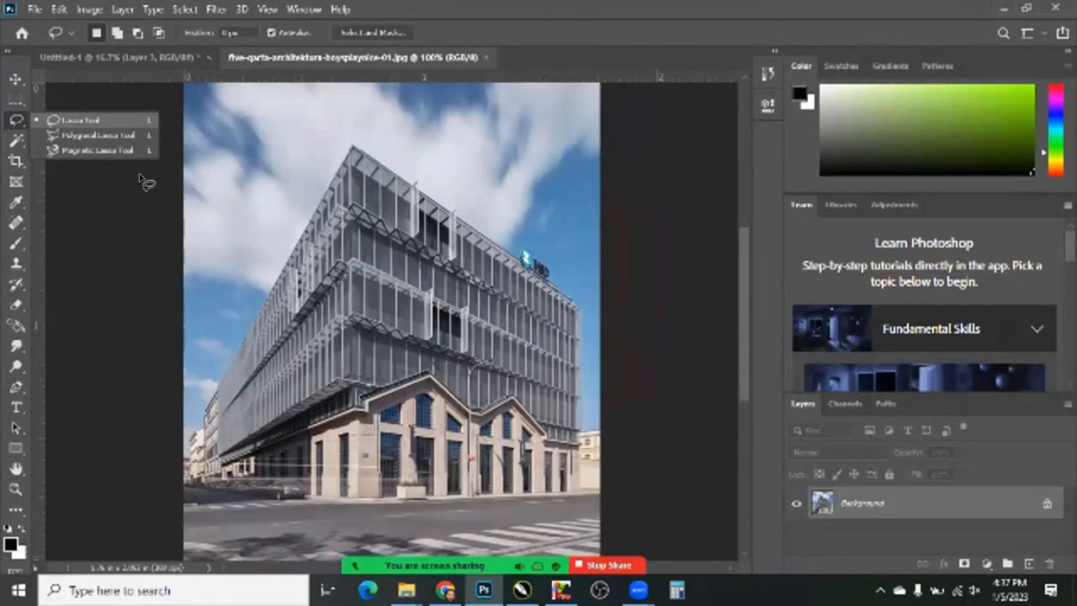
left_click(313, 242)
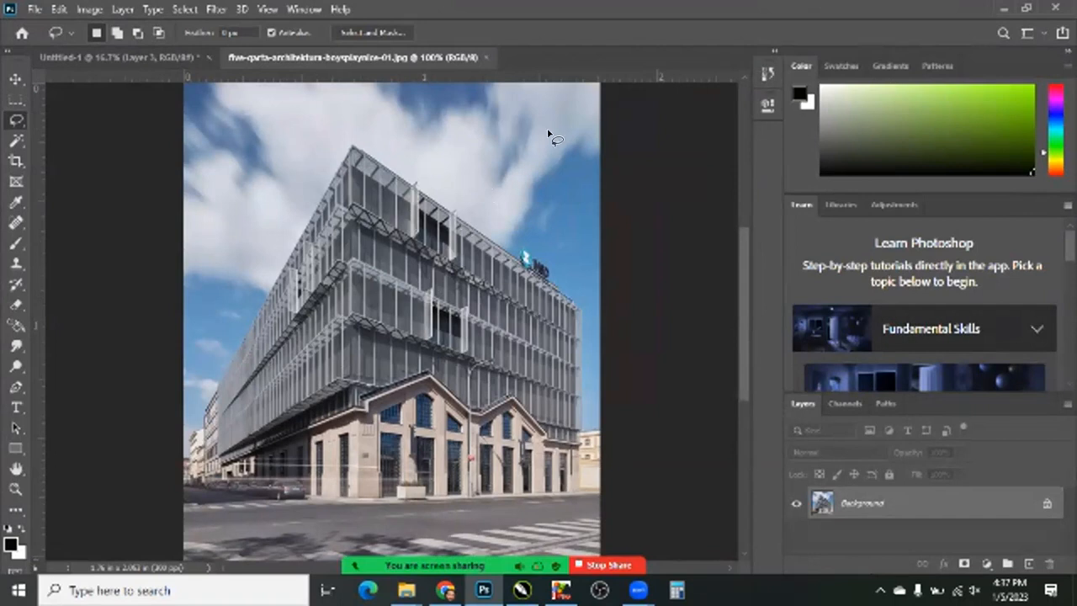
Return to the Untitled-1 document and choose the Lasso tool from the lasso group
key("ctrl+Tab")
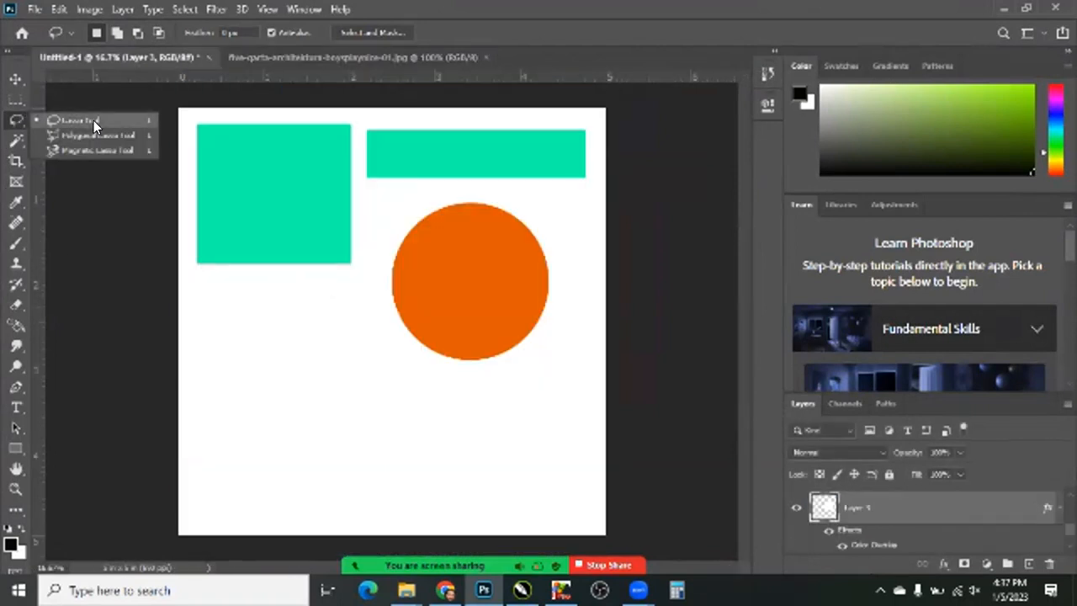
left_click(93, 120)
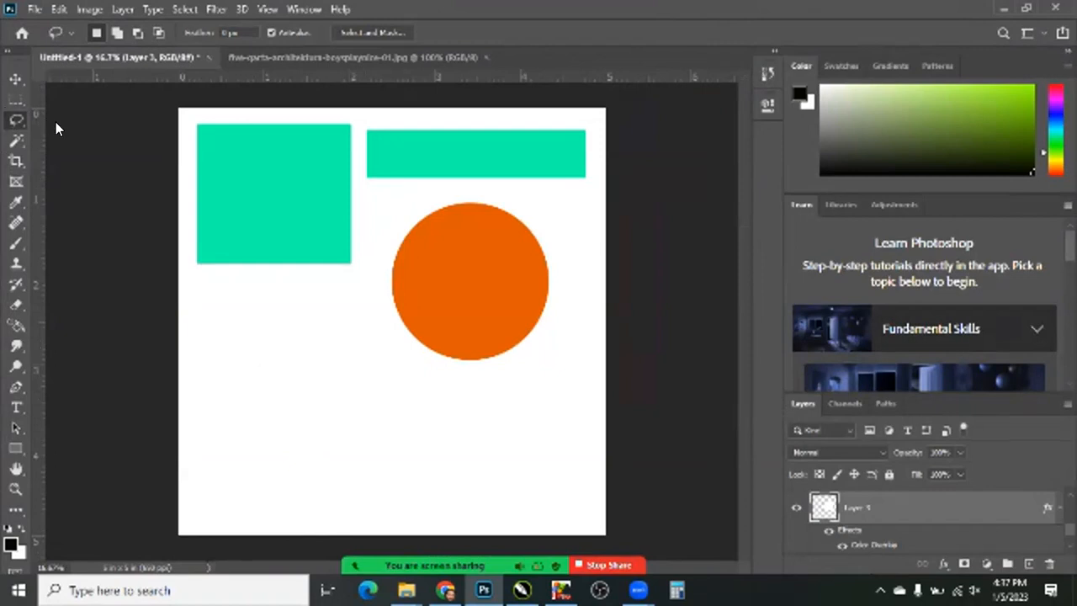
right_click(17, 120)
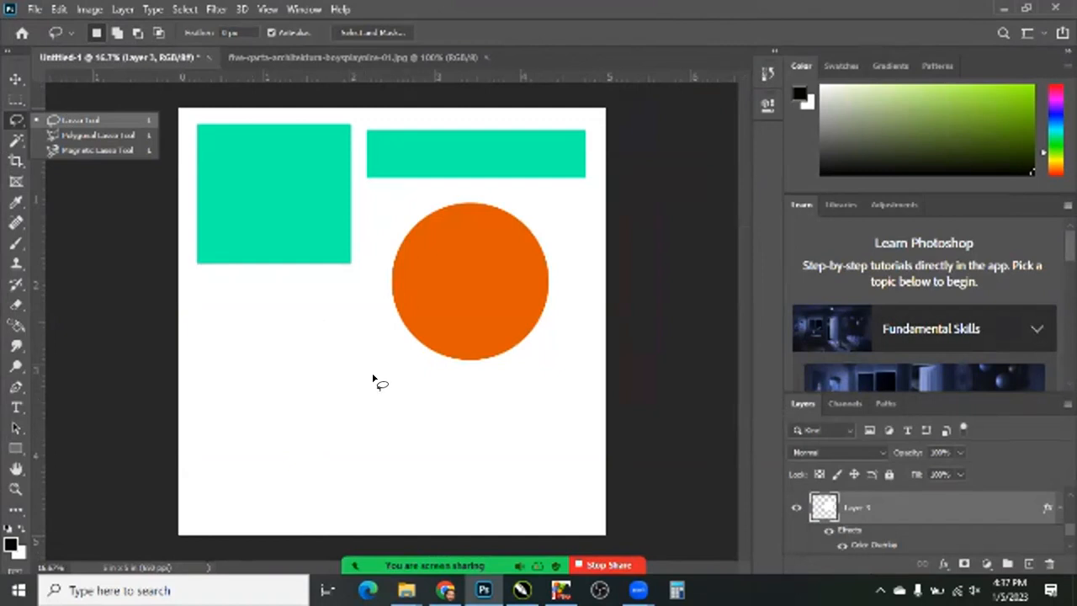
left_click(265, 364)
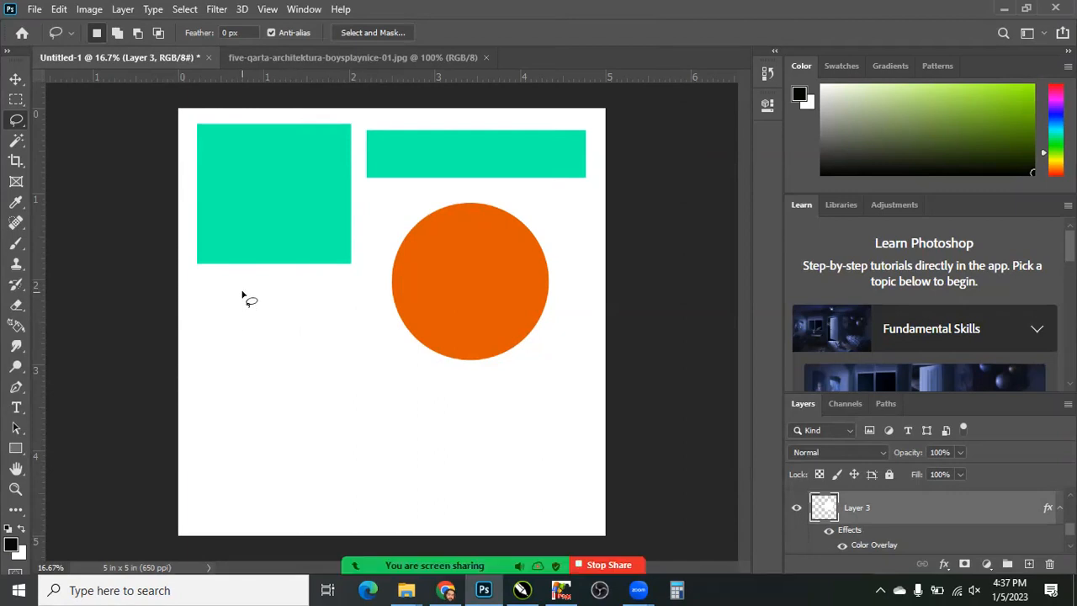
Try freehand Lasso selections over the green square and the blank area below it, and clear them
mouse_move(243, 291)
left_mouse_down()
mouse_move(273, 387)
mouse_move(283, 341)
mouse_move(389, 409)
mouse_move(243, 303)
mouse_move(274, 306)
mouse_move(389, 364)
mouse_move(399, 384)
left_mouse_up()
mouse_move(392, 223)
left_mouse_down()
mouse_move(252, 233)
mouse_move(234, 289)
mouse_move(274, 383)
left_mouse_up()
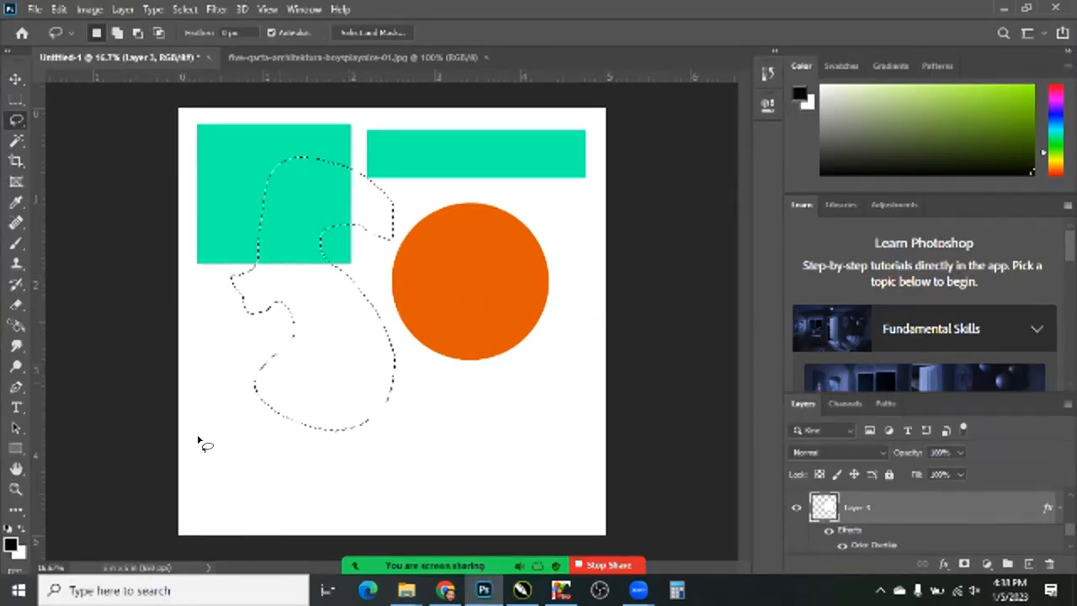
left_click(161, 378)
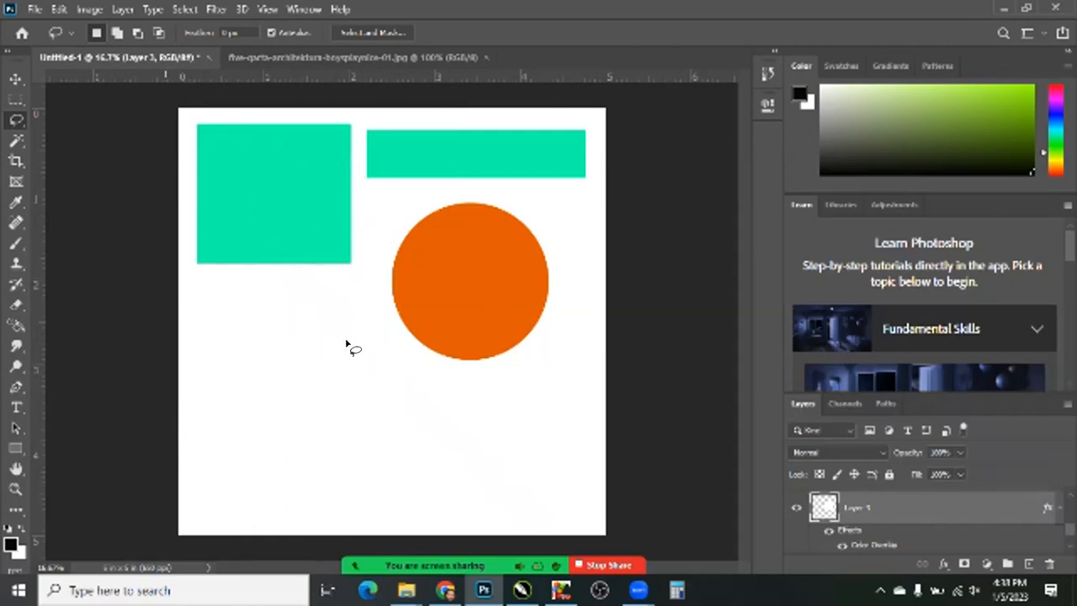
Draw a freehand Lasso selection around the orange circle and hide the interface panels
mouse_move(367, 326)
left_mouse_down()
mouse_move(503, 367)
mouse_move(348, 305)
left_mouse_up()
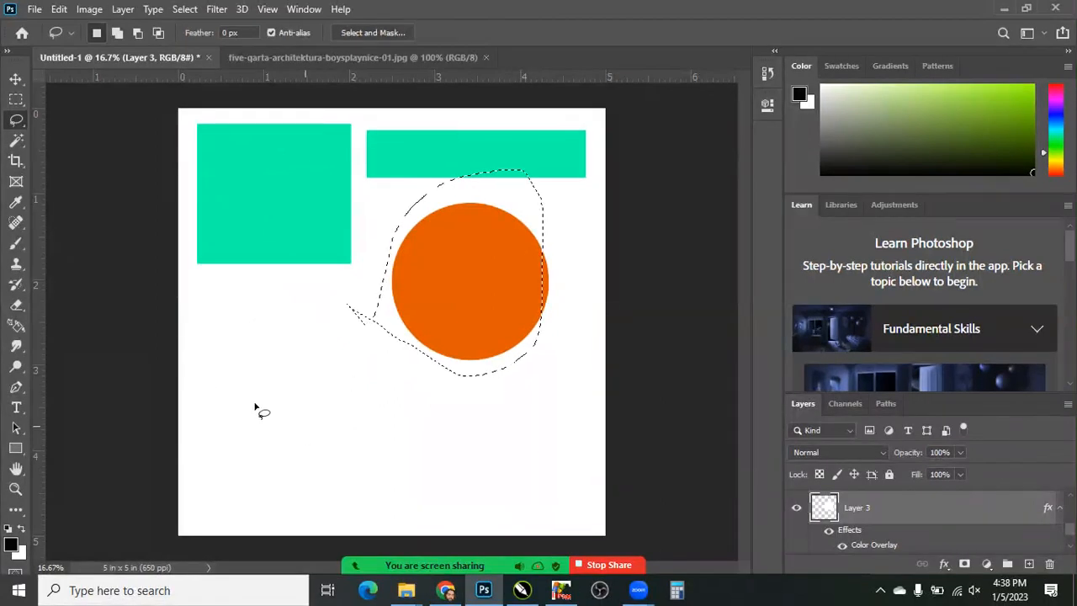
key("Tab")
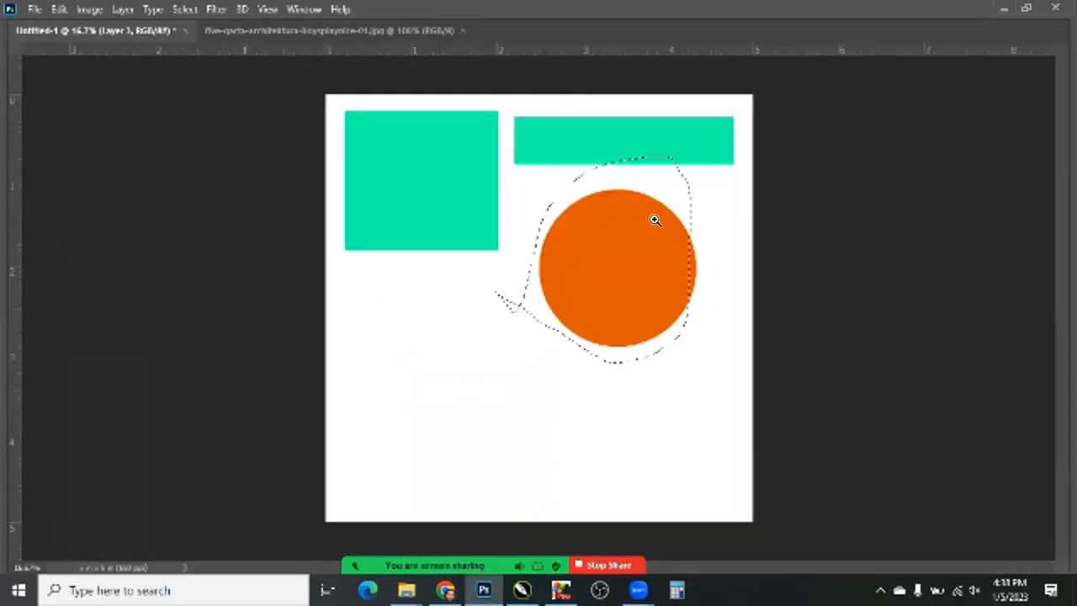
Switch to the building photo and draw a freehand Lasso selection around the MSD rooftop sign
key("ctrl+Tab")
scroll(532, 282, "up", 5)
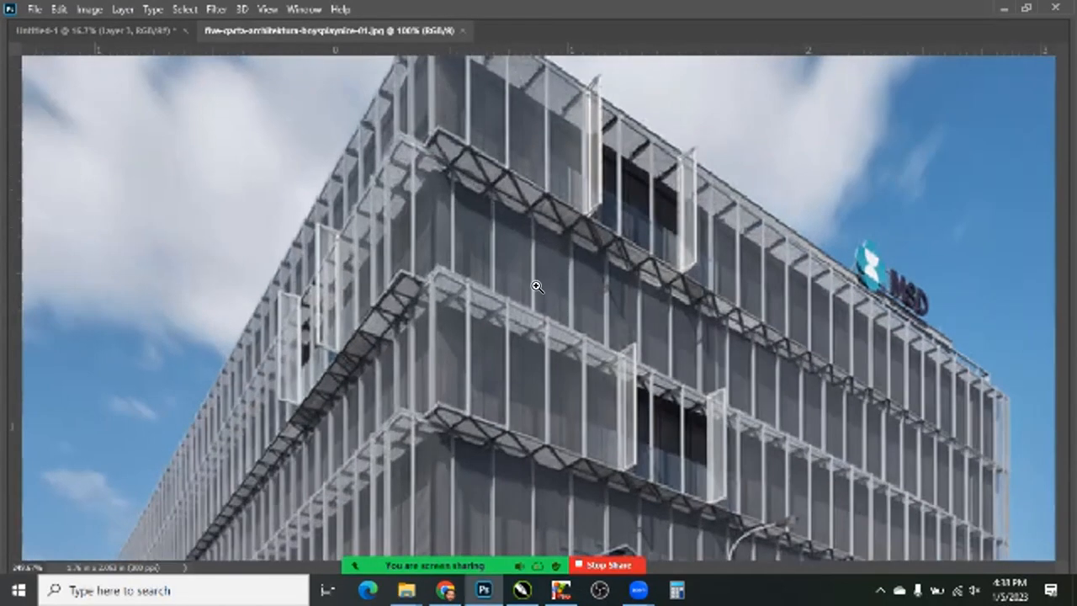
left_click_drag(865, 368, 447, 354)
scroll(364, 145, "up", 4)
scroll(364, 144, "up", 3)
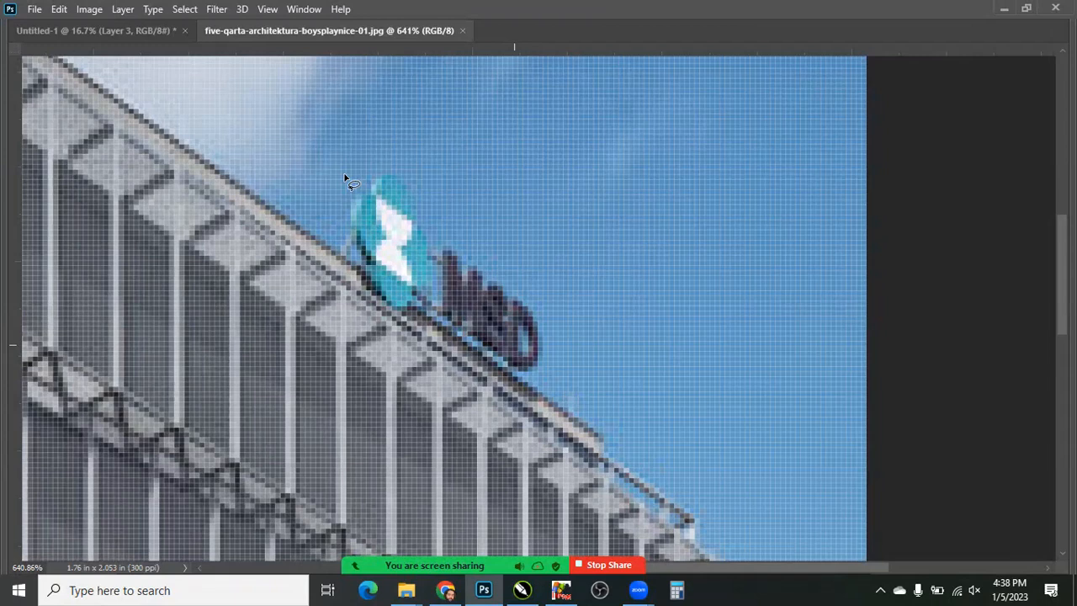
mouse_move(515, 220)
left_mouse_down()
mouse_move(544, 378)
mouse_move(503, 368)
mouse_move(431, 314)
mouse_move(341, 274)
mouse_move(322, 176)
left_mouse_up()
Try moving the selected MSD sign off the roof onto the clouds, undo the move and deselect
scroll(386, 205, "down", 3)
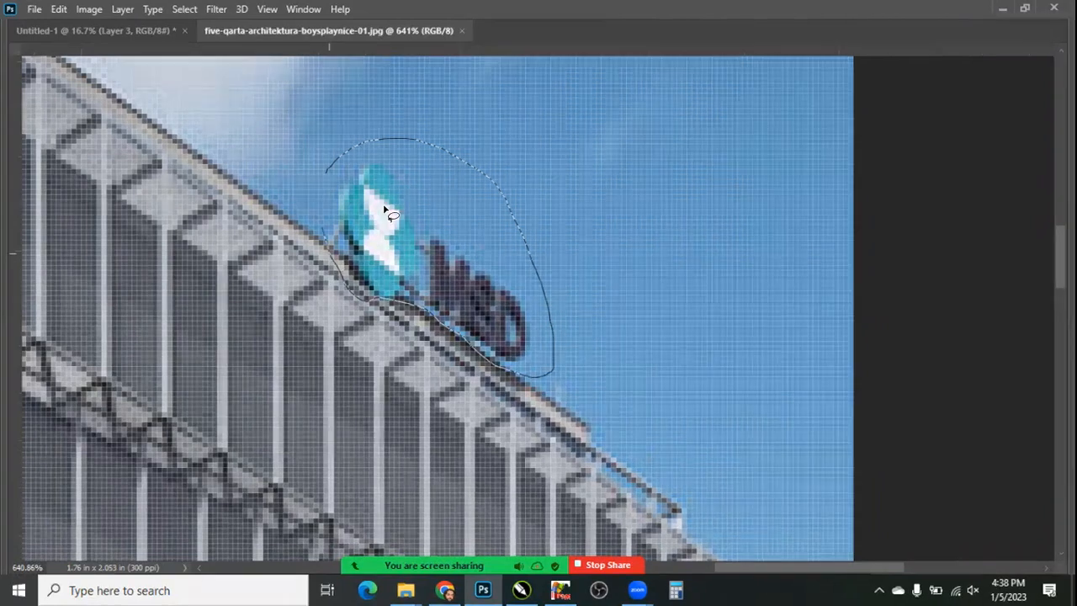
key("ctrl+0")
mouse_move(673, 234)
left_mouse_down()
mouse_move(691, 161)
mouse_move(626, 151)
left_mouse_up()
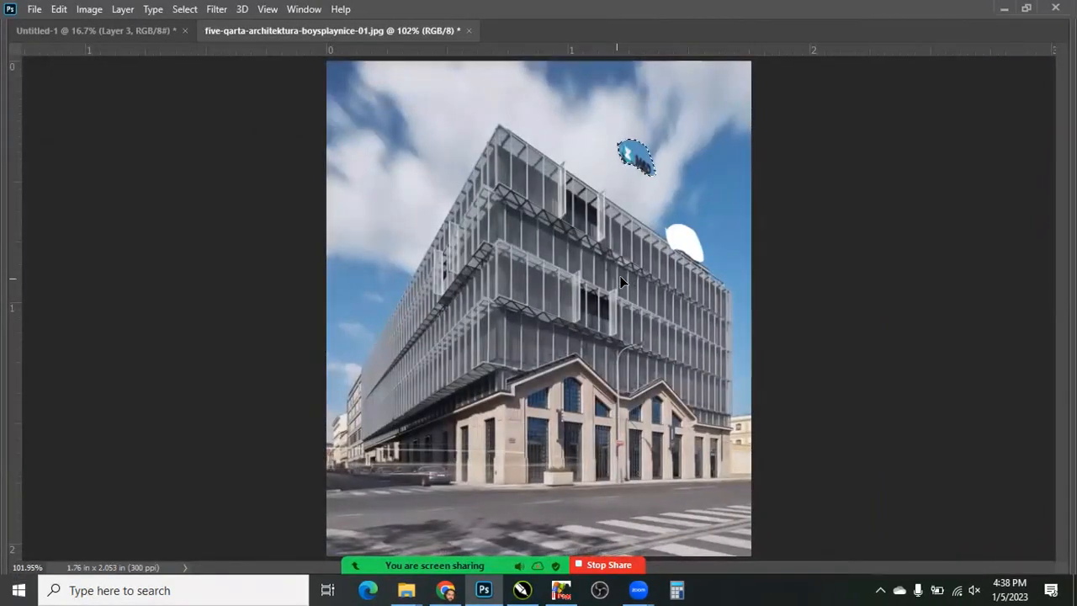
key("ctrl+z")
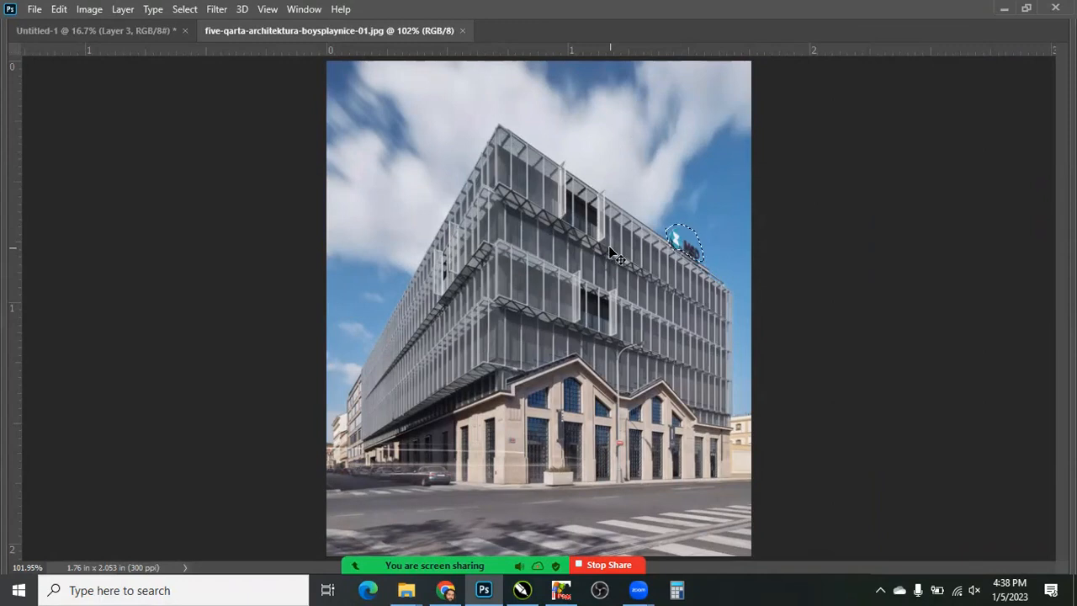
key("ctrl+d")
Choose the Polygonal Lasso tool and hide the interface panels for a clear view of the building photo
key("Tab")
right_click(16, 120)
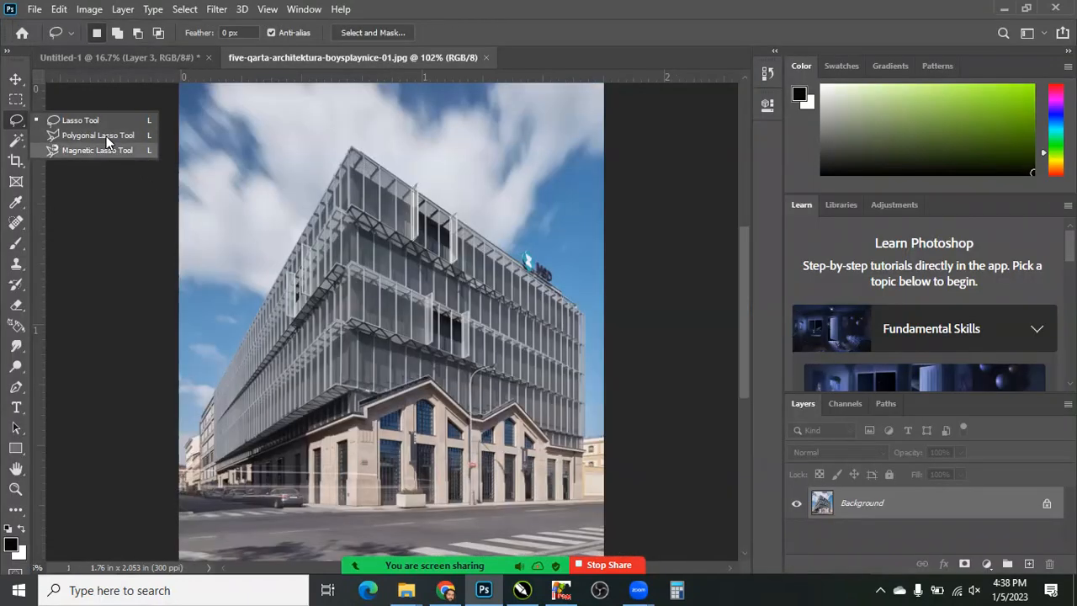
left_click(101, 135)
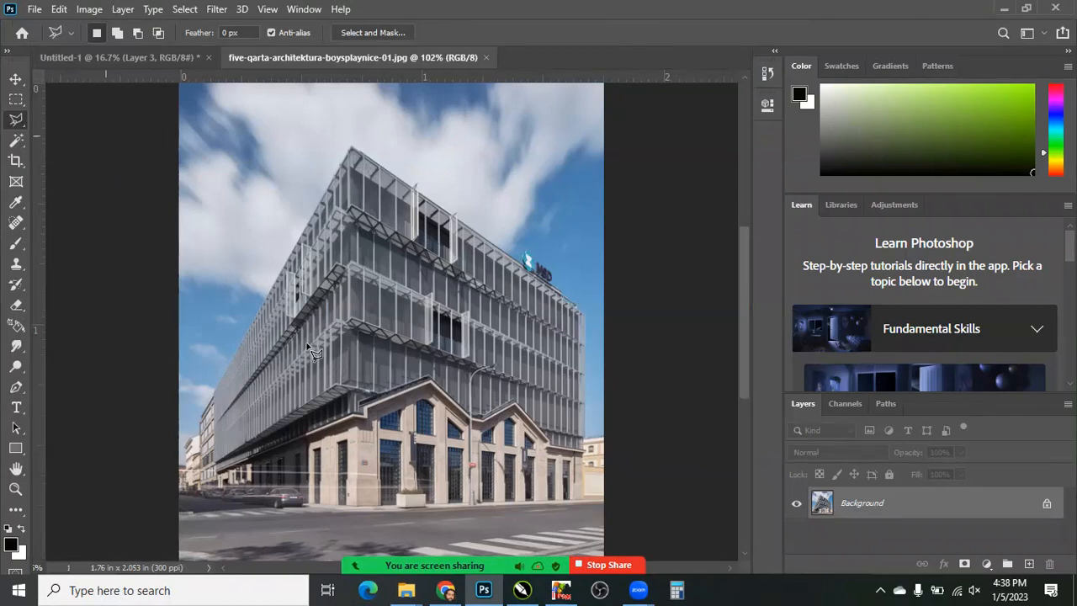
key("Tab")
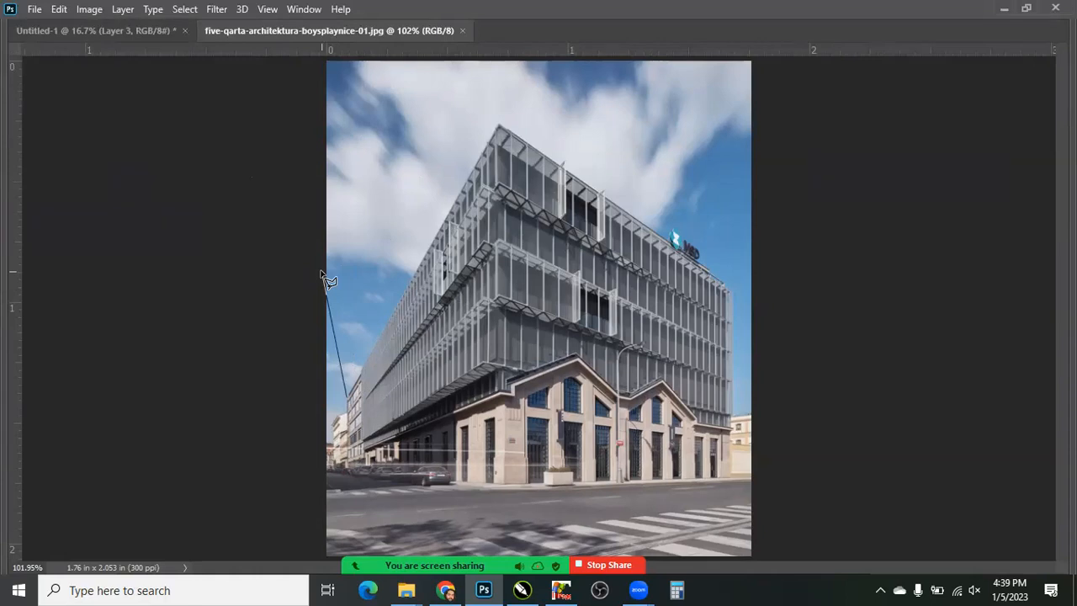
Outline the building along its roofline, side edges and street level with the Polygonal Lasso, and close the selection
left_click(500, 127)
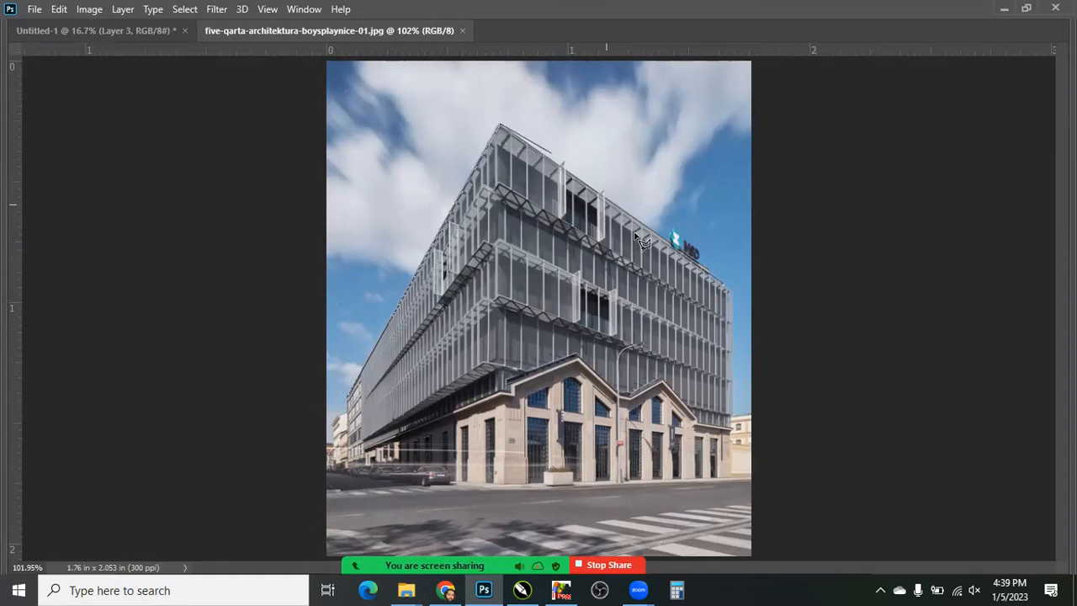
left_click(725, 285)
left_click(729, 414)
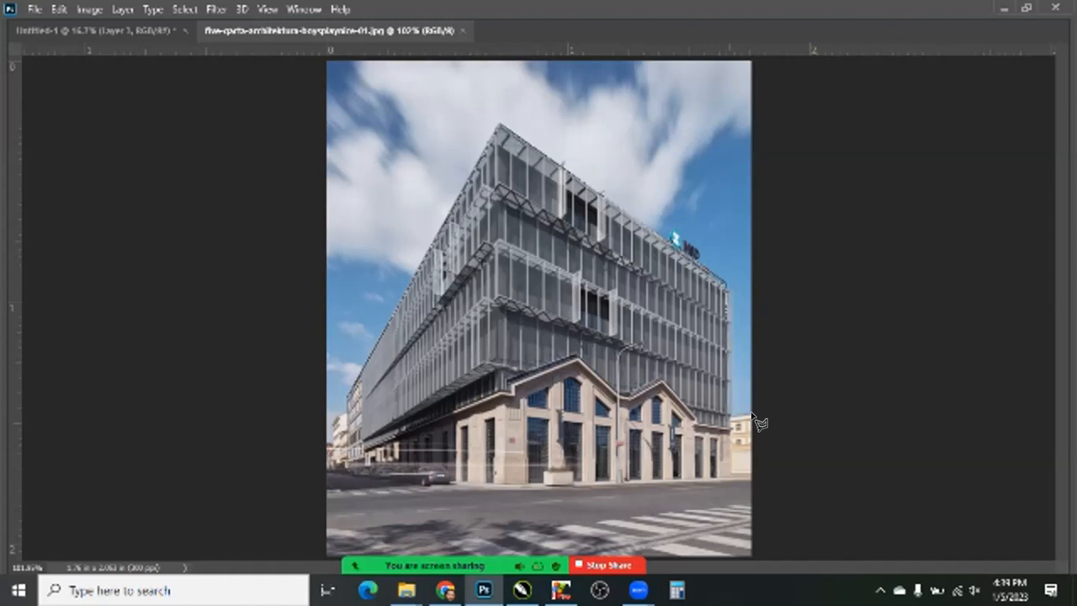
left_click(753, 486)
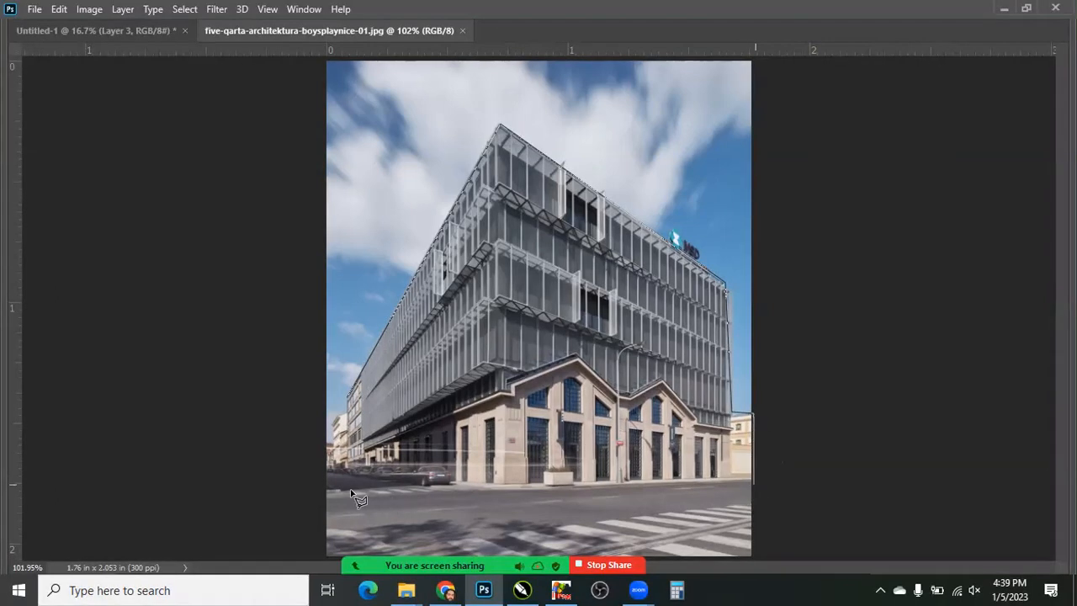
left_click(317, 498)
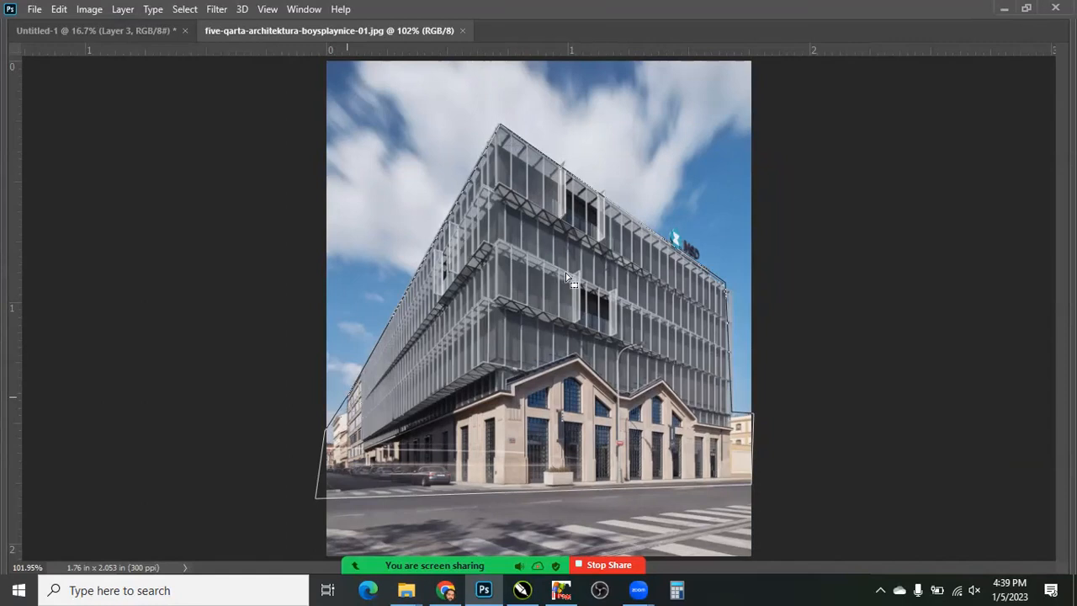
key("Return")
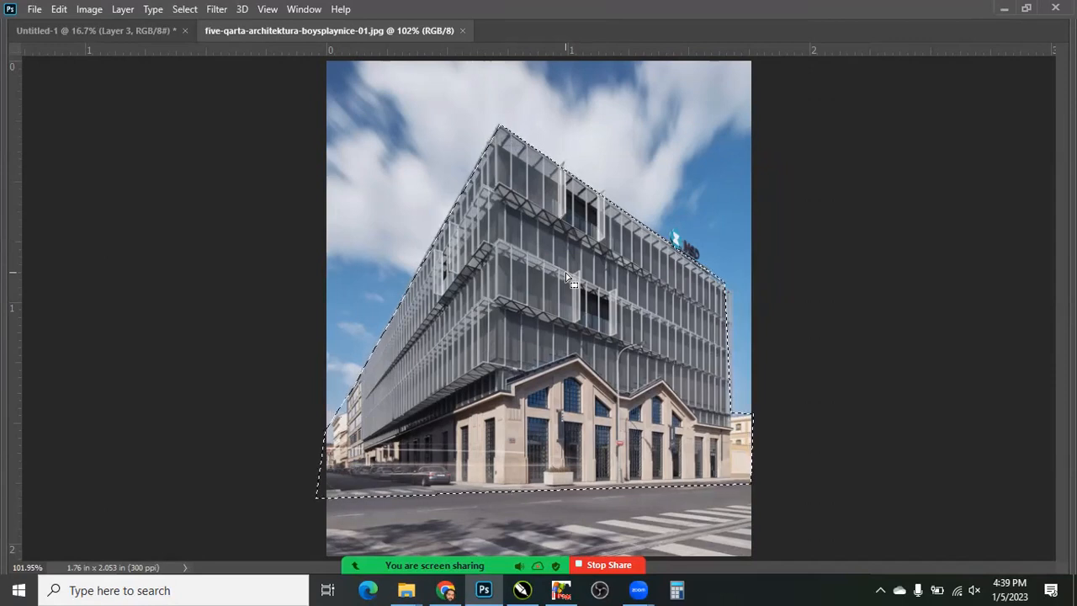
Try copying the selected building to a new layer and moving the copy downward, undo both and deselect
key("v")
key("ctrl+j")
left_click_drag(460, 288, 569, 320)
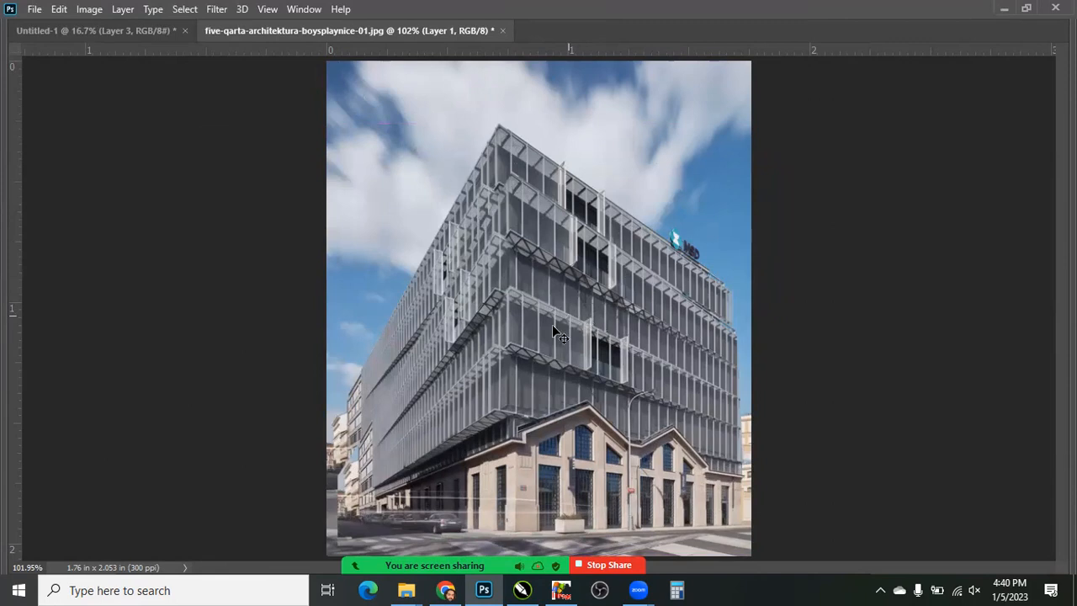
key("ctrl+z")
key("ctrl+z")
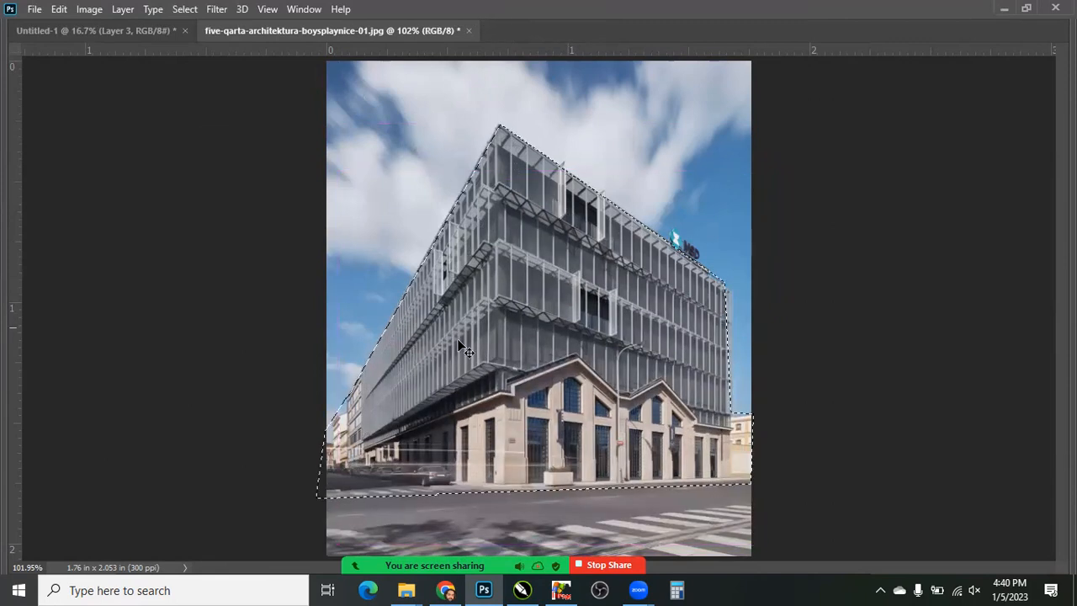
key("ctrl+d")
Review the Lasso tool group once more with the panels shown, and hide the panels again
key("Tab")
right_click(18, 123)
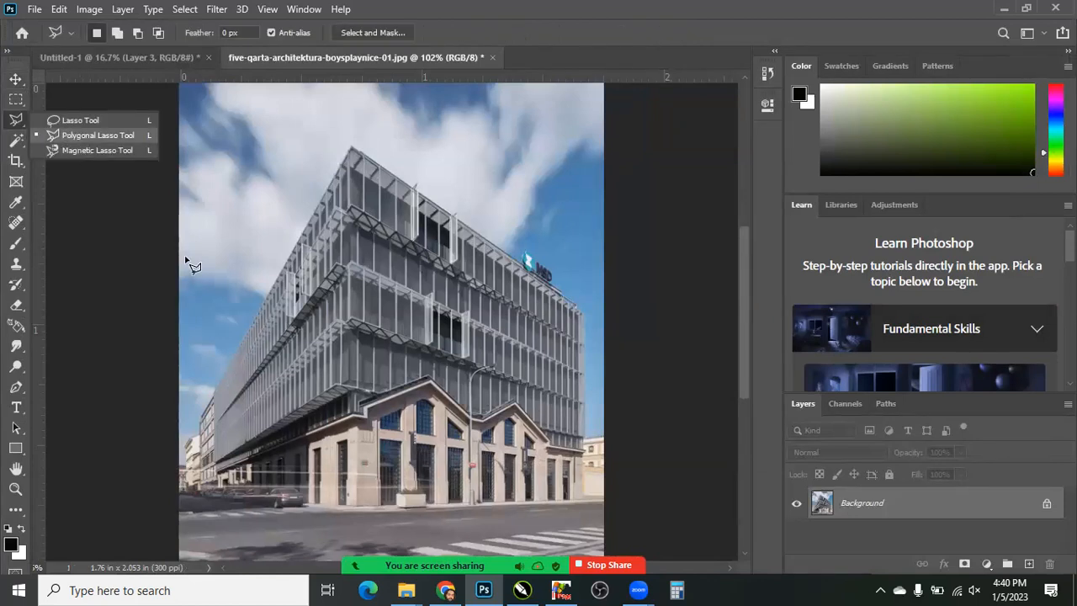
key("Tab")
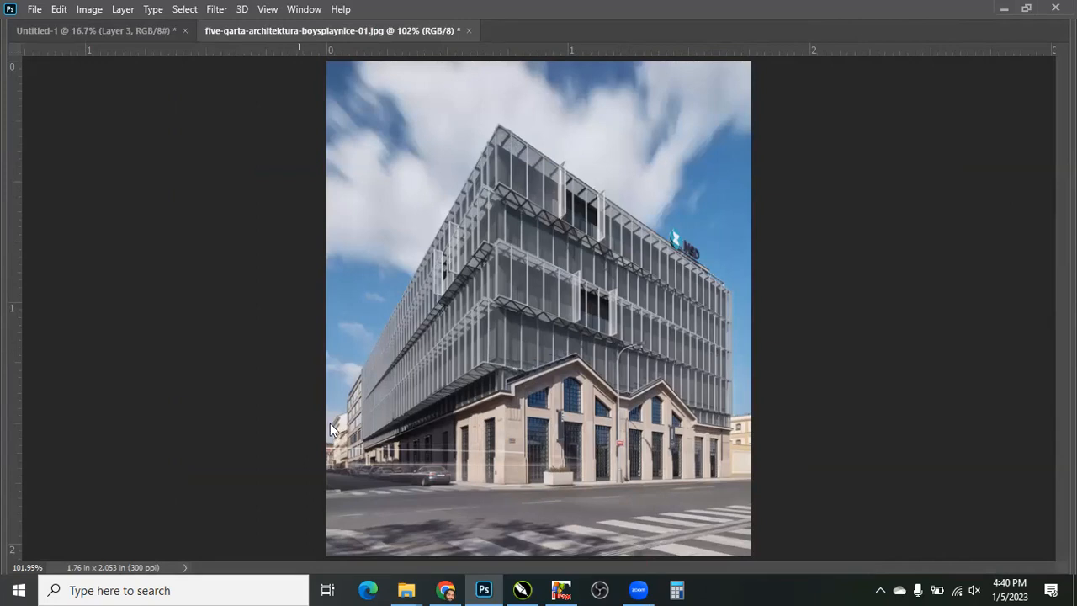
Open Professional-Business-Card-Design-for-Loan-Officer-scaled.jpg from the 17-11 folder
key("ctrl+o")
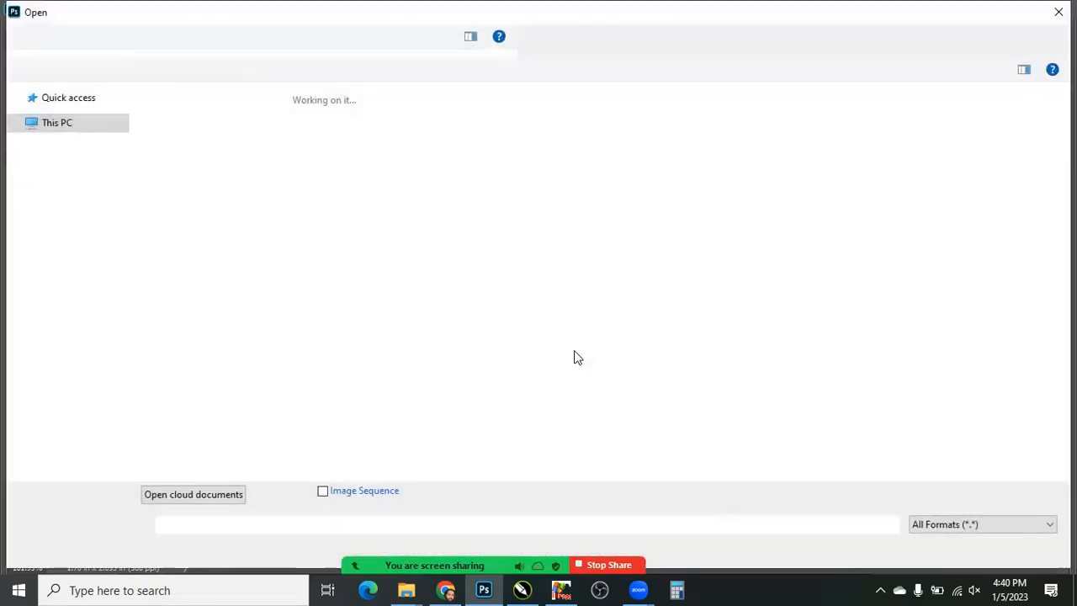
left_click(547, 392)
scroll(547, 391, "down", 3)
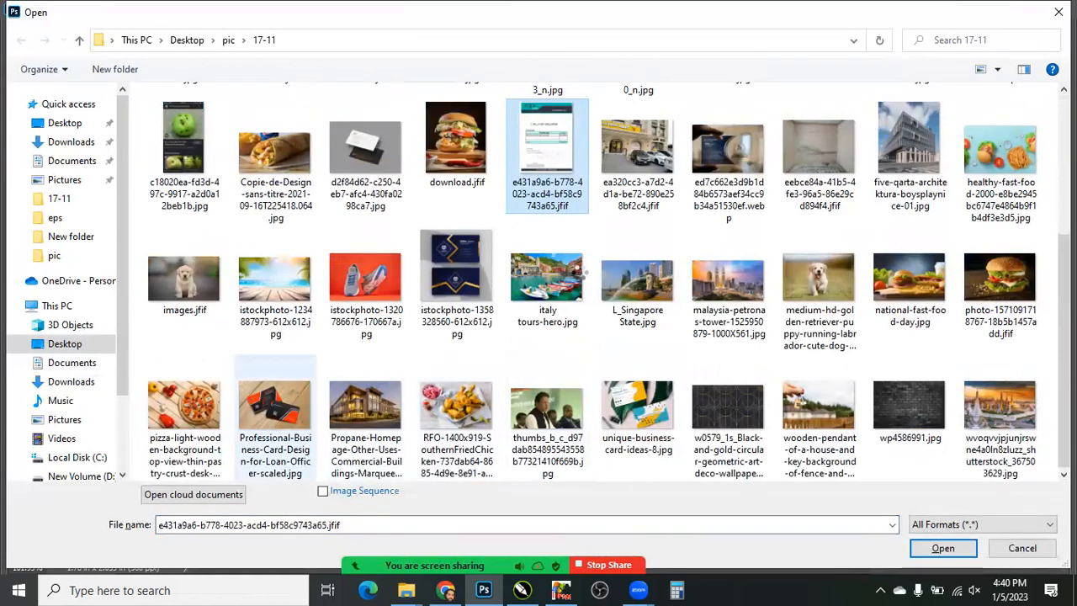
double_click(274, 408)
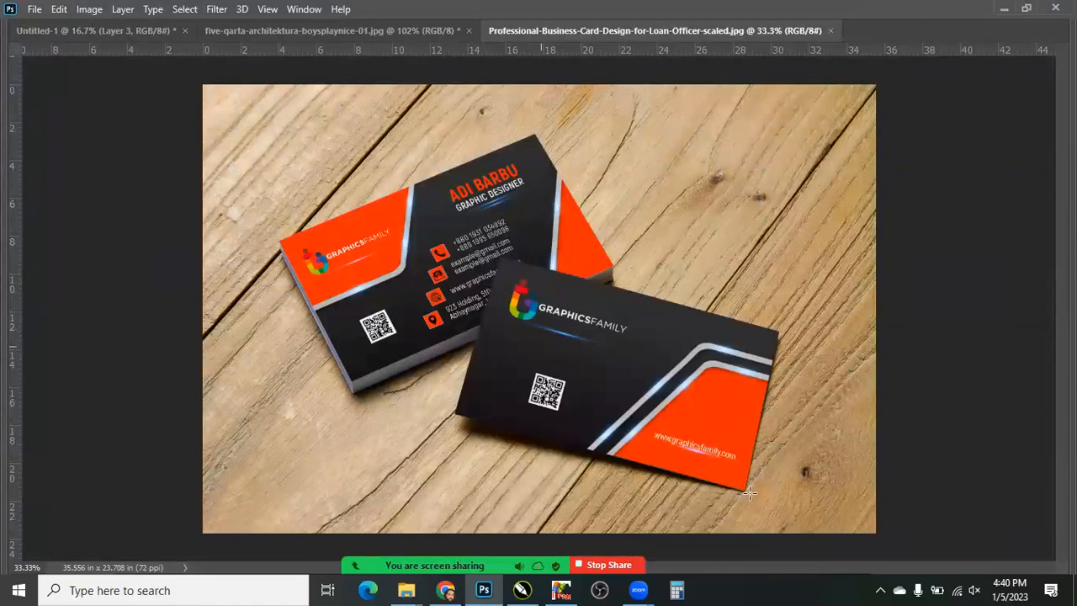
Try a rectangular marquee selection over the front business card and clear it
left_click_drag(745, 493, 463, 257)
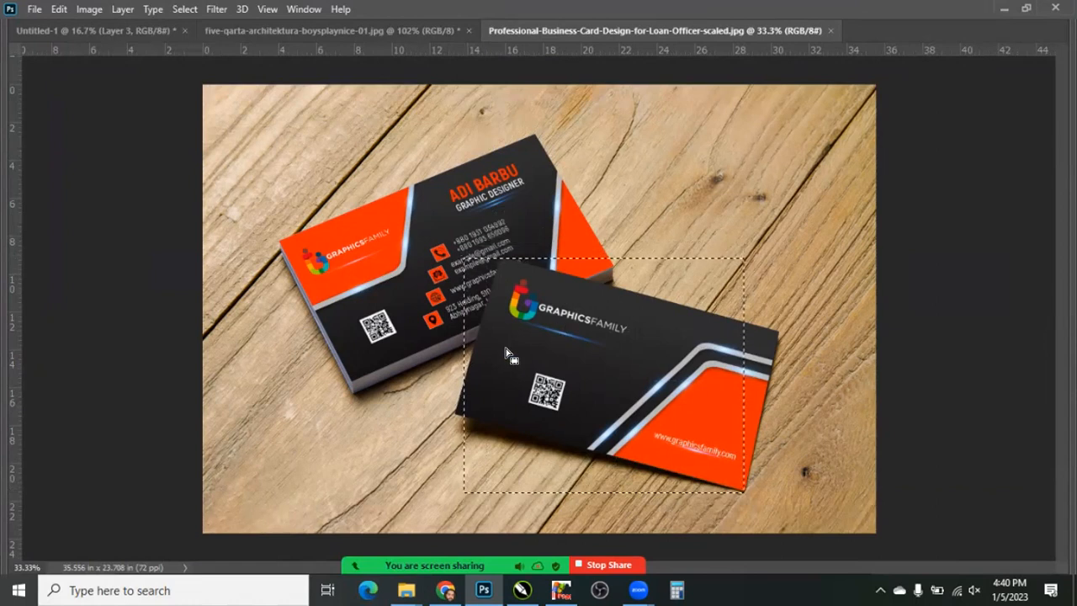
left_click(626, 359)
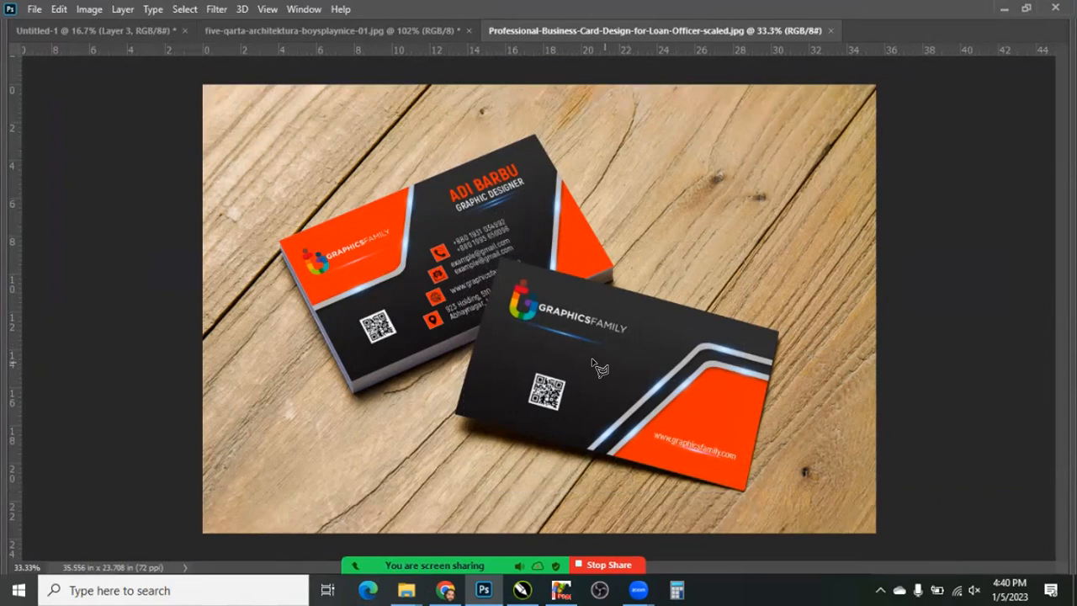
Select the front business card with the Polygonal Lasso by tracing its four corners and closing the outline
left_click(455, 412)
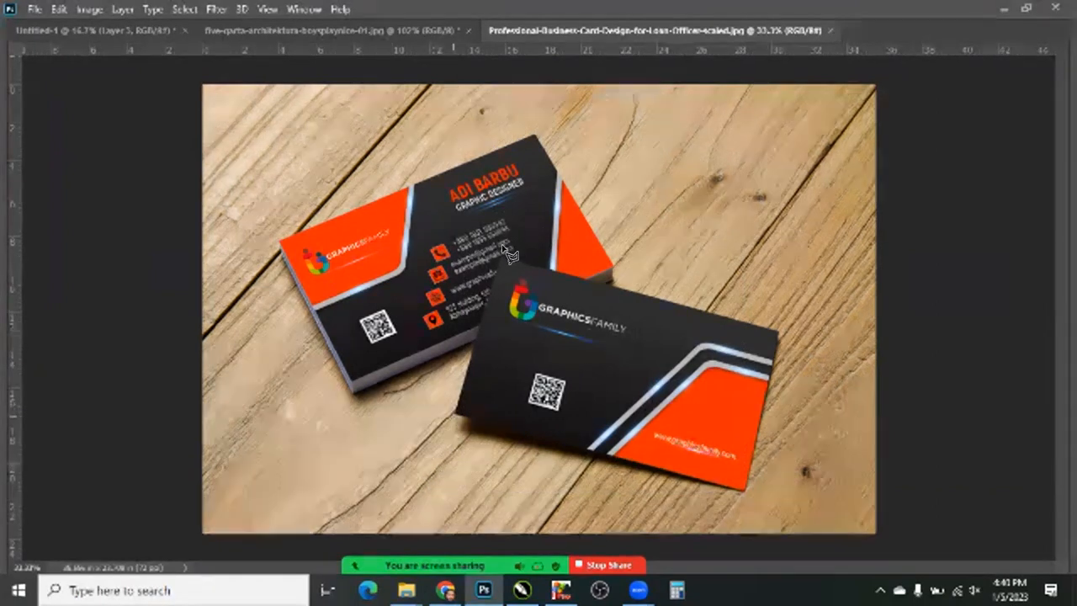
left_click(499, 257)
left_click(776, 331)
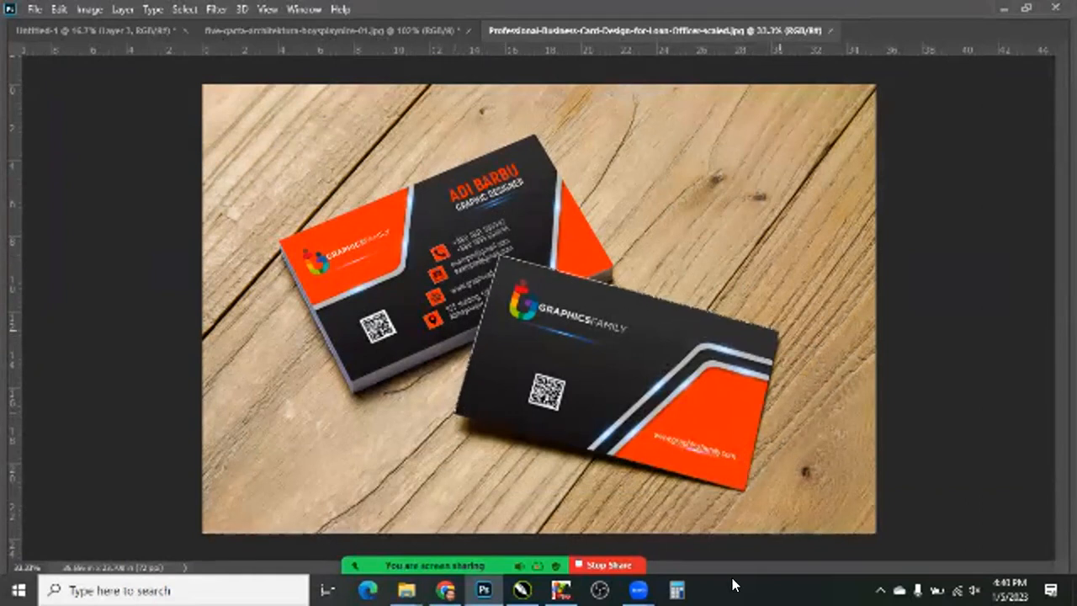
left_click(746, 489)
left_click(454, 414)
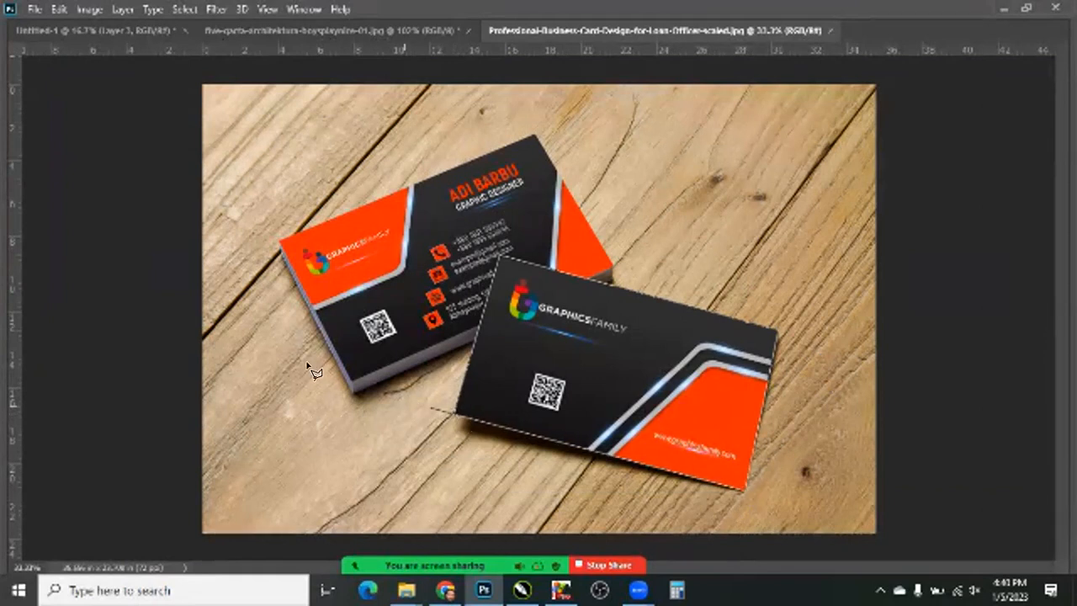
key("Return")
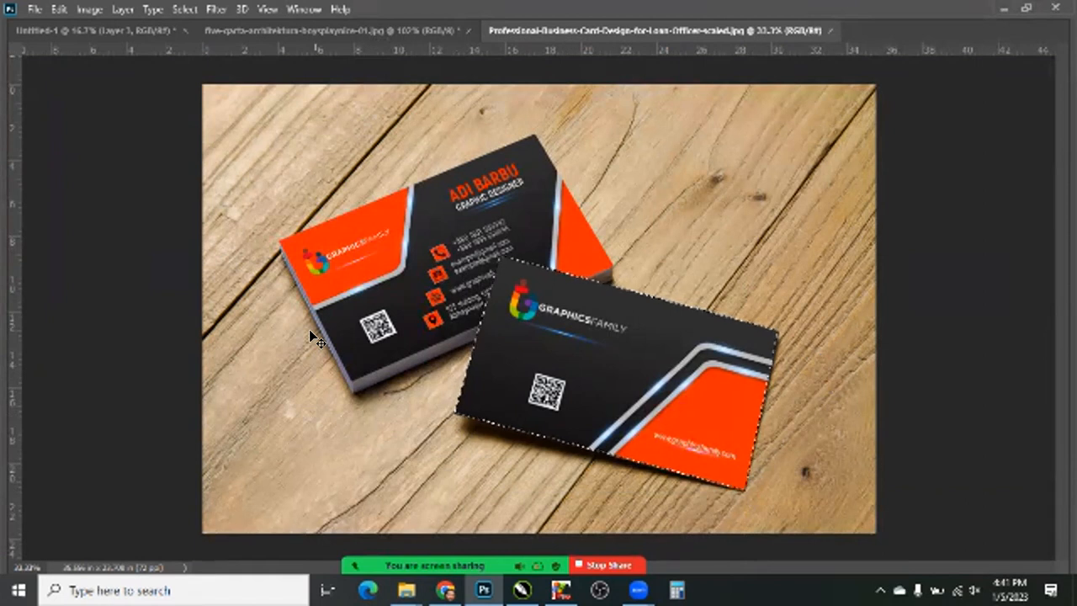
Try copying the selected card to a new layer and moving the copy over the rear cards, and undo both
key("ctrl+j")
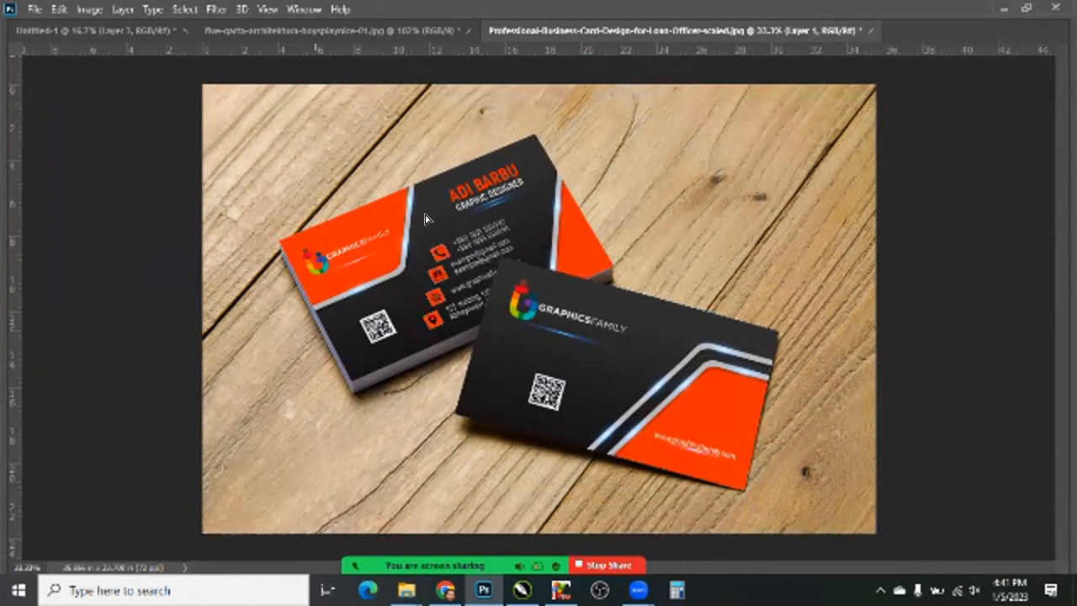
left_click_drag(648, 332, 452, 208)
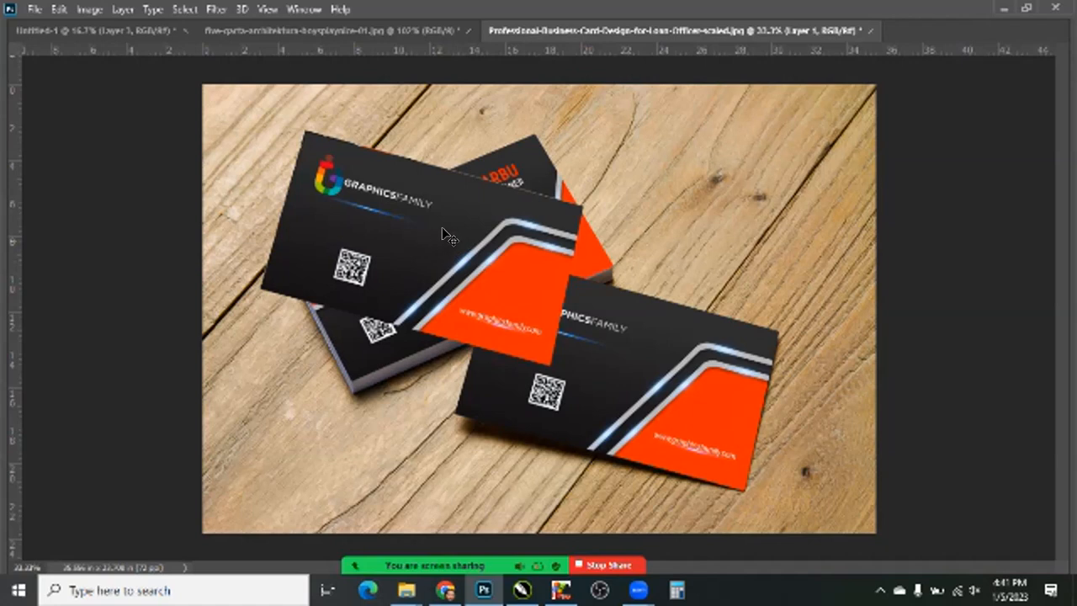
key("ctrl+z")
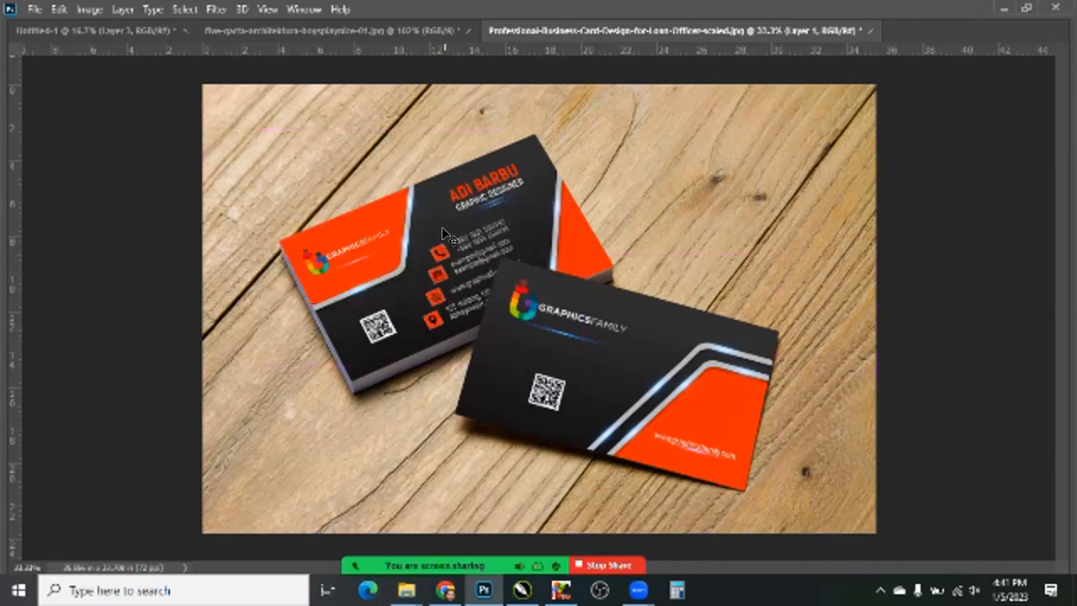
key("ctrl+z")
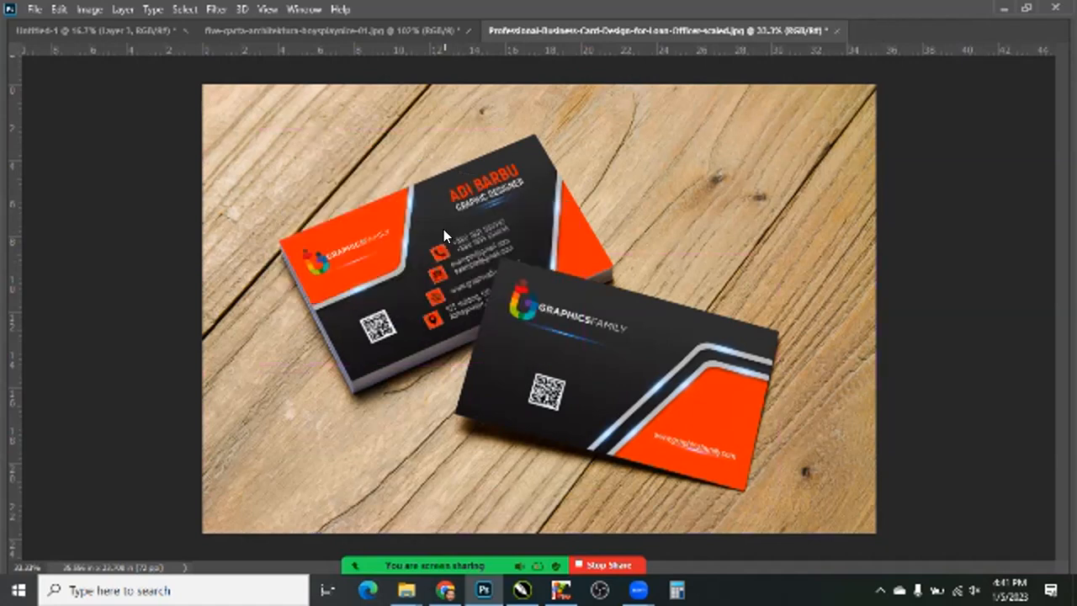
Close the business card image without saving its changes
key("ctrl+w")
key("Right")
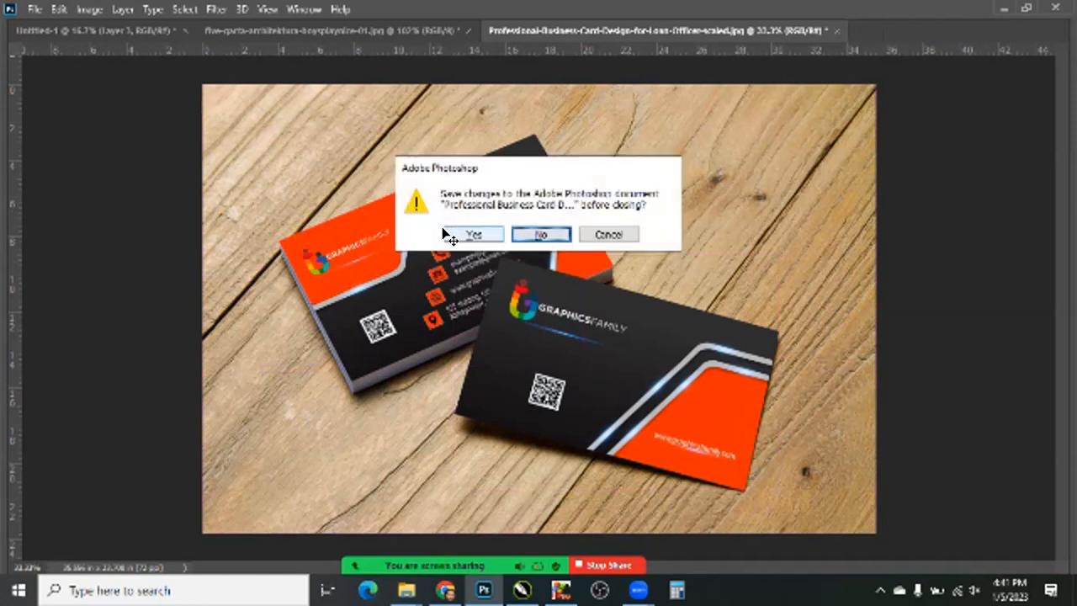
key("Return")
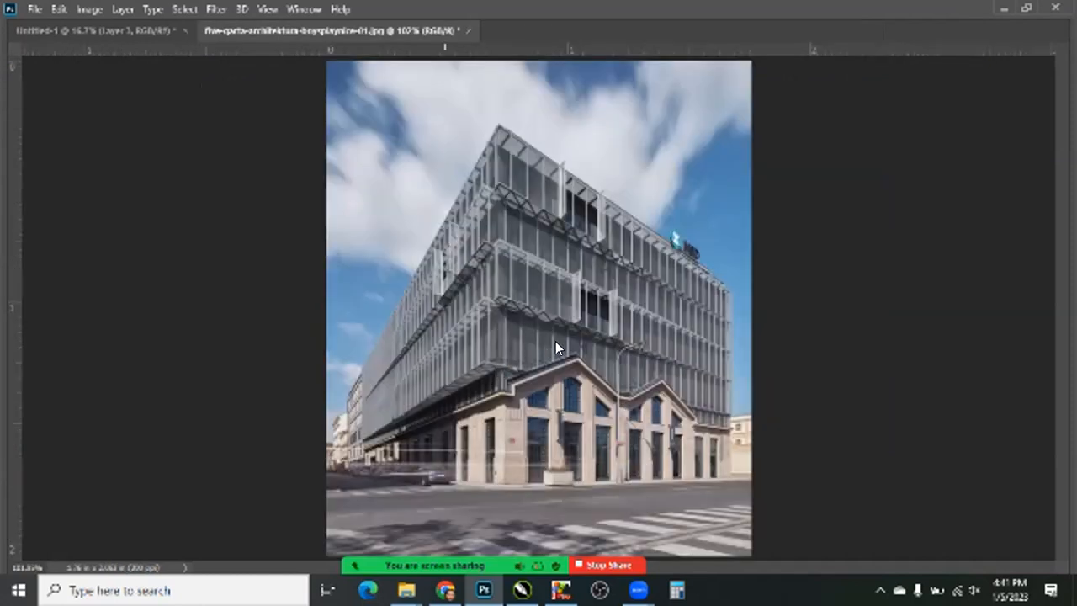
Open the image c18020ea-fd3d-497c-9917-a2d0a12beb1b.jpg from the 17-11 folder
key("ctrl+o")
scroll(555, 348, "down", 3)
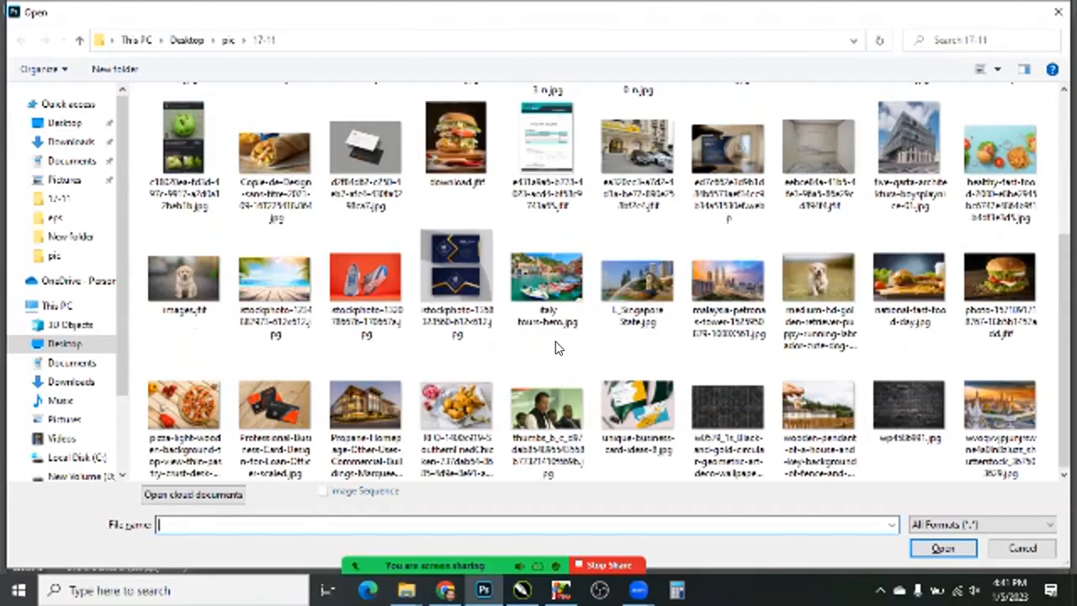
double_click(178, 112)
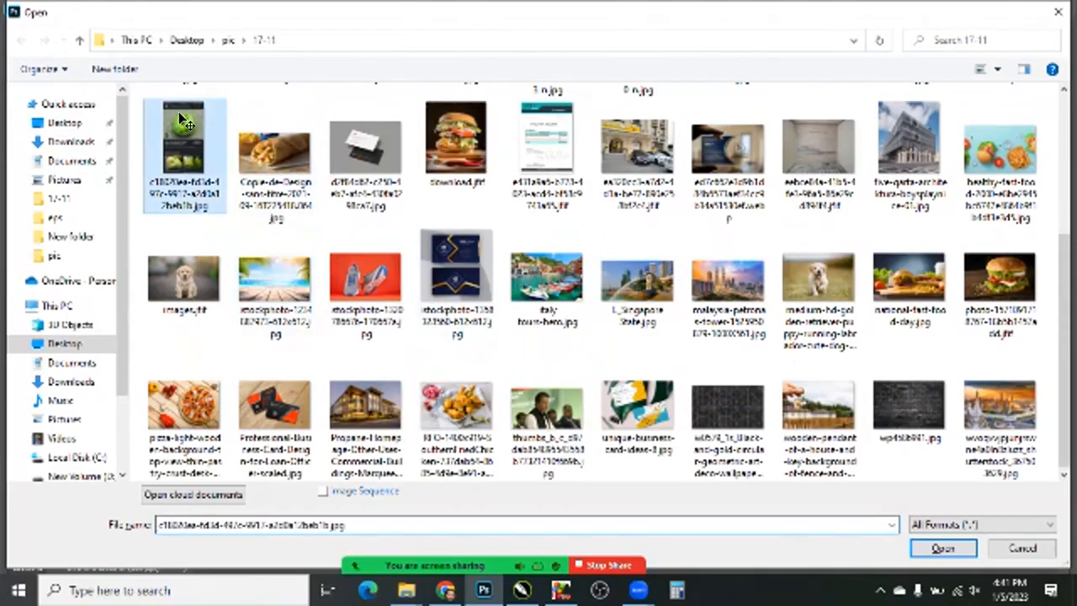
key("Tab")
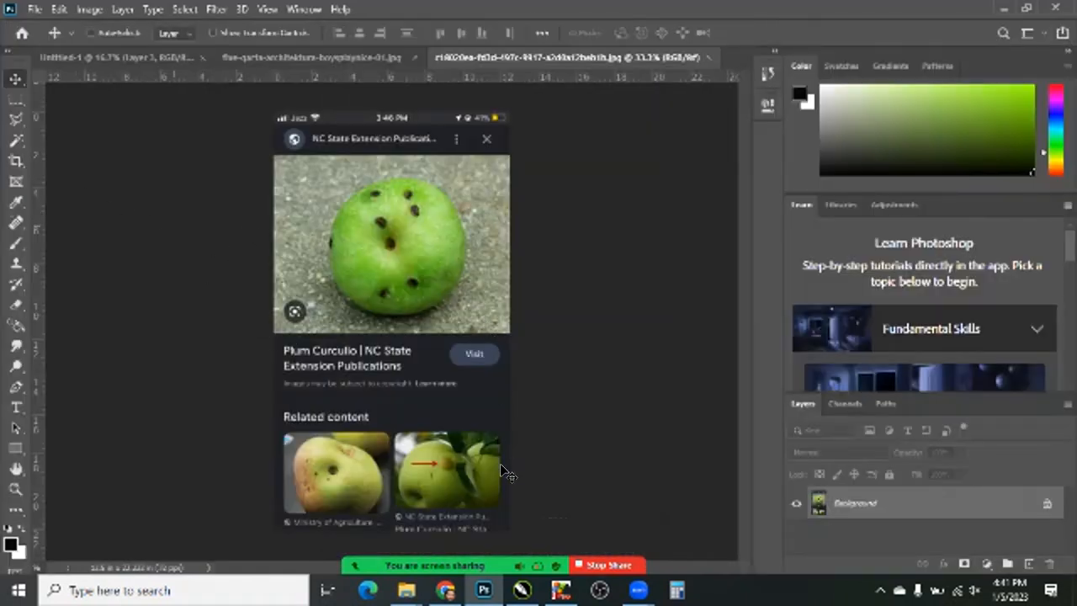
Try cropping the phone screenshot to its green apple photo by adjusting the lower and upper crop edges, and undo the crop
key("Tab")
left_click_drag(543, 478, 546, 428)
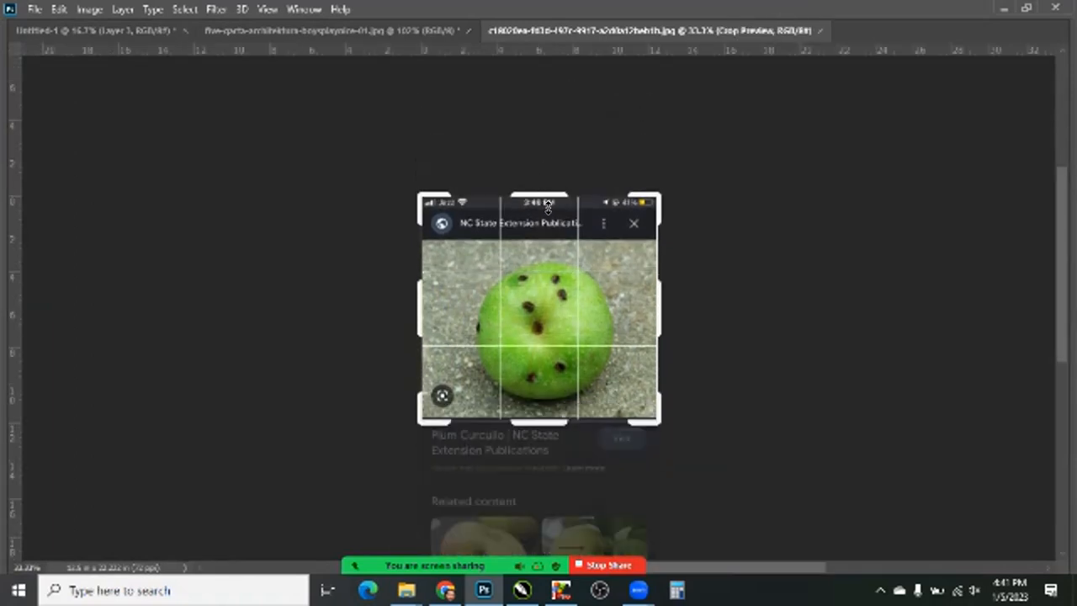
left_click_drag(551, 209, 550, 247)
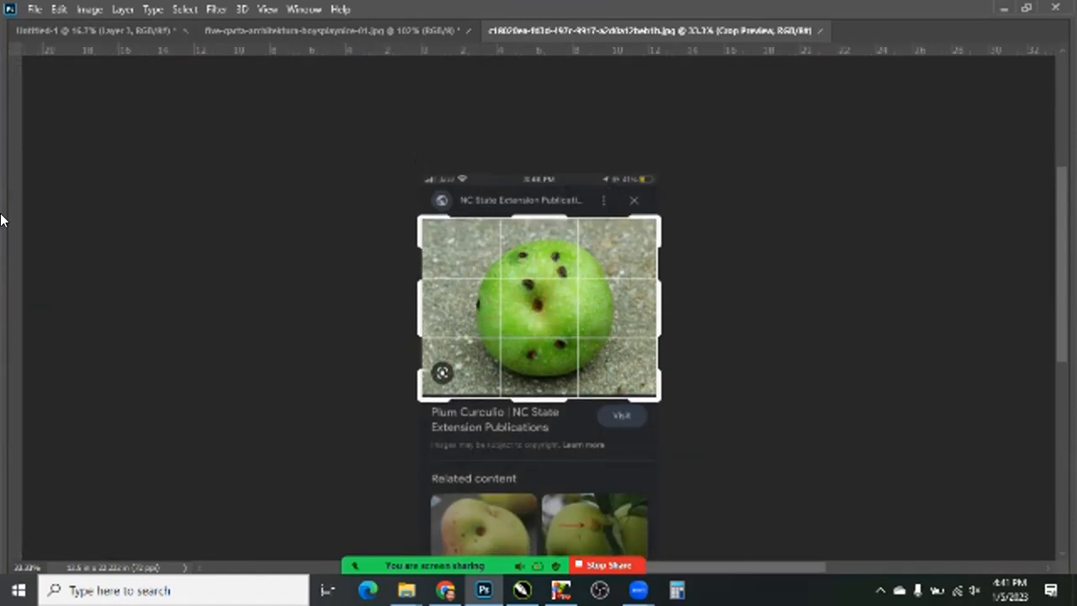
key("Return")
key("Tab")
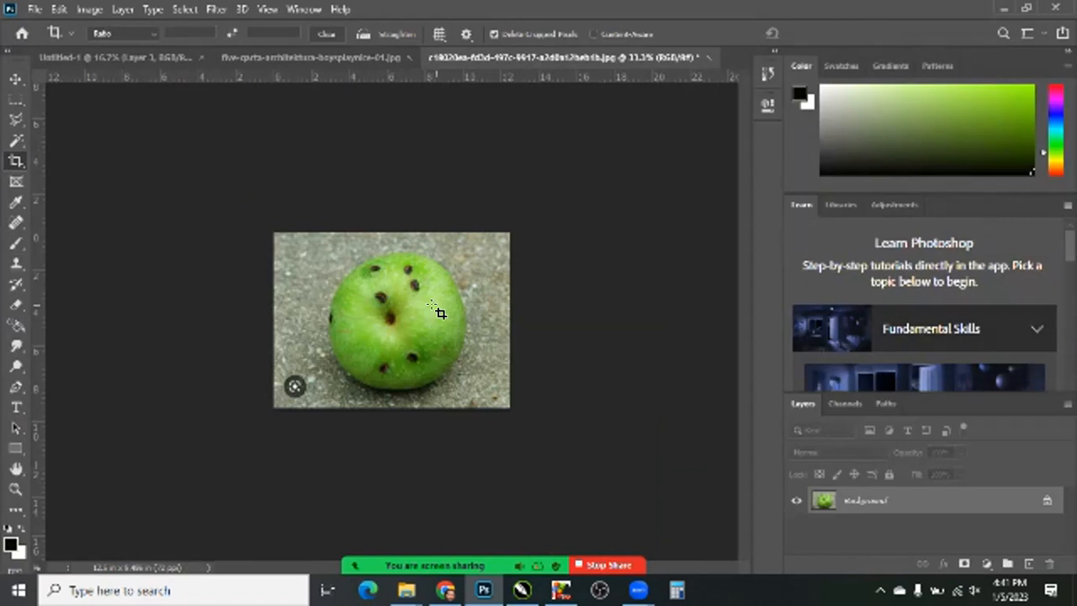
key("ctrl")
key("ctrl+z")
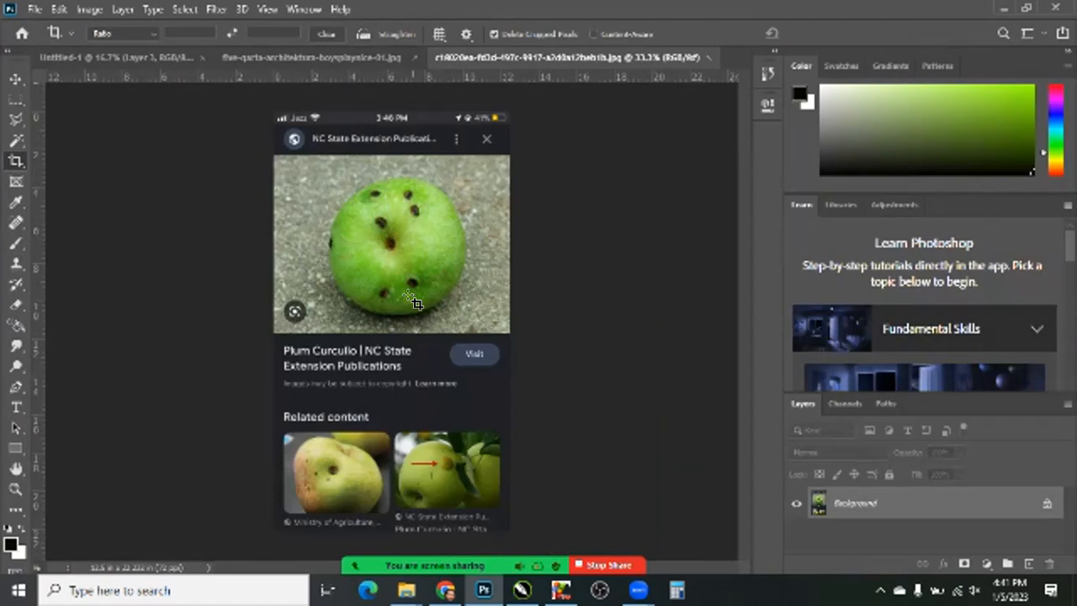
Select the apple photo with the Rectangular Marquee and crop the image to that selection
right_click(16, 100)
left_click(53, 100)
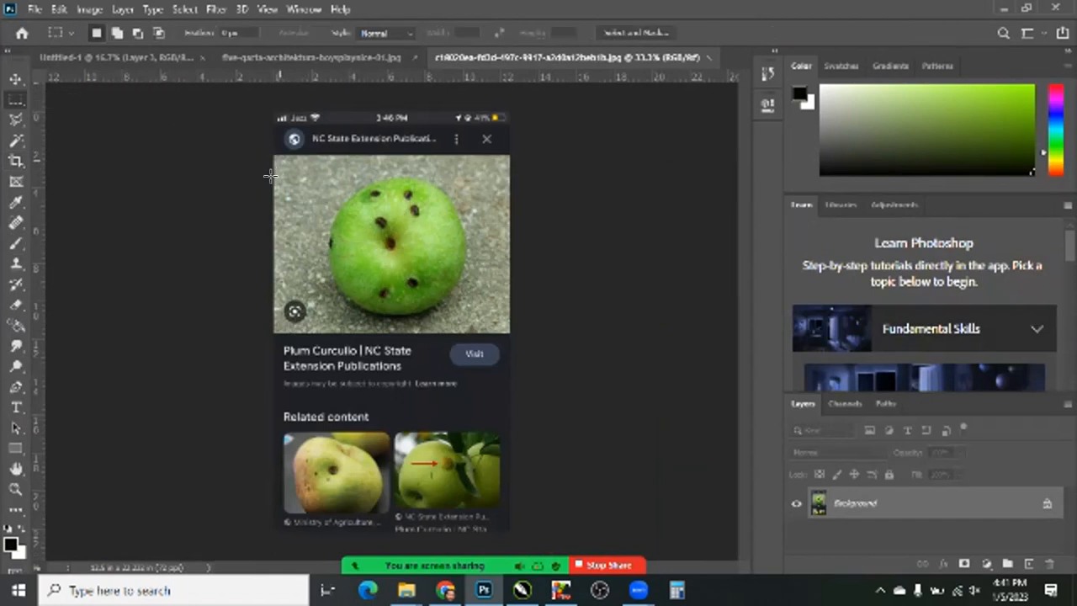
left_click_drag(265, 153, 515, 329)
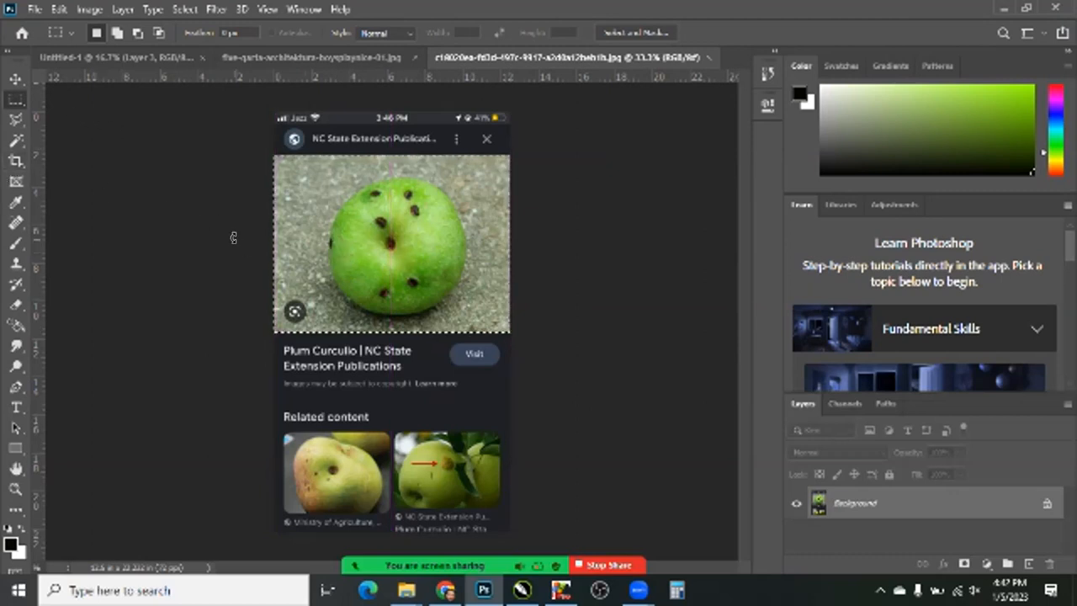
key("c")
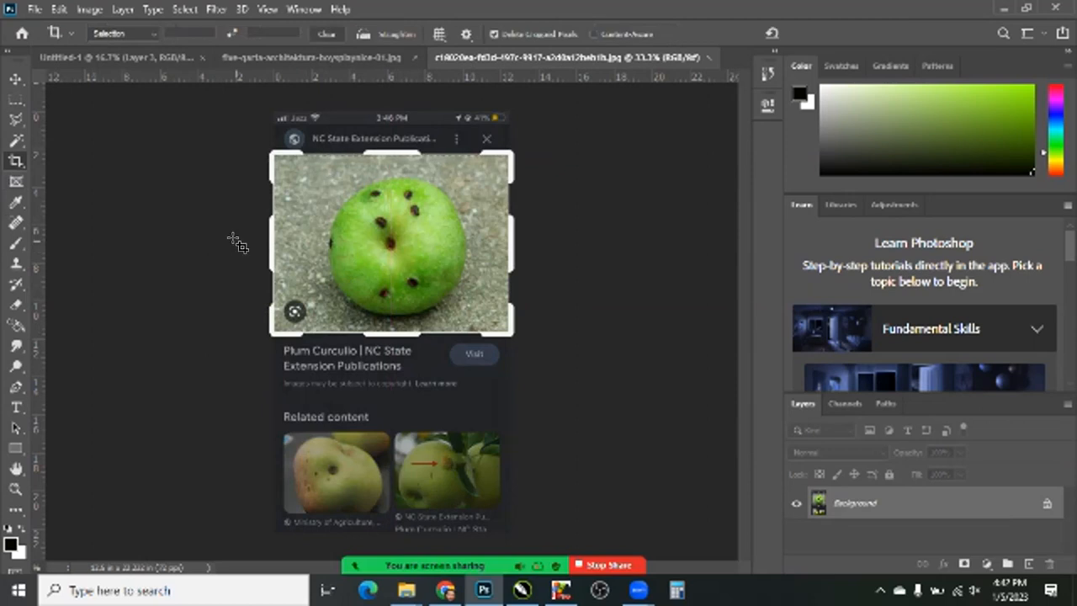
key("Return")
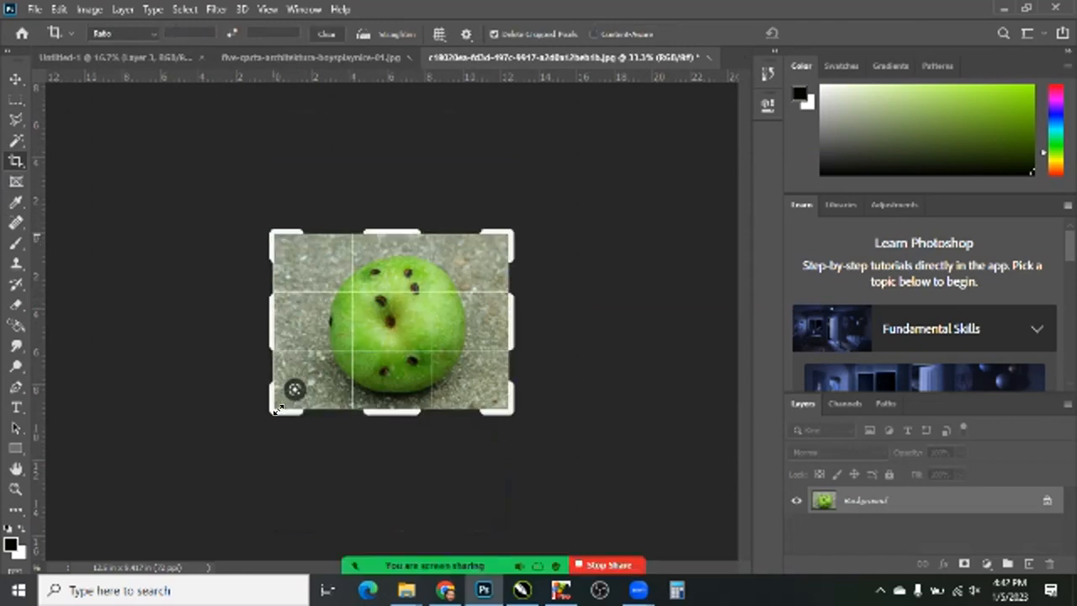
left_click(488, 436)
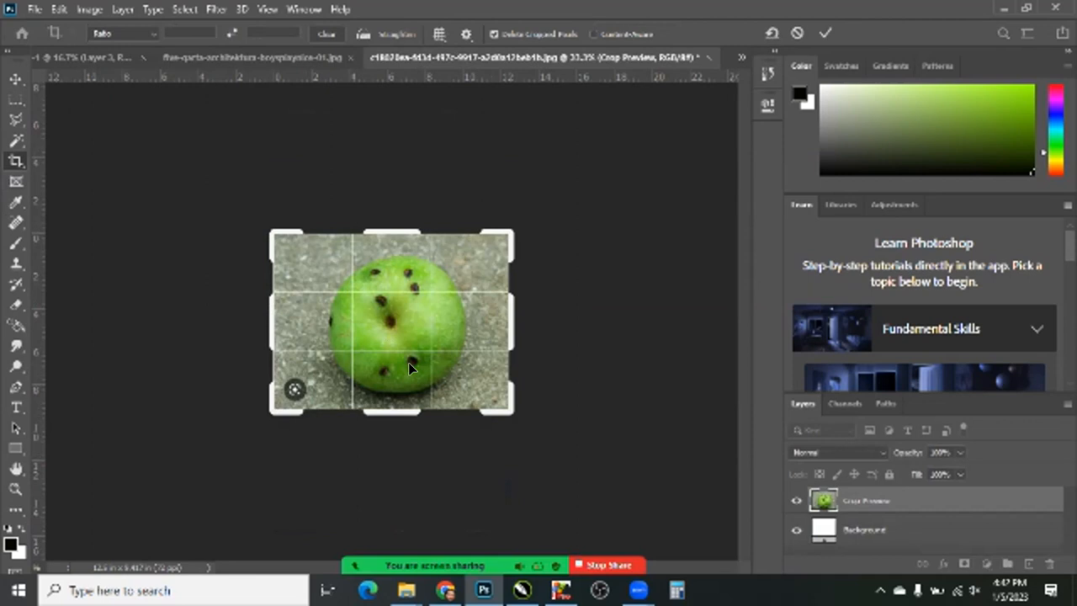
key("Return")
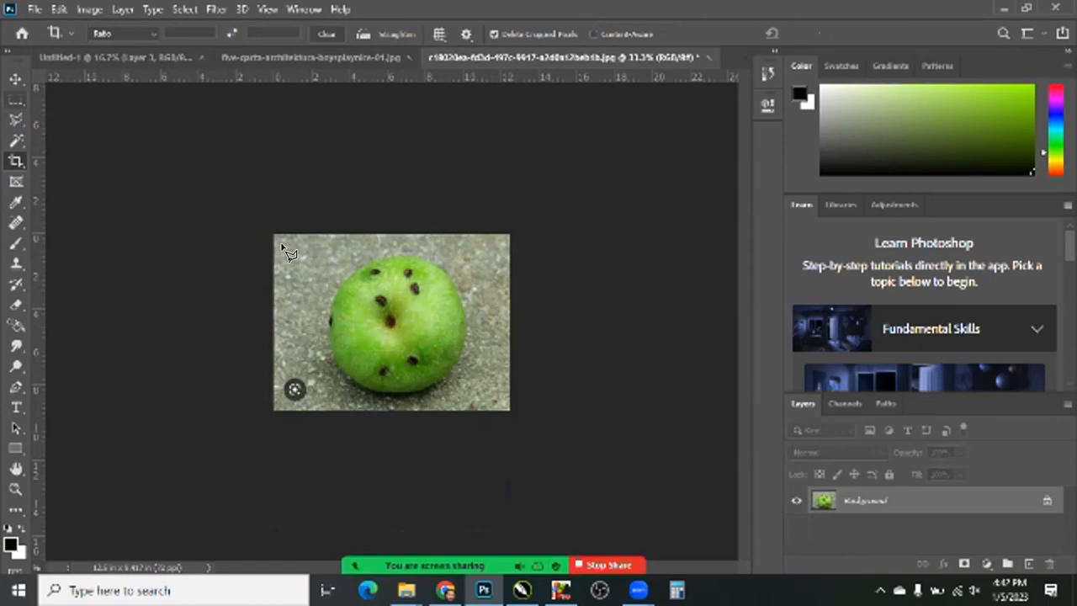
Try a lasso selection on the cropped apple photo and clear it
key("l")
mouse_move(446, 238)
left_mouse_down()
mouse_move(504, 242)
mouse_move(515, 278)
mouse_move(496, 411)
mouse_move(248, 385)
mouse_move(257, 224)
mouse_move(256, 341)
mouse_move(279, 313)
mouse_move(298, 342)
left_mouse_up()
key("ctrl+d")
left_click(16, 99)
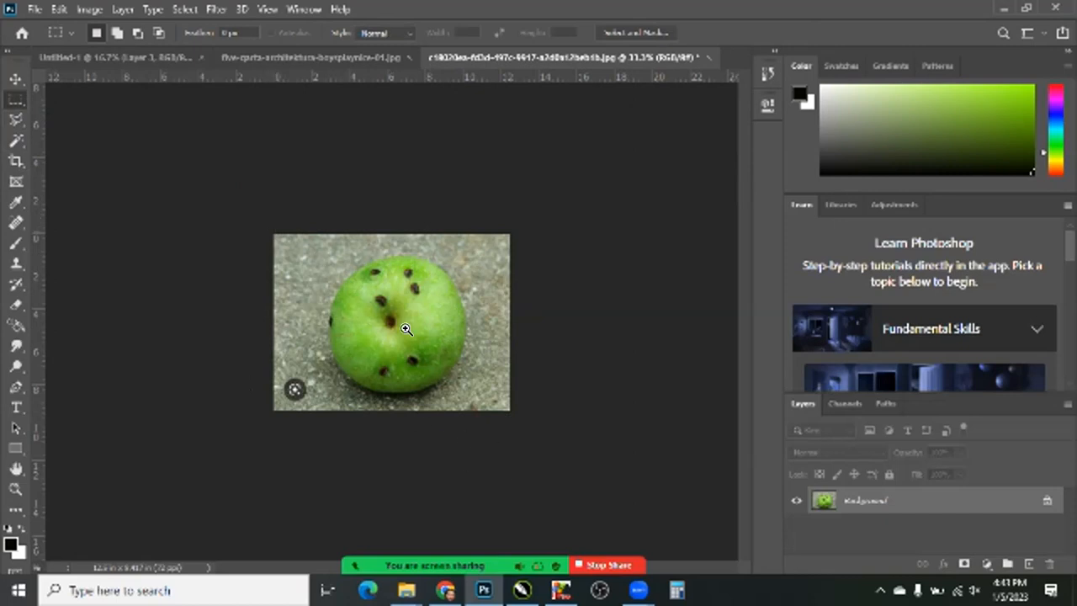
Try starting a Polygonal Lasso outline along the apple's upper-left edge and abandon it
left_click_drag(448, 372, 9, 144)
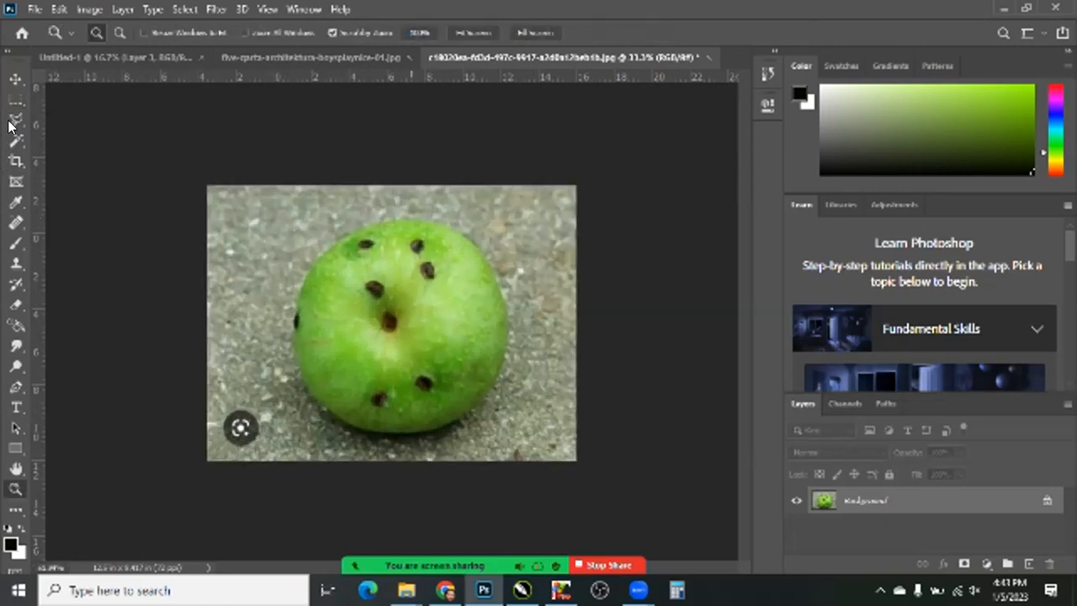
right_click(11, 121)
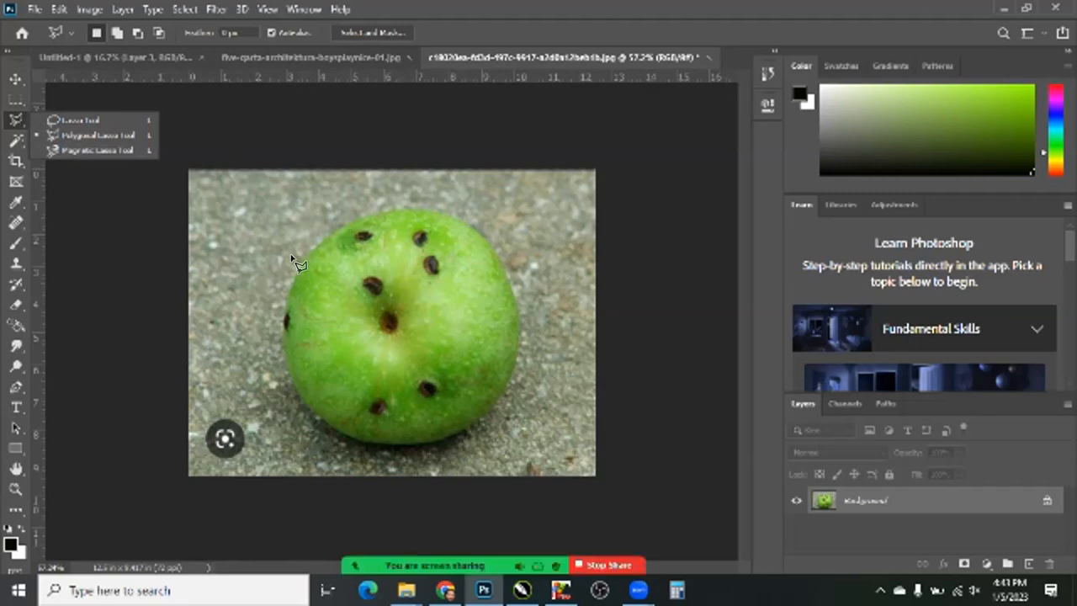
left_click(304, 225)
double_click(274, 299)
key("Return")
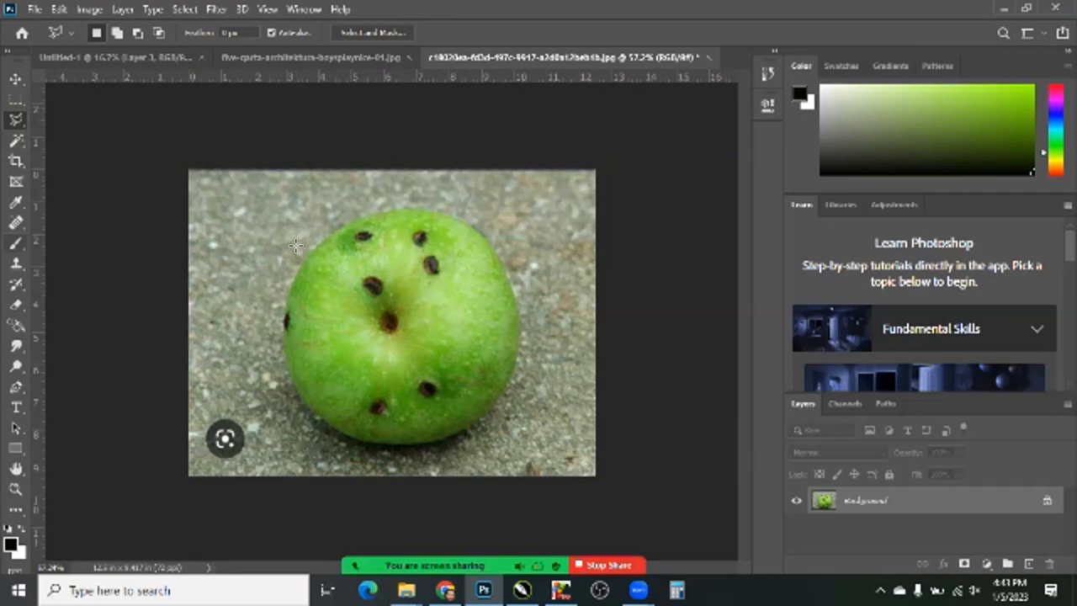
Try a rectangular marquee selection around the whole apple and clear it
key("m")
left_click_drag(282, 203, 515, 439)
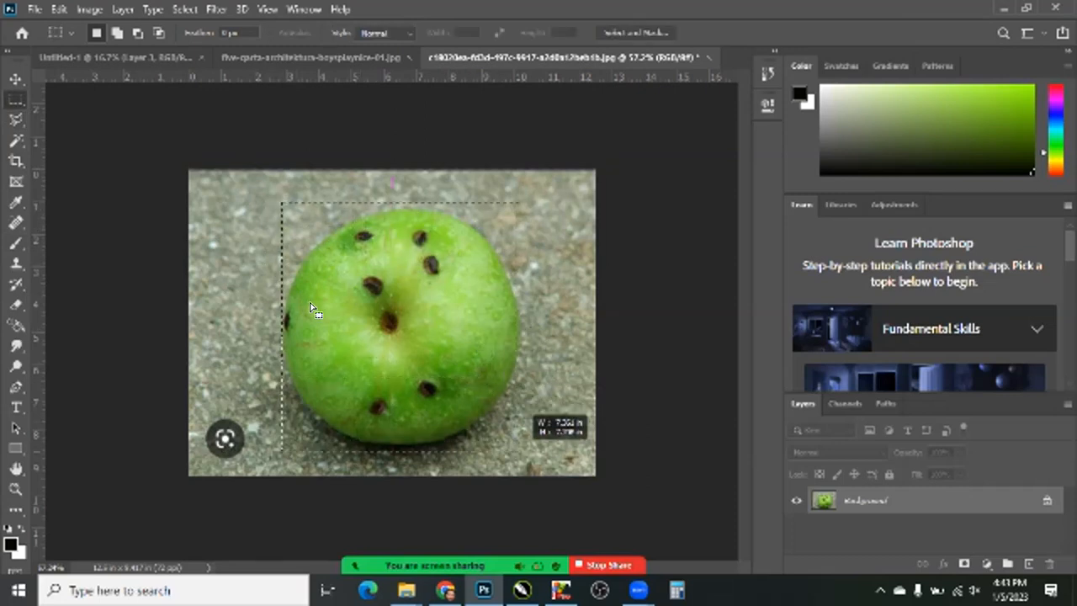
key("ctrl+d")
Draw an Elliptical Marquee selection and fit it around the apple's outline
right_click(15, 100)
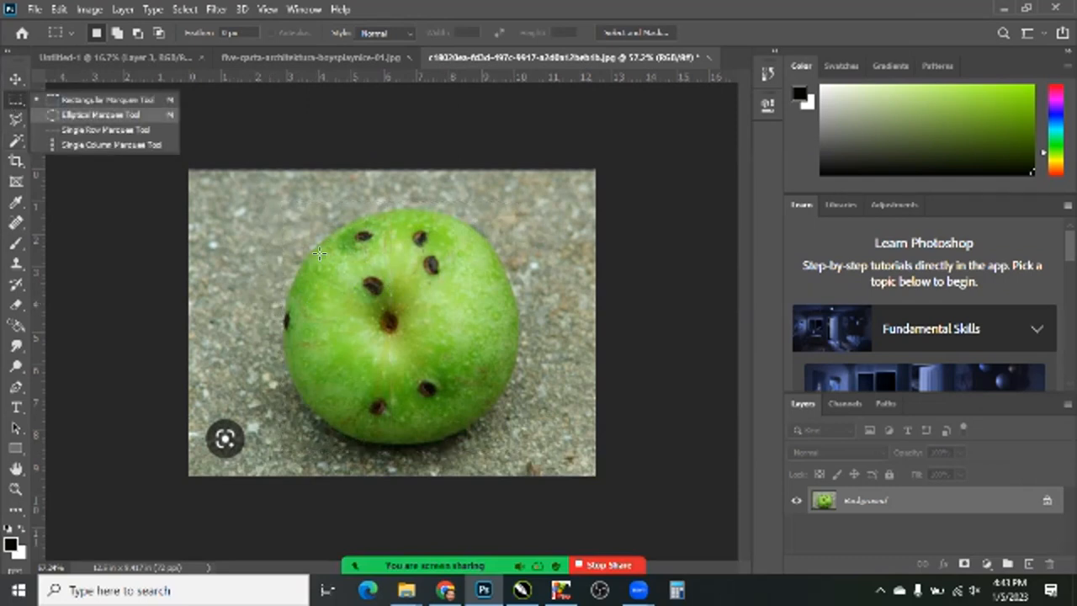
left_click(101, 115)
left_click_drag(322, 242, 561, 479)
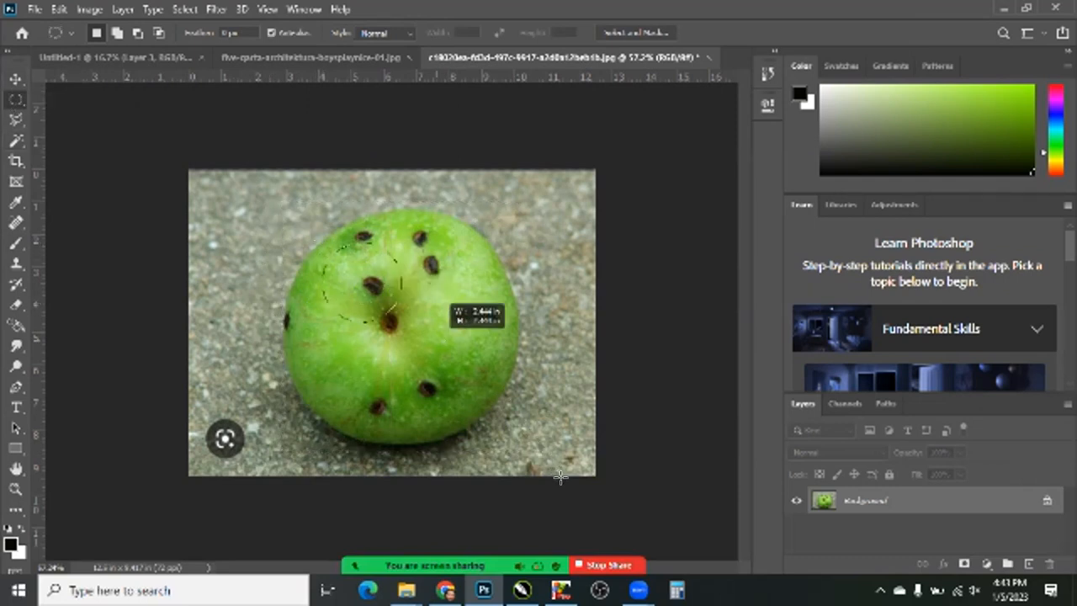
left_click_drag(442, 382, 400, 352)
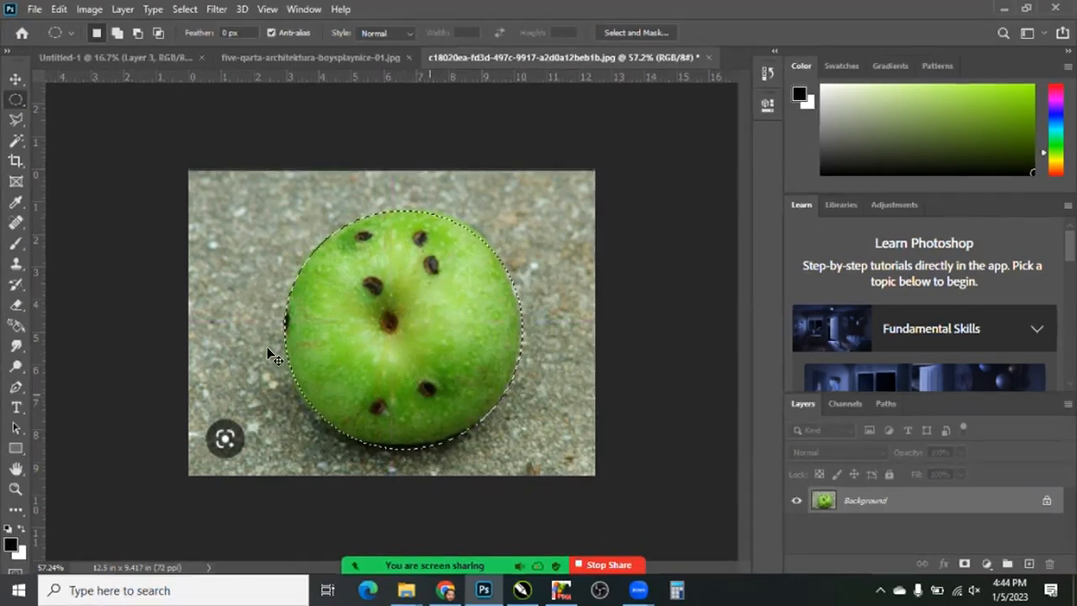
Try copying the selected apple to a new layer and moving the copy toward the image's upper-left corner, and undo both
key("ctrl+j")
key("v")
left_click_drag(471, 345, 366, 273)
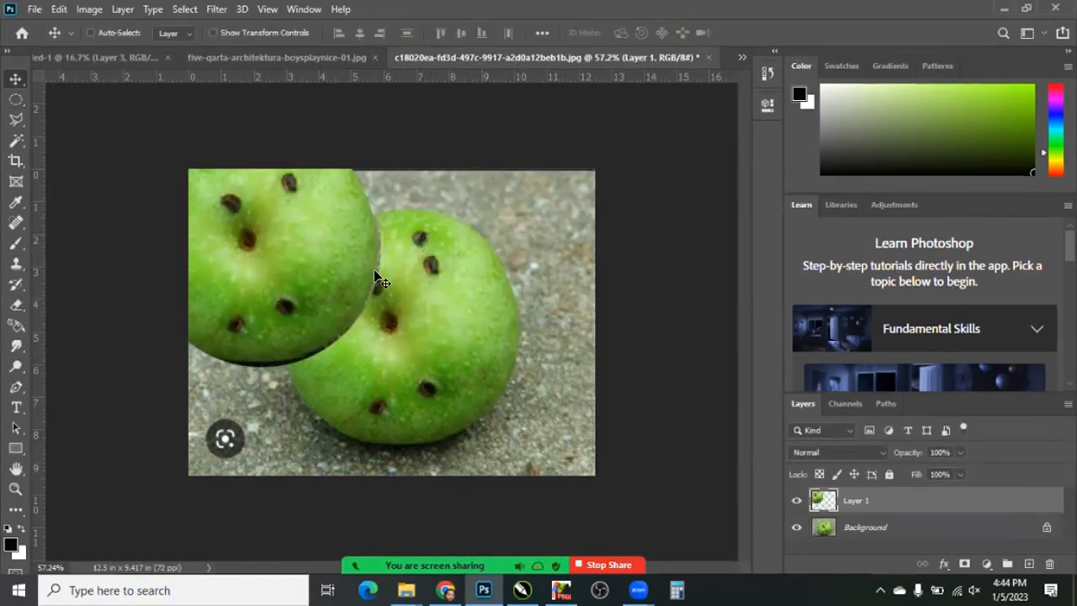
key("ctrl+z")
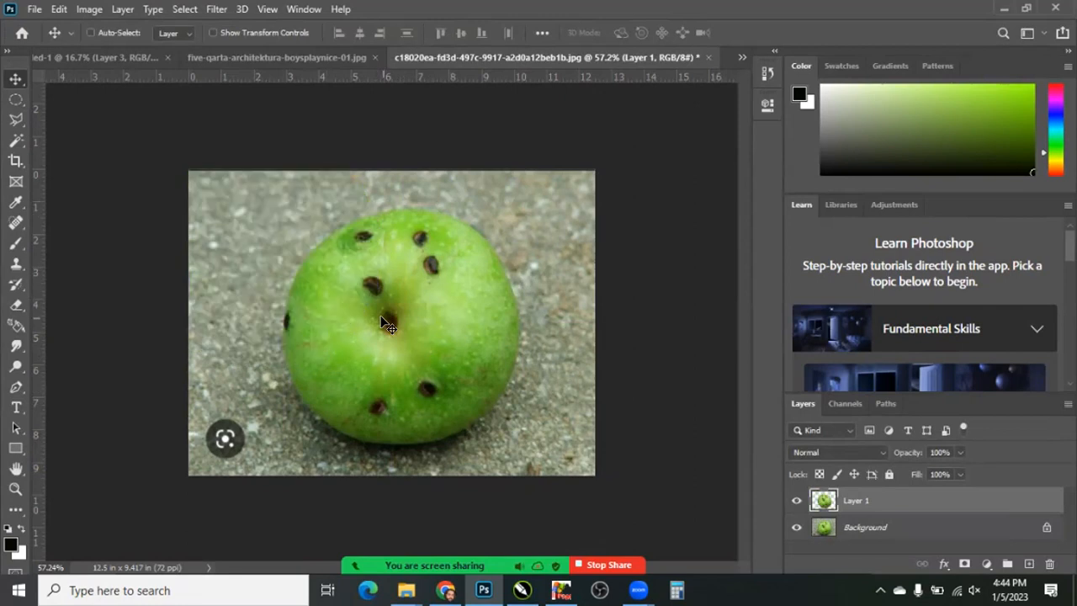
key("ctrl+z")
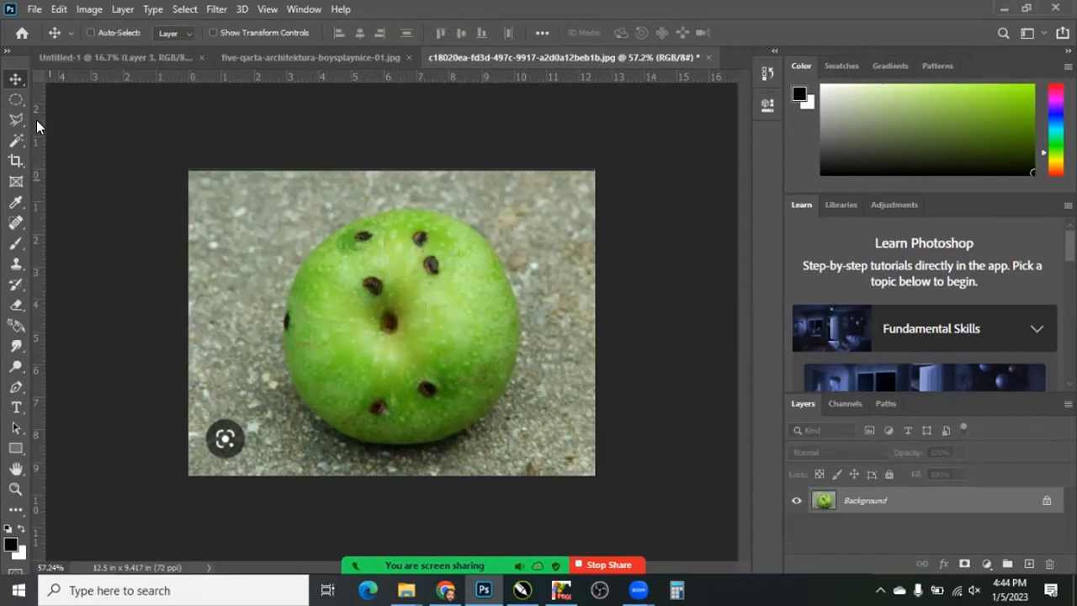
Try a freehand Lasso selection around the apple and clear it
left_click(16, 120)
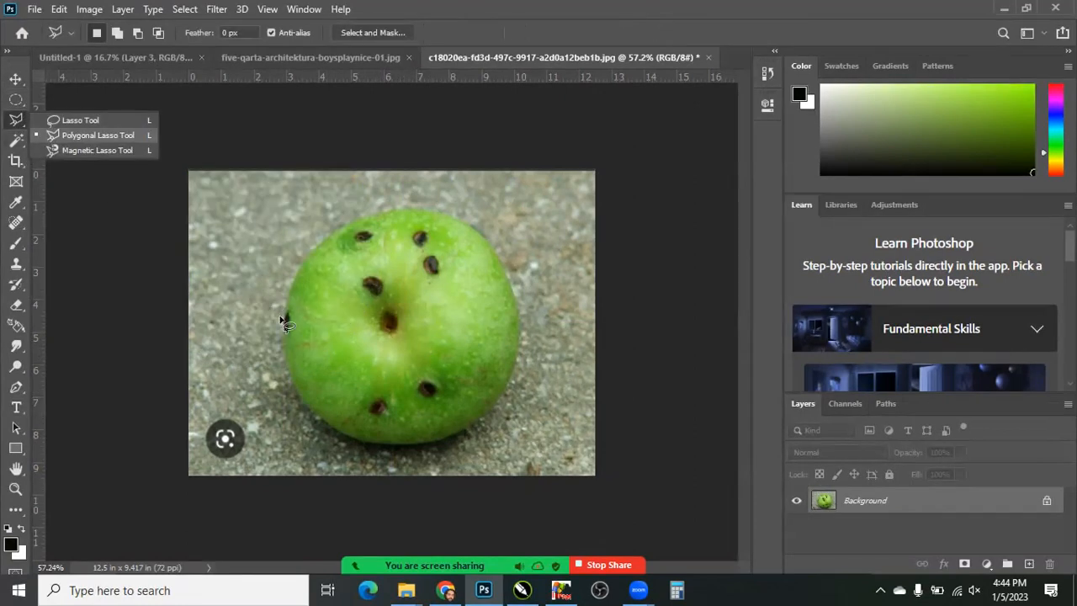
left_click(81, 120)
mouse_move(477, 250)
left_mouse_down()
mouse_move(509, 344)
mouse_move(454, 430)
mouse_move(343, 460)
mouse_move(308, 308)
mouse_move(285, 287)
left_mouse_up()
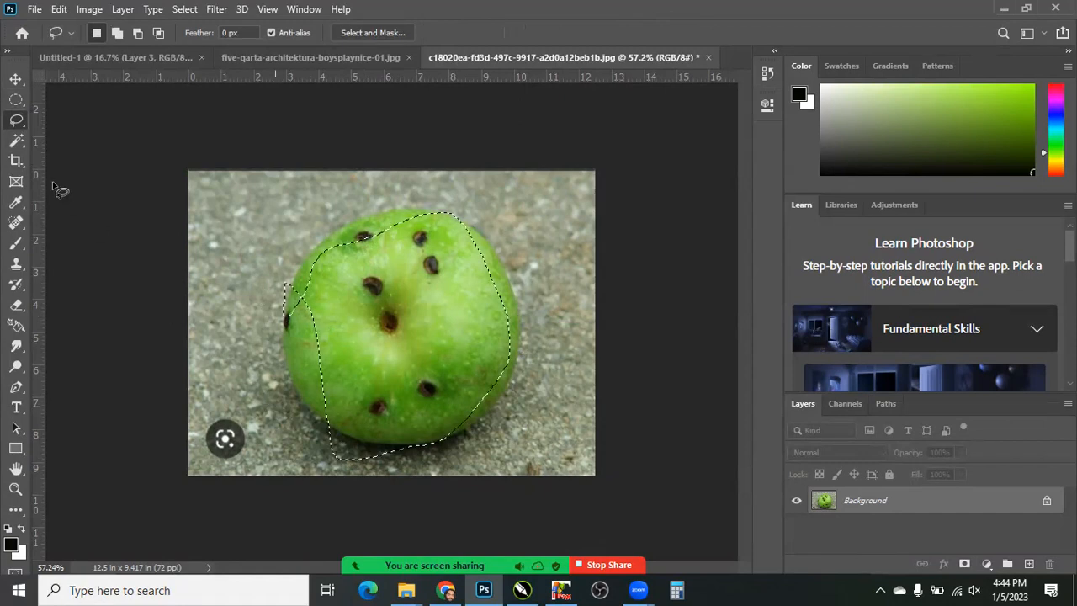
key("ctrl+d")
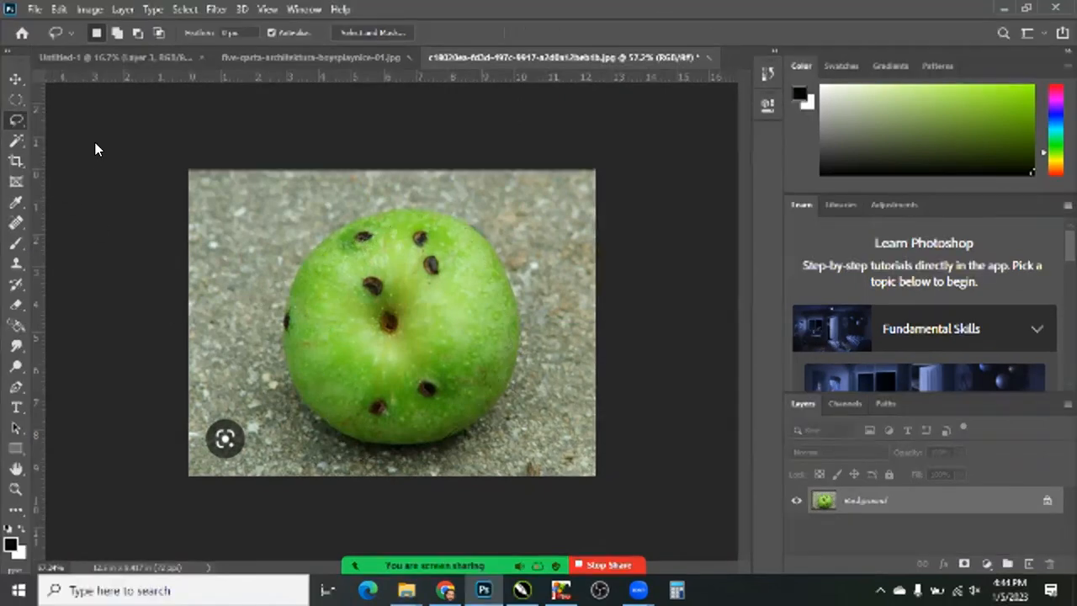
Try a rough straight-sided Polygonal Lasso outline around the apple, close it, and clear the selection
left_click(94, 133)
left_click(320, 297)
left_click(463, 242)
left_click(552, 288)
left_click(551, 350)
left_click(459, 440)
left_click(342, 479)
left_click(259, 428)
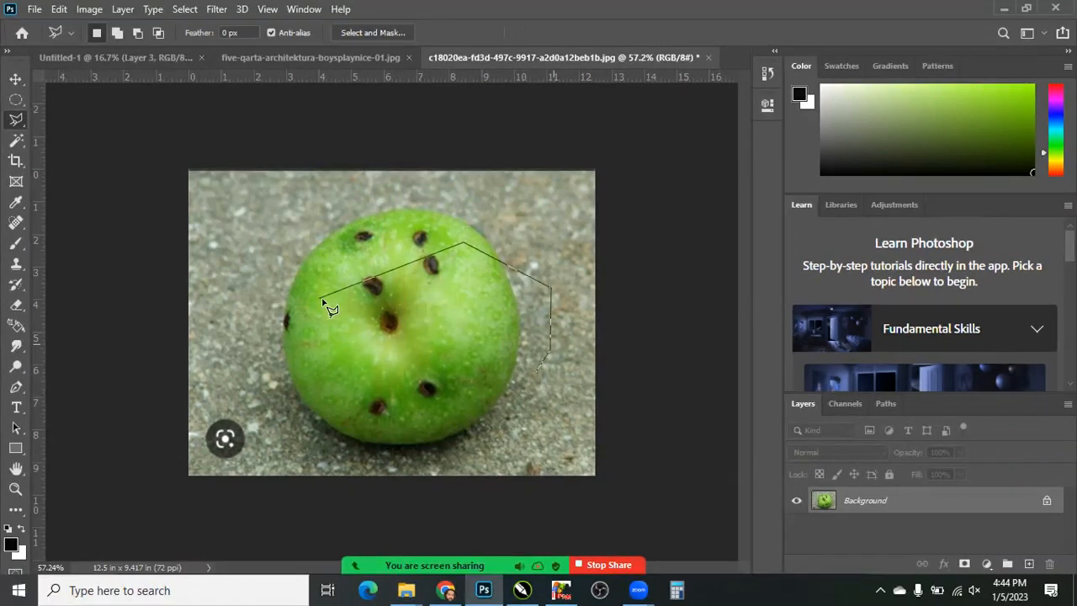
left_click(261, 340)
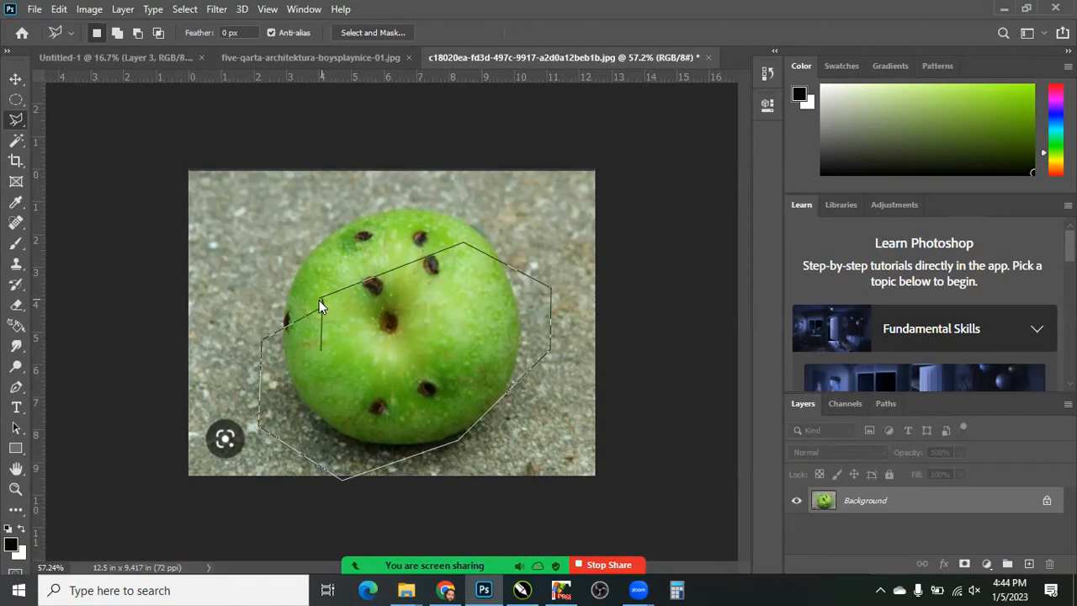
left_click(319, 300)
key("ctrl+d")
Select the whole apple by tracing its edge with the Magnetic Lasso and closing the outline
right_click(16, 120)
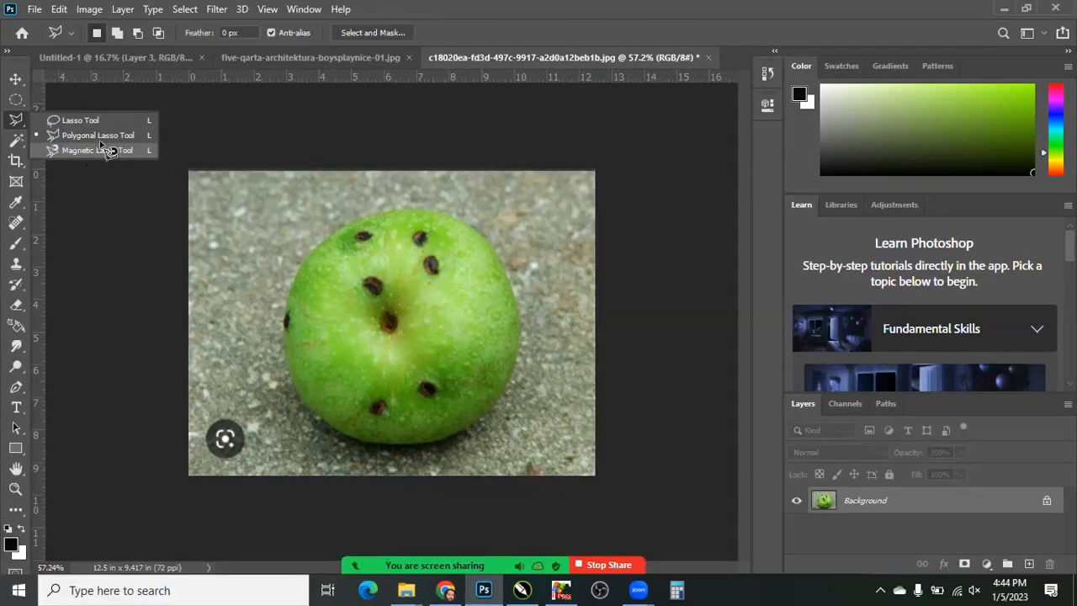
left_click(84, 151)
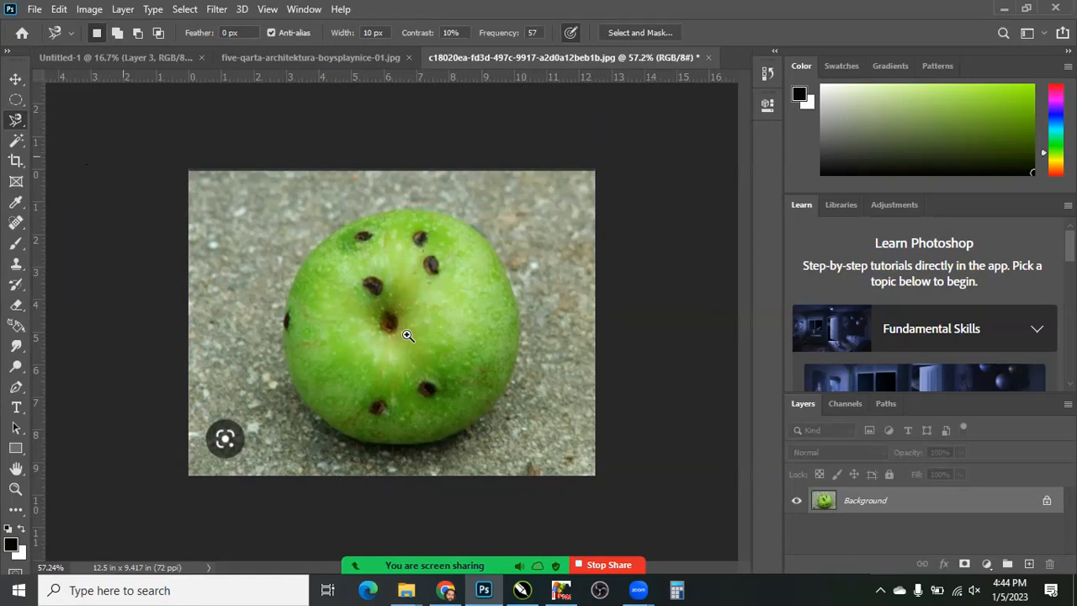
left_click_drag(369, 305, 394, 334)
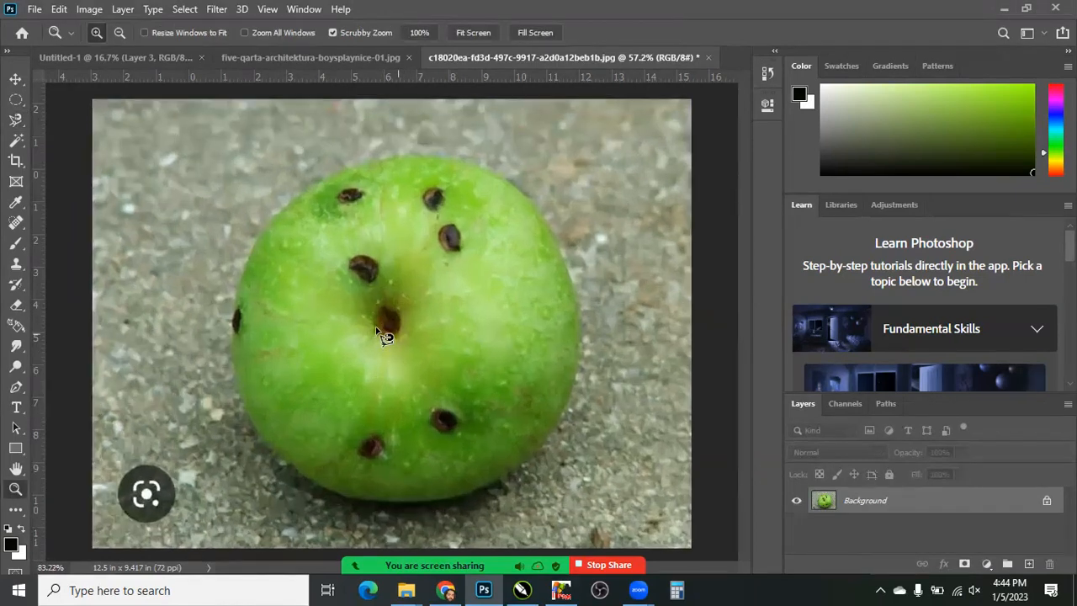
key("Tab")
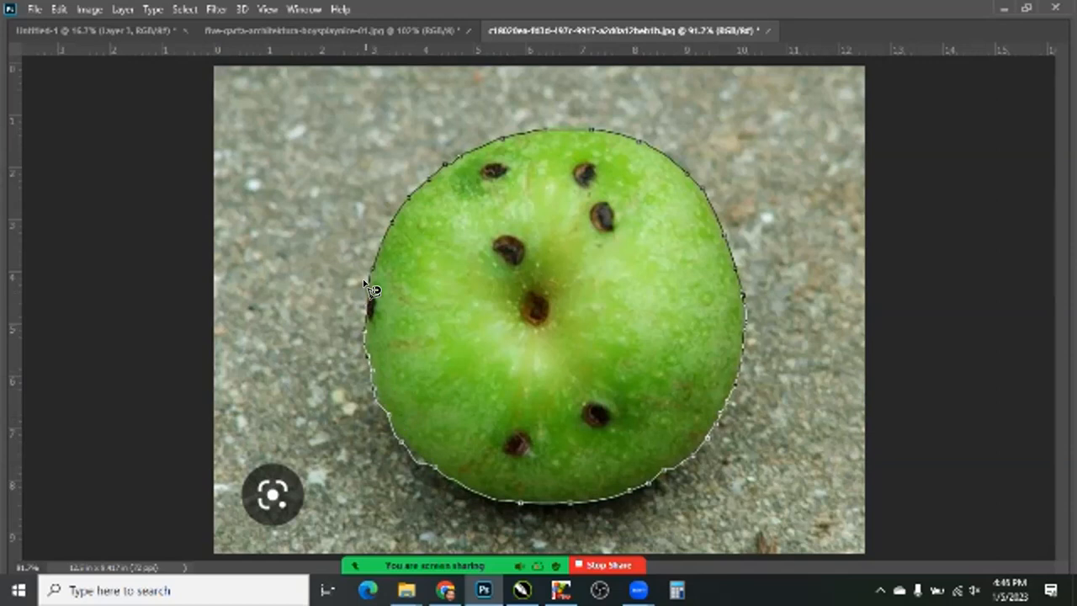
key("Return")
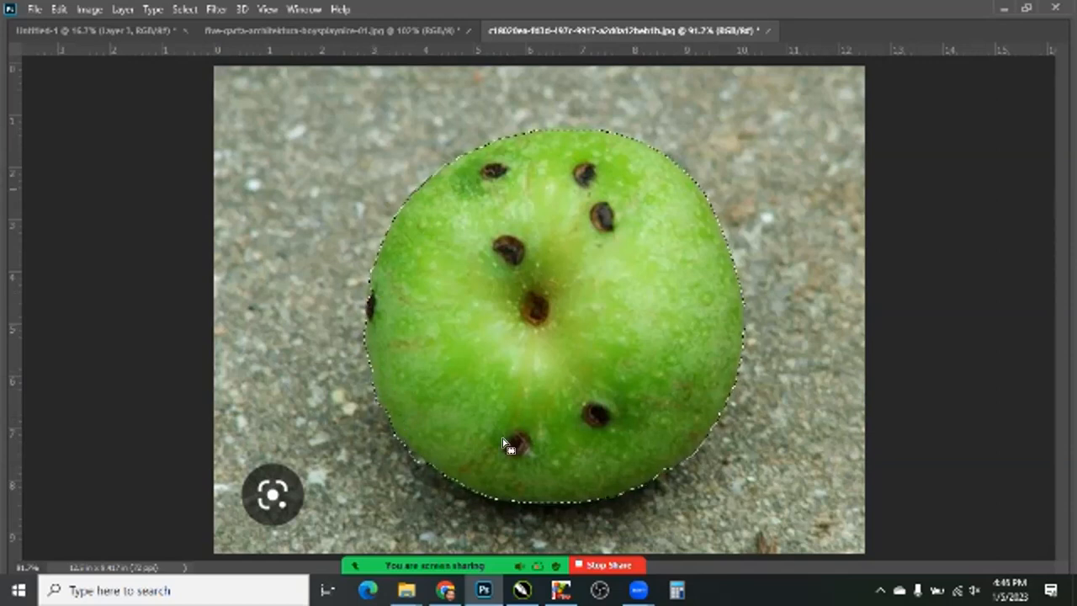
key("z")
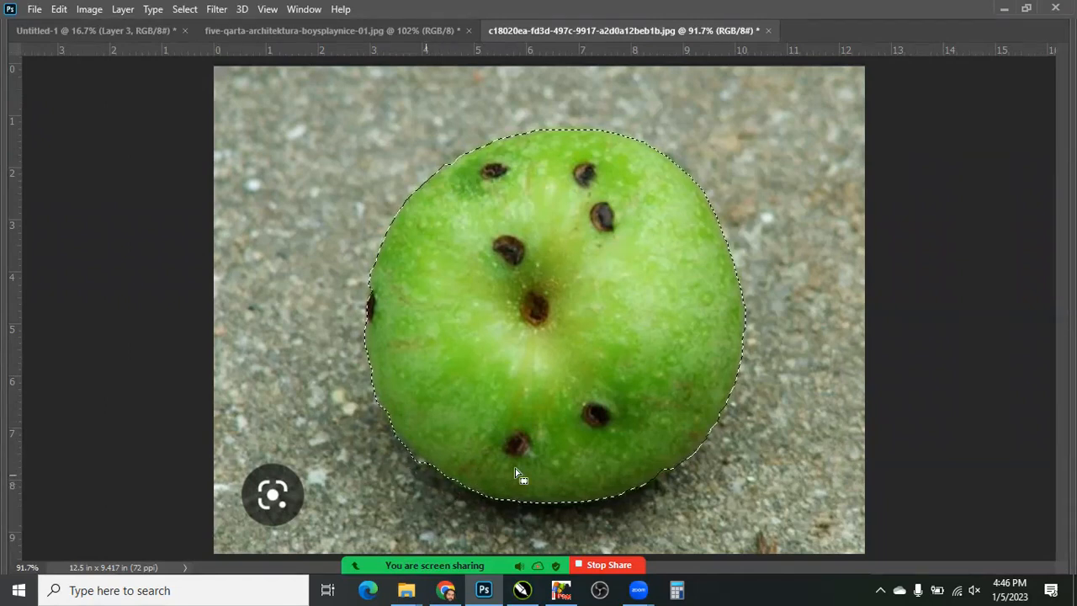
Switch to the freehand Lasso and subtract the strips of pavement from the selection along the apple's lower-left edge
left_click(404, 460)
scroll(502, 326, "down", 3)
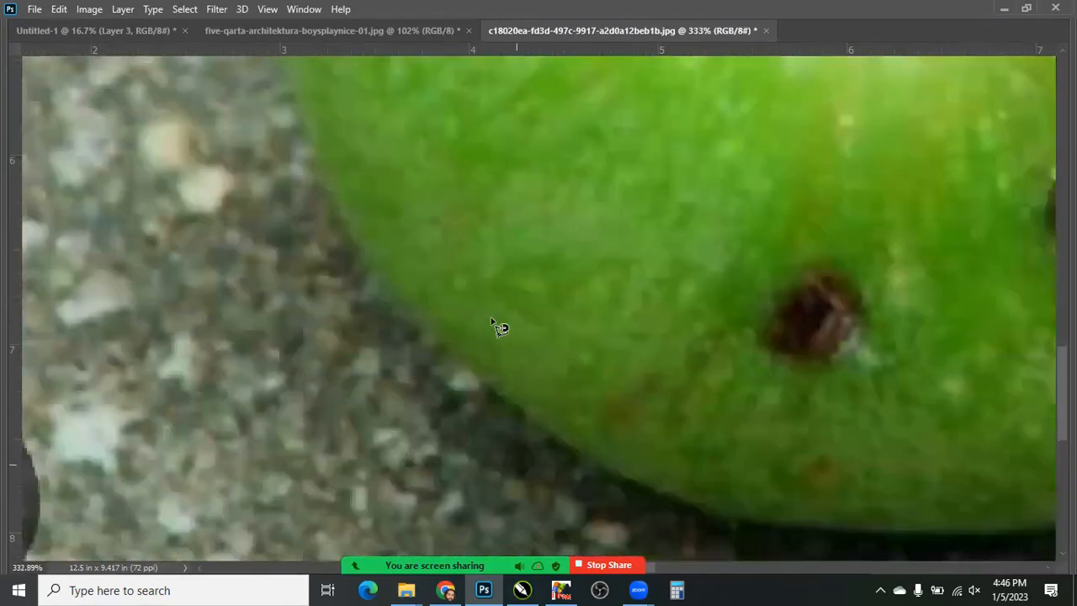
scroll(502, 302, "up", 3)
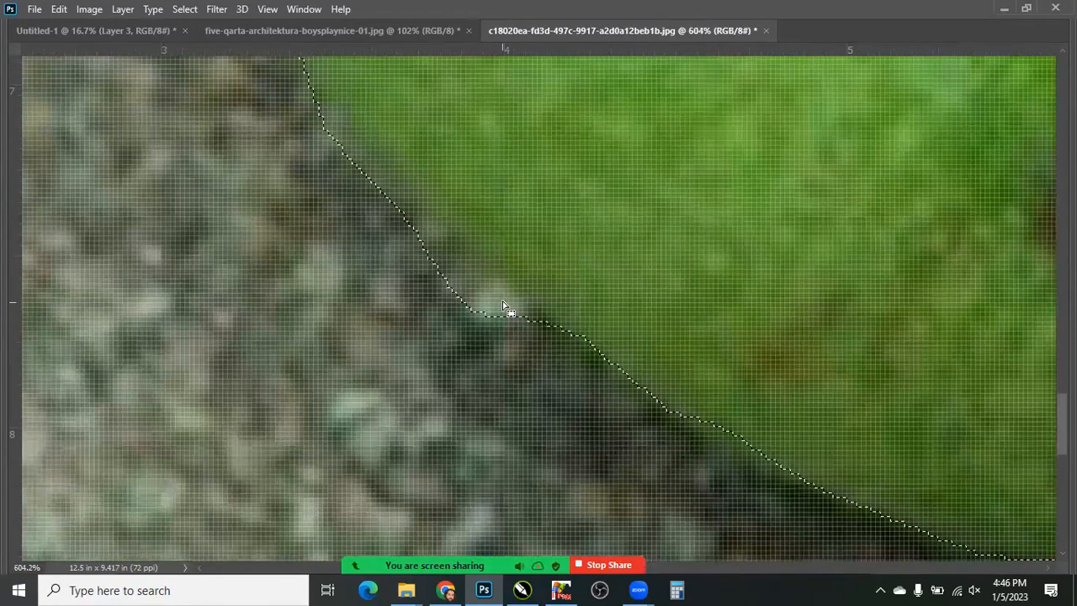
key("ctrl+minus")
key("ctrl+minus")
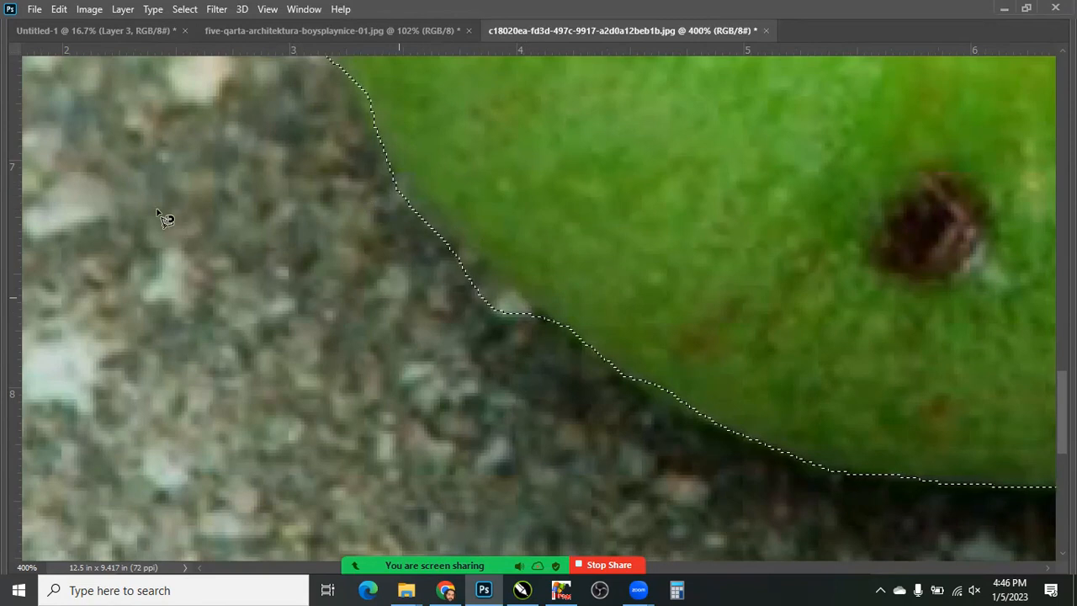
key("Tab")
right_click(16, 119)
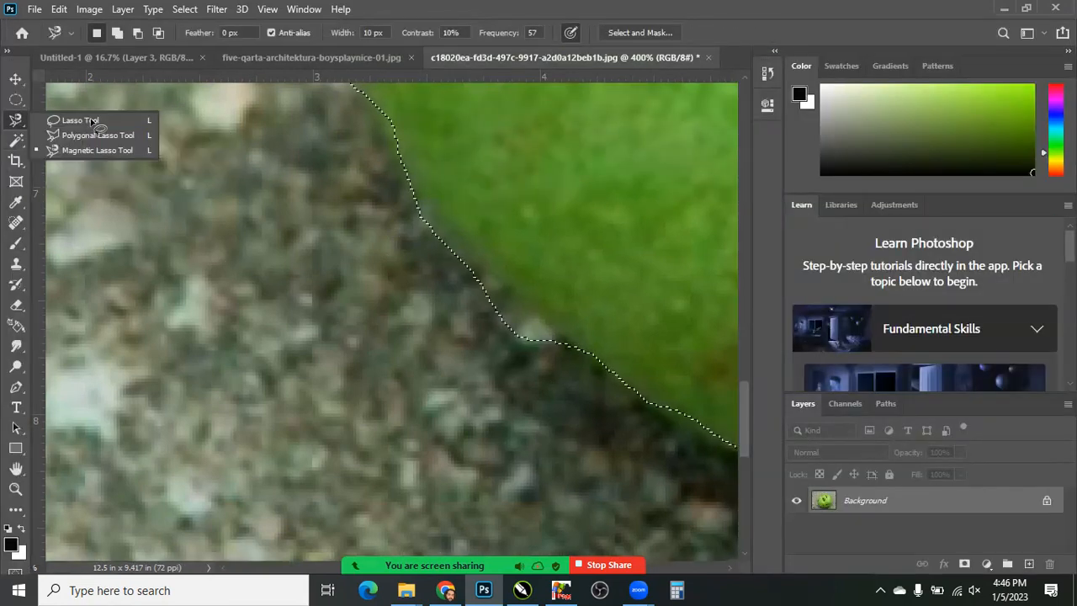
left_click(63, 119)
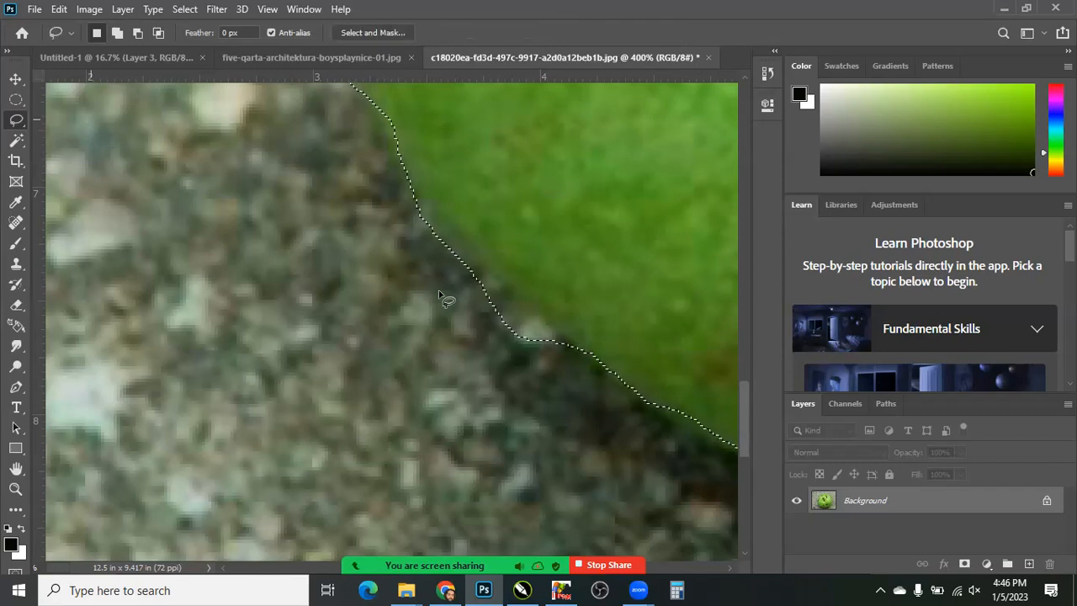
key("Tab")
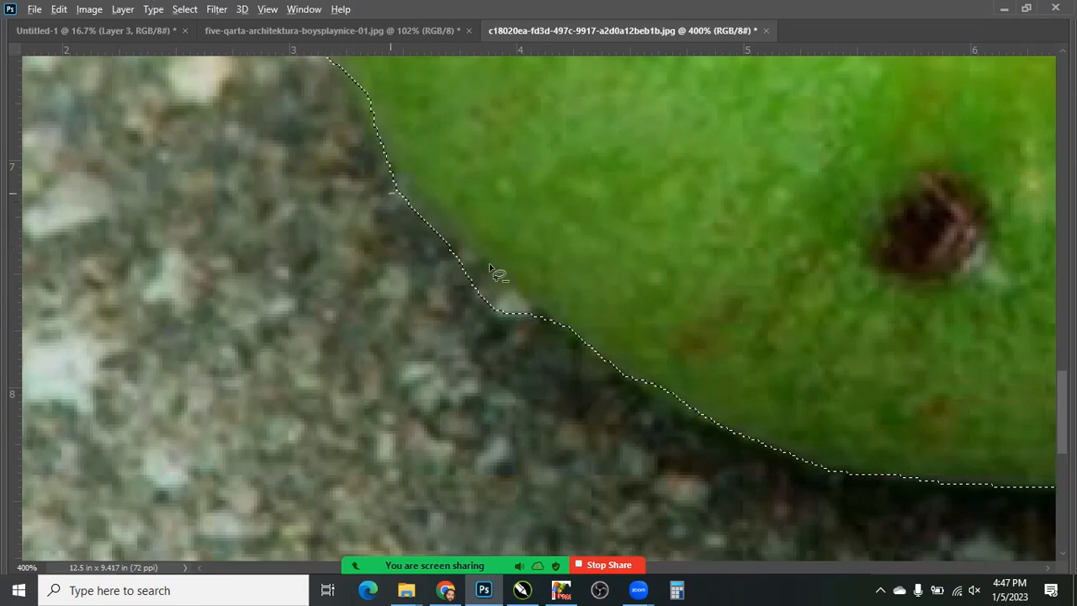
left_click_drag(531, 308, 517, 342)
mouse_move(402, 299)
left_mouse_down()
mouse_move(377, 205)
mouse_move(351, 252)
mouse_move(486, 288)
mouse_move(452, 212)
mouse_move(555, 329)
left_mouse_up()
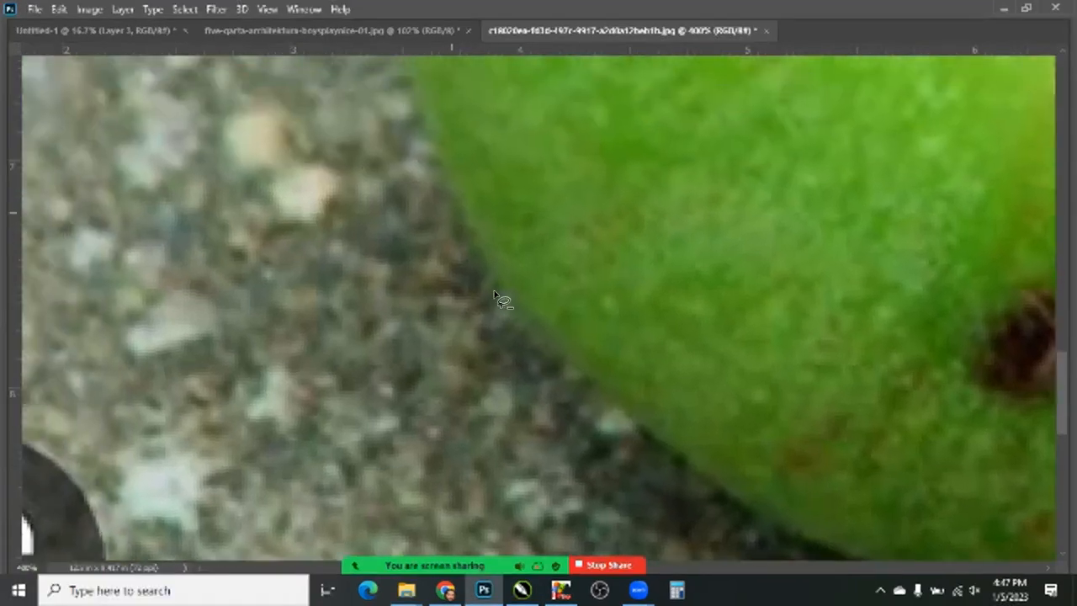
mouse_move(500, 301)
left_mouse_down()
mouse_move(539, 332)
mouse_move(481, 278)
left_mouse_up()
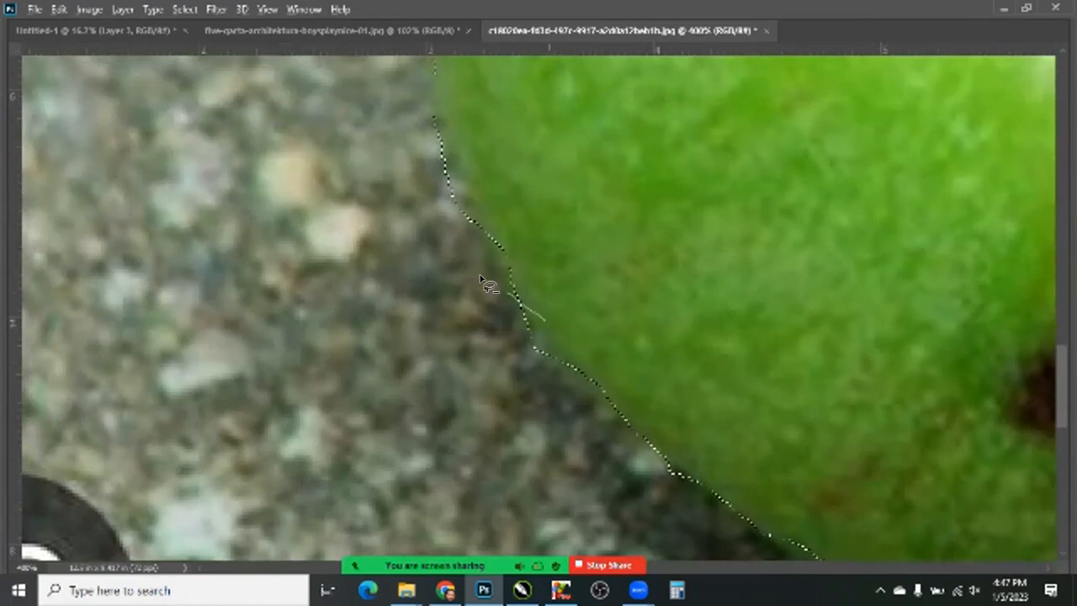
Refine the selection along the apple's left edge with freehand Lasso additions and subtractions around the dark spot
left_click_drag(497, 221, 496, 393)
left_click_drag(375, 377, 458, 422)
left_click_drag(387, 369, 300, 440)
left_click_drag(331, 331, 337, 428)
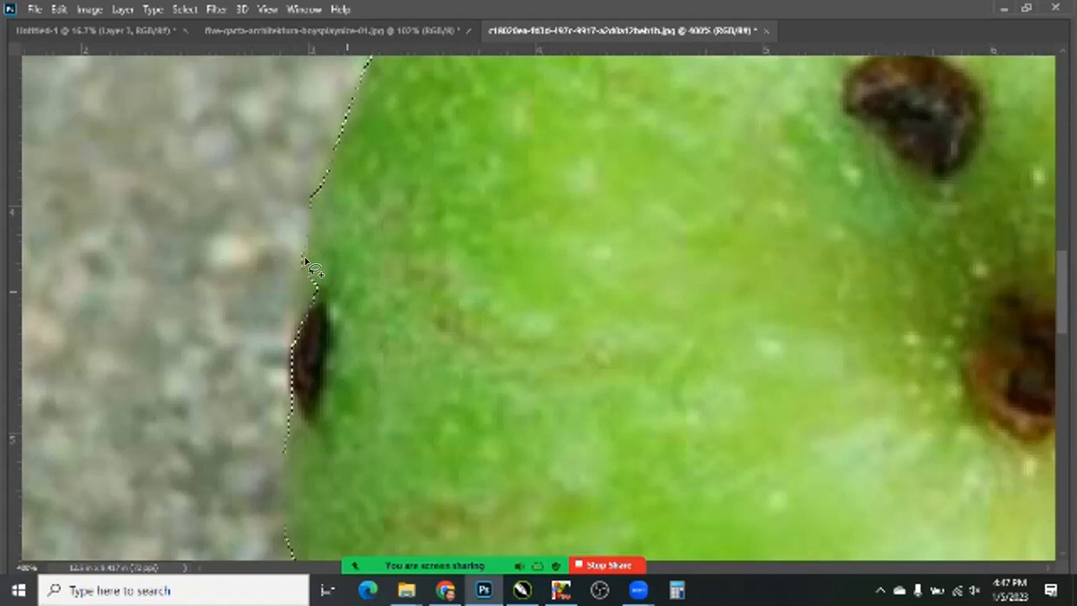
mouse_move(298, 303)
left_mouse_down()
mouse_move(294, 335)
mouse_move(377, 341)
left_mouse_up()
Follow the apple's upper edge and correct the selection outline there with the freehand Lasso
left_click_drag(591, 154, 430, 351)
left_click_drag(608, 97, 342, 339)
left_click_drag(563, 216, 357, 366)
left_click_drag(433, 350, 348, 315)
left_click_drag(611, 346, 353, 324)
left_click_drag(540, 506, 341, 285)
Refine the selection along the apple's right and lower-right edges with the freehand Lasso, ending with the whole image in view
left_click_drag(536, 471, 507, 315)
left_click_drag(506, 421, 540, 114)
left_click_drag(565, 518, 580, 266)
left_click_drag(516, 441, 555, 215)
left_click_drag(394, 479, 454, 357)
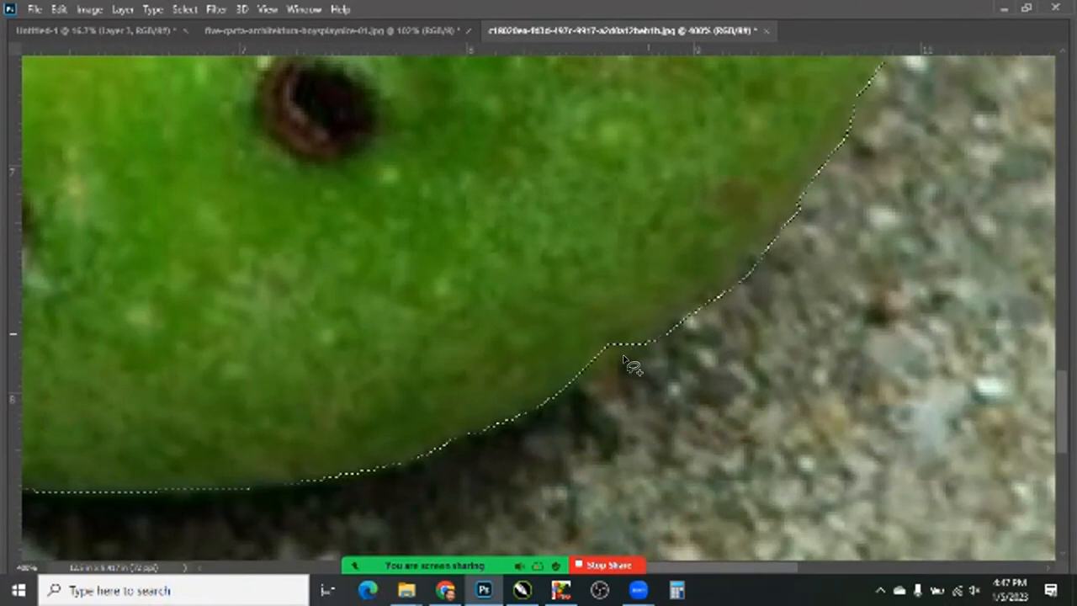
left_click_drag(417, 367, 661, 280)
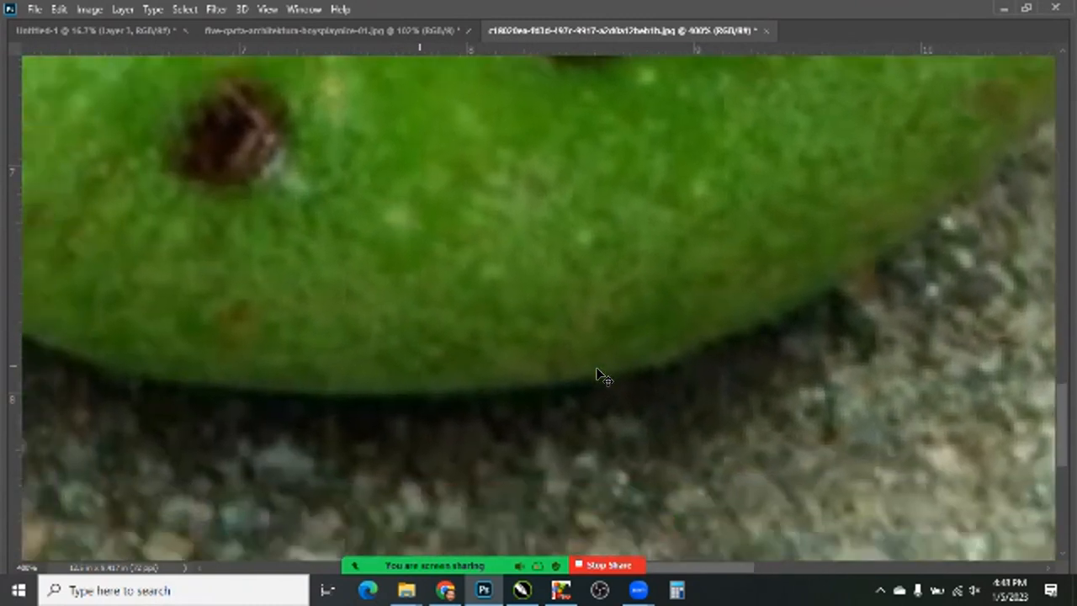
key("ctrl+0")
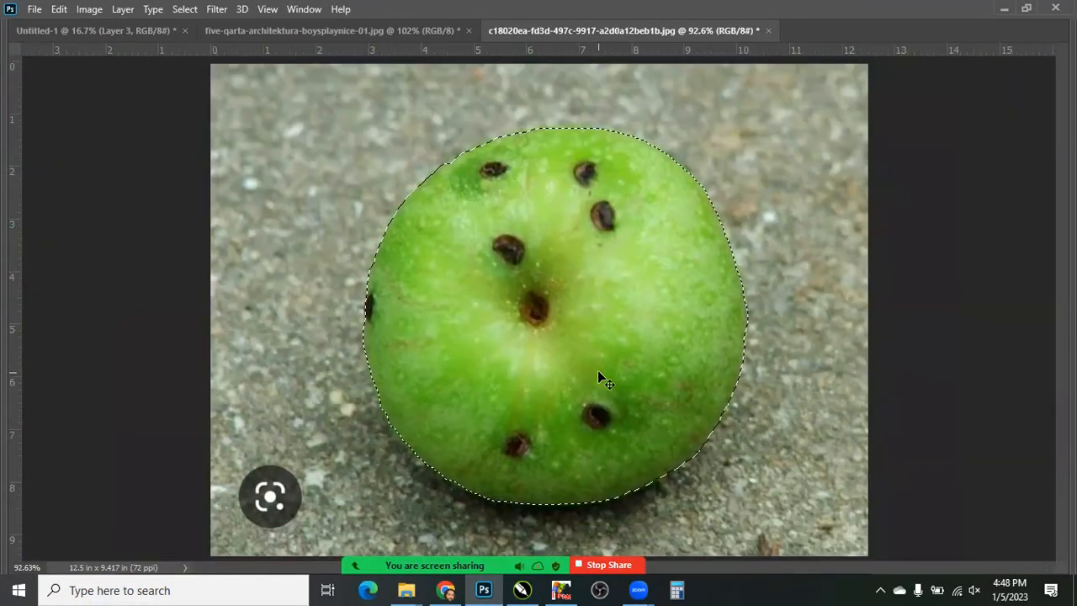
Copy the selected apple to a new layer shifted toward the image's upper left, and hide the Background layer
key("ctrl+j")
left_click_drag(722, 276, 612, 247)
right_click(714, 270)
left_click(724, 277)
key("Tab")
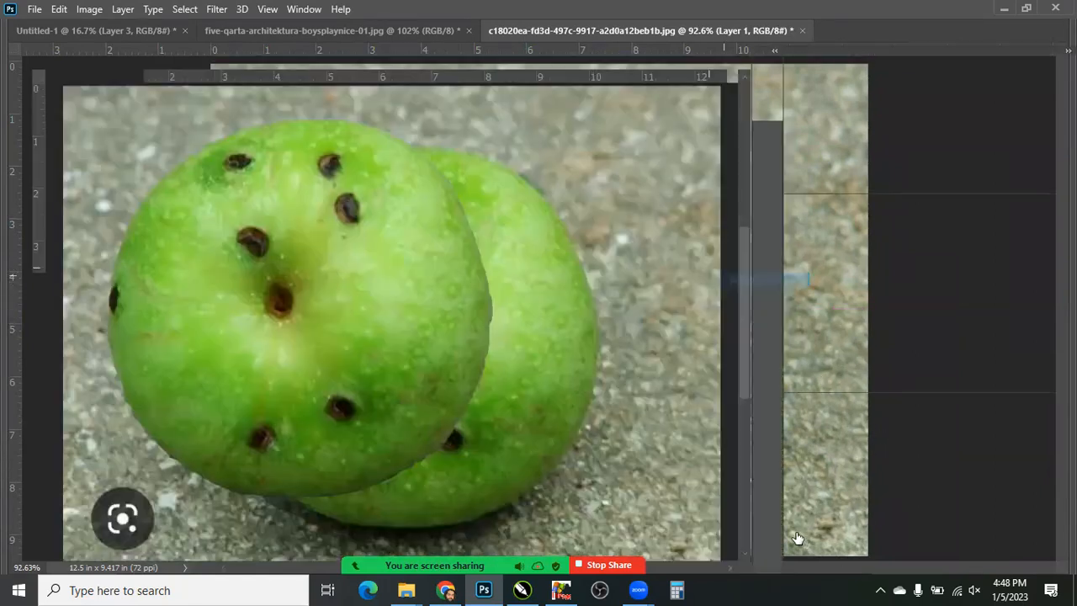
key("Delete")
key("Tab")
Make Layer 1 active and move the apple cutout to the lower middle of the canvas
right_click(444, 277)
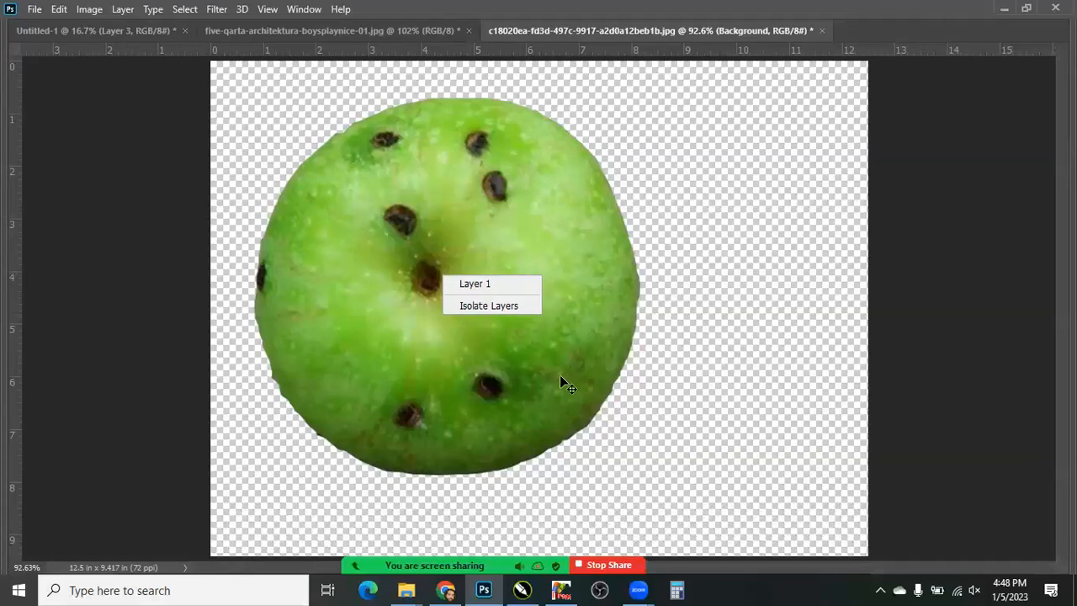
left_click(475, 283)
left_click_drag(446, 298, 554, 365)
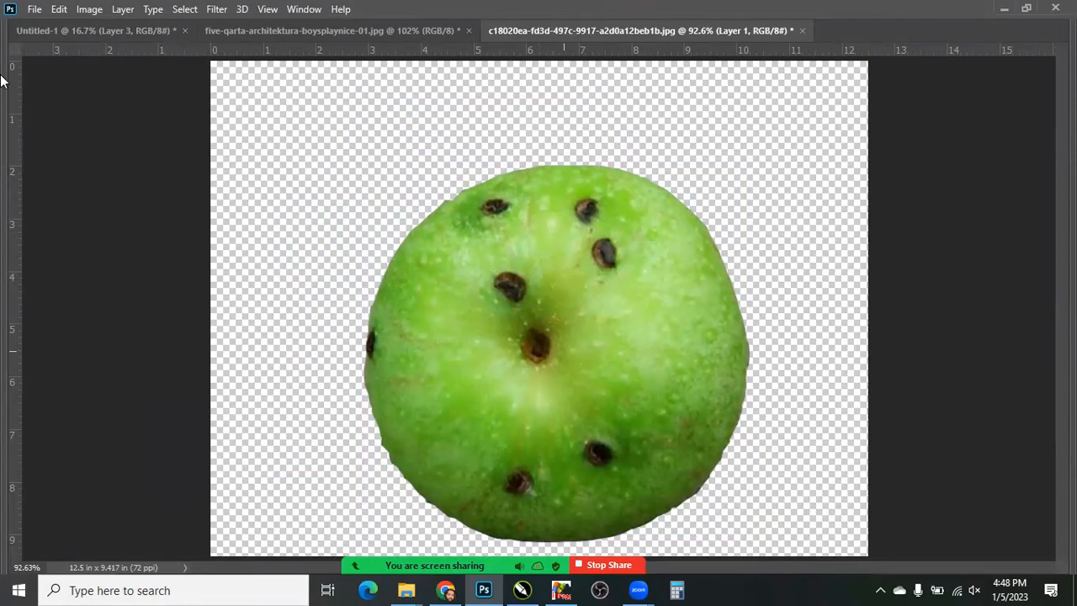
Switch from the Lasso to the Magic Wand tool and fit the apple image in the window
key("Tab")
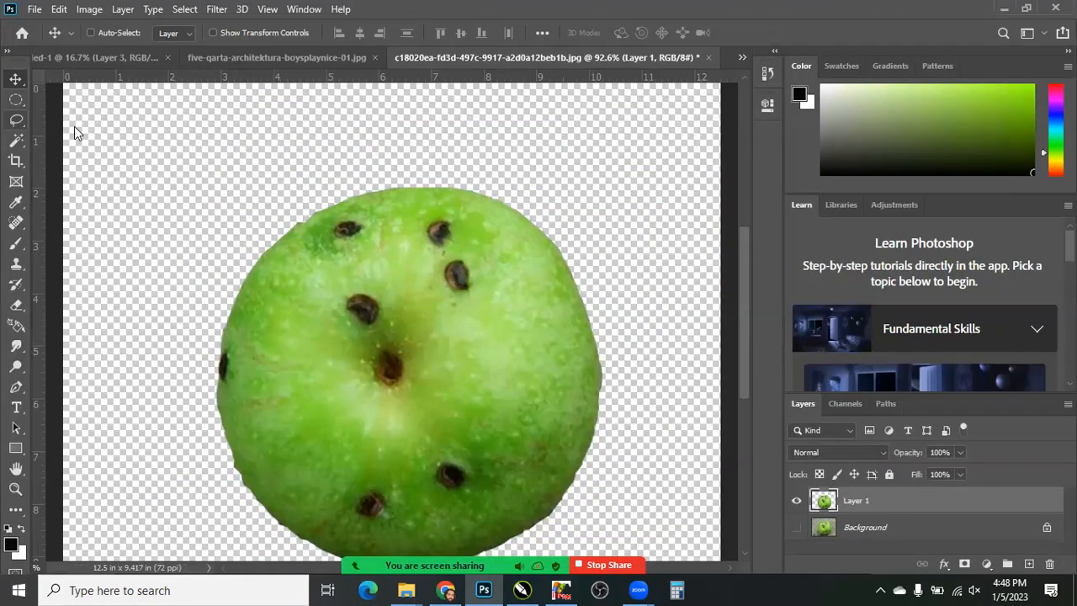
left_click(16, 119)
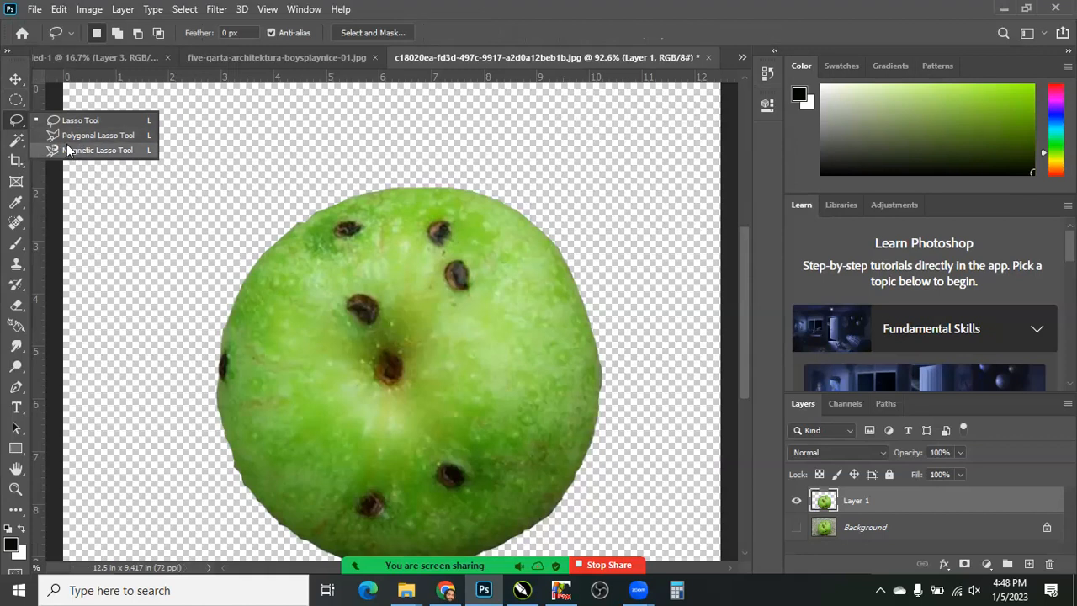
left_click(20, 139)
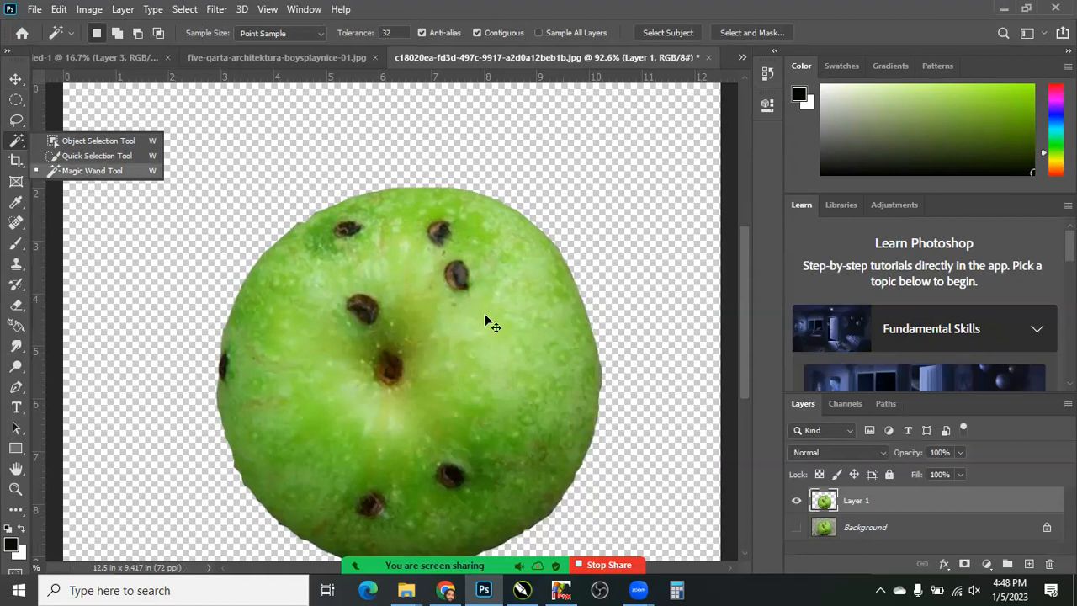
key("ctrl+0")
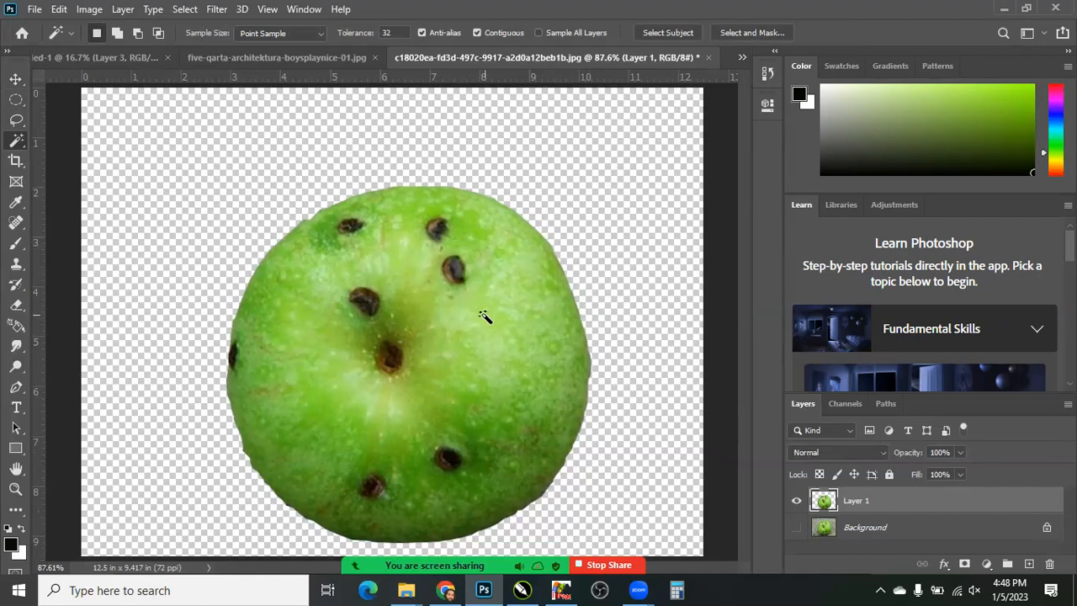
Close the apple and building images without saving, and fit the Untitled-1 shapes document in the window
key("ctrl+w")
key("Tab")
key("Return")
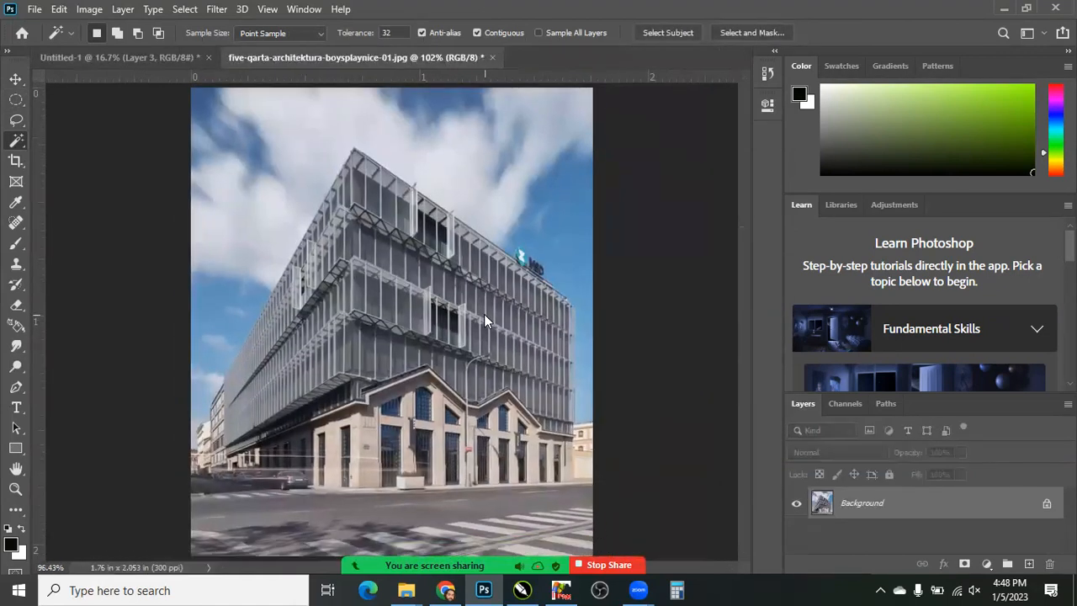
key("ctrl+w")
key("Escape")
key("ctrl+d")
key("ctrl+0")
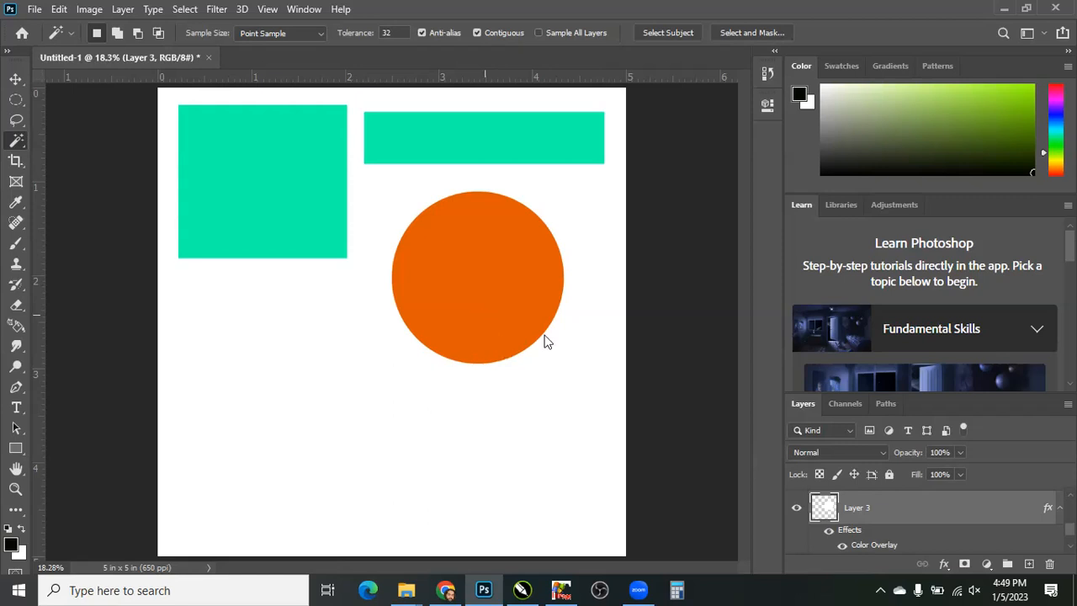
key("ctrl+o")
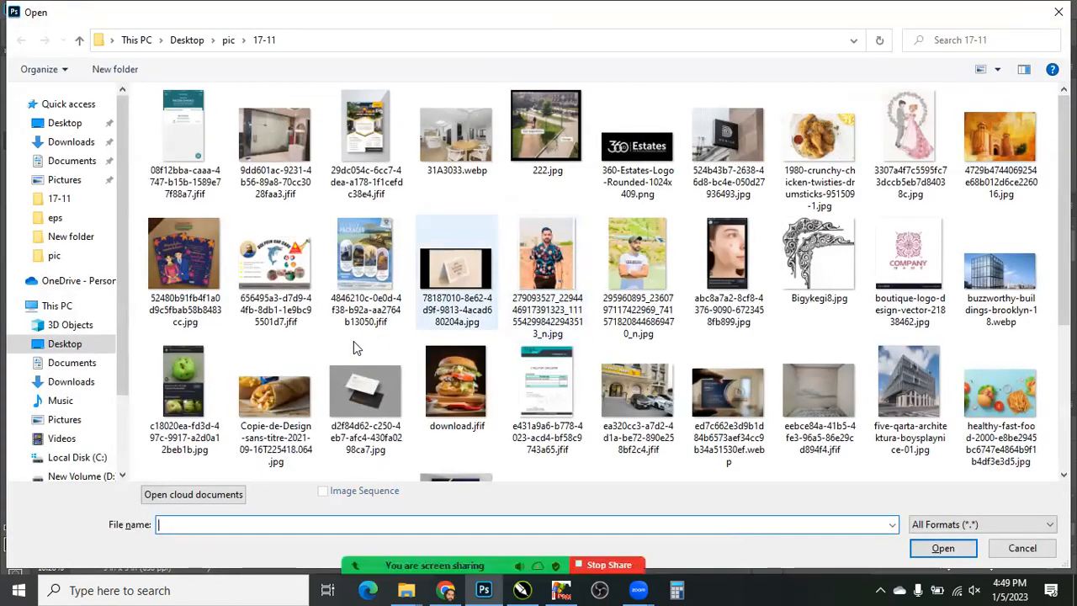
scroll(353, 340, "down", 3)
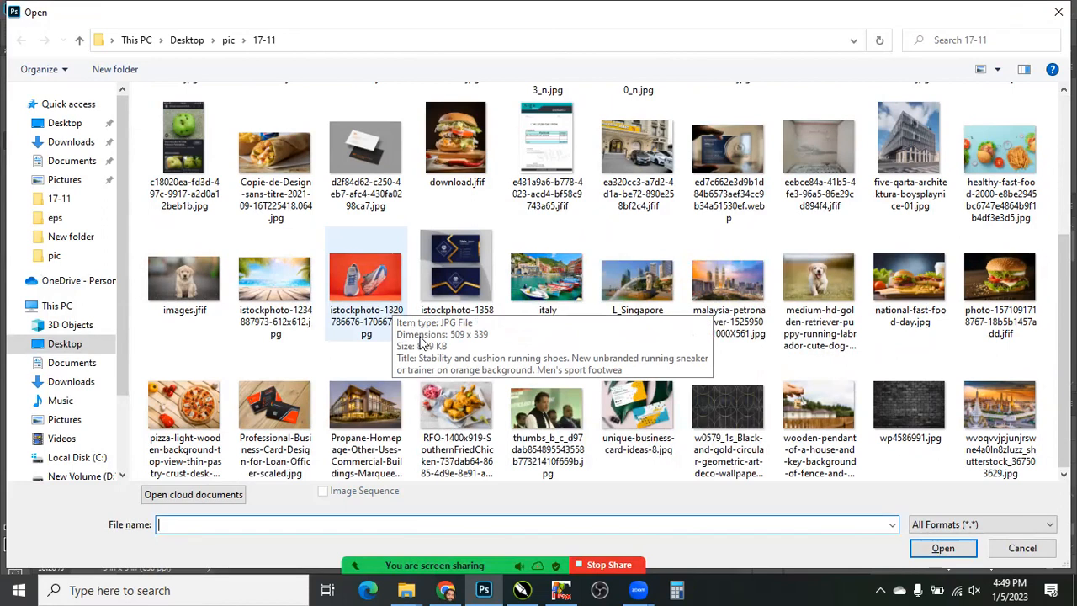
scroll(330, 168, "up", 4)
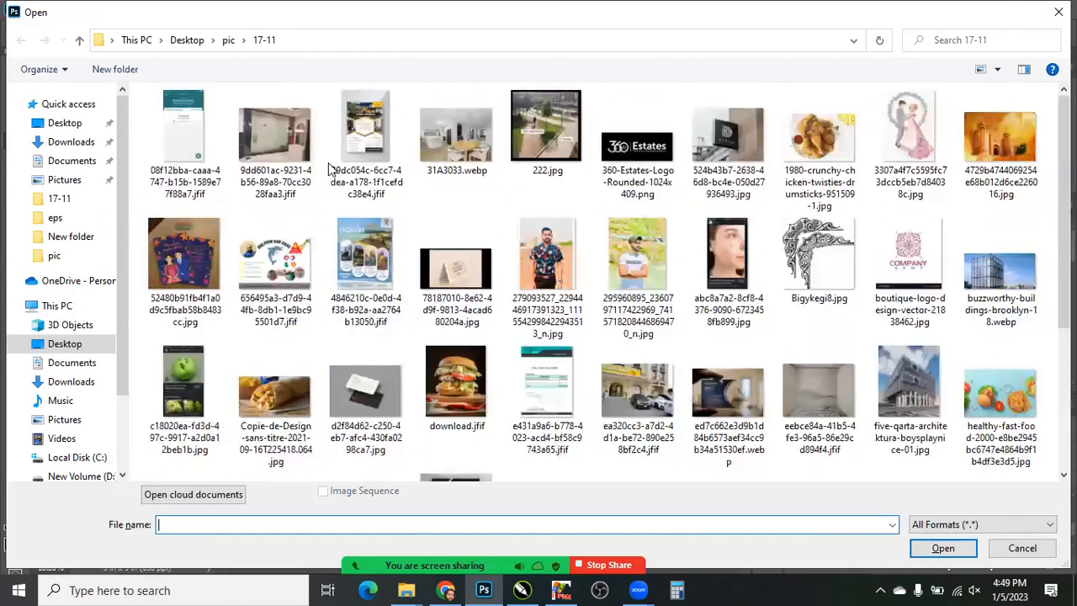
left_click(183, 135)
left_click(366, 135)
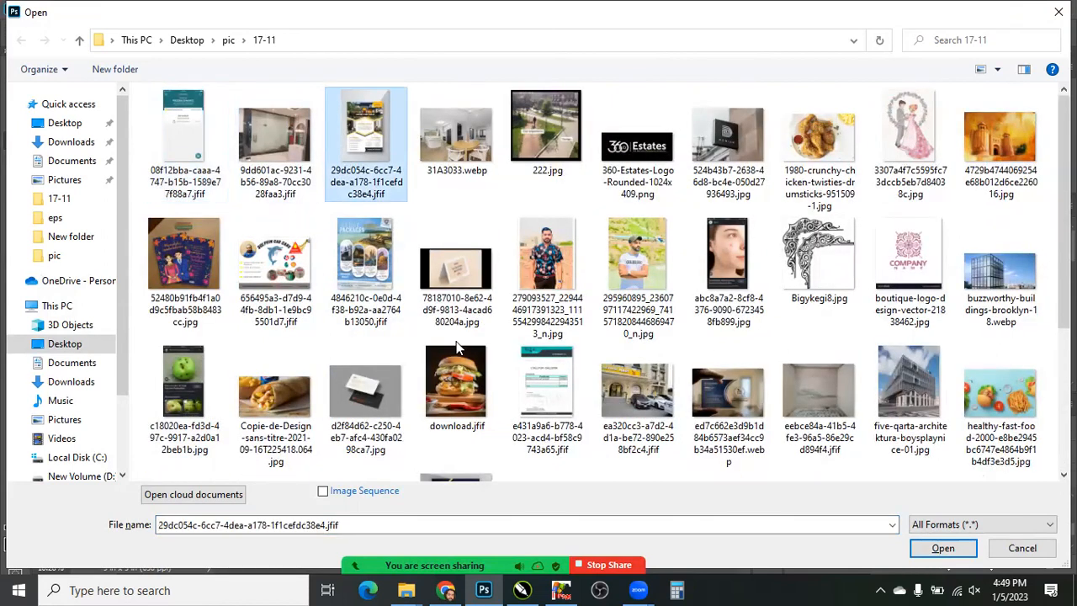
key("BackSpace")
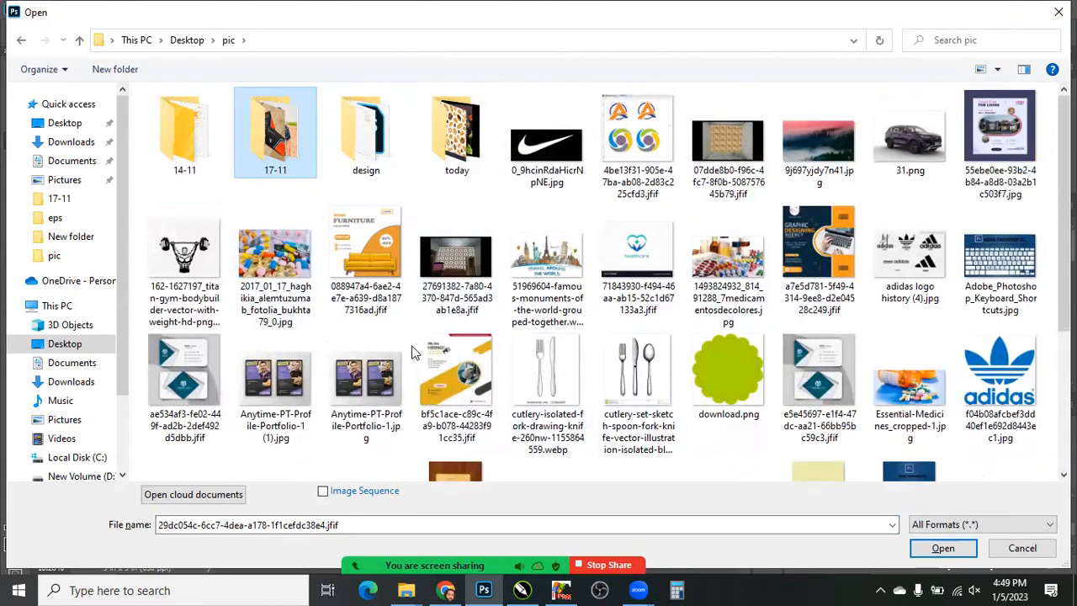
scroll(556, 378, "down", 3)
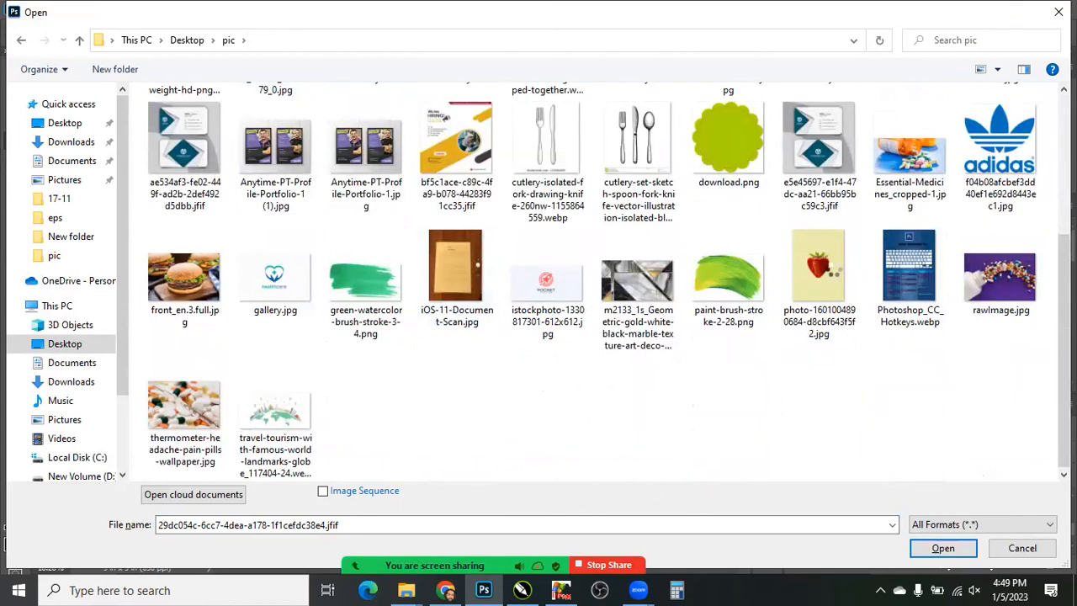
left_click(833, 271)
double_click(833, 269)
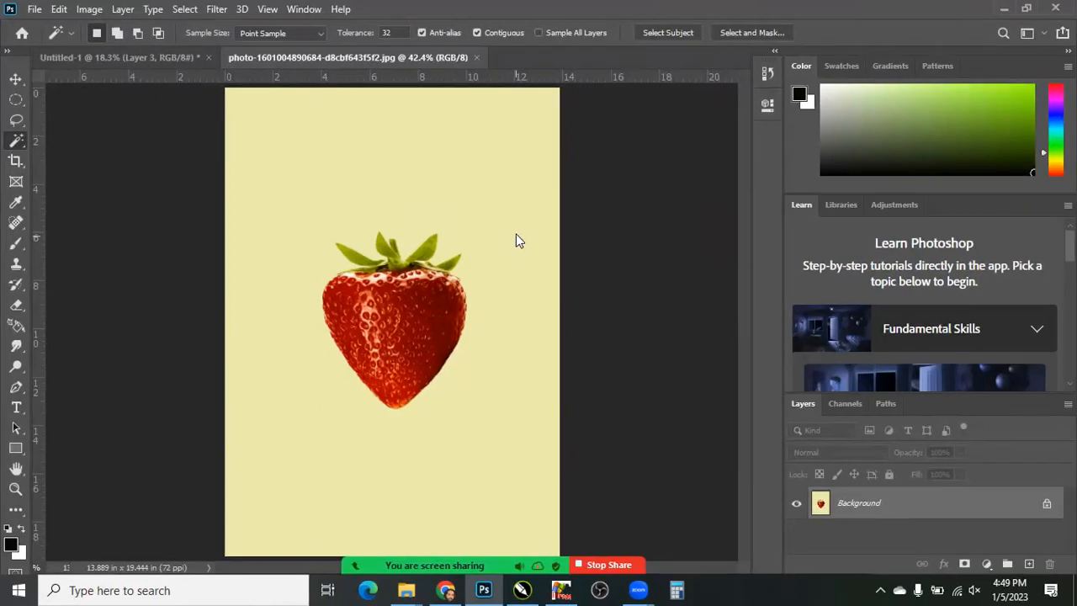
Open the suited-man illustration f5e4929e-477f-4716-b527-cdd661f4b371.jpg from the 14-11 folder
key("ctrl+o")
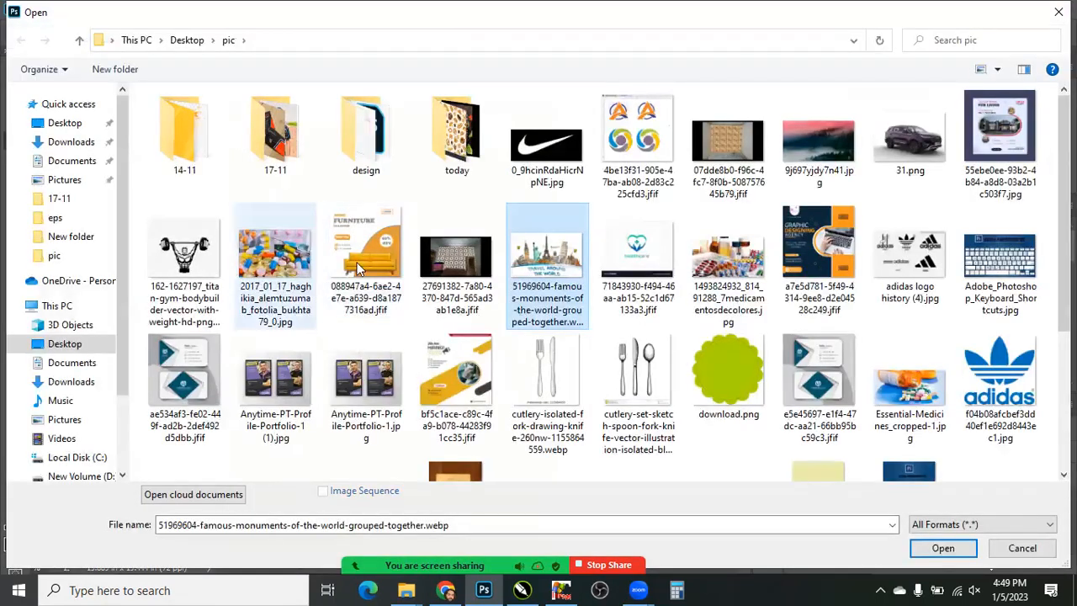
left_click(278, 135)
key("Left")
key("Return")
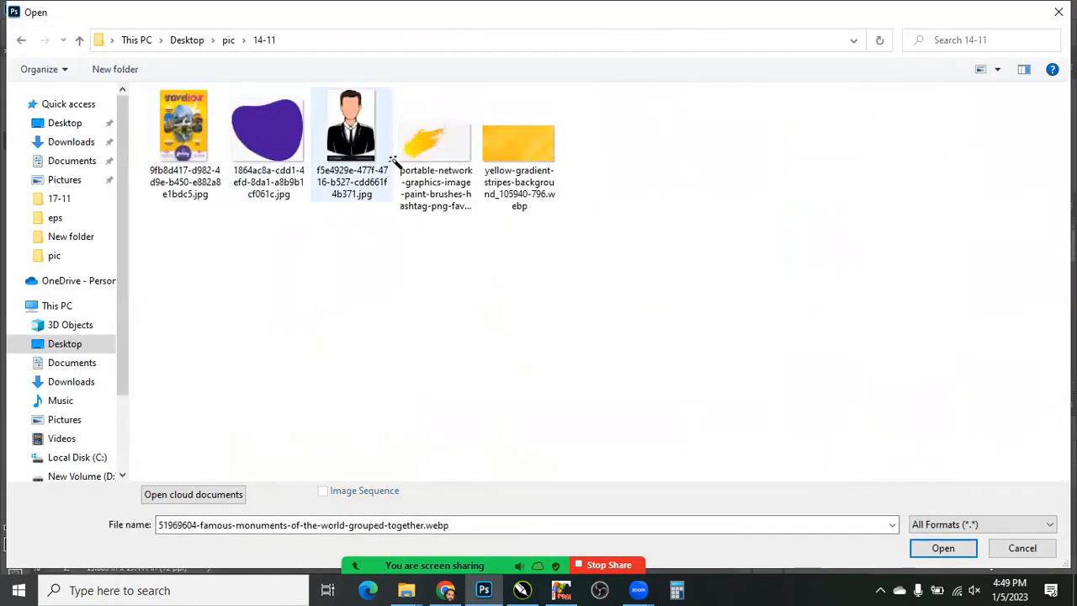
double_click(390, 155)
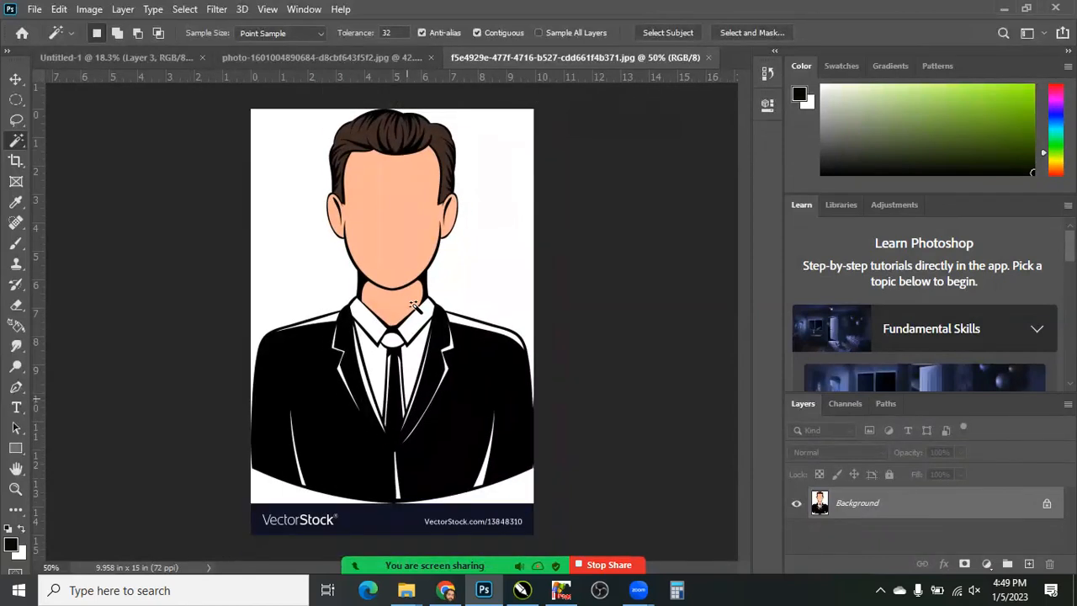
Select the white background around the man with the Magic Wand on the unlocked layer and copy it to a new layer
key("Tab")
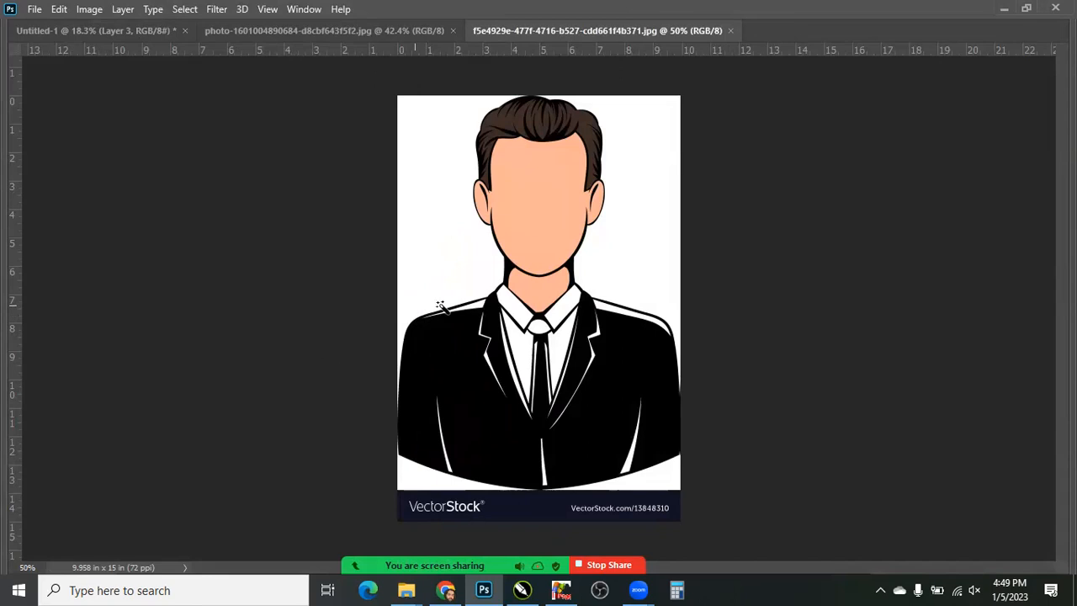
key("Tab")
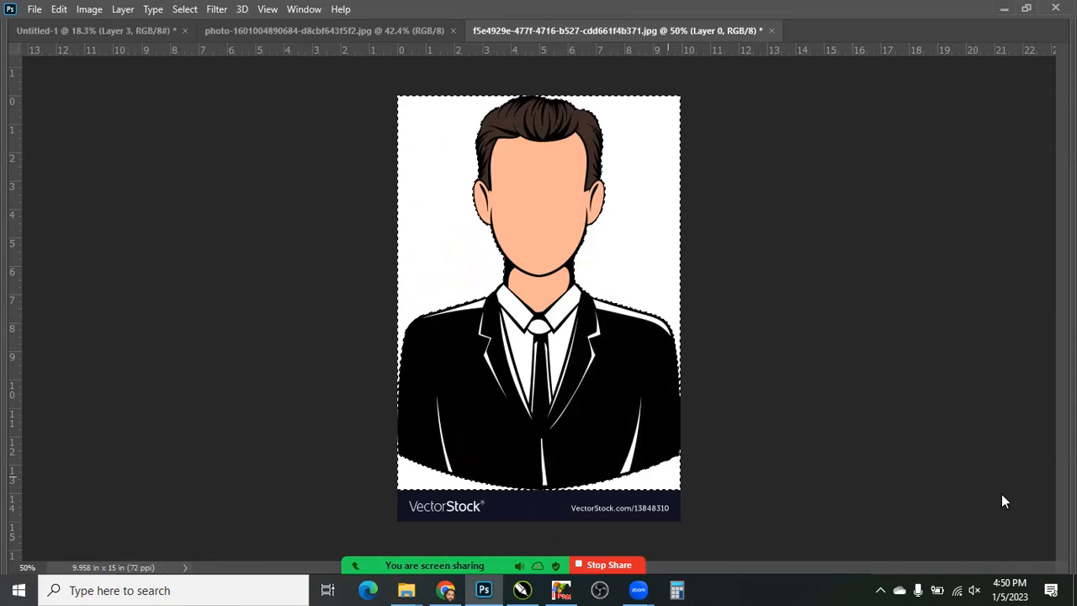
key("ctrl+j")
Apply a bright blue Color Overlay to the copied background layer around the man
key("alt+l")
key("y")
key("k")
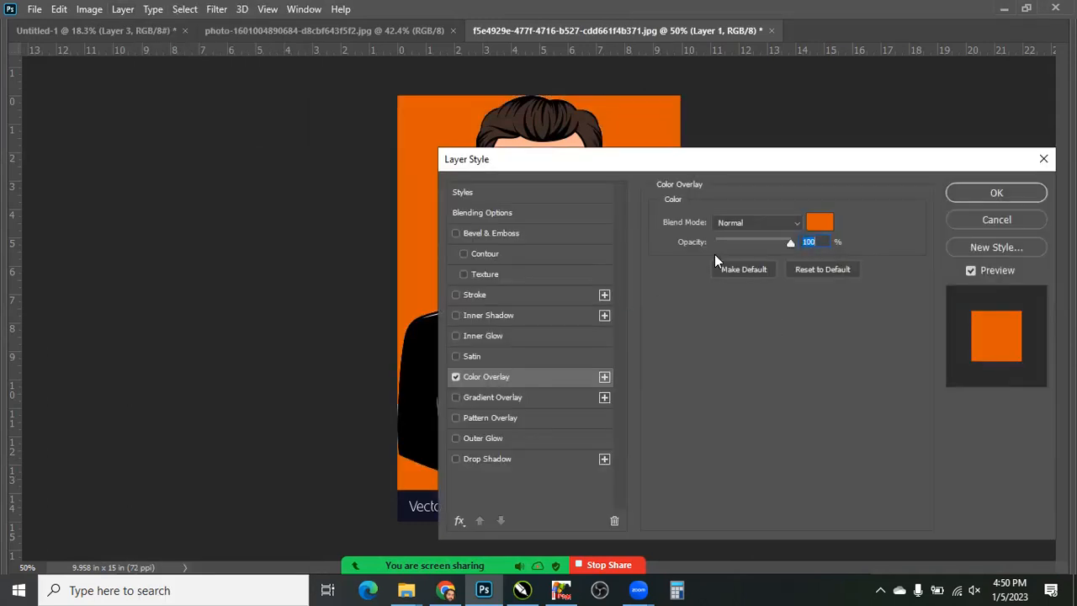
left_click(820, 222)
key("ctrl+v")
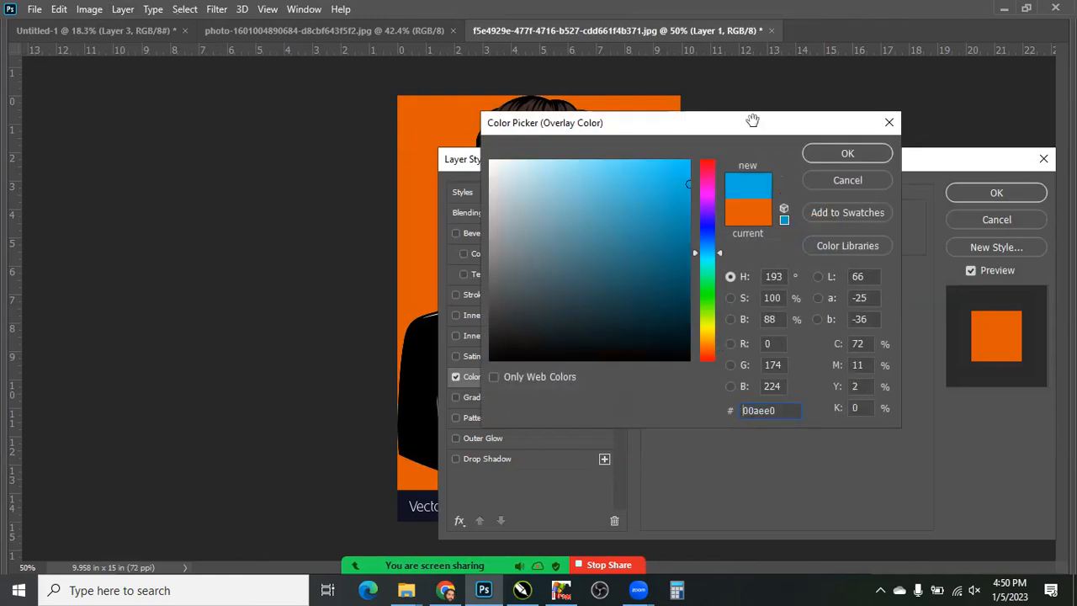
key("Return")
key("Return")
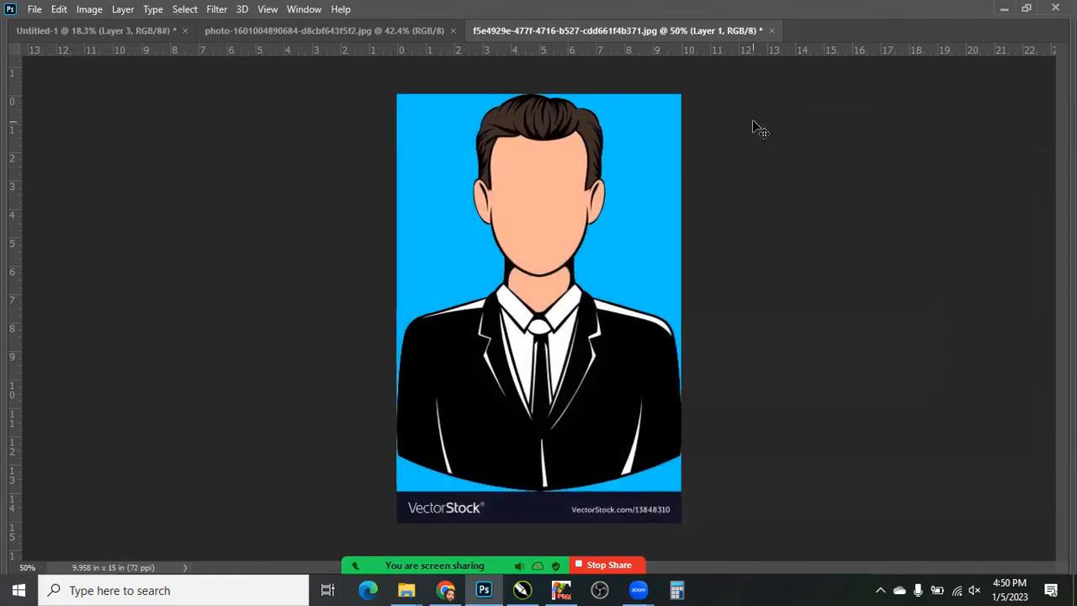
Merge the recoloured background layer and the man's layer into a single layer
key("ctrl+0")
key("ctrl+minus")
key("Tab")
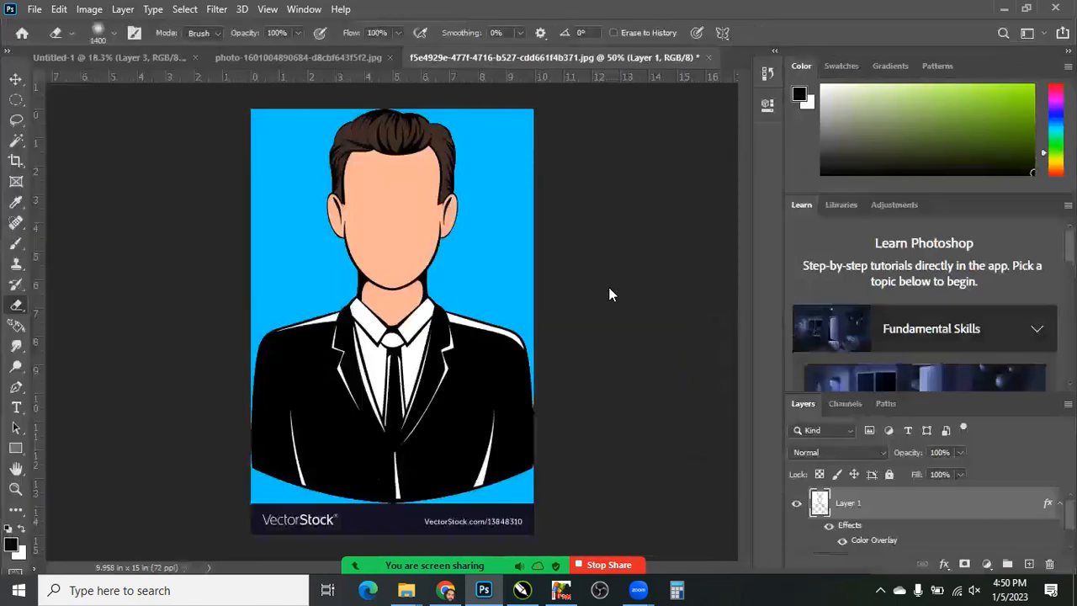
key("Tab")
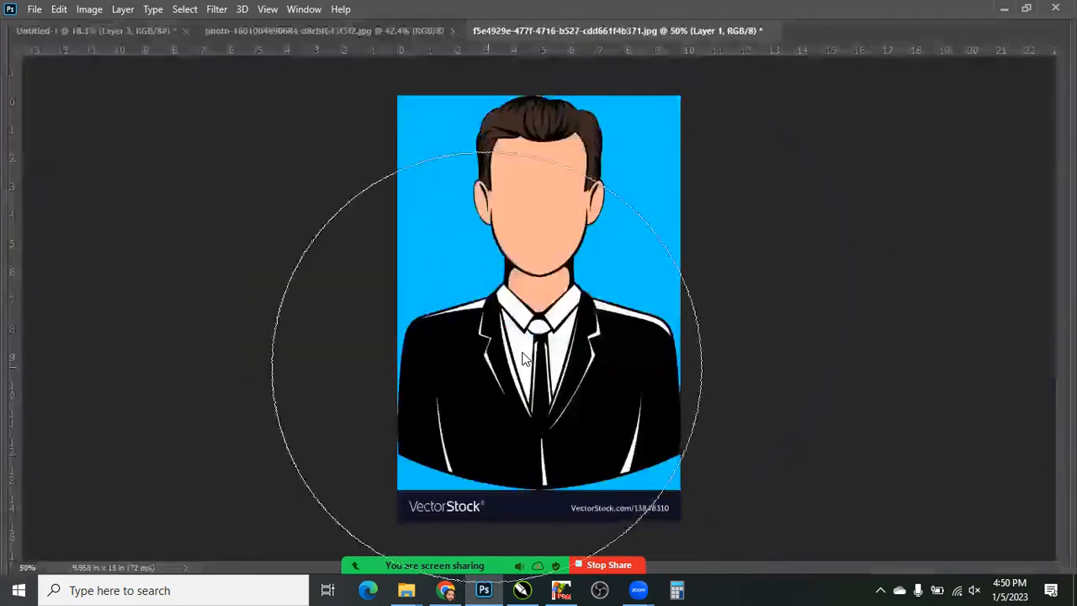
key("bracketright")
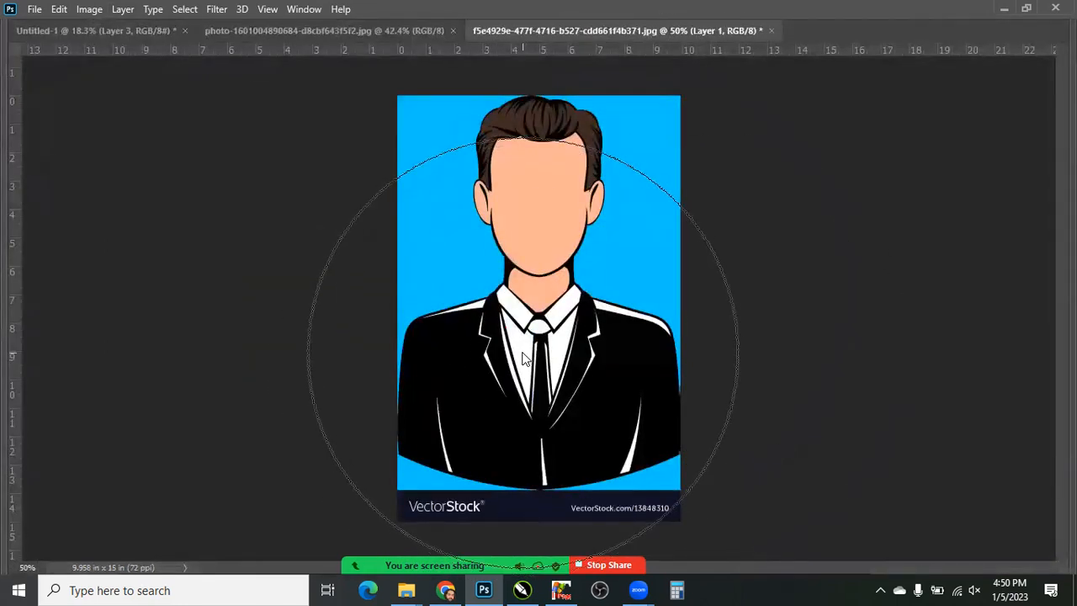
key("Tab")
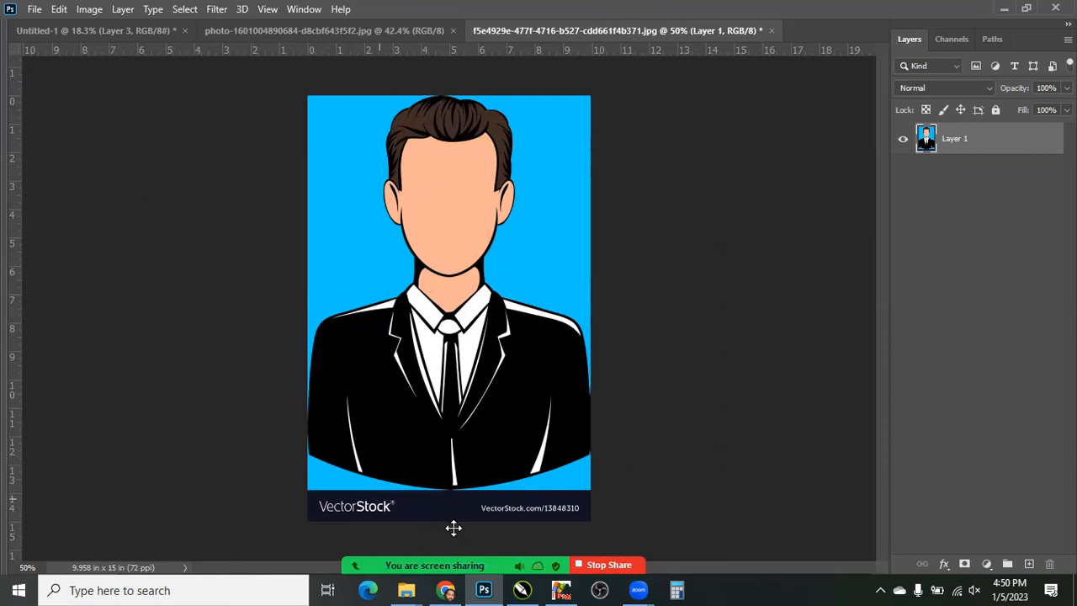
Crop the dark VectorStock banner off the lower edge of the illustration
key("ctrl+t")
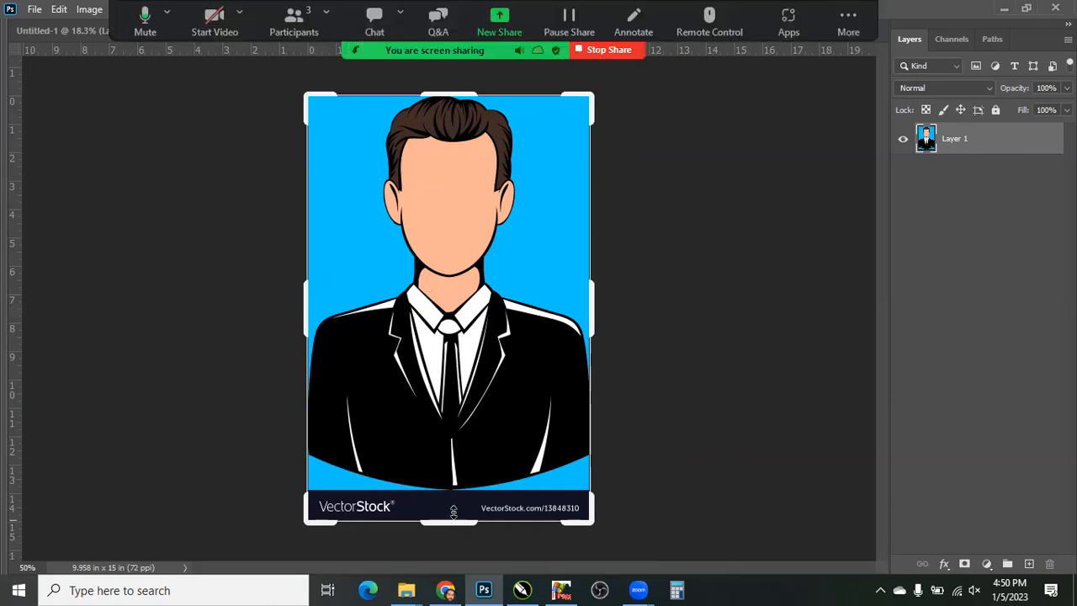
left_click_drag(453, 511, 450, 506)
key("Return")
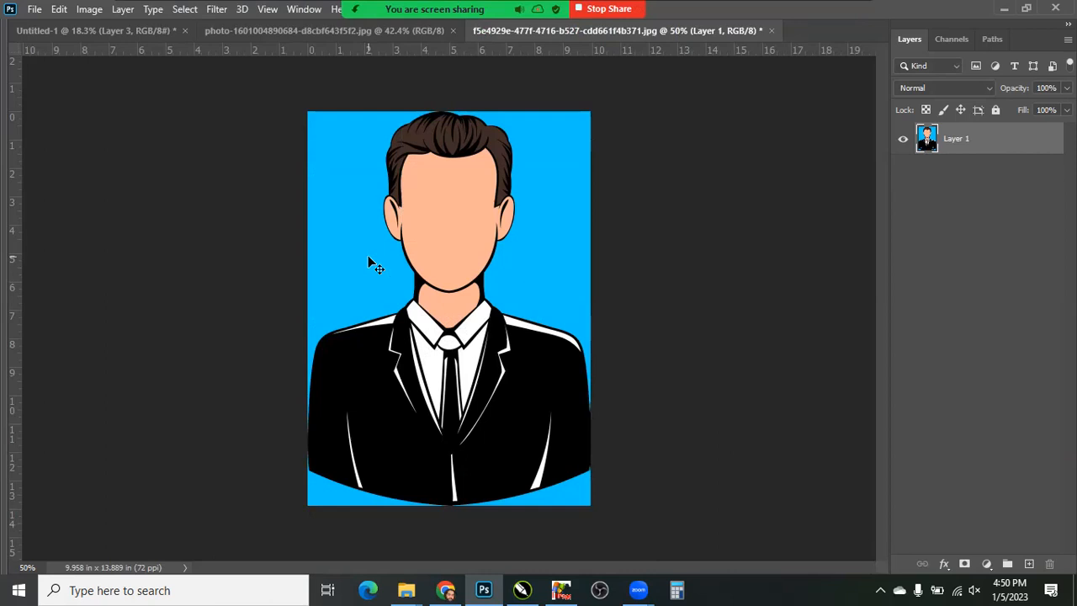
Select only the connected blue area on the right side of the man with the Magic Wand at tolerance 32
key("Tab")
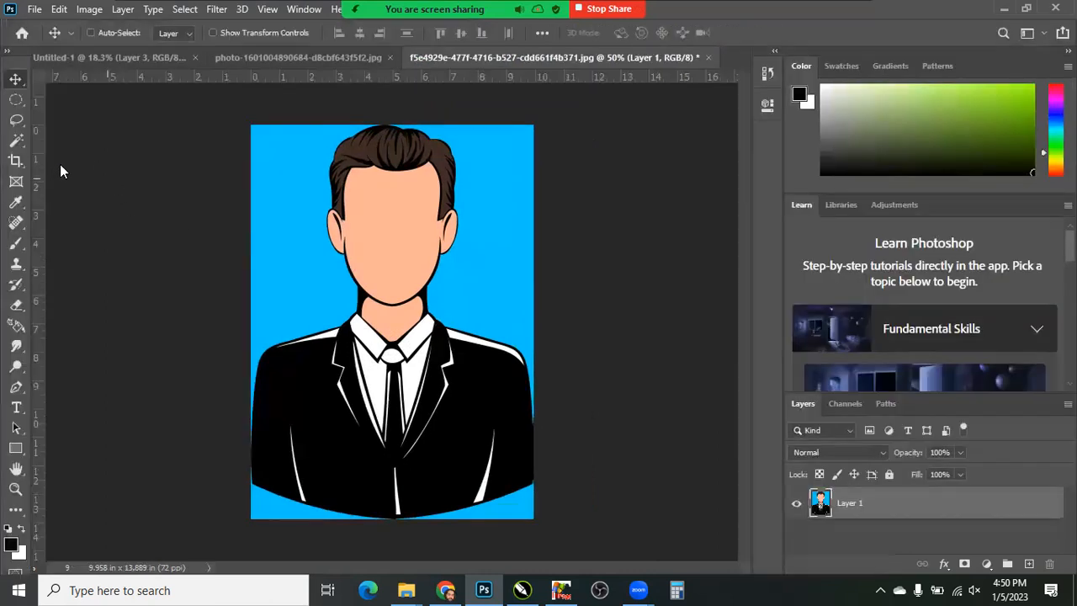
left_click(17, 135)
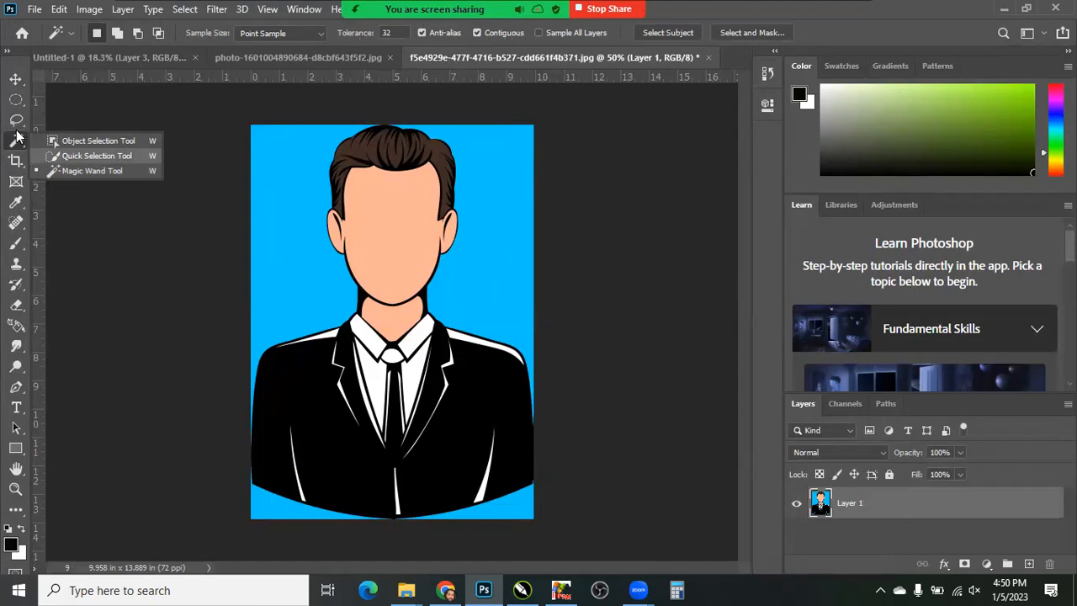
left_click(16, 135)
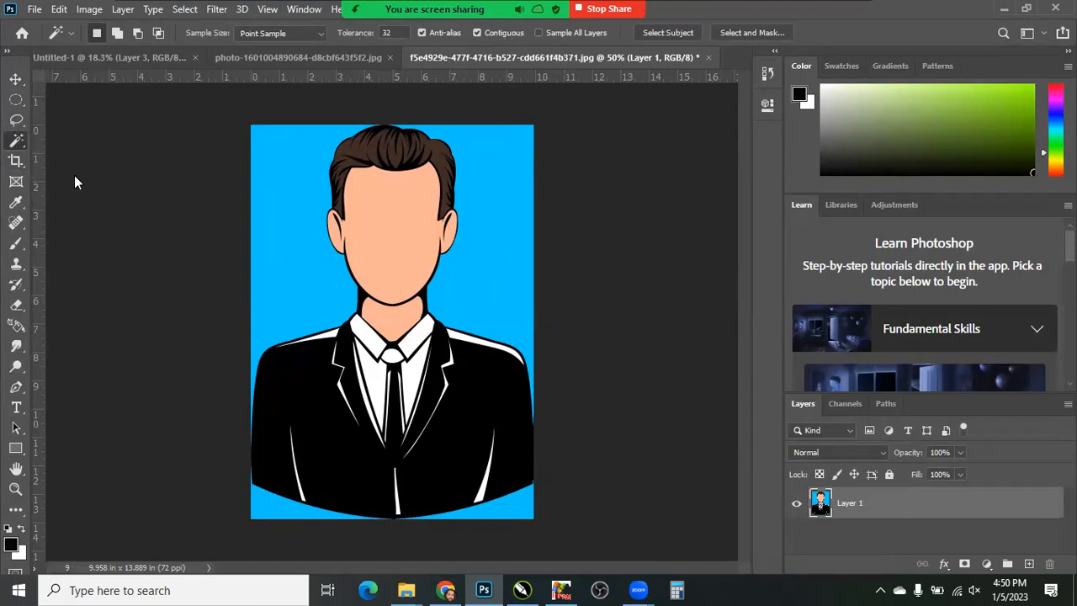
right_click(17, 141)
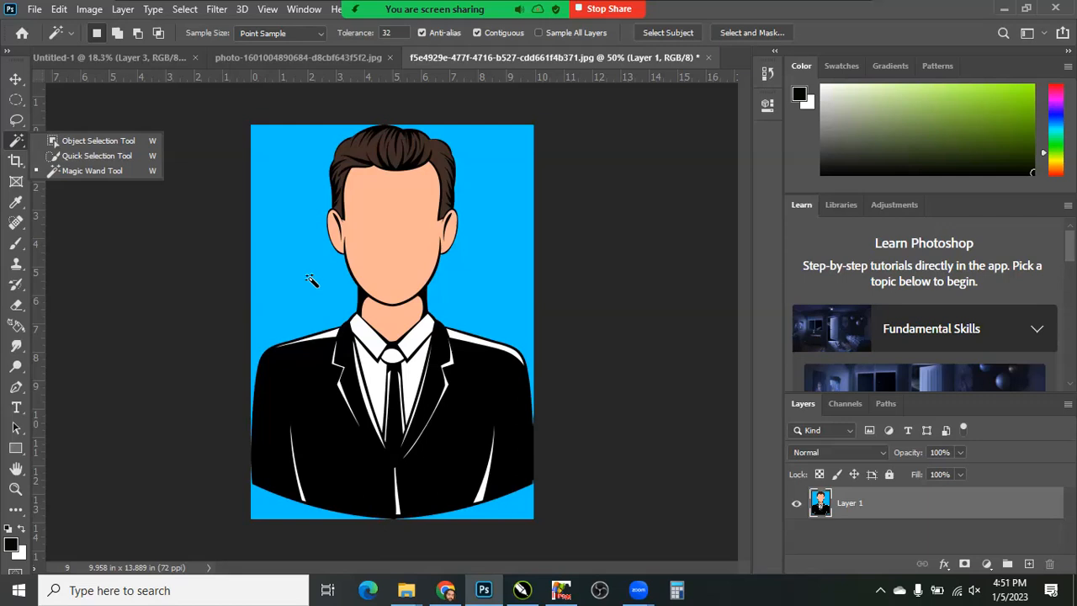
key("Escape")
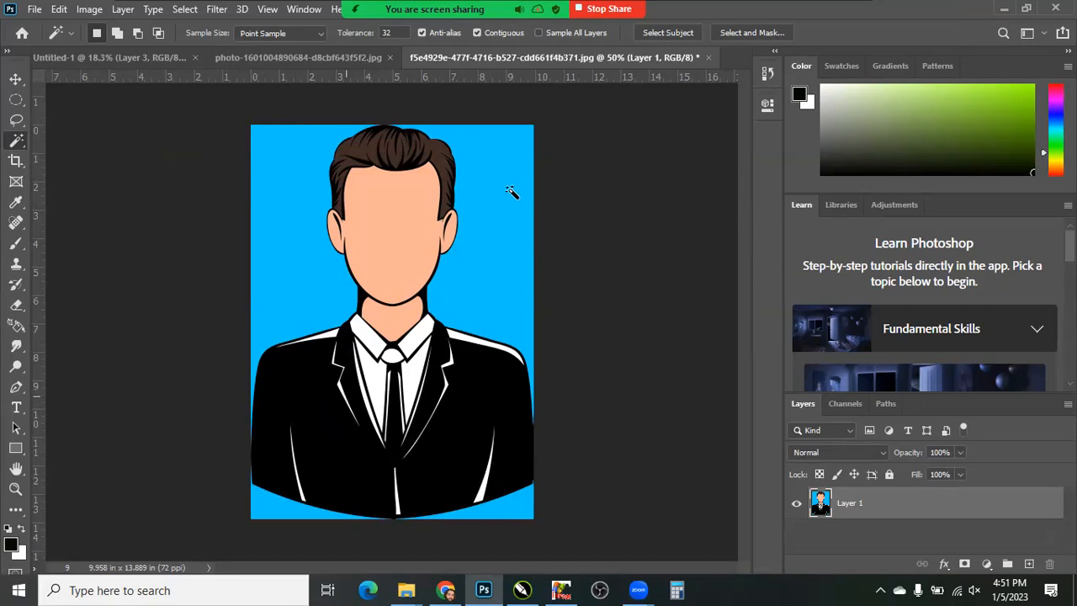
left_click(506, 300)
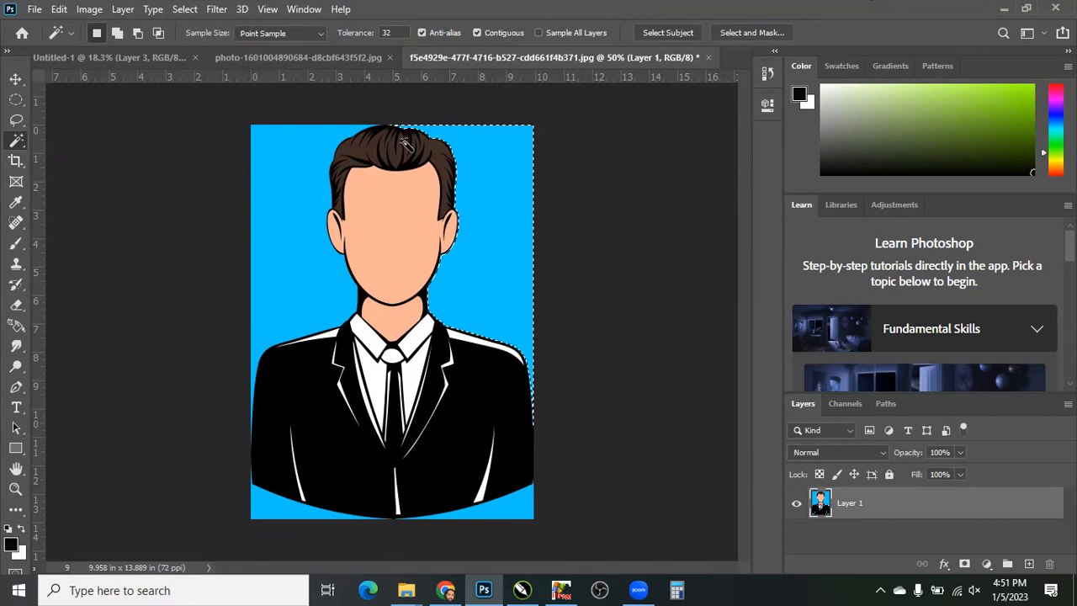
Clear the selection and turn off the Magic Wand's Contiguous option
key("ctrl+d")
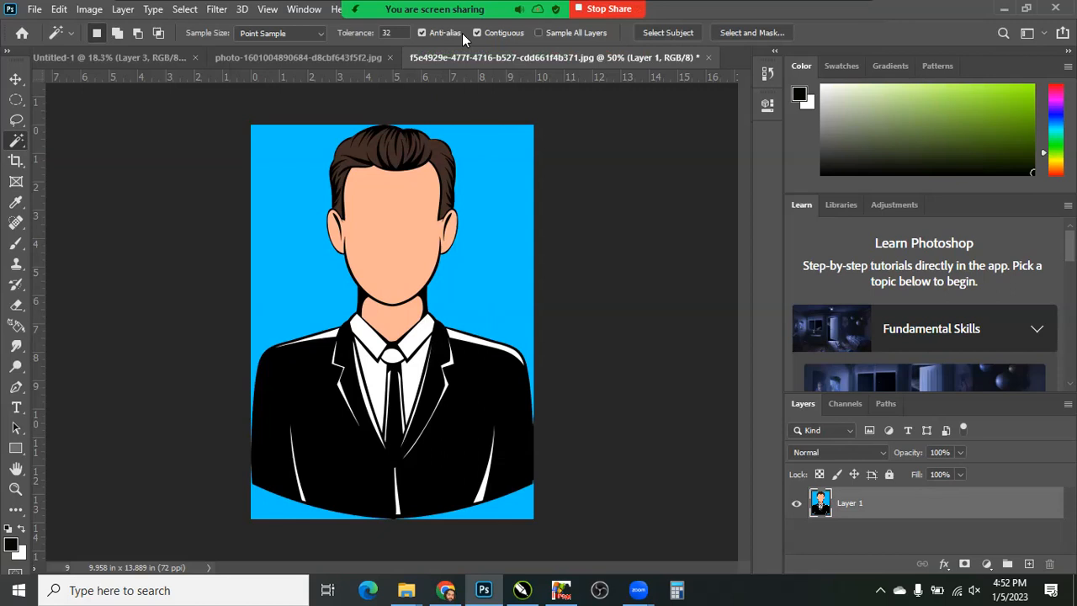
left_click(477, 33)
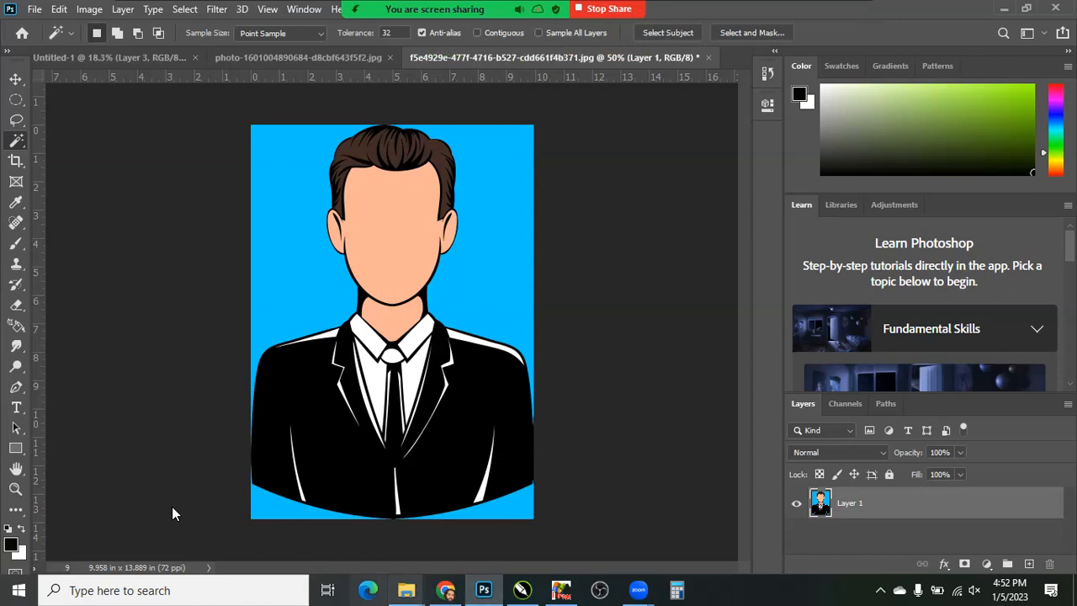
mouse_move(407, 590)
left_click(149, 515)
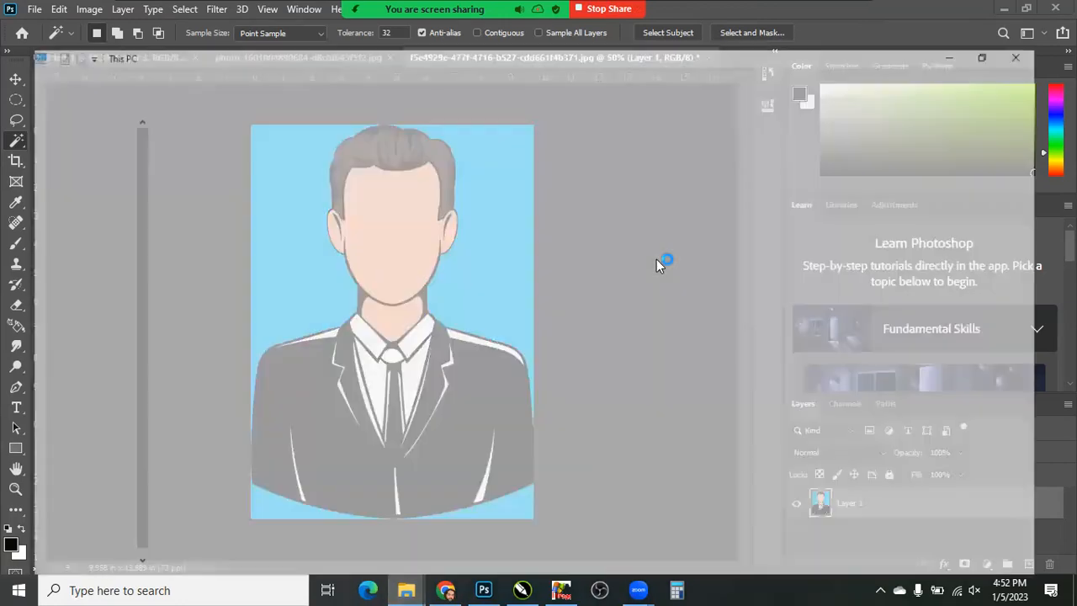
double_click(804, 232)
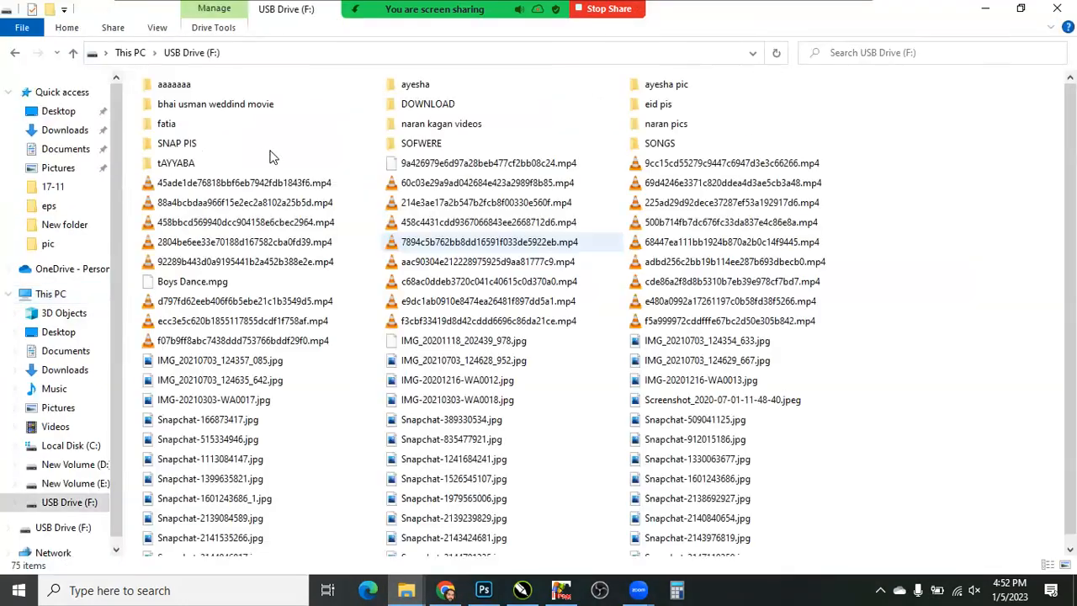
left_click(445, 148)
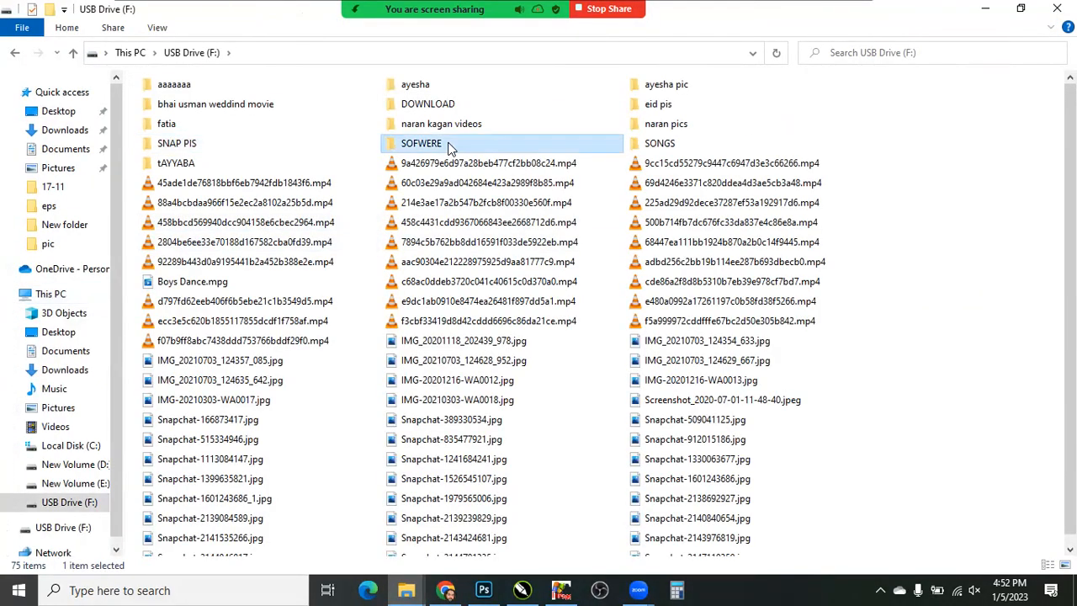
double_click(438, 146)
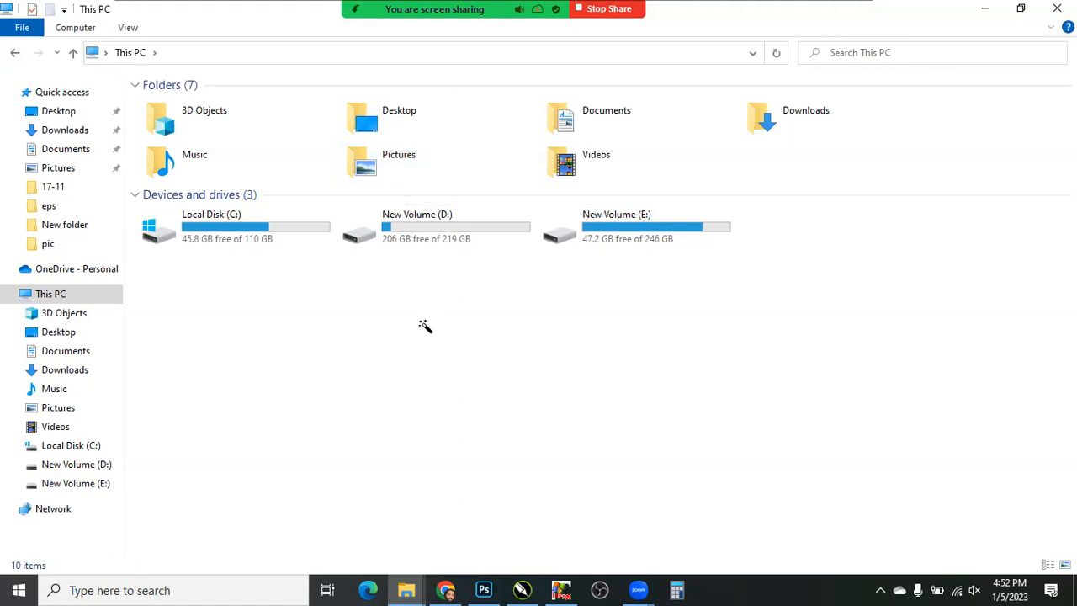
key("alt+Tab")
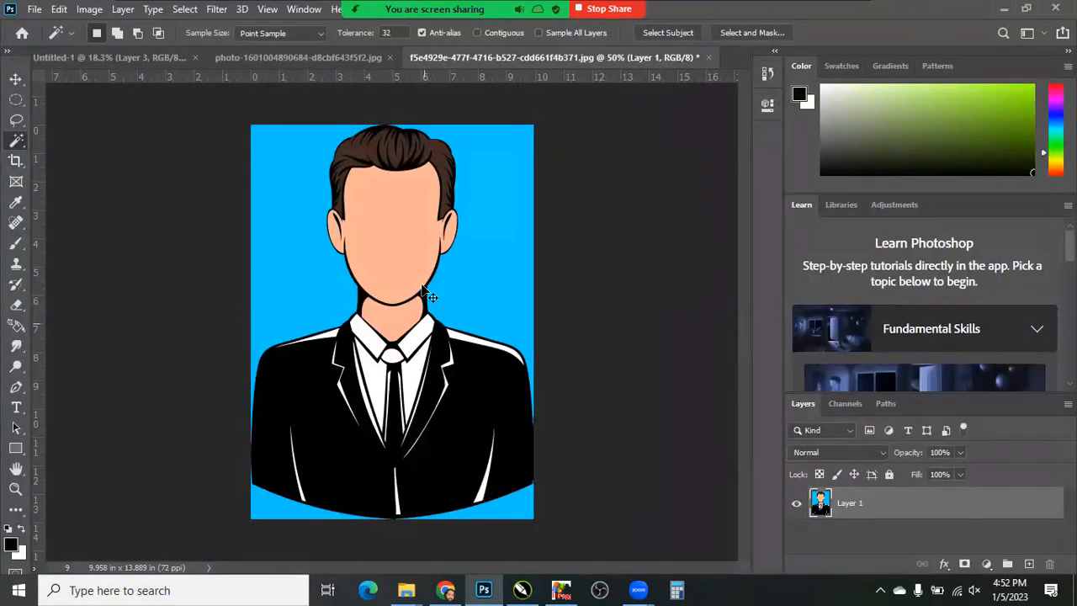
key("v")
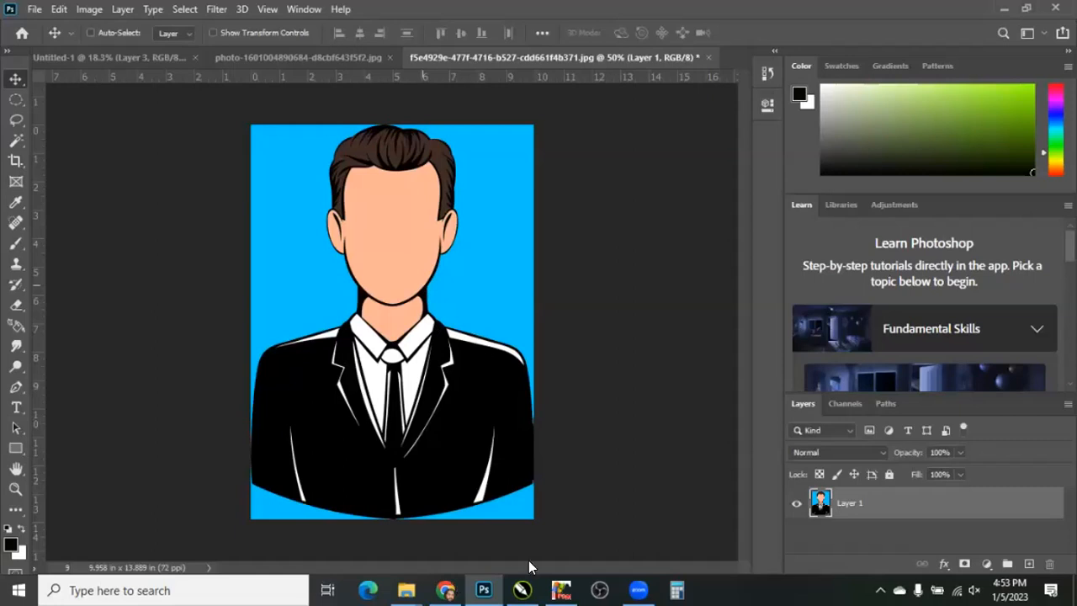
left_click(644, 587)
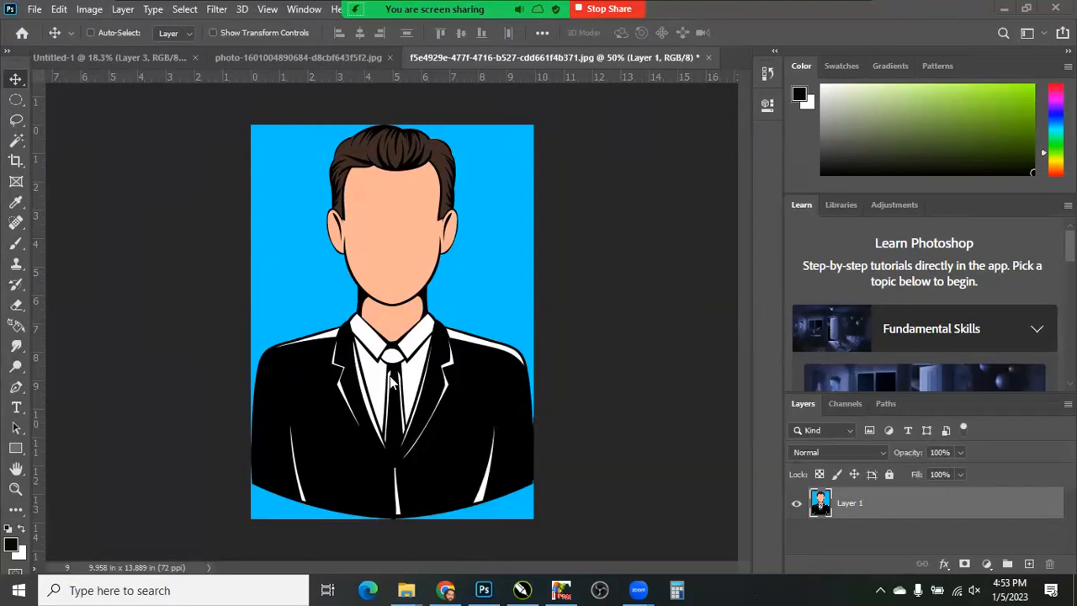
left_click(411, 290)
right_click(391, 274)
left_click(412, 282)
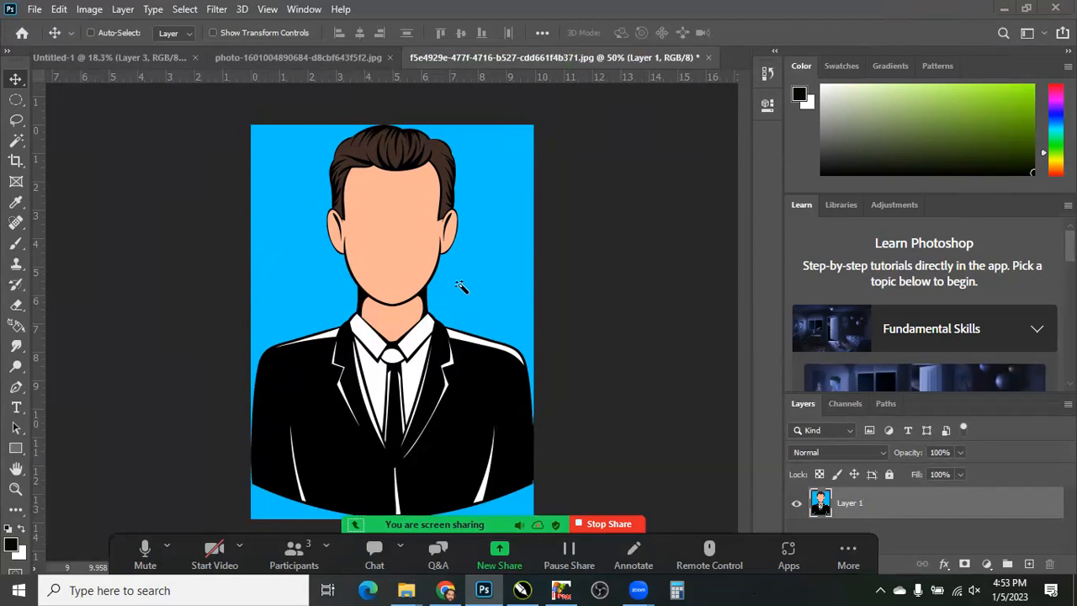
Use the non-contiguous Magic Wand to select the blue background, black suit, white shirt and brown hair one by one, ending on the blue background
key("w")
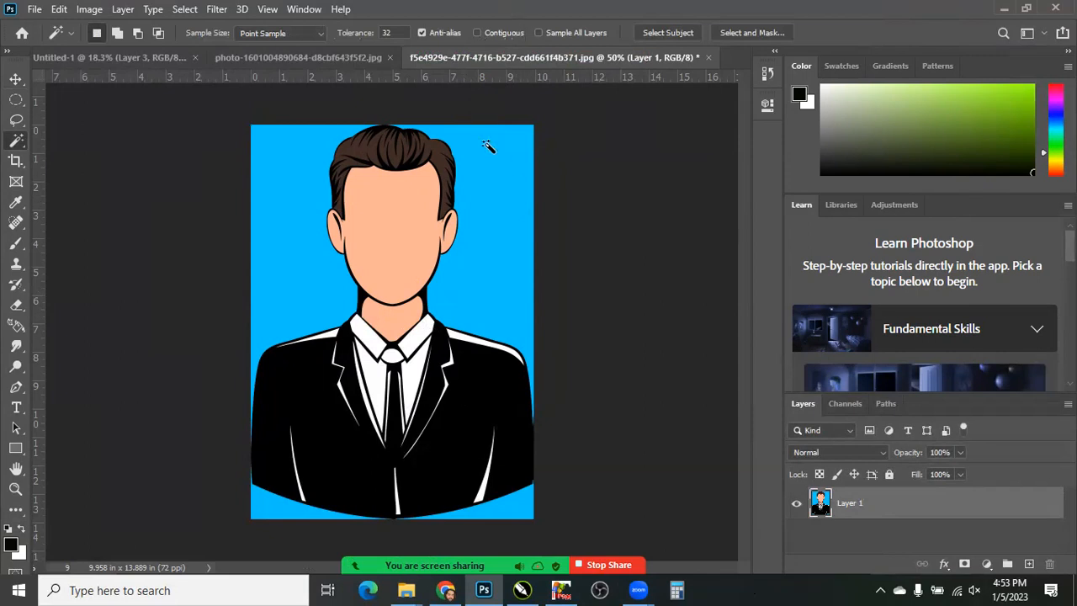
left_click(256, 211)
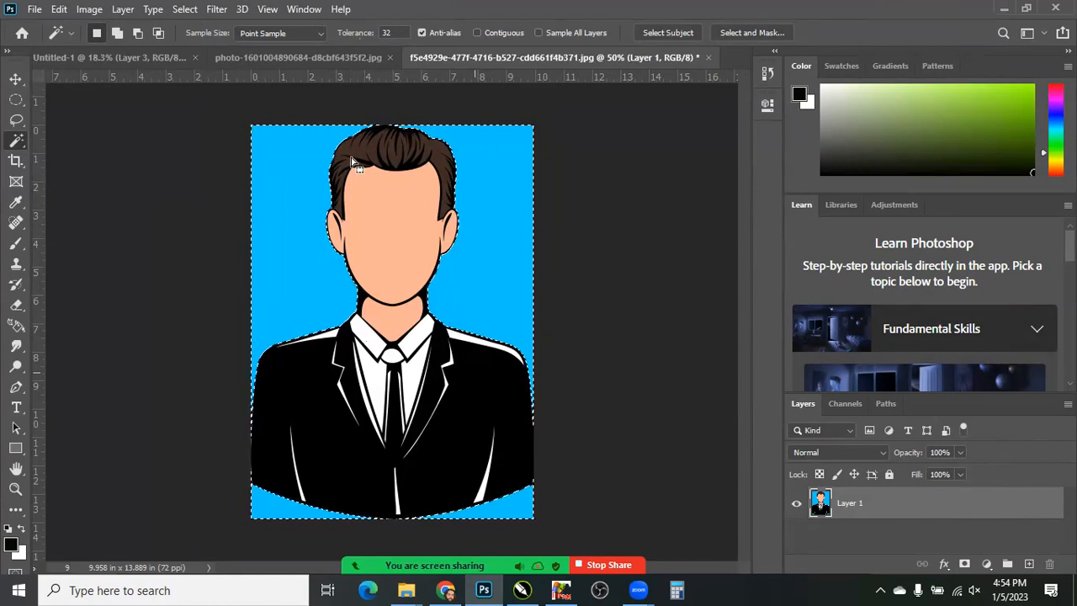
left_click(359, 457)
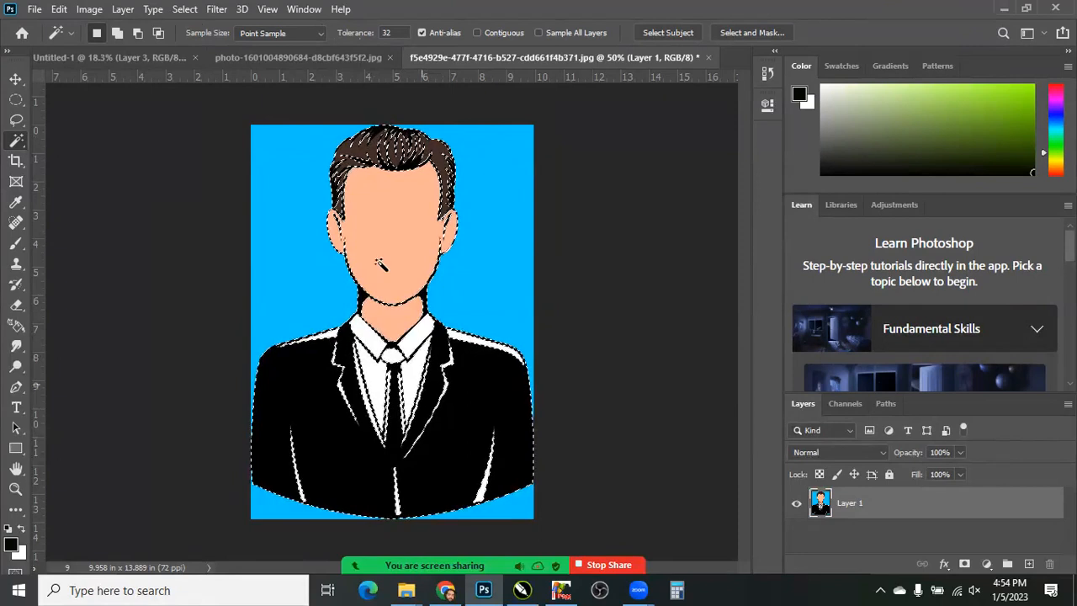
left_click(392, 427)
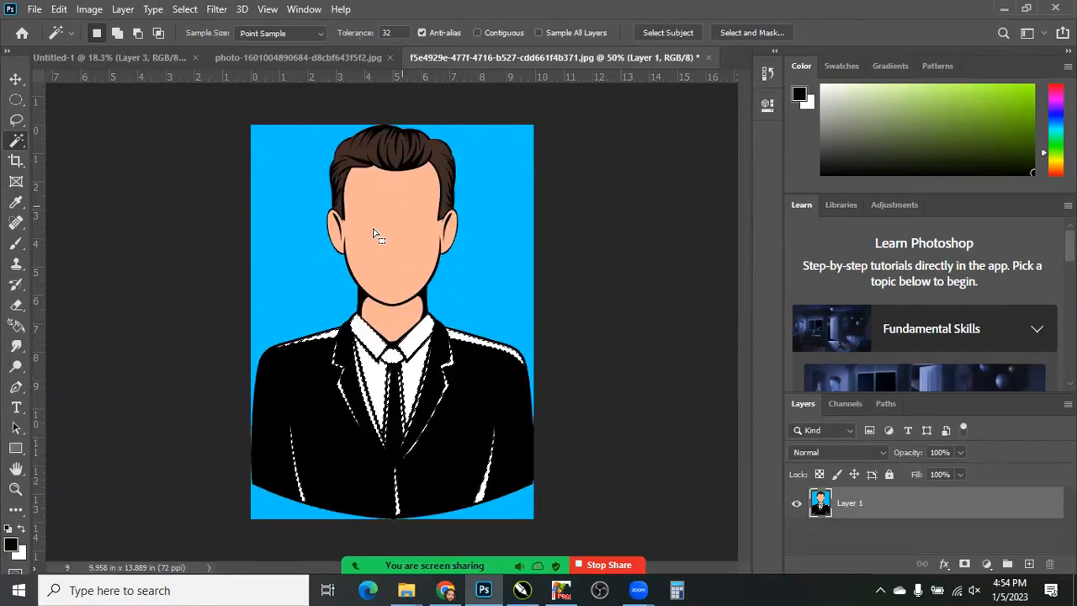
left_click(360, 154)
left_click(362, 158)
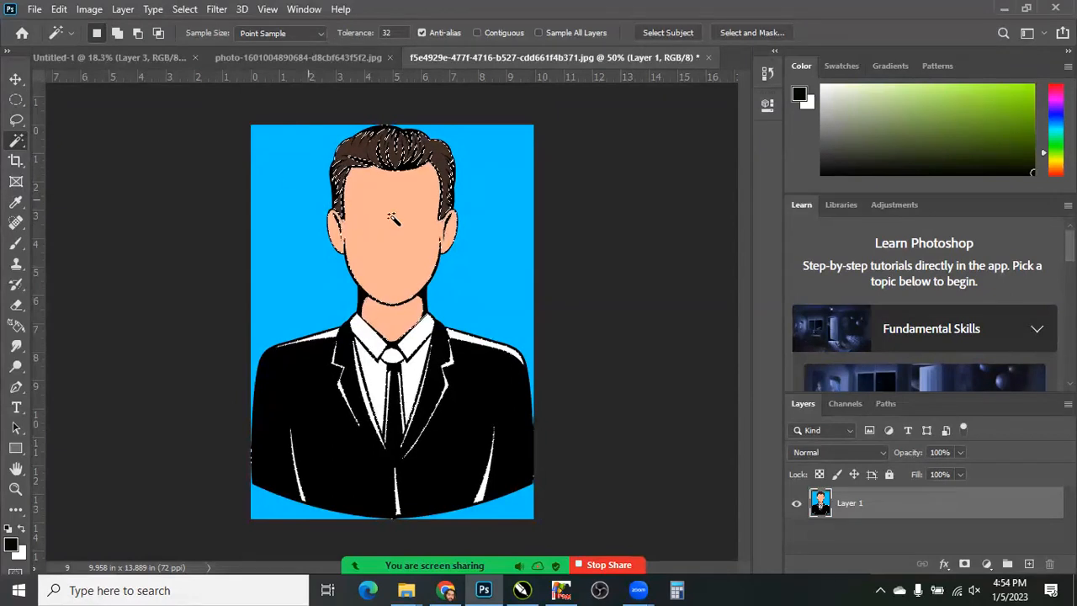
left_click(528, 246)
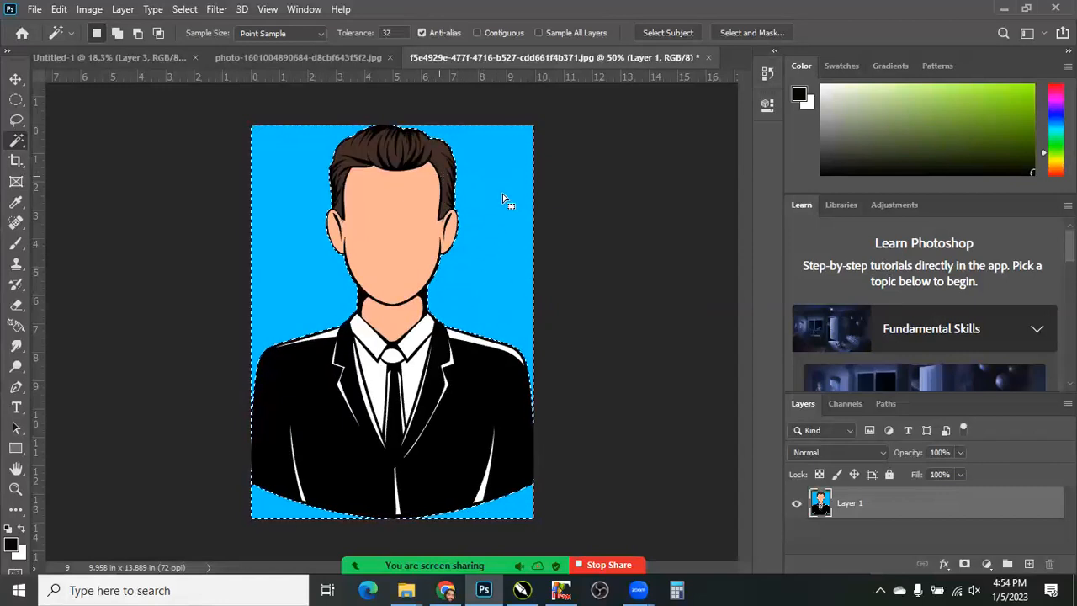
Turn Contiguous back on and select the separate blue areas around the man one by one, ending with the lower-right corner
left_click(477, 33)
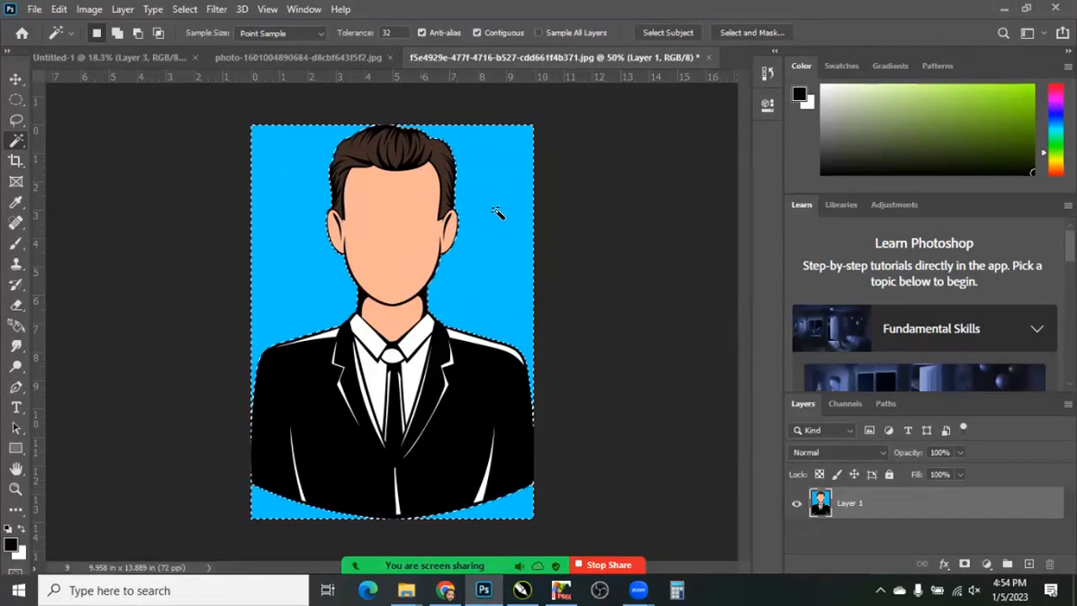
left_click(503, 242)
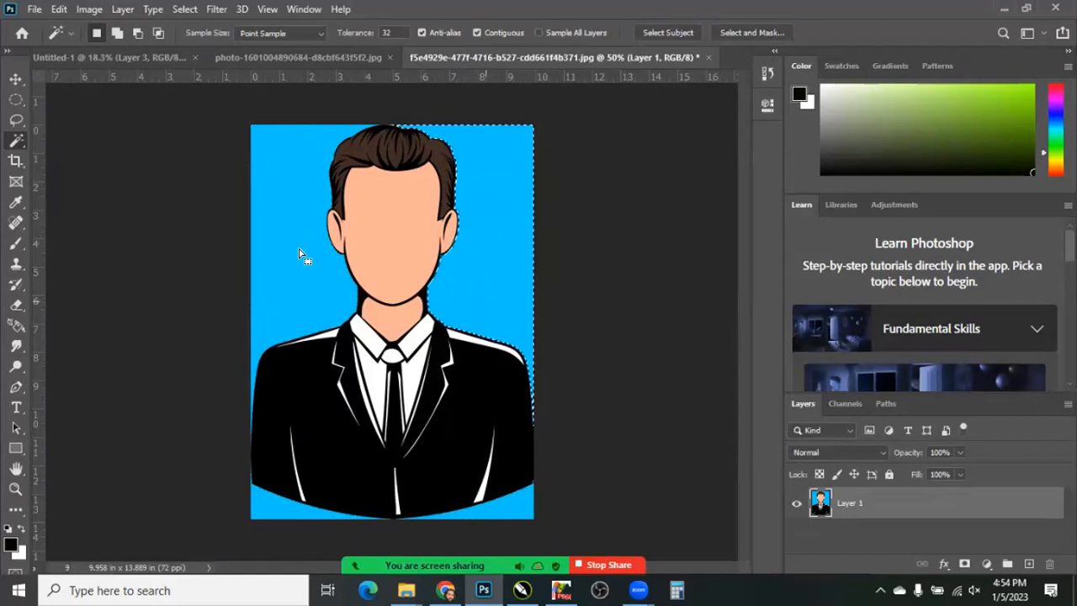
left_click(286, 214)
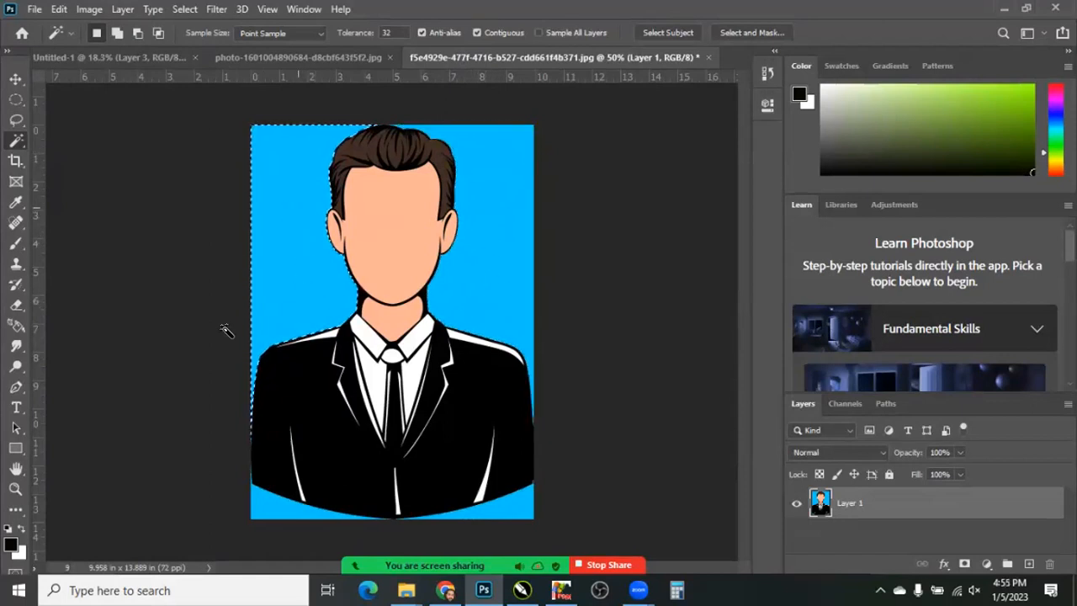
left_click(370, 511)
left_click(464, 520)
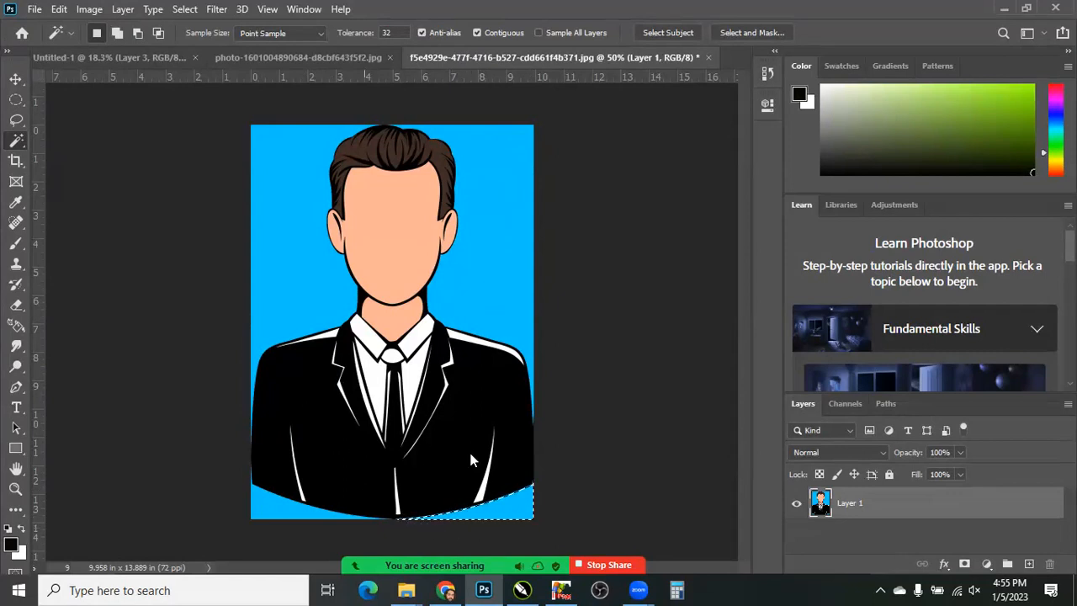
Turn off the Magic Wand's Contiguous option, select all the black areas of the illustration, and clear the selection
left_click(438, 436)
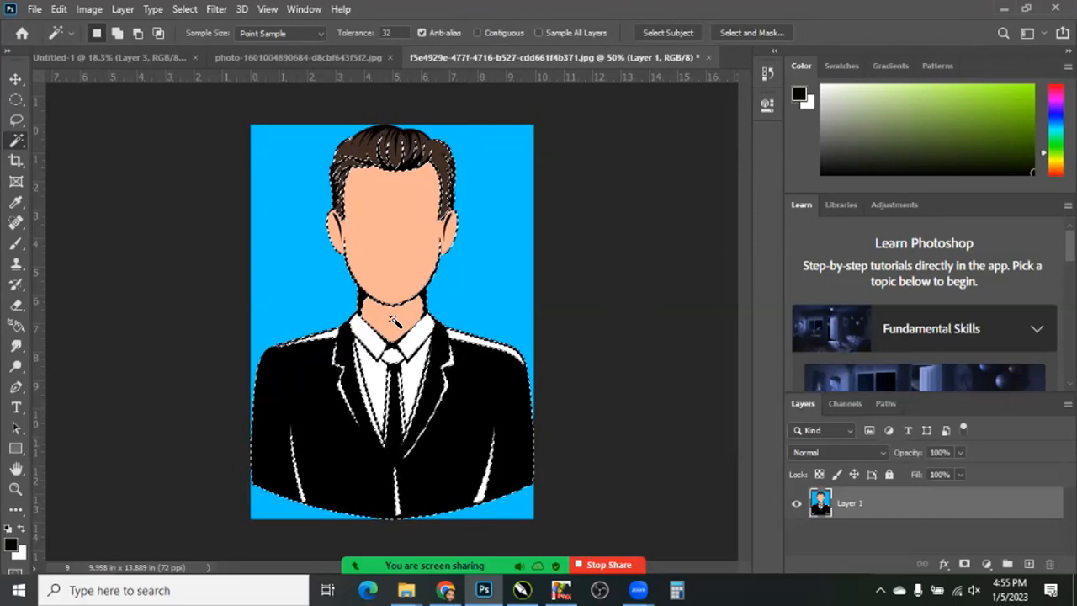
key("ctrl+d")
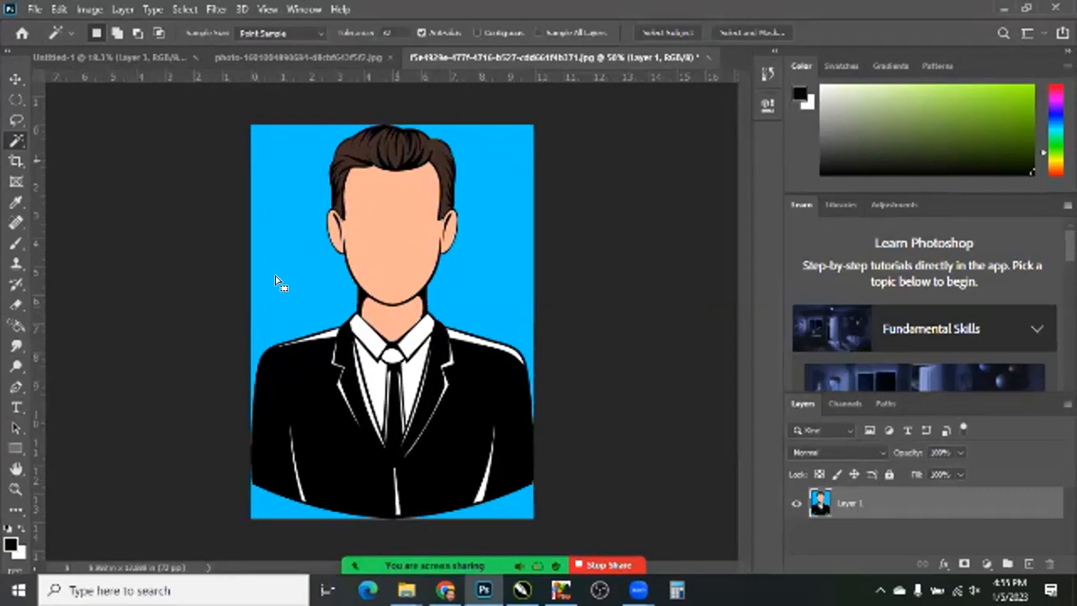
Try deleting the entire blue background with the non-contiguous Magic Wand and moving the cut-out man around the canvas
left_click(281, 305)
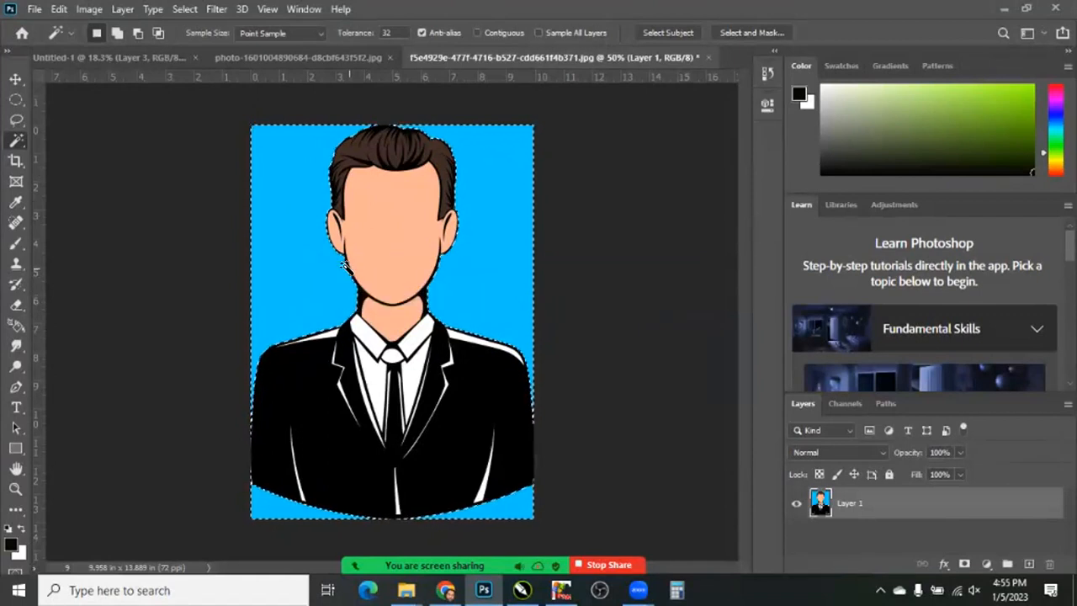
key("Delete")
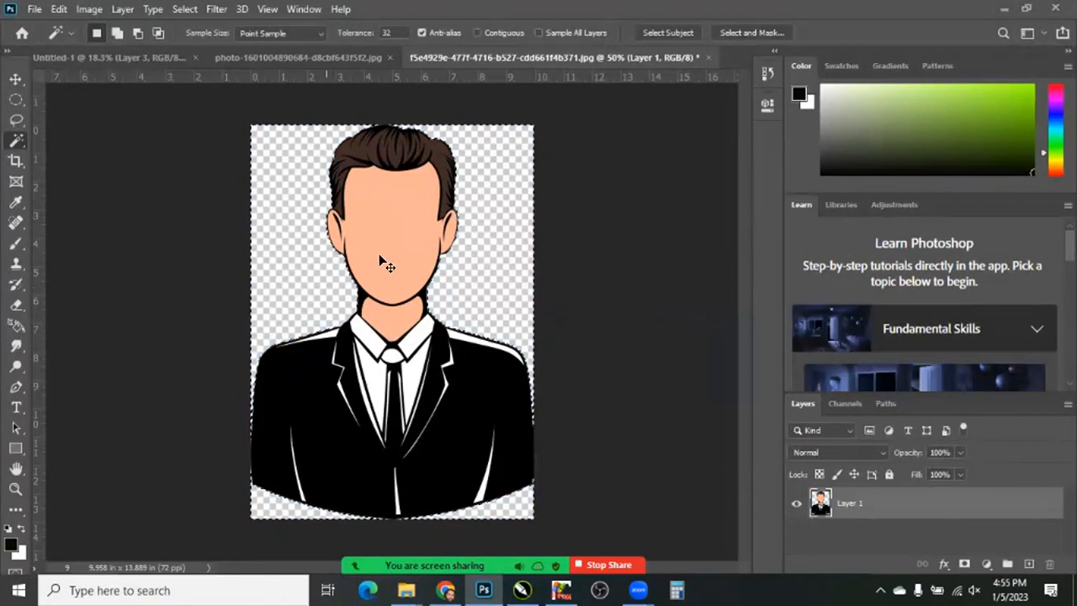
key("ctrl+d")
key("v")
left_click_drag(392, 244, 437, 272)
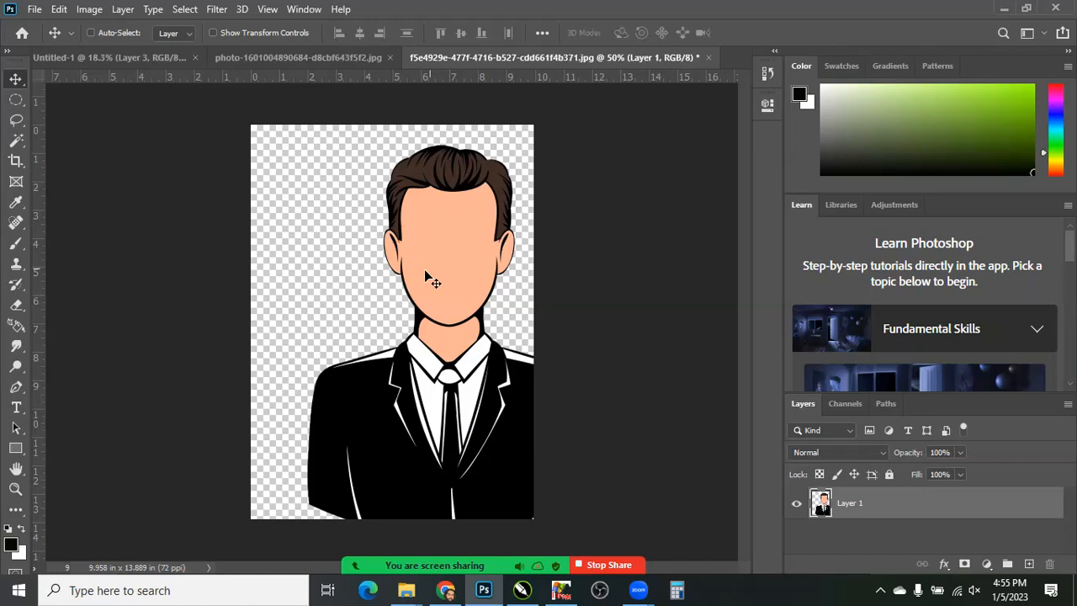
left_click_drag(421, 270, 365, 260)
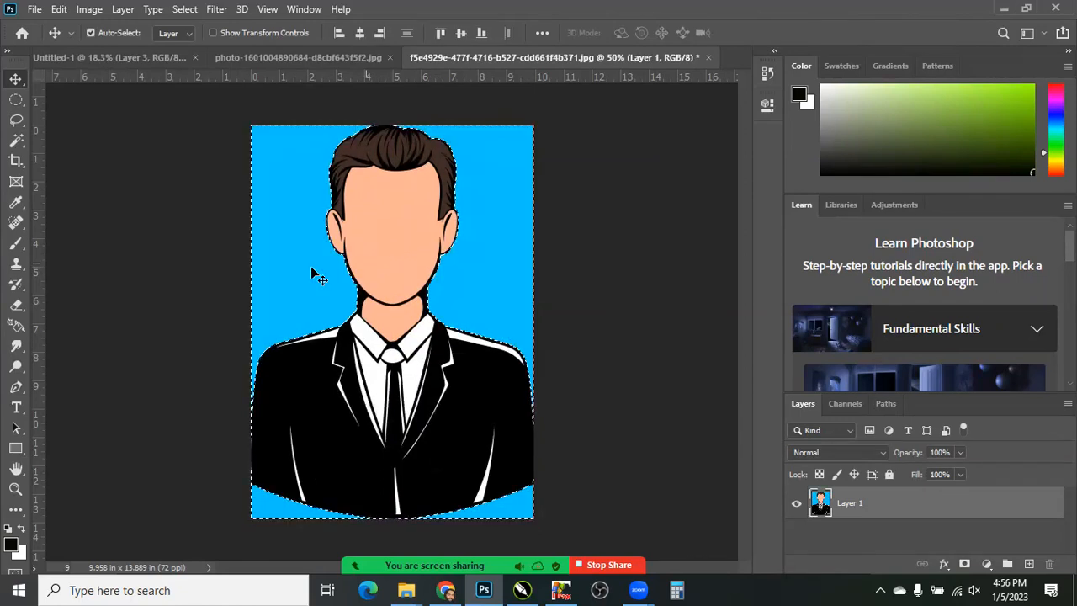
Select the whole blue background again with the non-contiguous Magic Wand and delete it, leaving only the man
key("ctrl+d")
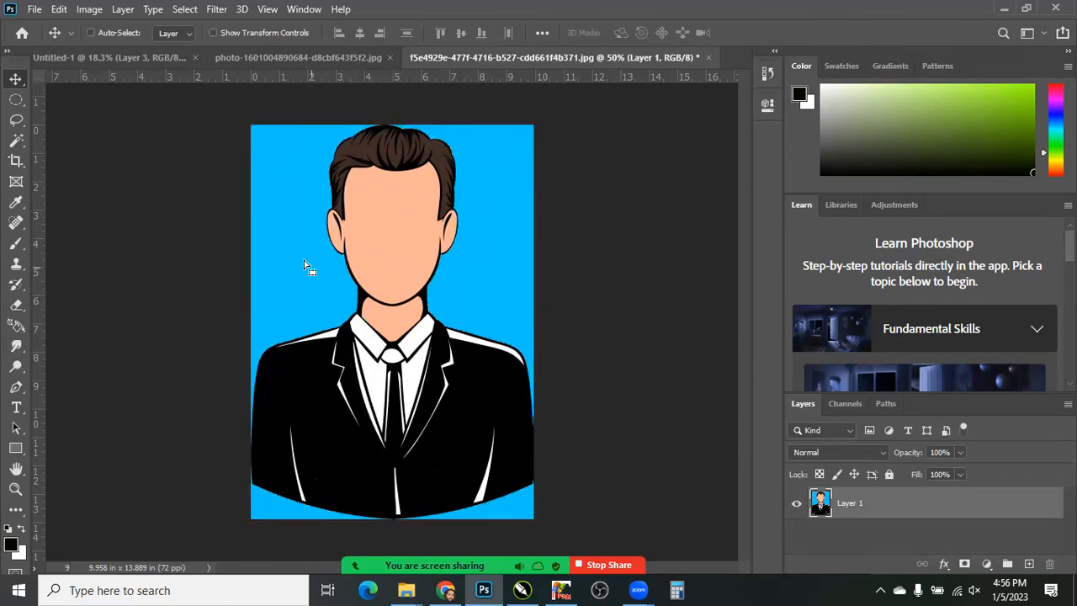
key("w")
left_click(300, 264)
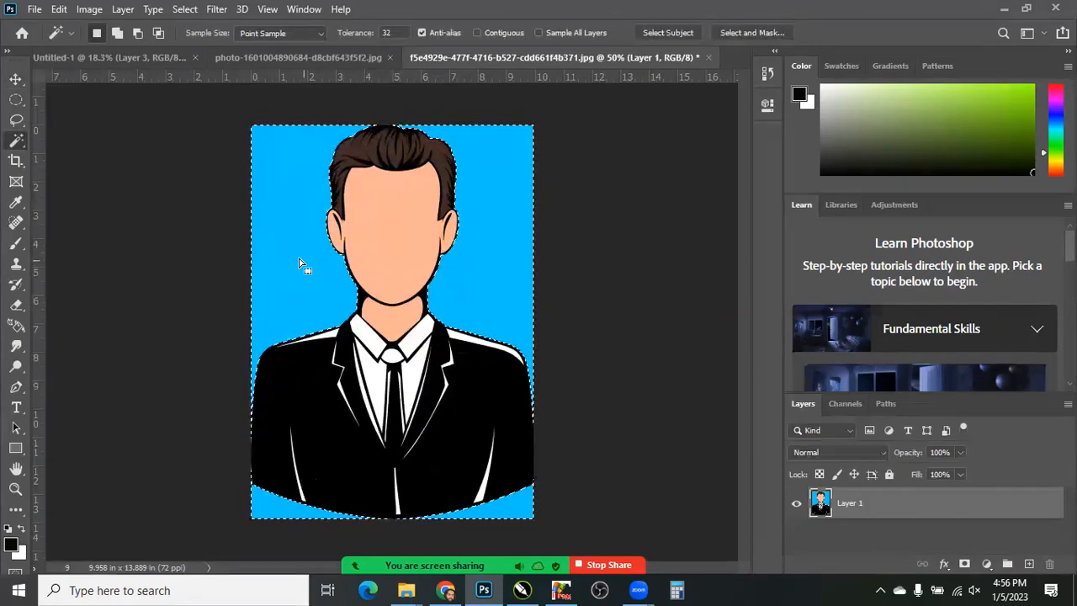
key("Delete")
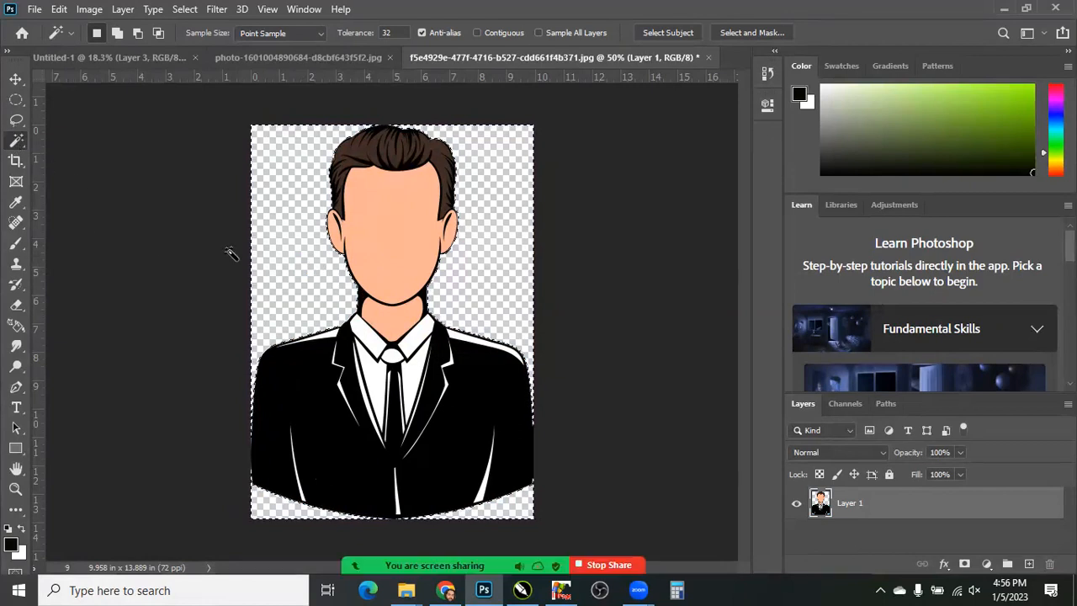
Cycle through the Object Selection, Quick Selection and Magic Wand tools, ending on the Magic Wand, and clear the selection
right_click(17, 140)
left_click(18, 142)
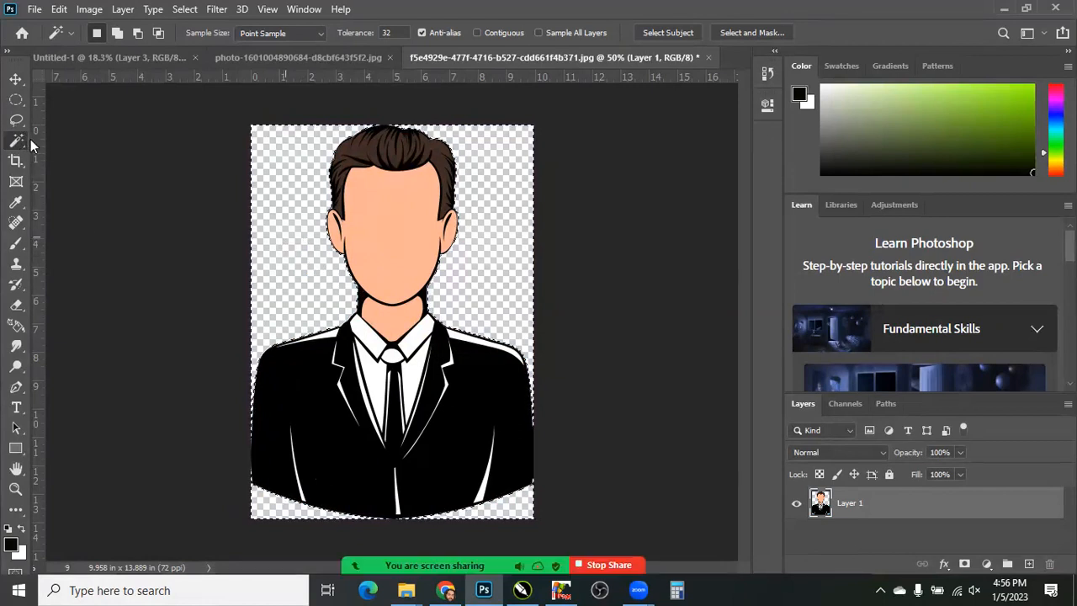
right_click(16, 141)
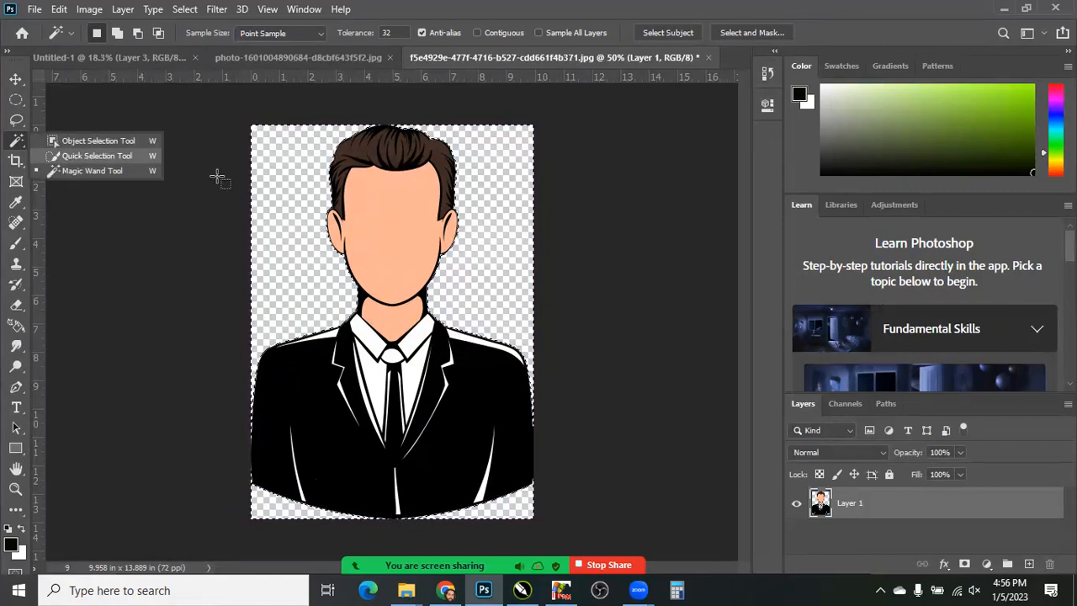
left_click(85, 141)
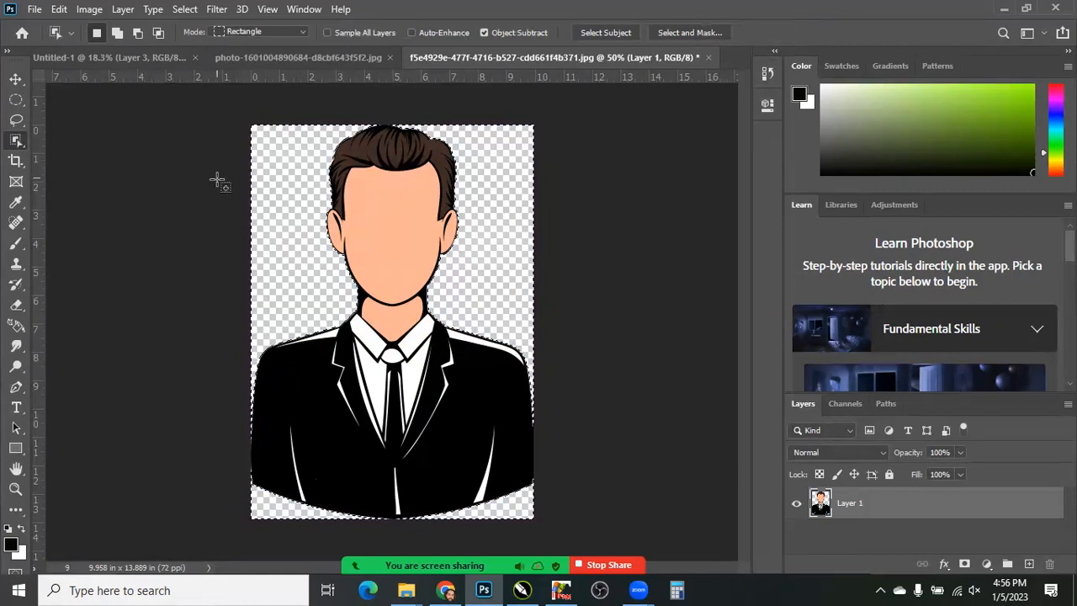
key("shift")
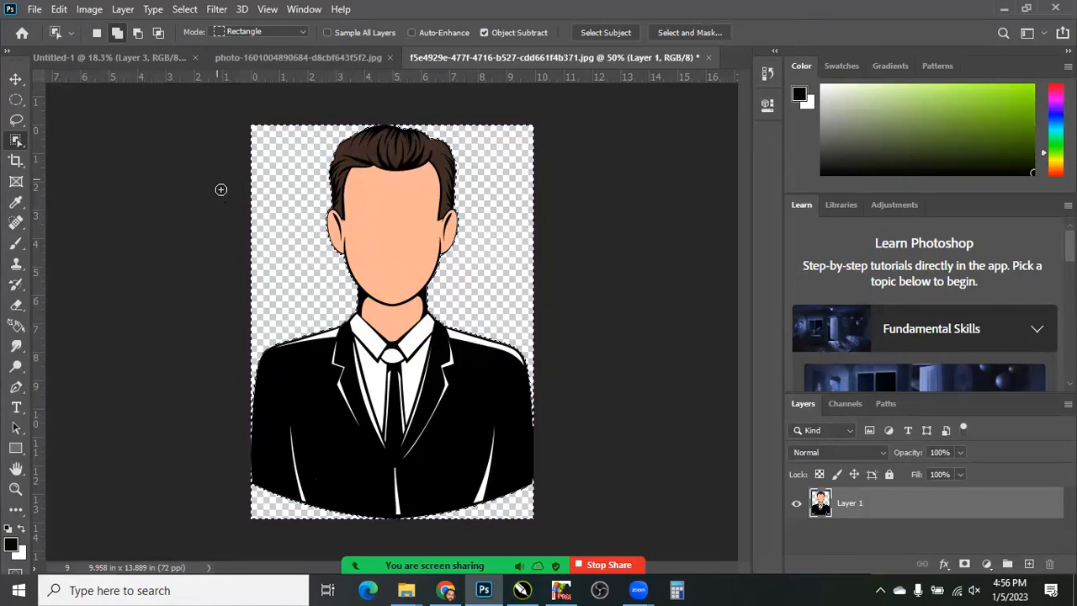
key("shift+w")
key("shift+w")
key("shift+w")
key("shift+w")
key("shift+w")
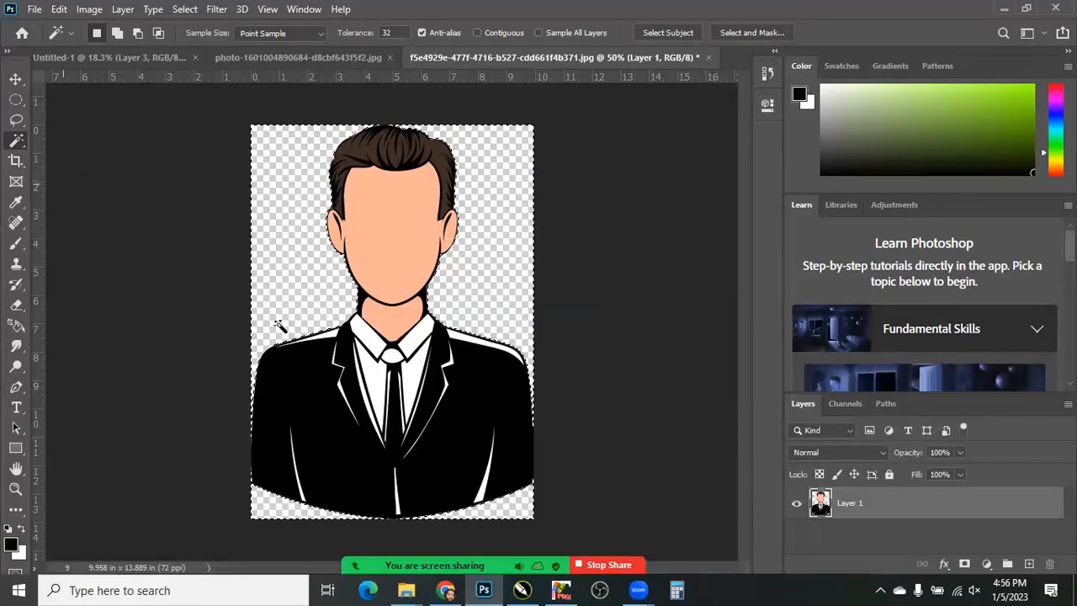
key("ctrl+d")
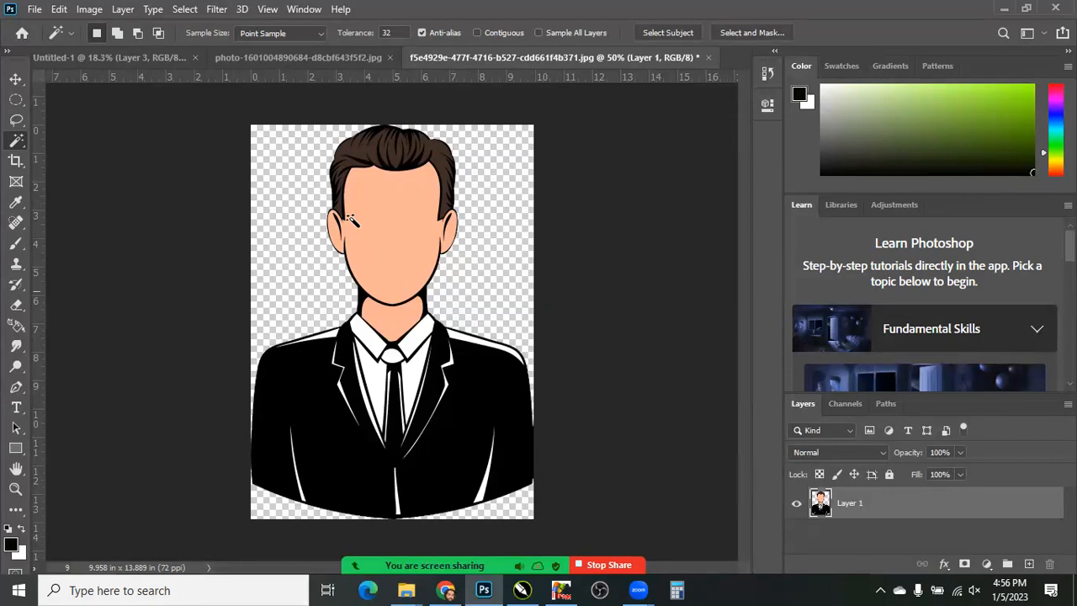
Show the tools grouped with the Crop tool and return to the Move tool
left_click(16, 161)
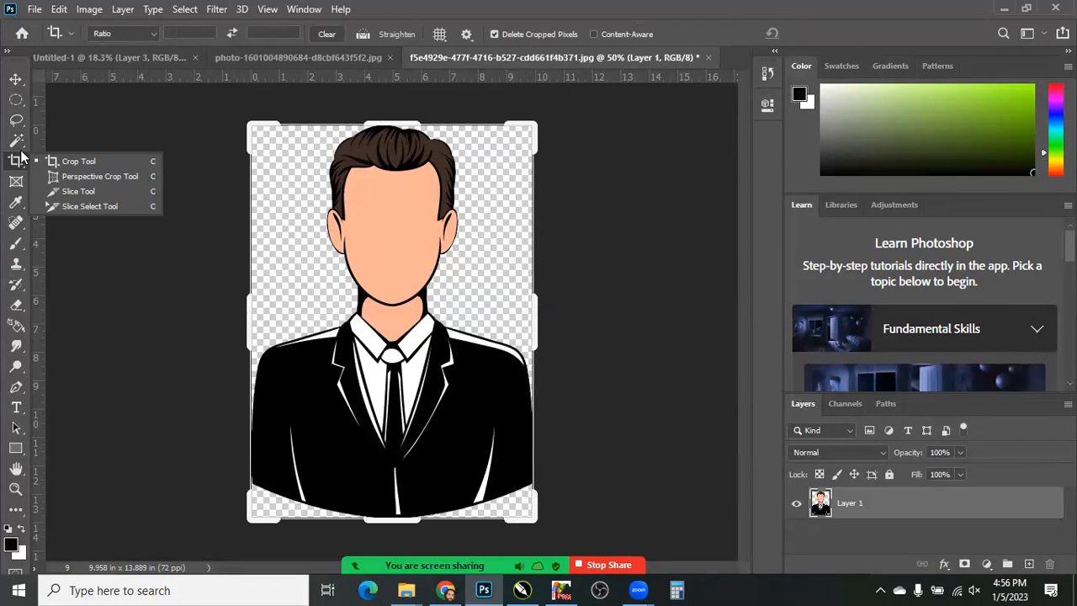
left_click(21, 158)
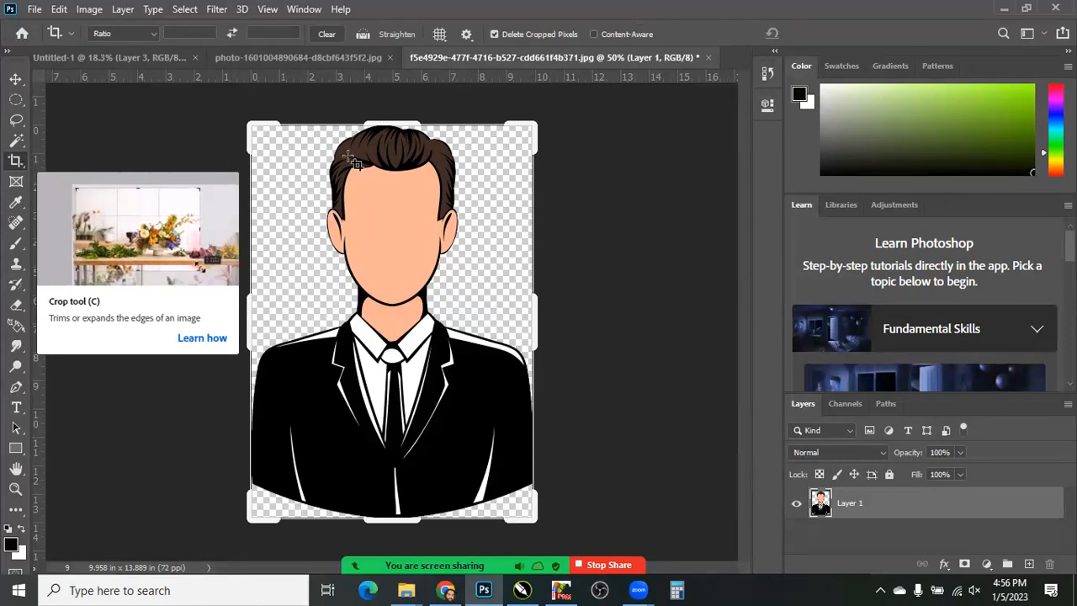
key("v")
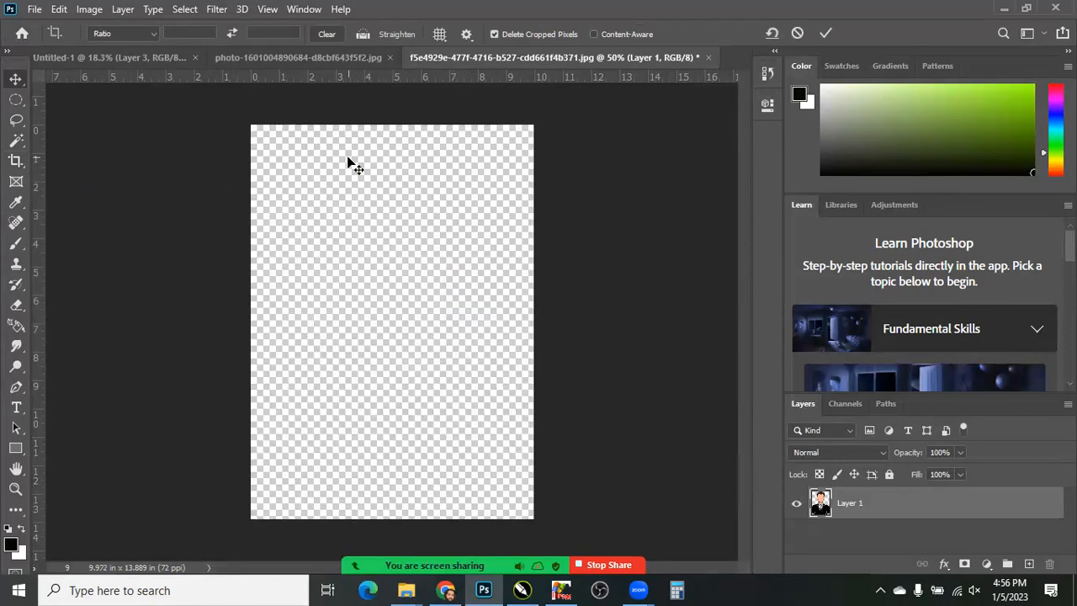
Switch to the Untitled-1 document and look through the Desktop's pic folder and its today subfolders for an image to open
key("ctrl+shift+Tab")
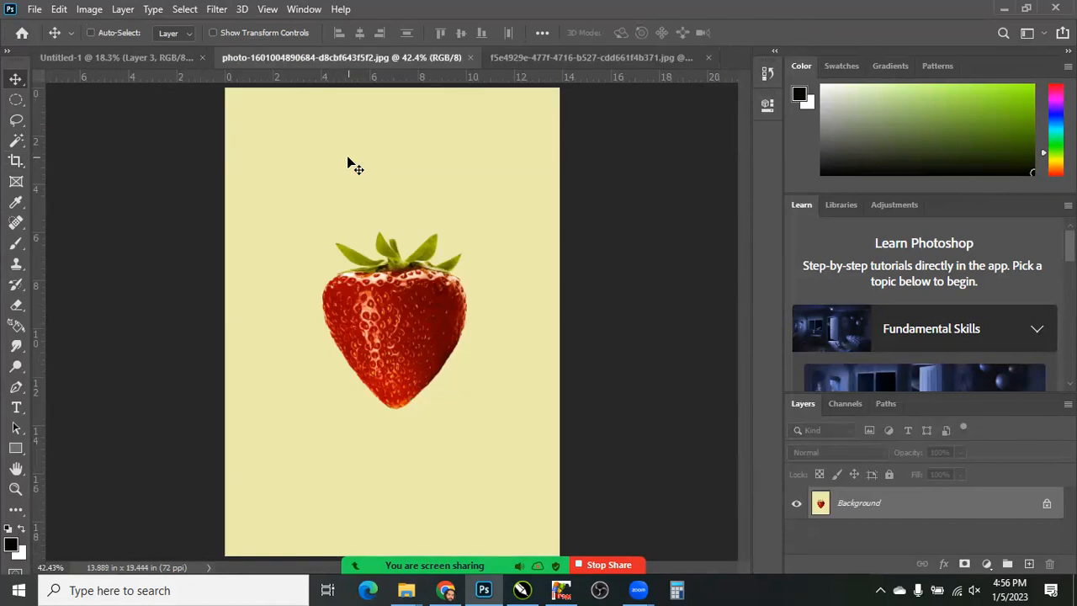
key("ctrl+shift+Tab")
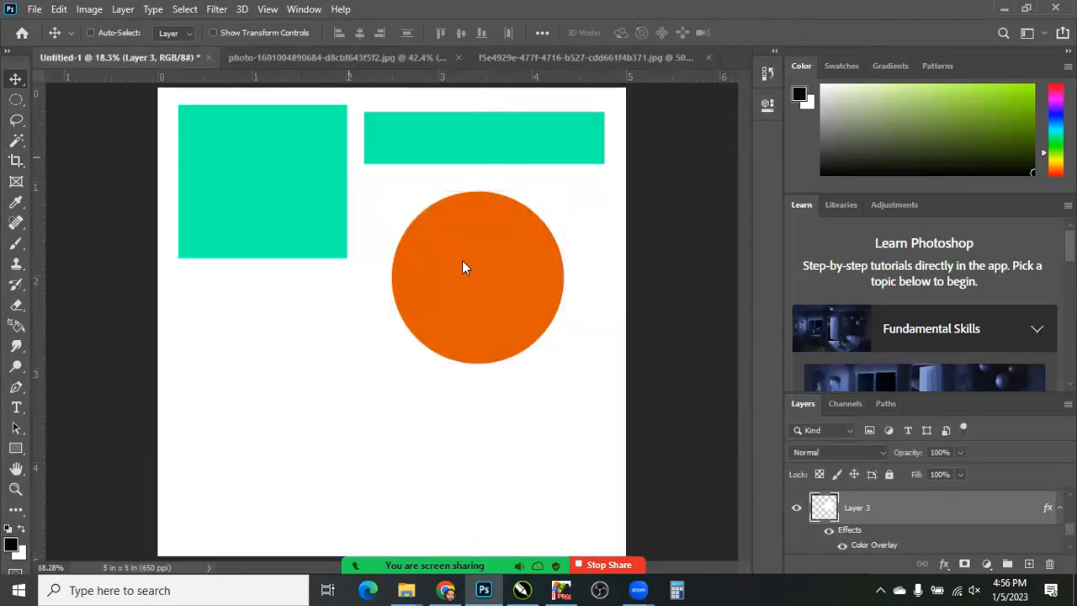
key("ctrl+o")
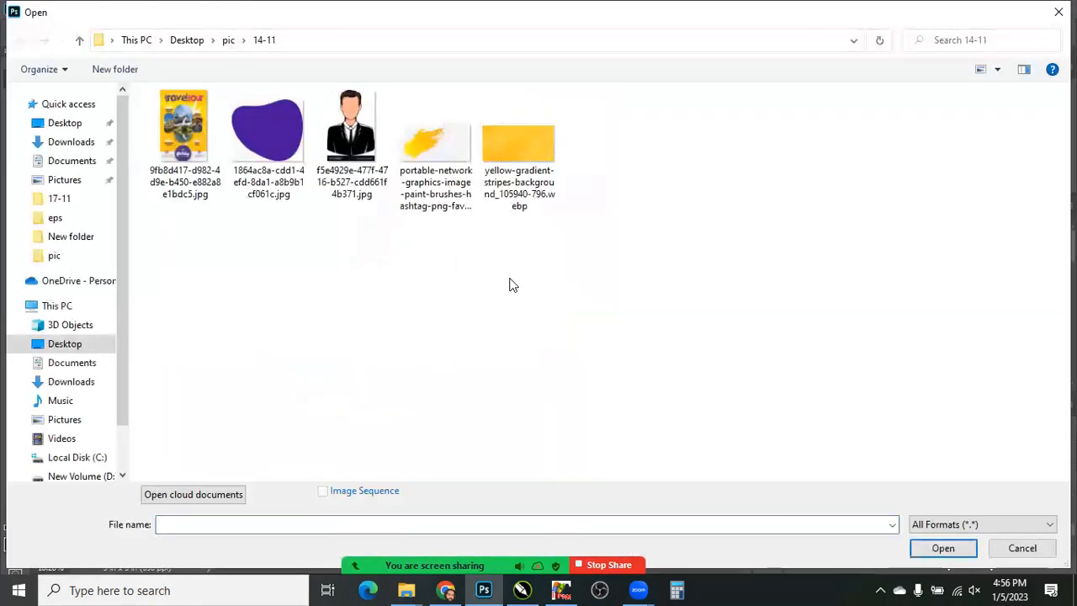
left_click(228, 41)
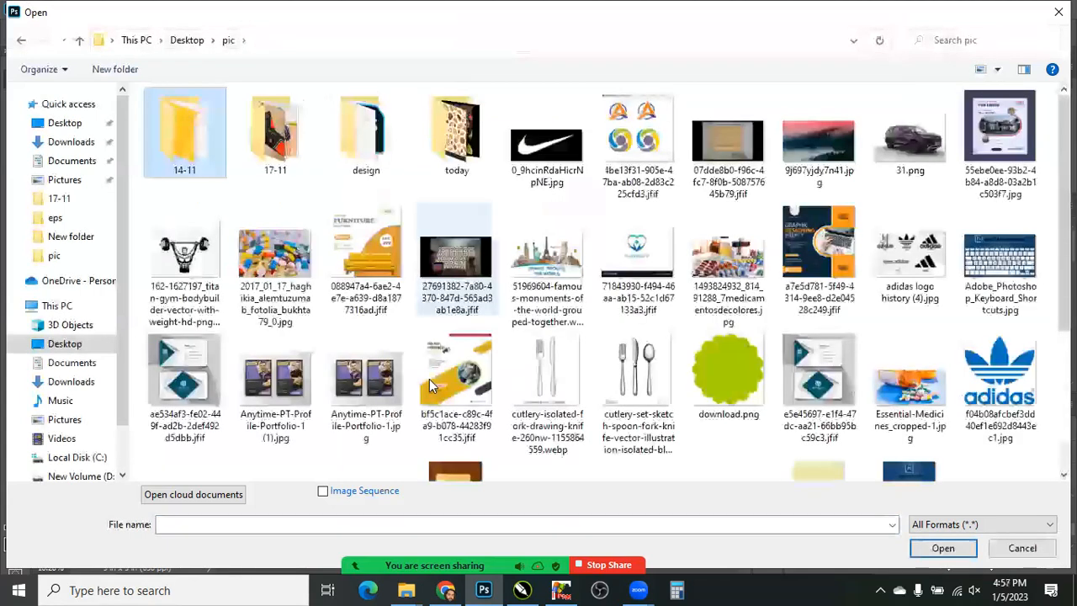
left_click(712, 268)
scroll(712, 270, "down", 3)
scroll(711, 269, "up", 3)
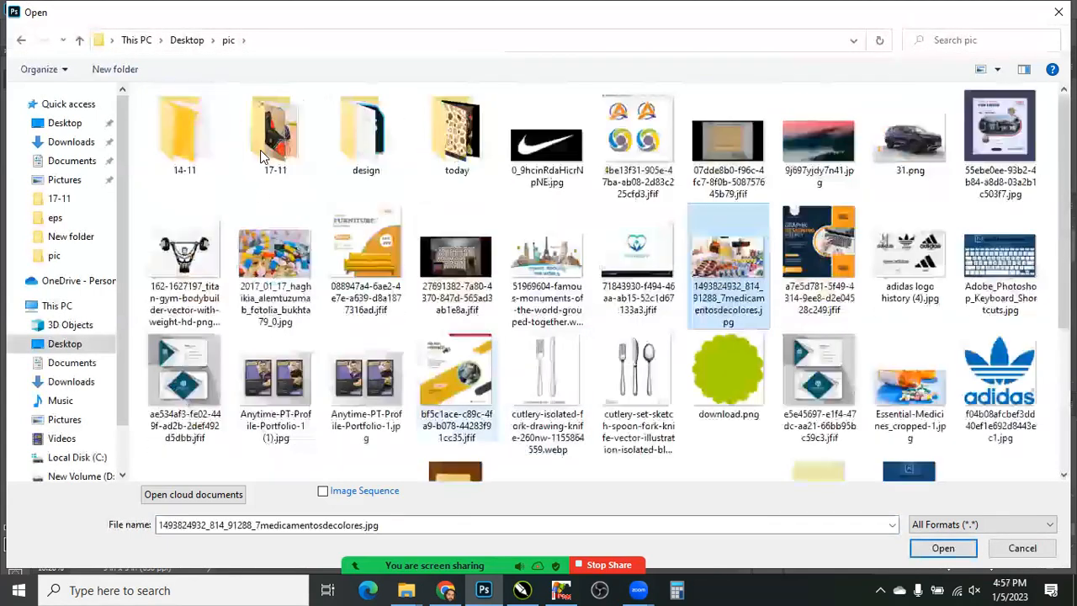
key("alt+Up")
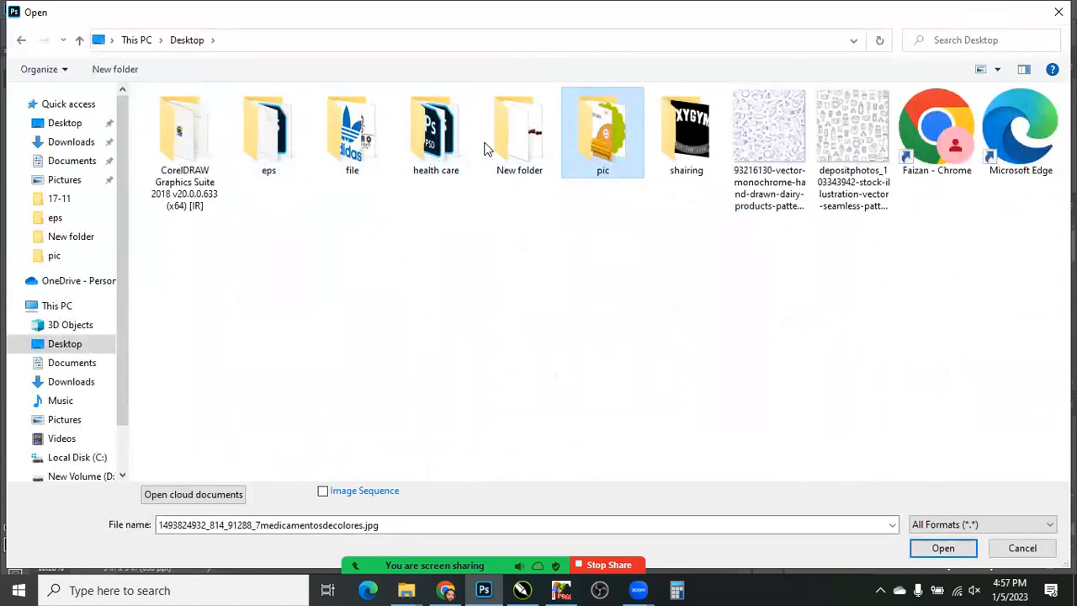
key("Return")
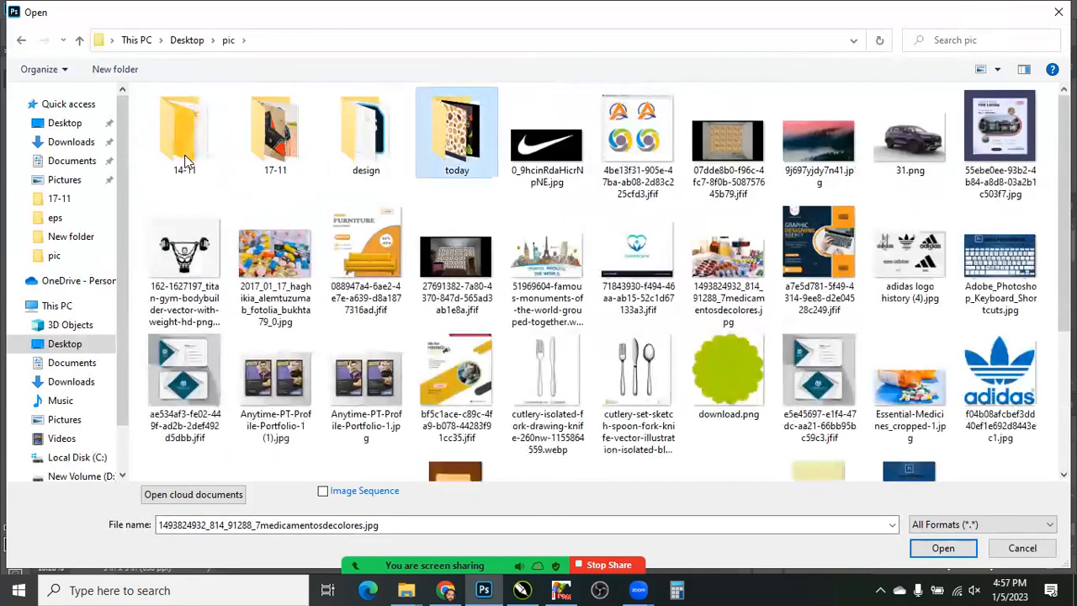
double_click(455, 133)
double_click(195, 133)
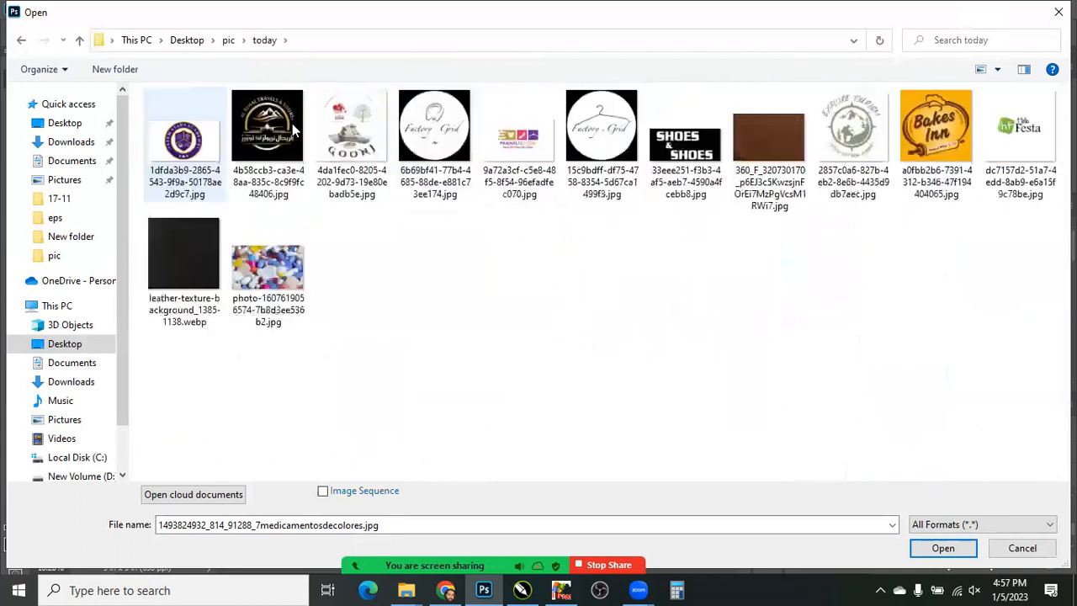
key("BackSpace")
double_click(271, 135)
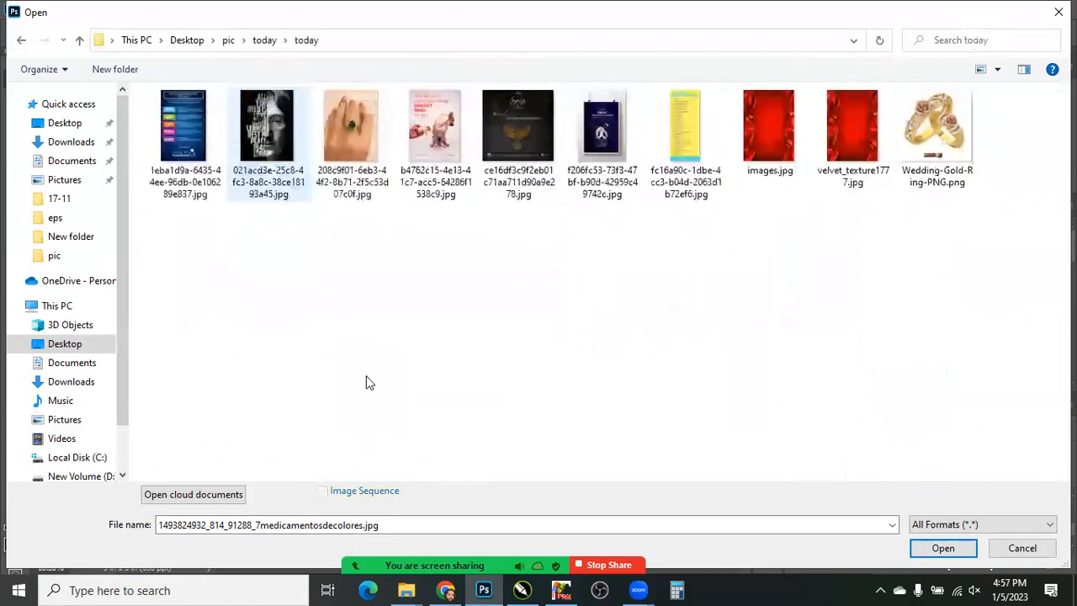
key("BackSpace")
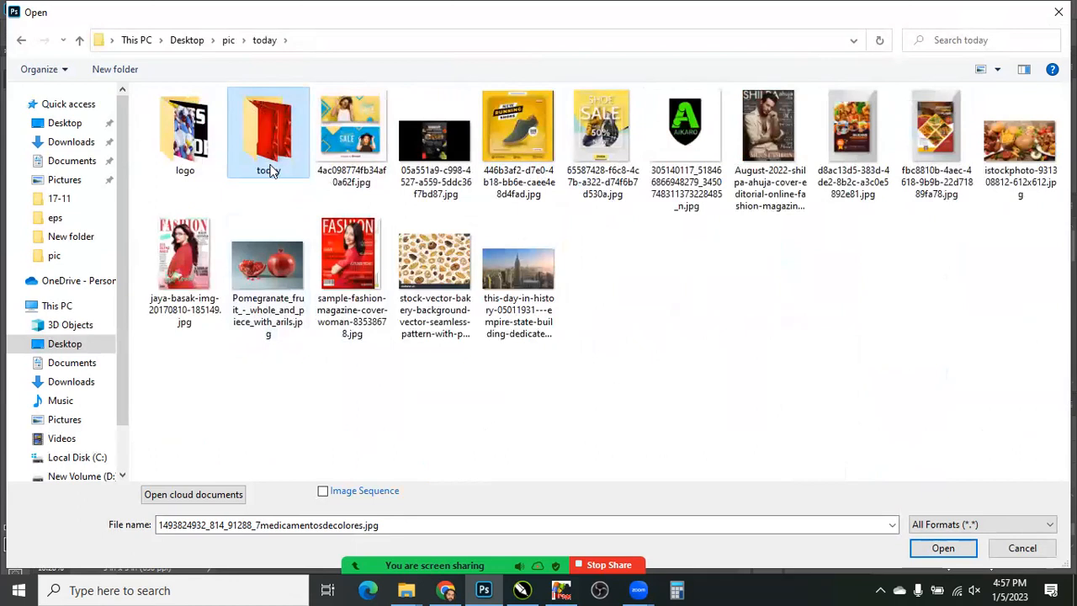
key("BackSpace")
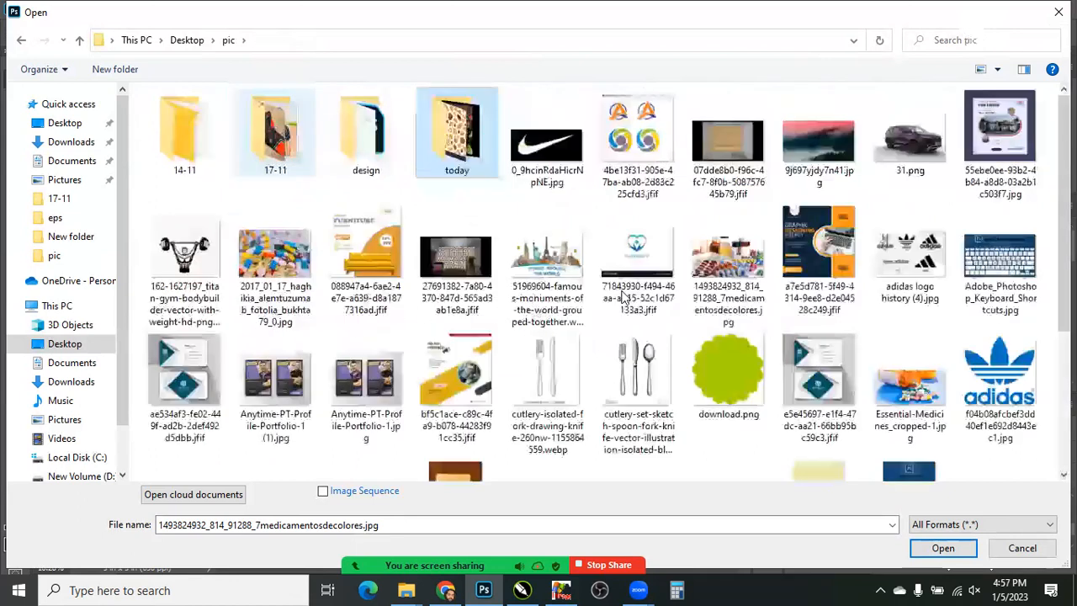
Open five-qarta-architektura-boysplaynice-01.jpg from the 17-11 folder inside pic and fit the image to the screen
double_click(275, 135)
scroll(719, 219, "down", 5)
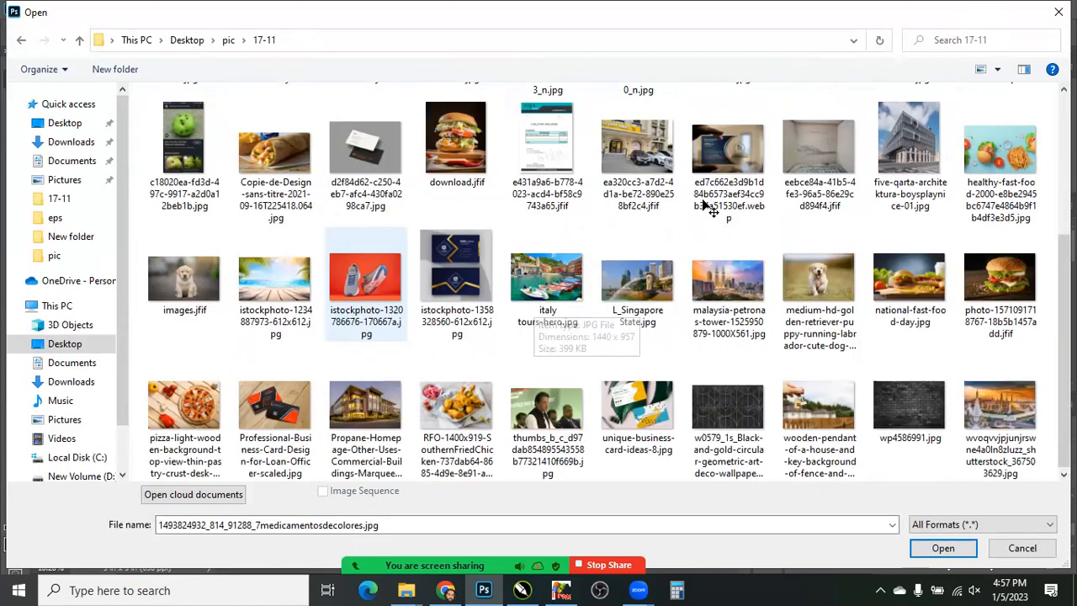
double_click(909, 141)
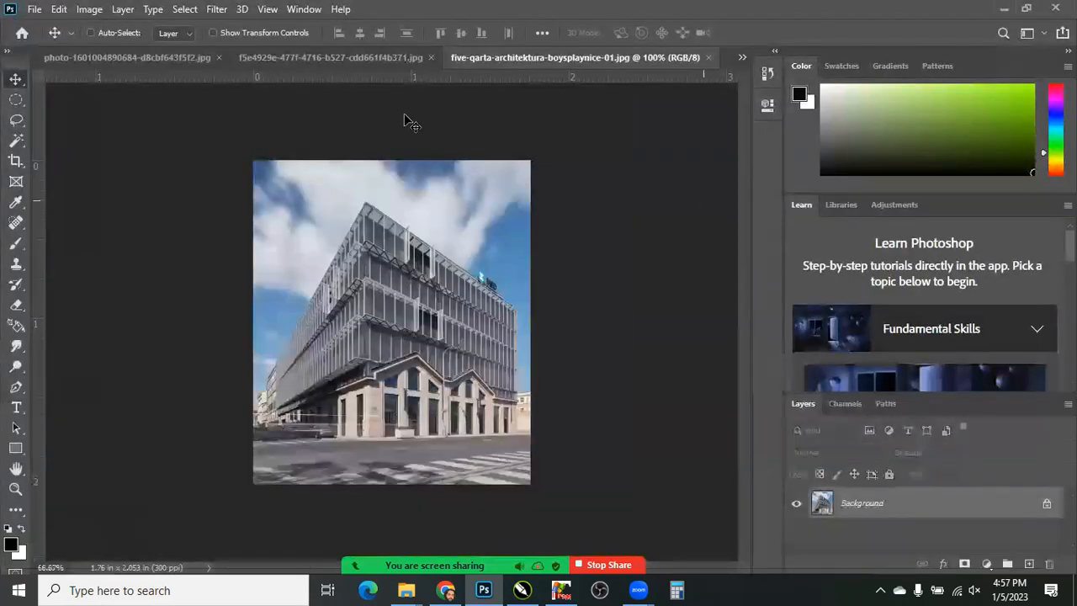
key("ctrl+0")
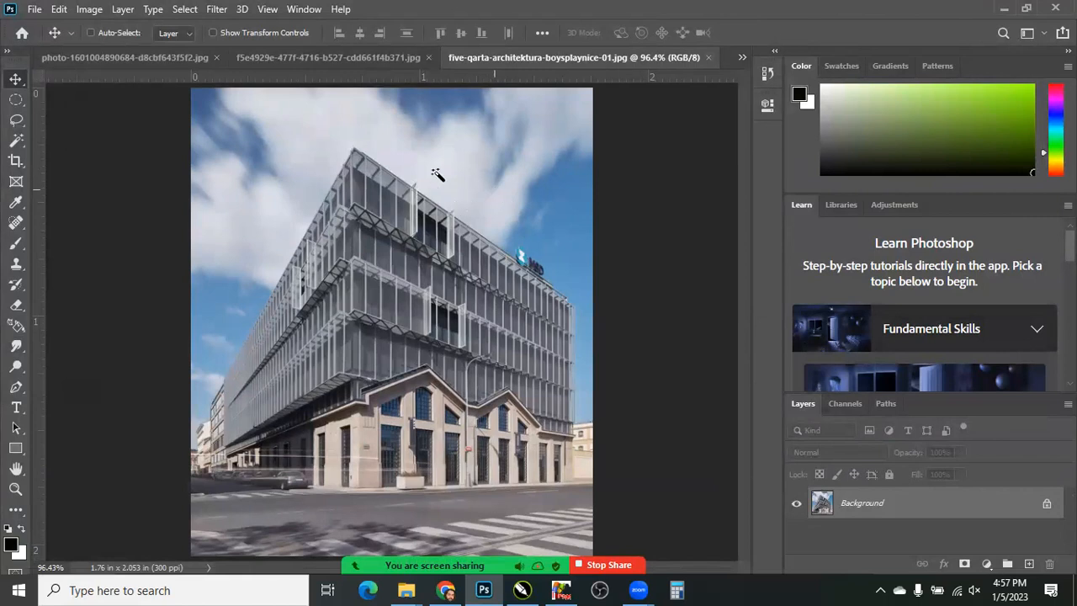
Use the non-contiguous Magic Wand at tolerance 32 to select the white clouds, then the blue sky beside the building
key("w")
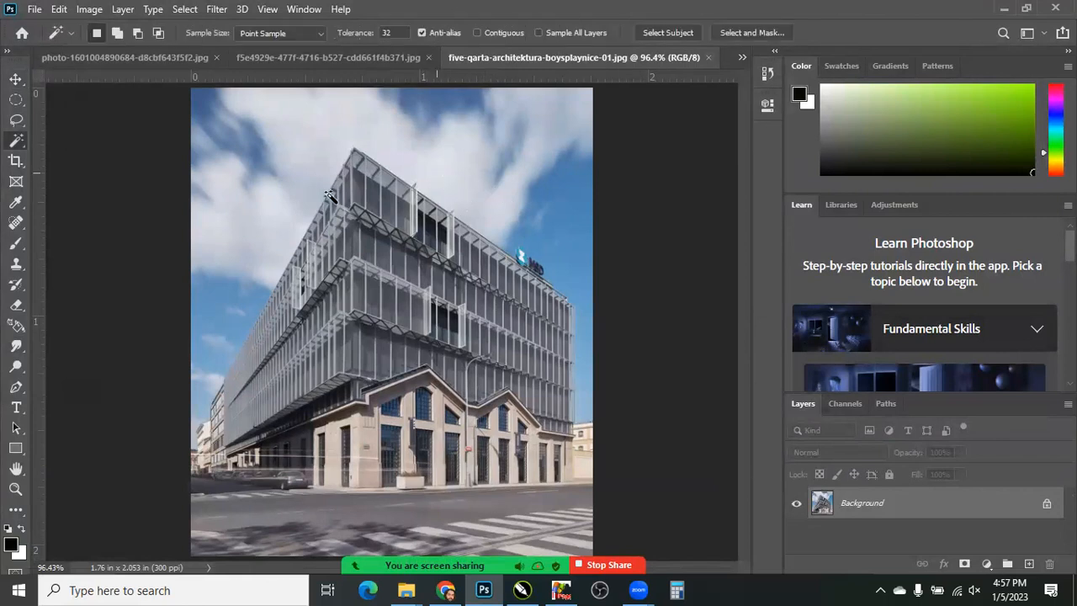
left_click(403, 209)
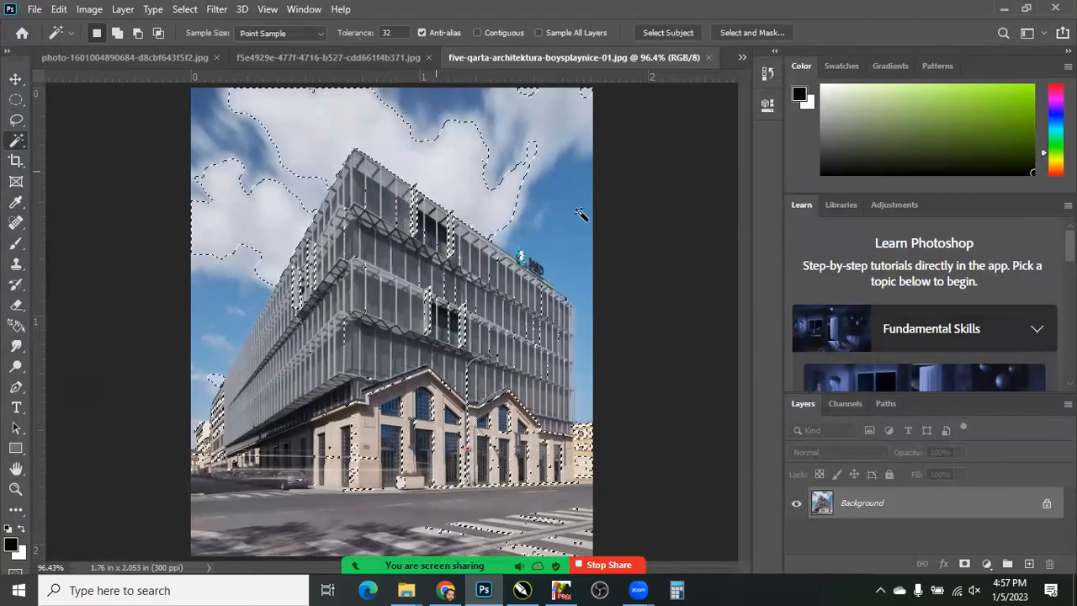
left_click(522, 217)
left_click(231, 314)
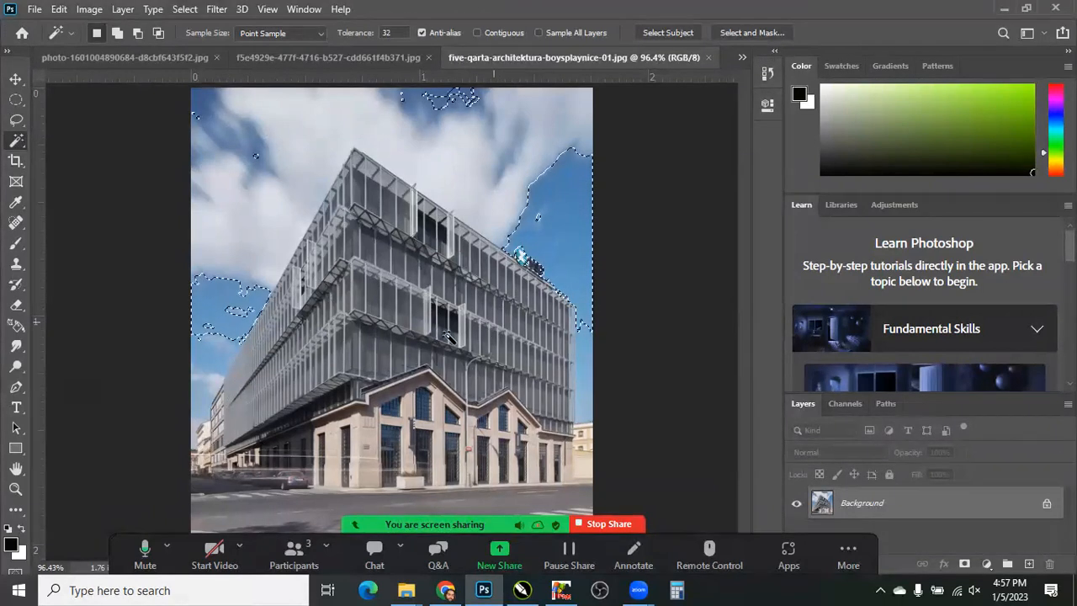
Deselect the sky, select the building photo's white clouds with the Magic Wand, and clear that selection
key("ctrl+d")
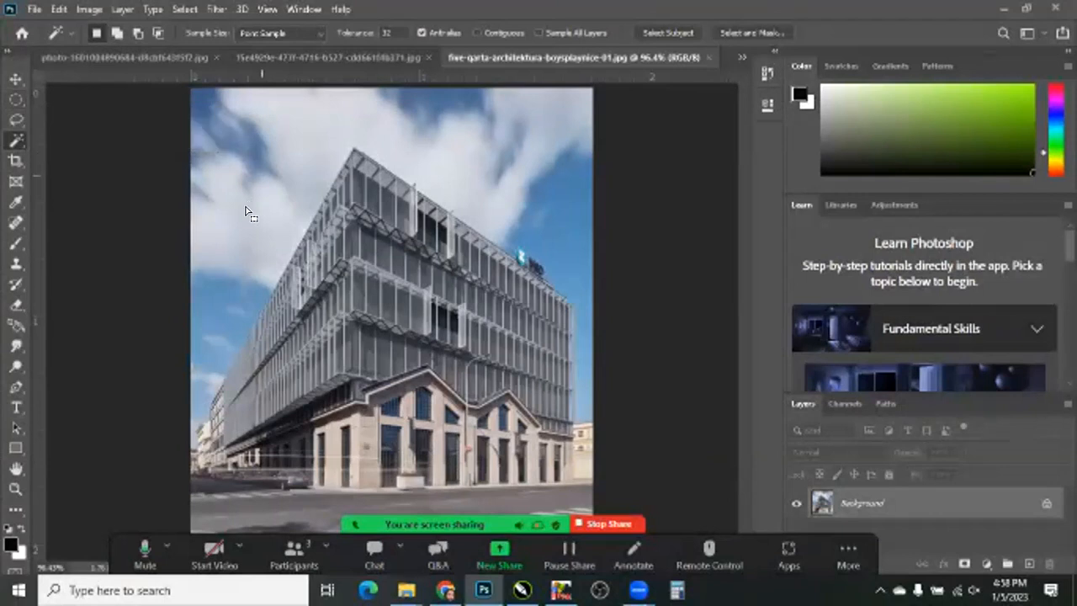
left_click(246, 213)
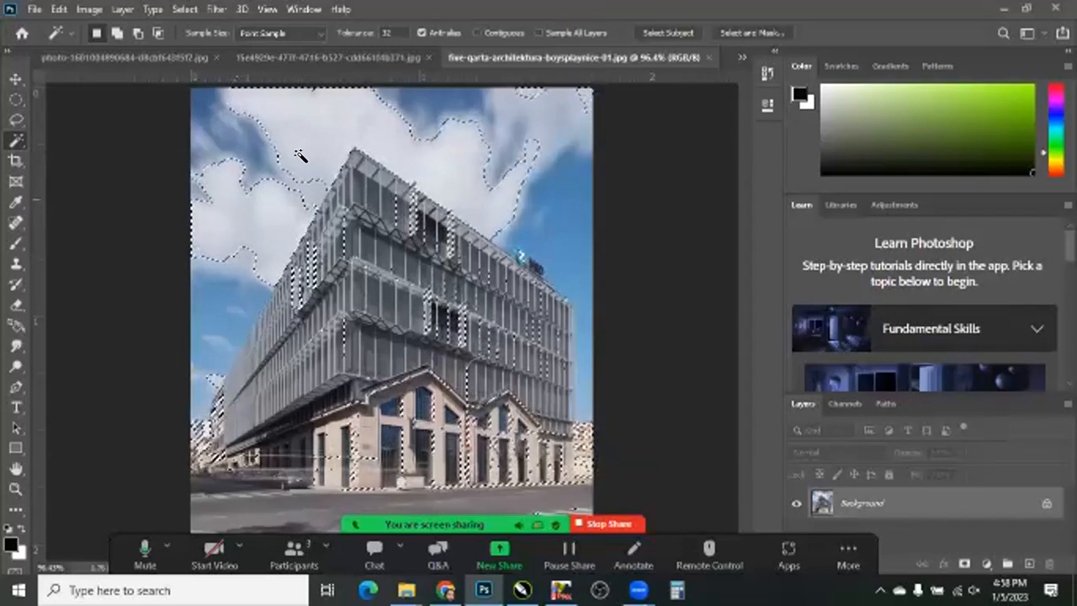
key("ctrl+d")
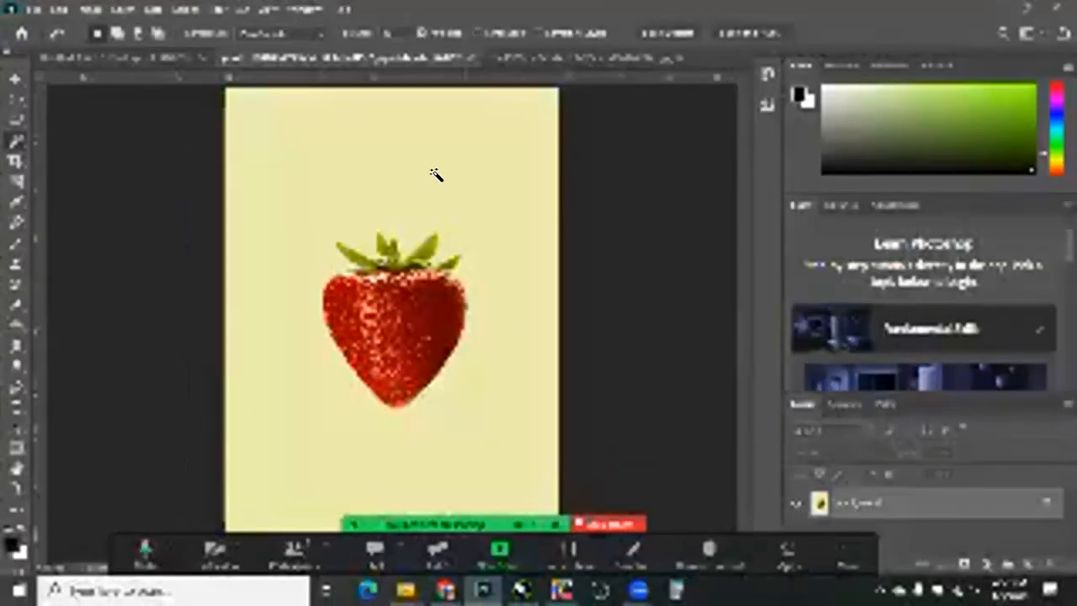
Convert the strawberry photo's locked Background into an editable layer and select its pale yellow backdrop with the Magic Wand
key("ctrl+minus")
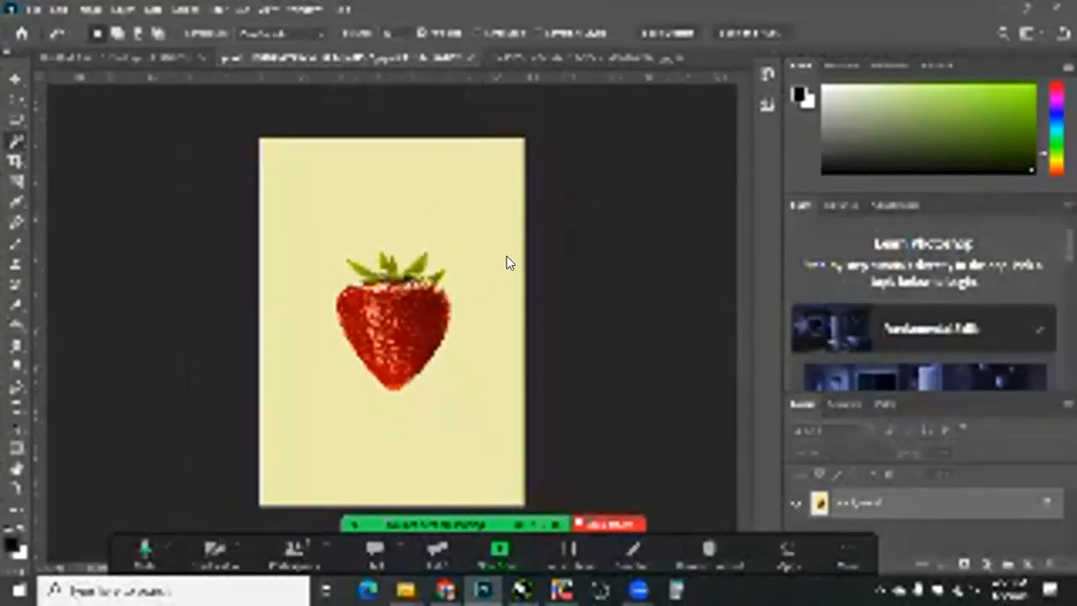
key("Tab")
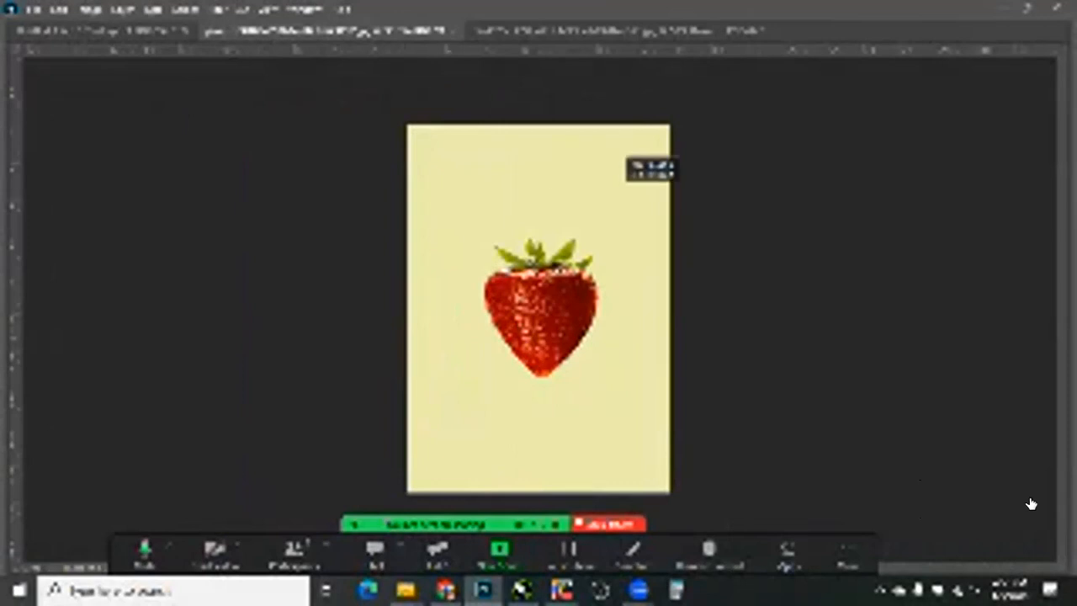
key("Tab")
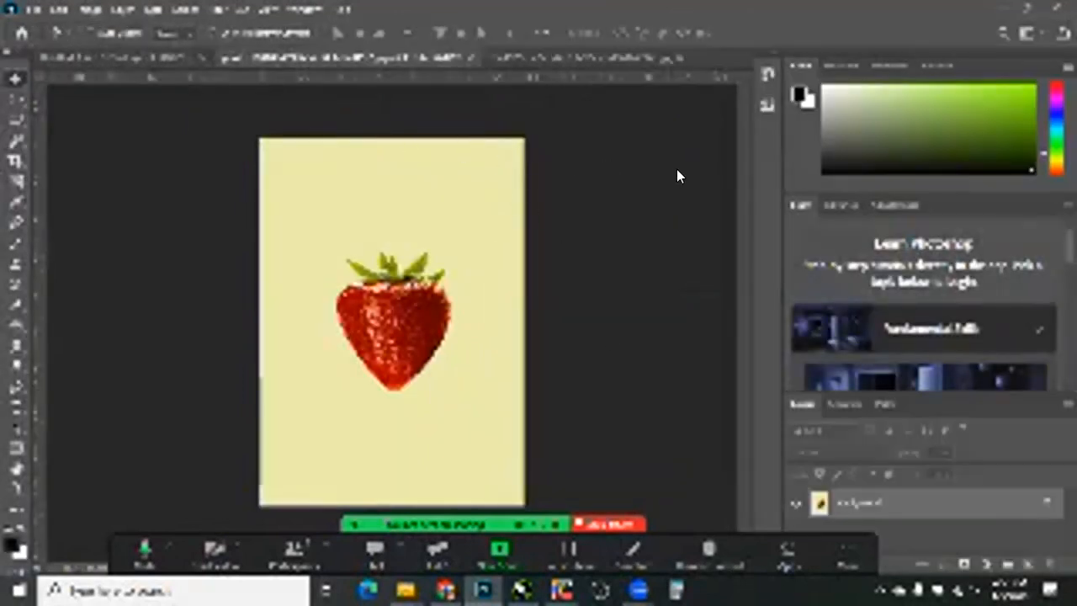
double_click(909, 505)
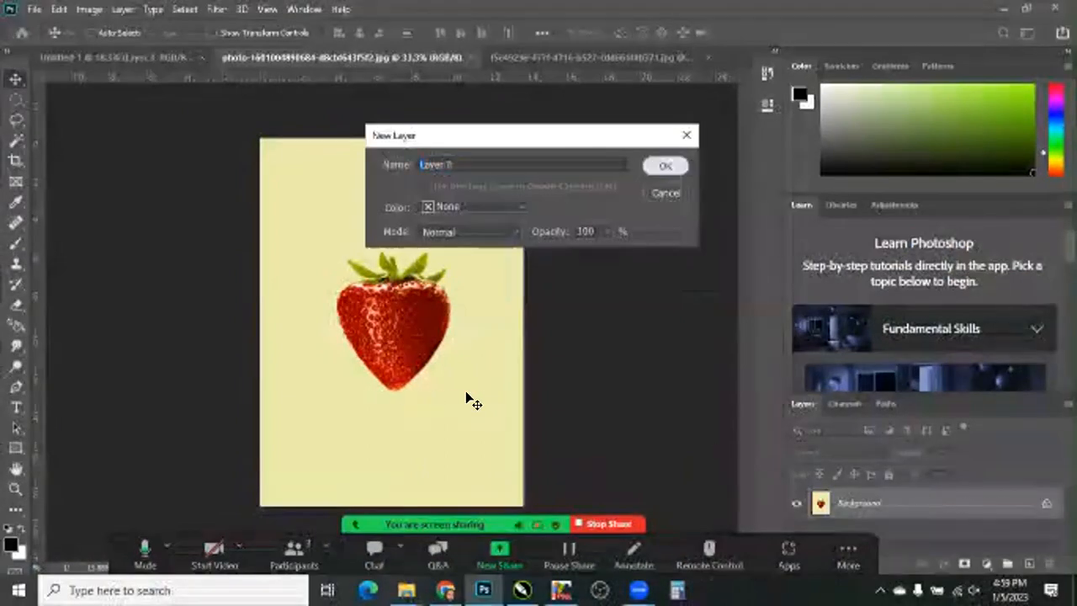
key("Return")
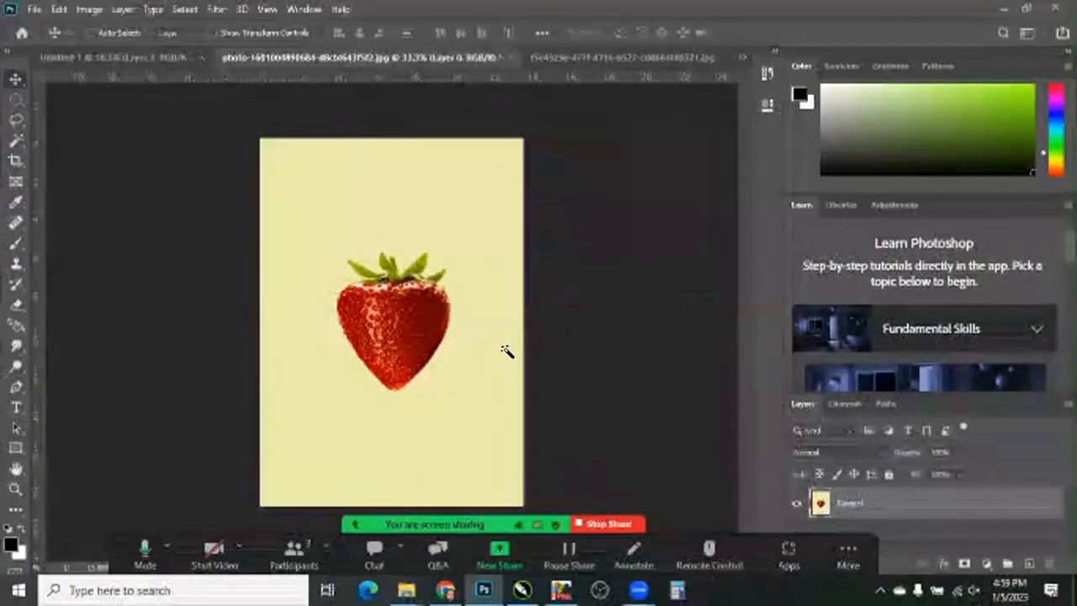
key("Tab")
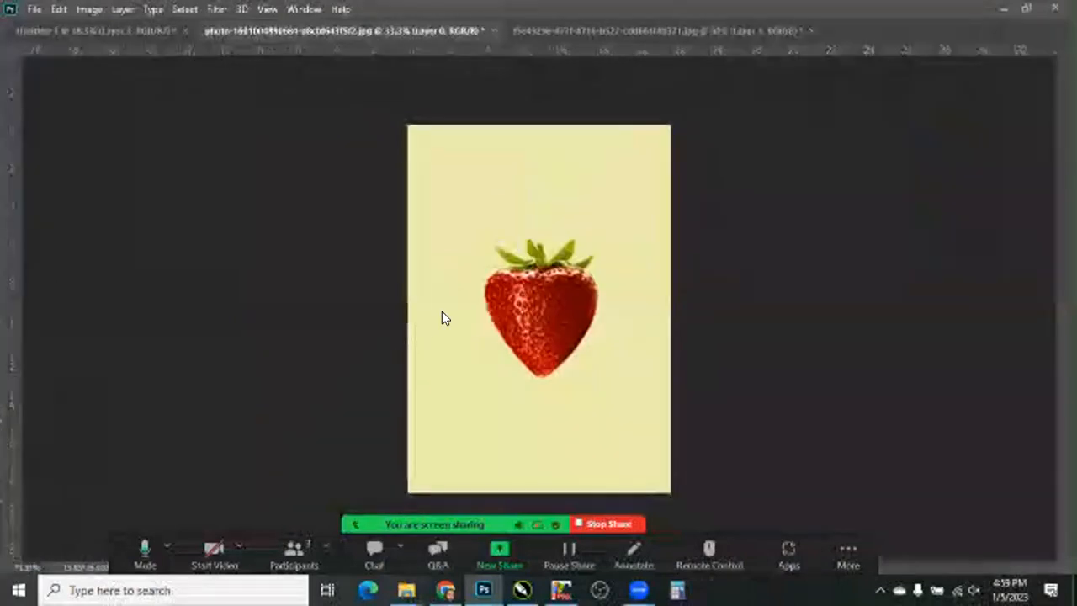
left_click(575, 310)
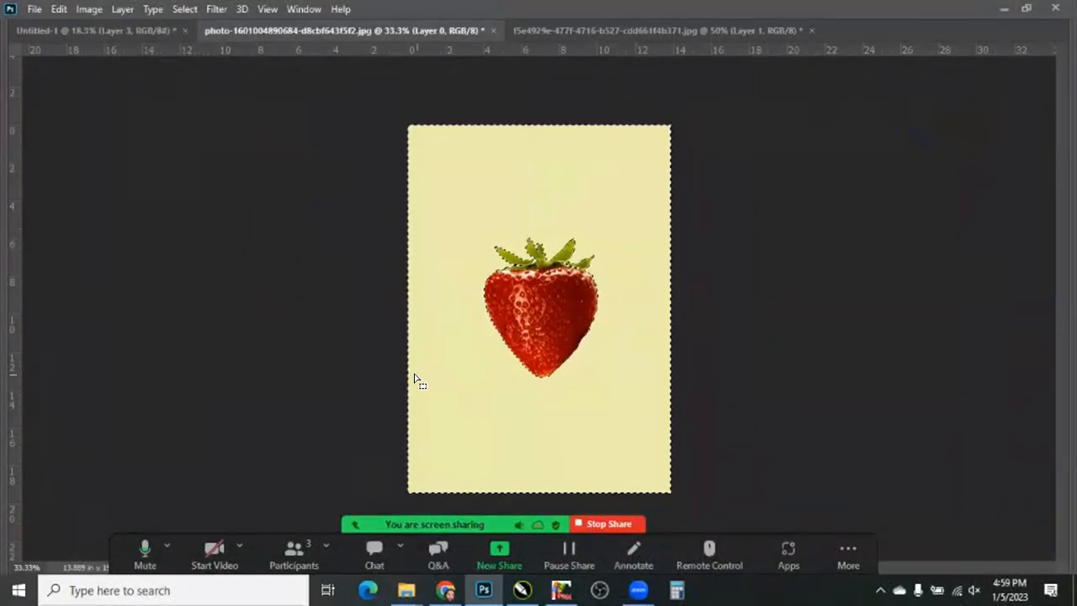
Delete the selected yellow backdrop, deselect, shift the cut-out strawberry, and undo back to the backdrop selection
key("Delete")
key("ctrl+d")
mouse_move(482, 267)
left_mouse_down()
mouse_move(530, 260)
mouse_move(513, 295)
mouse_move(503, 253)
mouse_move(484, 267)
left_mouse_up()
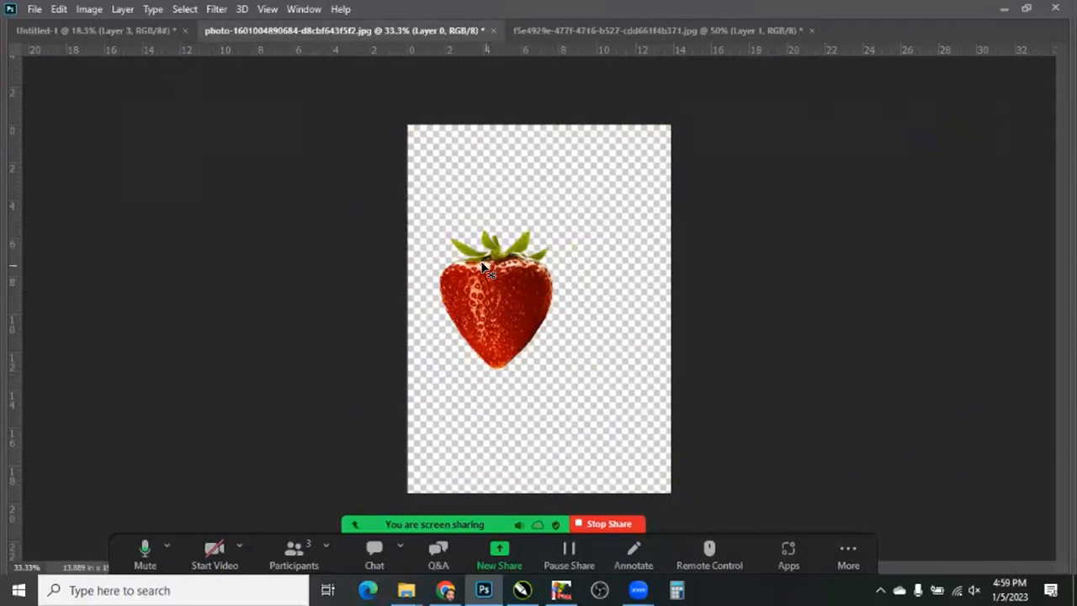
key("ctrl+z")
key("ctrl+z")
key("ctrl+z")
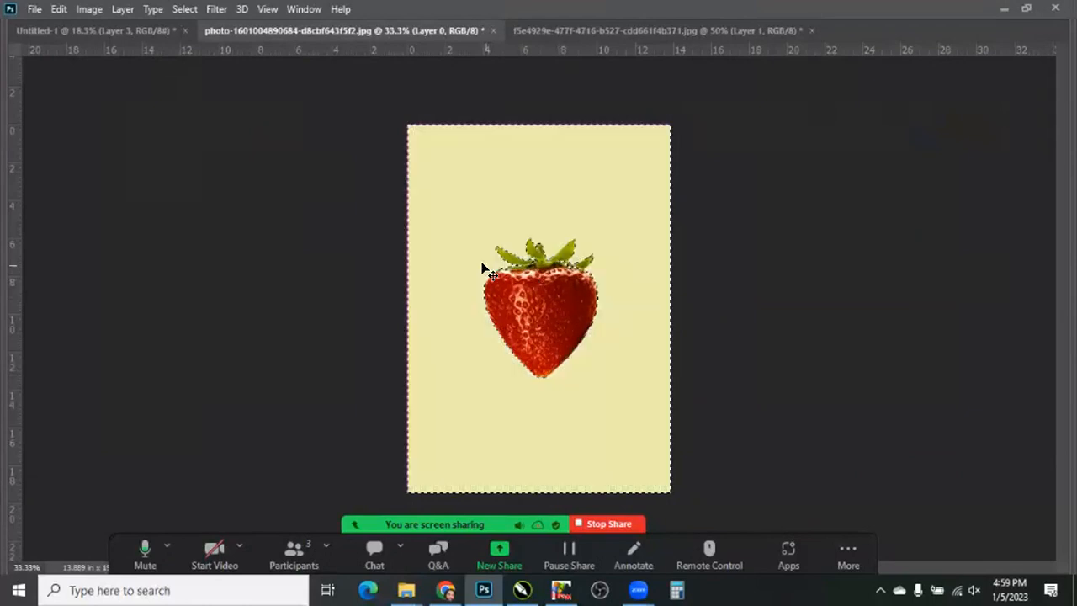
Clear and restore the yellow backdrop selection, and copy the selected area to a new layer
key("ctrl+d")
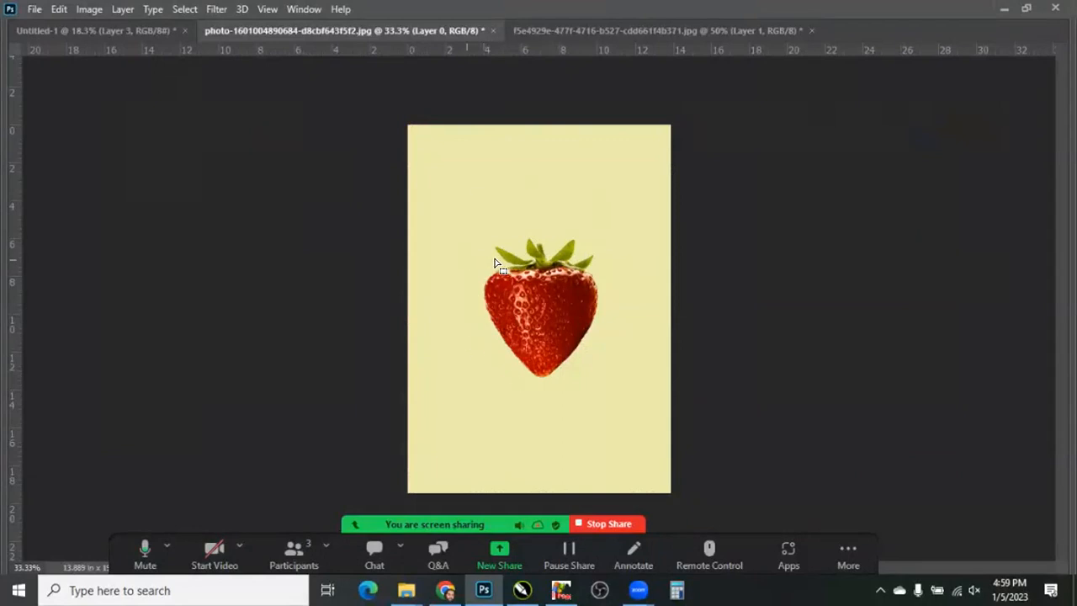
key("ctrl+shift+d")
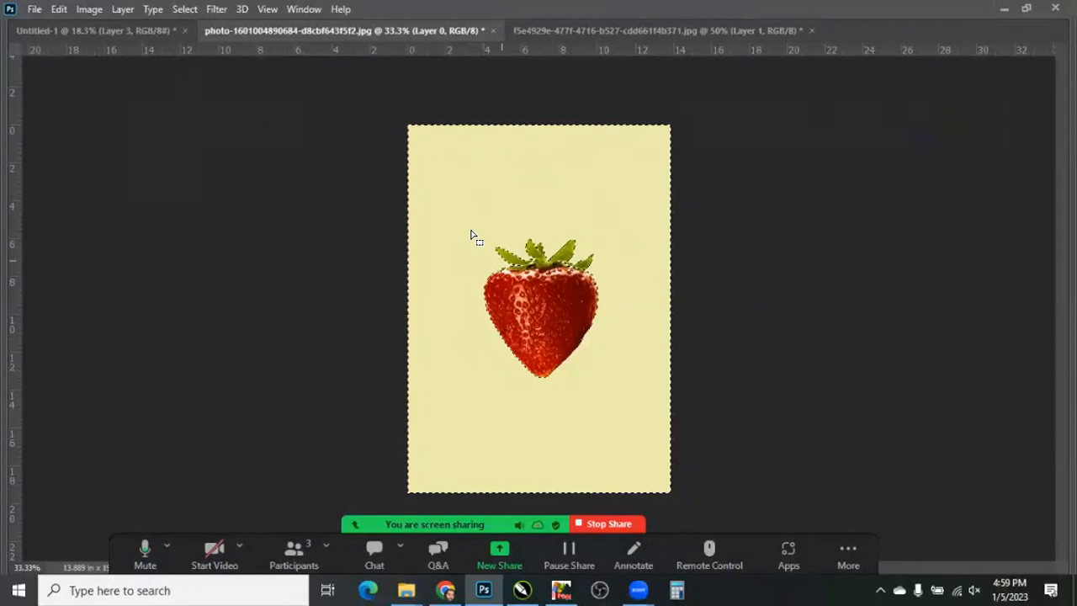
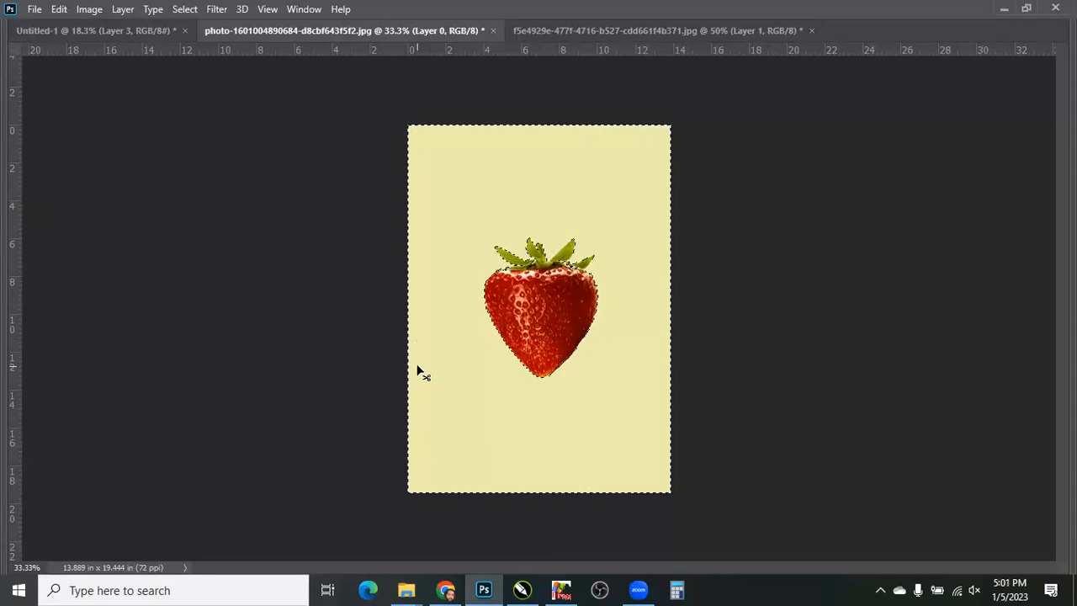
key("w")
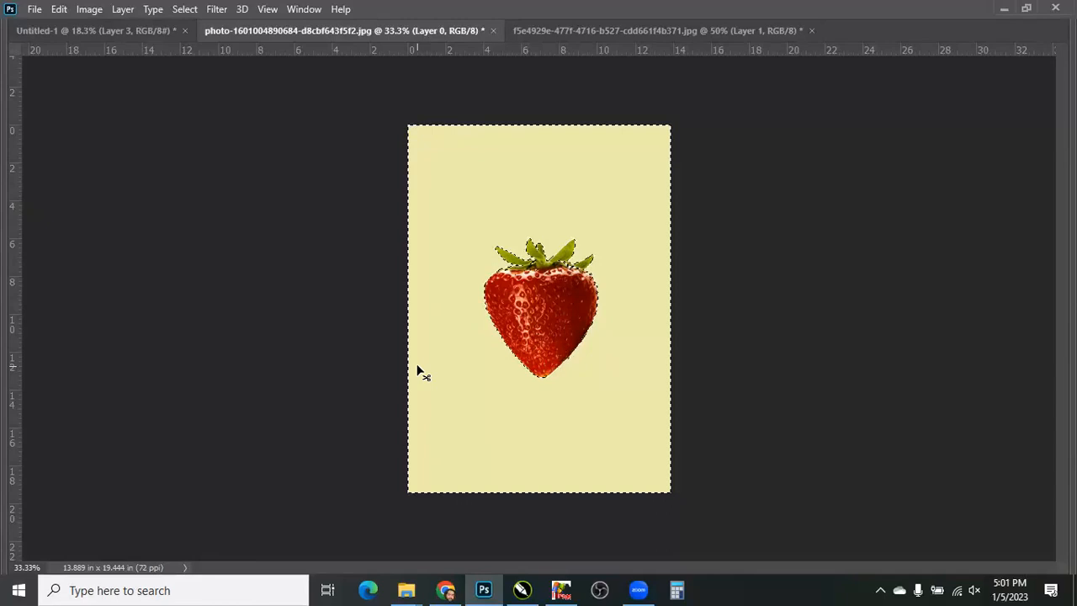
key("v")
key("ctrl+j")
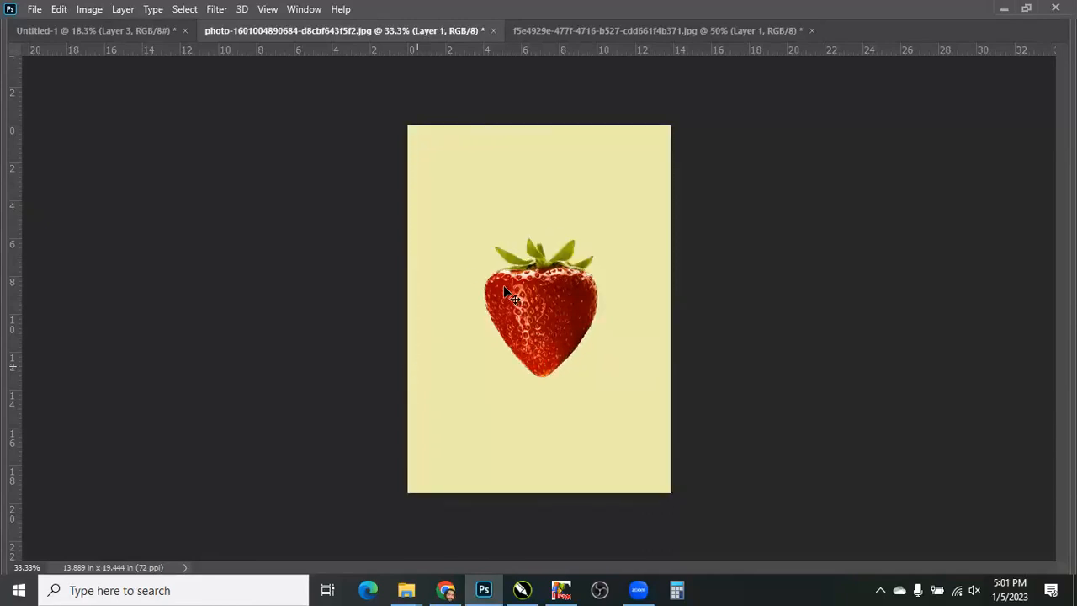
Move the copied backdrop layer slightly, undo the move, and display only the layer list beside the image
mouse_move(535, 283)
left_mouse_down()
mouse_move(561, 252)
mouse_move(526, 307)
mouse_move(503, 239)
mouse_move(532, 296)
left_mouse_up()
key("ctrl+z")
key("Tab")
key("Tab")
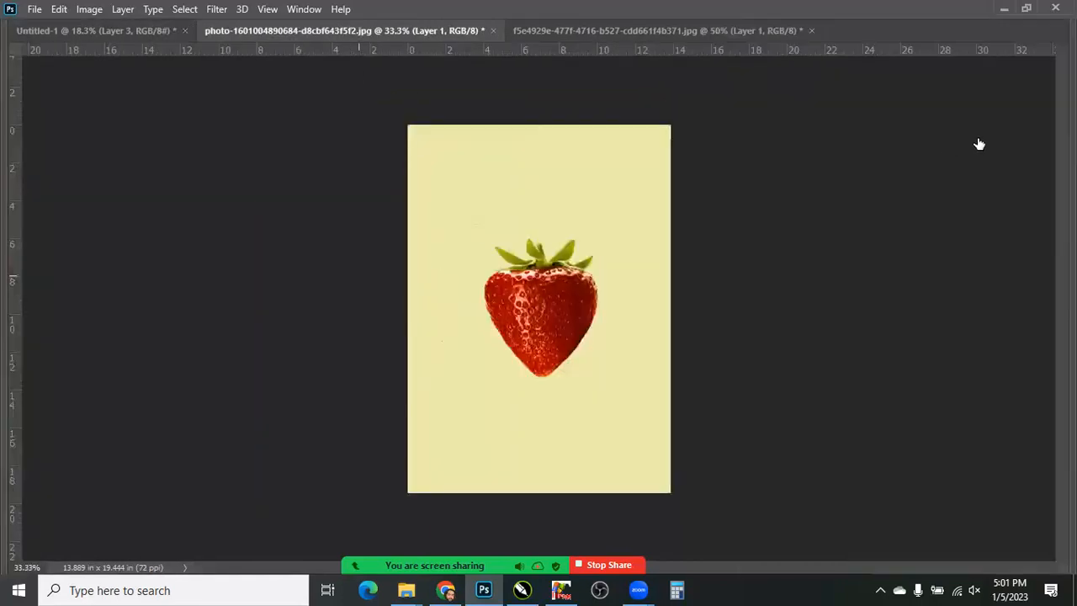
key("Tab")
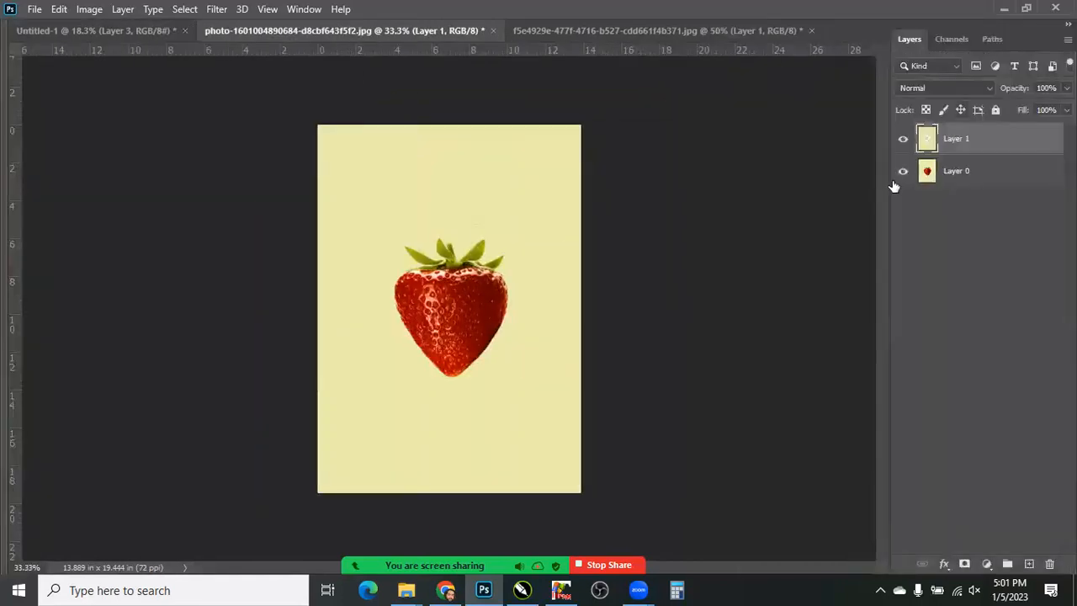
Move Layer 0 out from behind the backdrop copy and undo it, and do the same trial move with Layer 1
right_click(445, 314)
left_click(475, 321)
left_click_drag(759, 425, 522, 202)
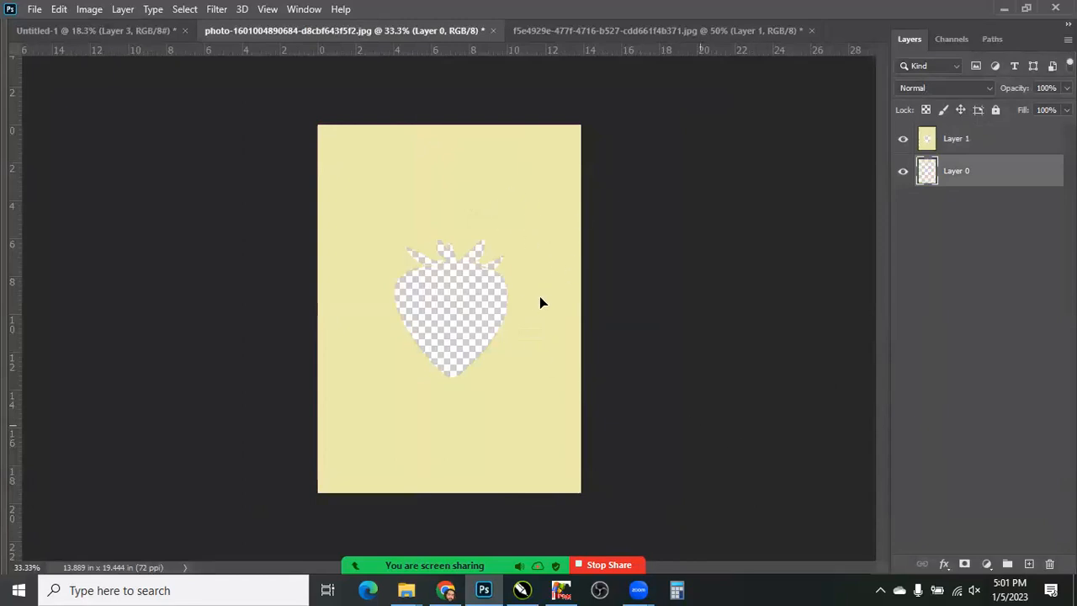
key("ctrl+z")
right_click(509, 192)
left_click(541, 201)
left_click_drag(513, 270, 527, 286)
key("ctrl+z")
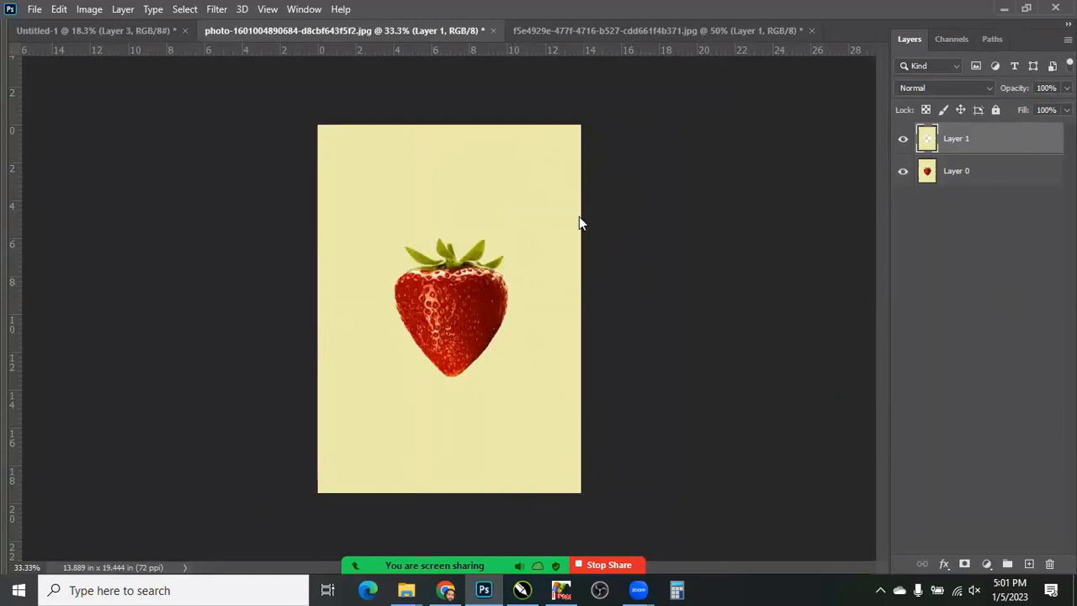
Apply a dark green Color Overlay to Layer 1, using Normal blend mode and 100% opacity
key("alt+l")
key("y")
key("n")
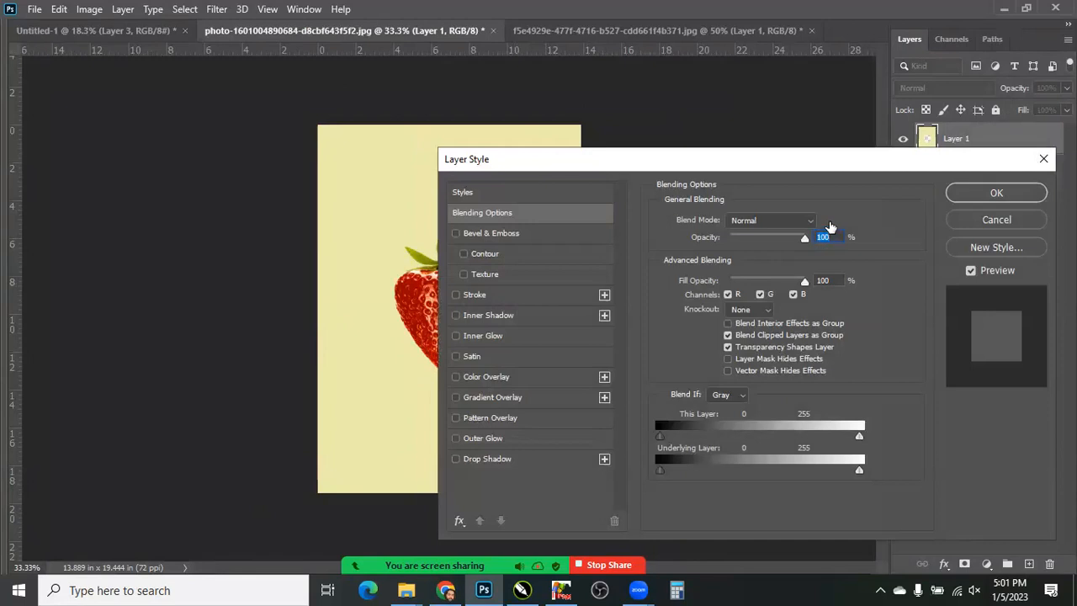
left_click(488, 377)
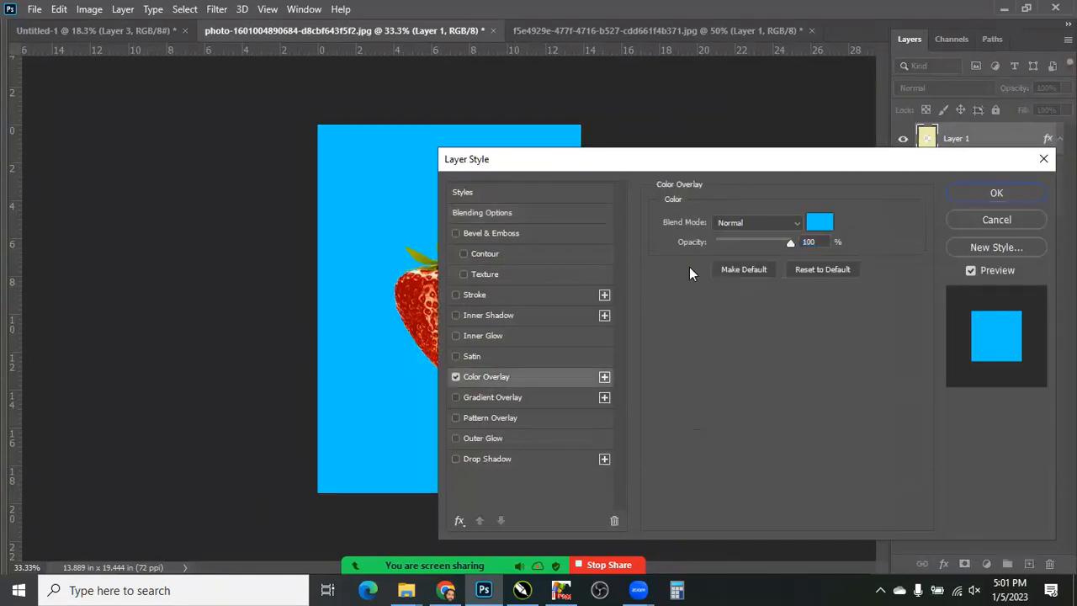
left_click(820, 222)
left_click_drag(665, 276, 669, 301)
left_click(708, 298)
key("Return")
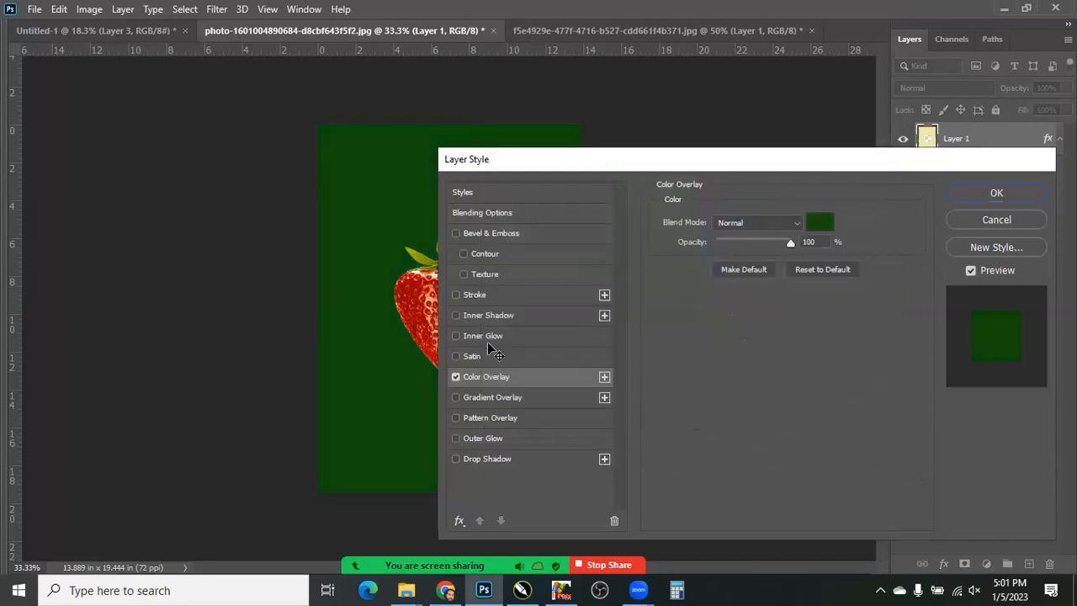
key("Return")
Select Layer 0 from the strawberry, try moving it beneath the green backdrop, and undo the move
scroll(459, 362, "up", 8)
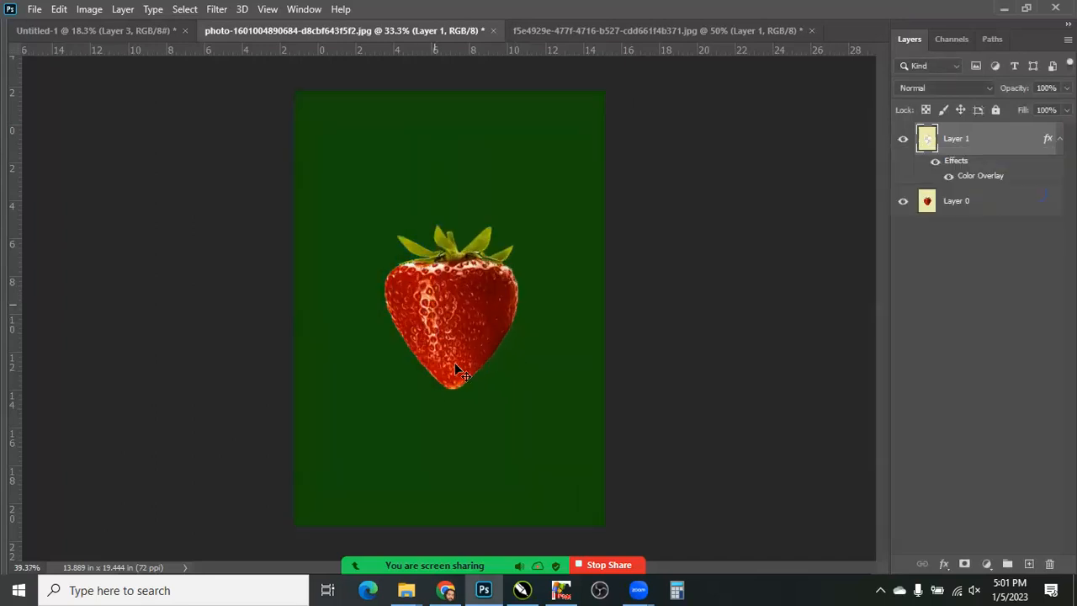
right_click(490, 343)
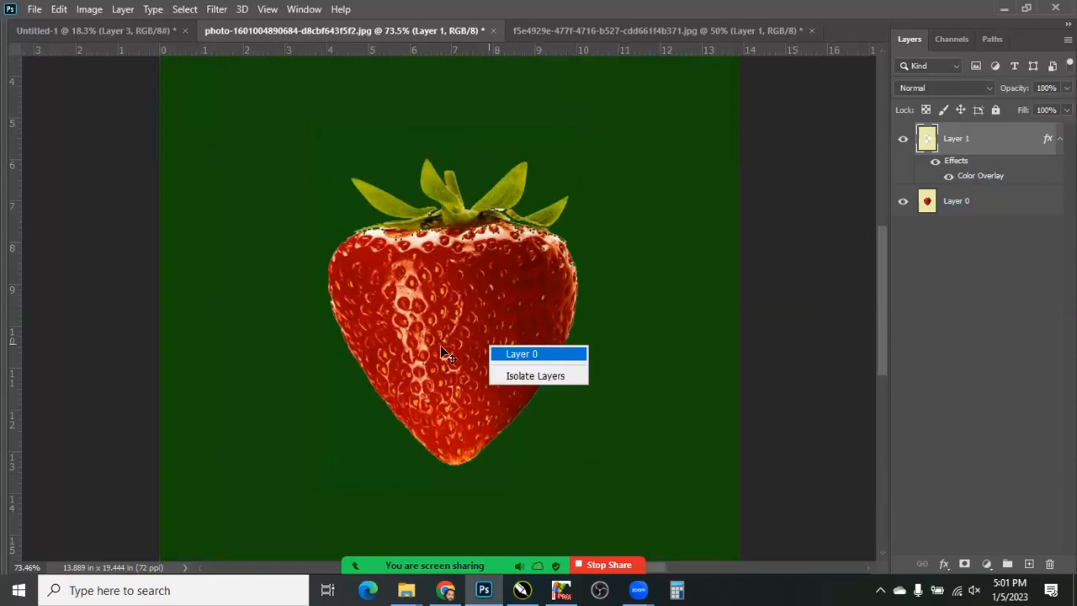
left_click(520, 354)
left_click_drag(467, 346, 445, 346)
left_click_drag(580, 206, 628, 301)
key("ctrl+z")
Select Layer 1, move the green backdrop diagonally off the original photo, and undo the move
scroll(672, 299, "down", 5)
right_click(575, 203)
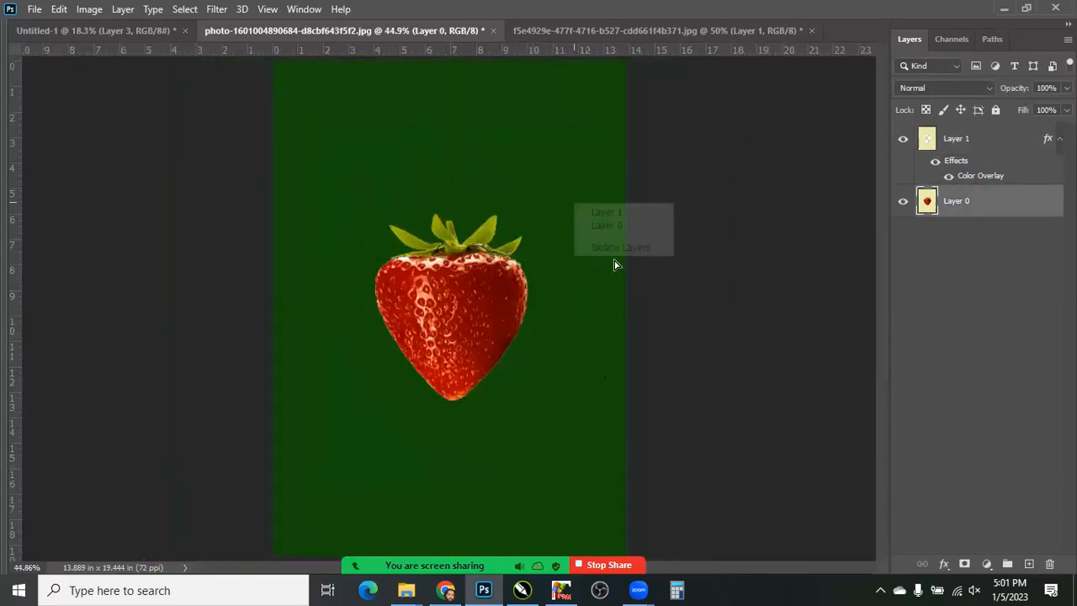
left_click(604, 211)
left_click_drag(579, 213, 620, 238)
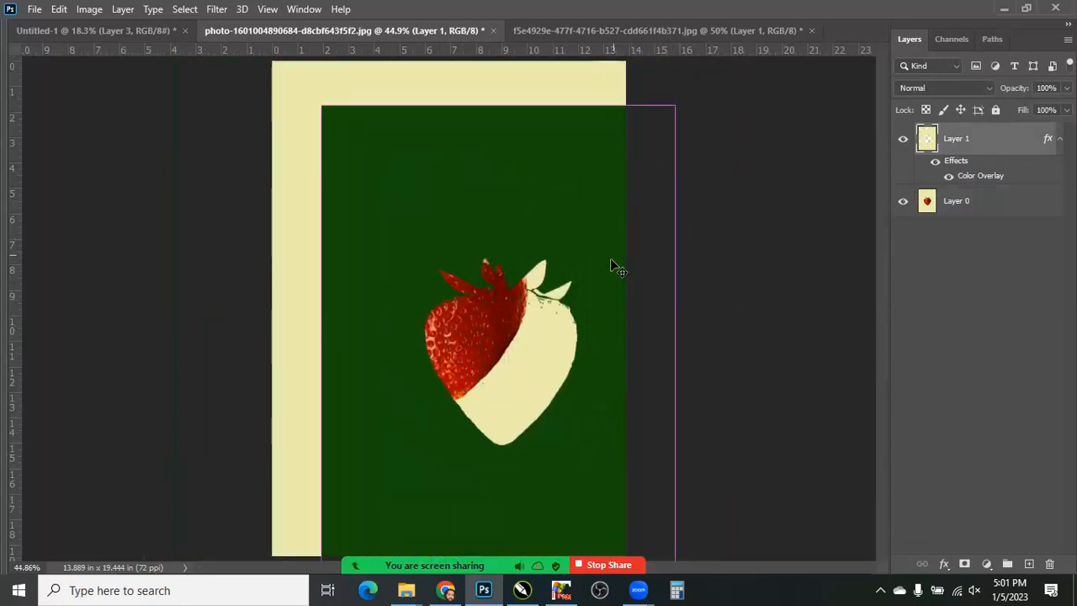
key("ctrl+z")
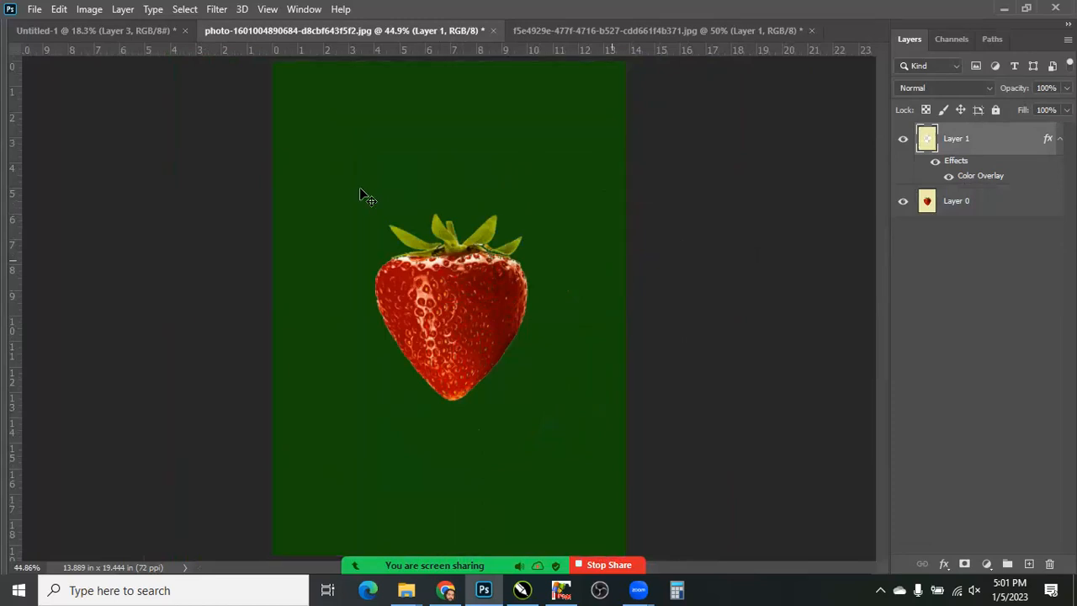
Delete Layer 1 with its green overlay and fit the strawberry image to the screen
key("ctrl+minus")
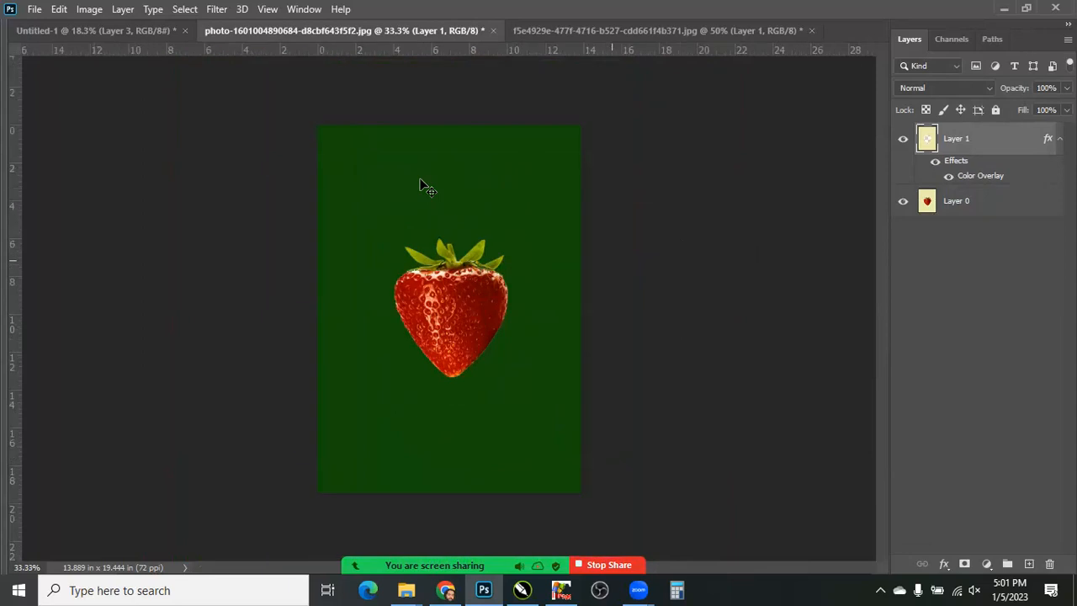
right_click(421, 185)
left_click(424, 178)
key("Delete")
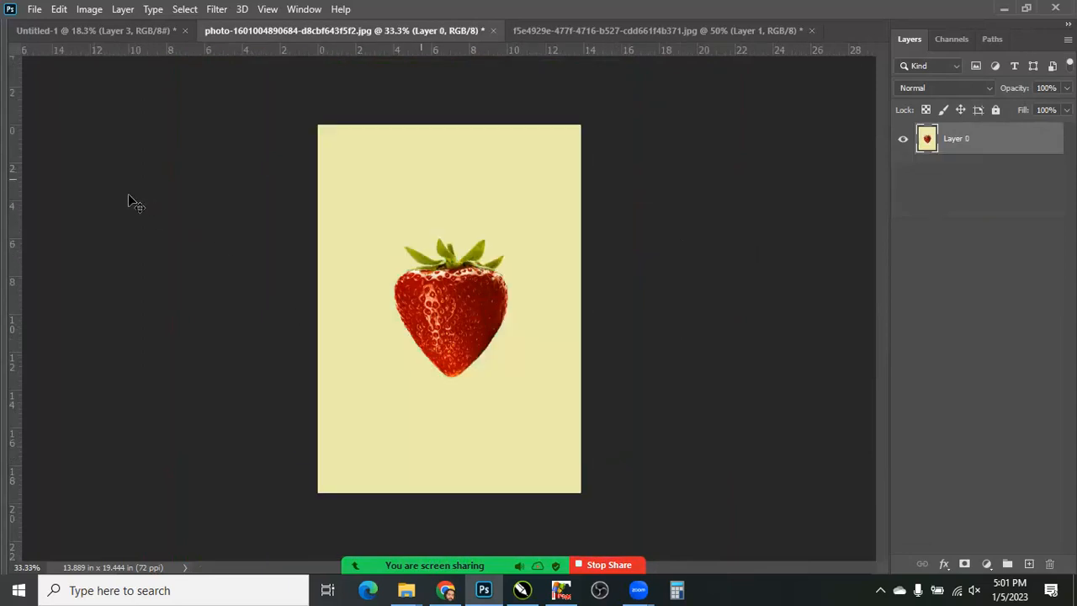
key("ctrl+0")
Cancel closing the strawberry photo, restore the full workspace, and show the tools grouped with the Crop tool
key("Tab")
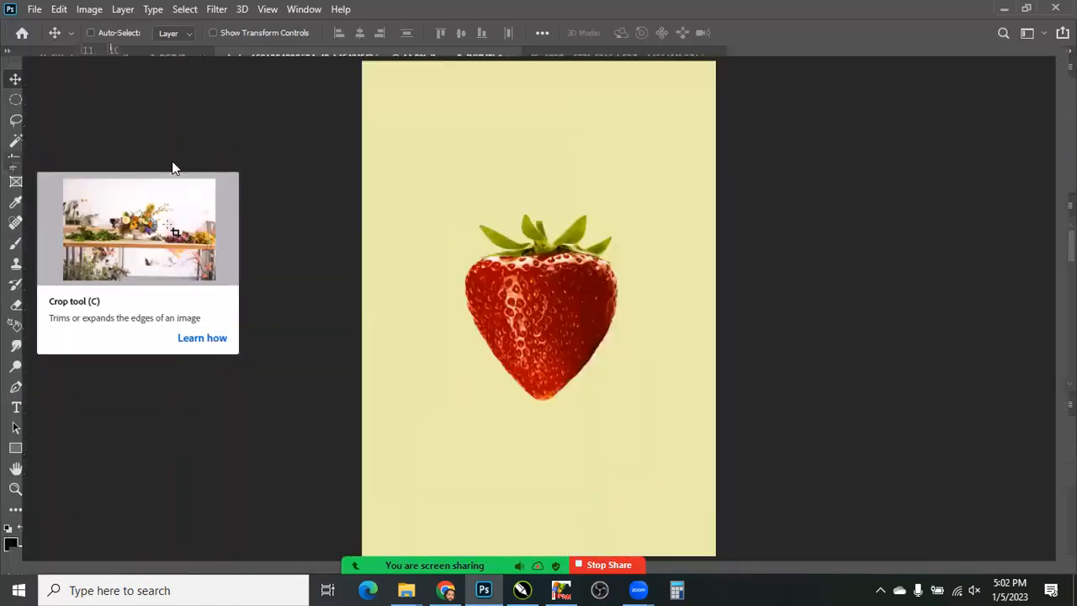
key("Tab")
key("ctrl+w")
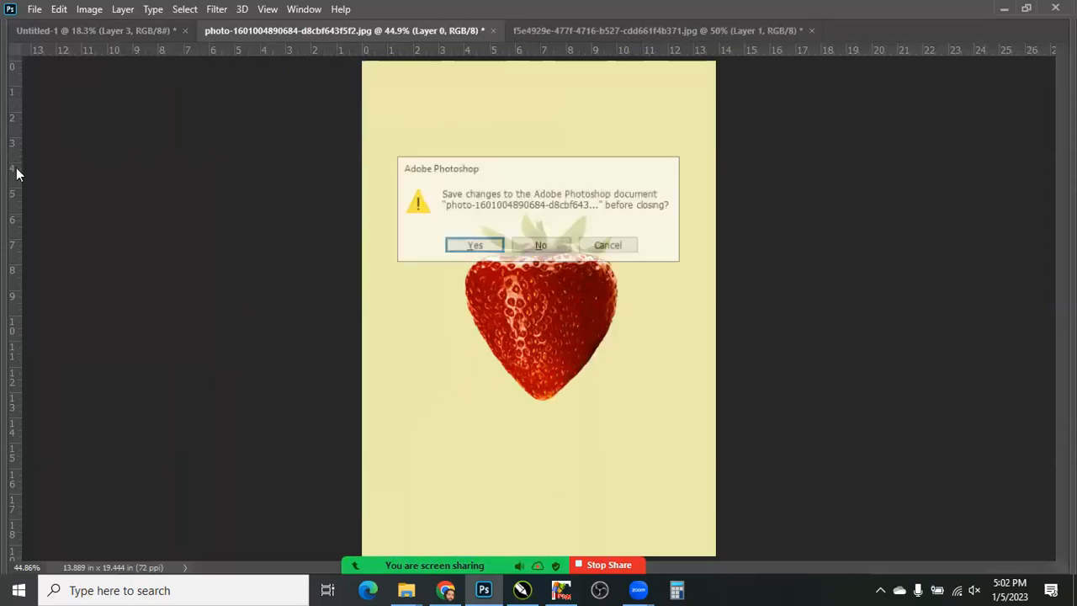
key("Escape")
key("Tab")
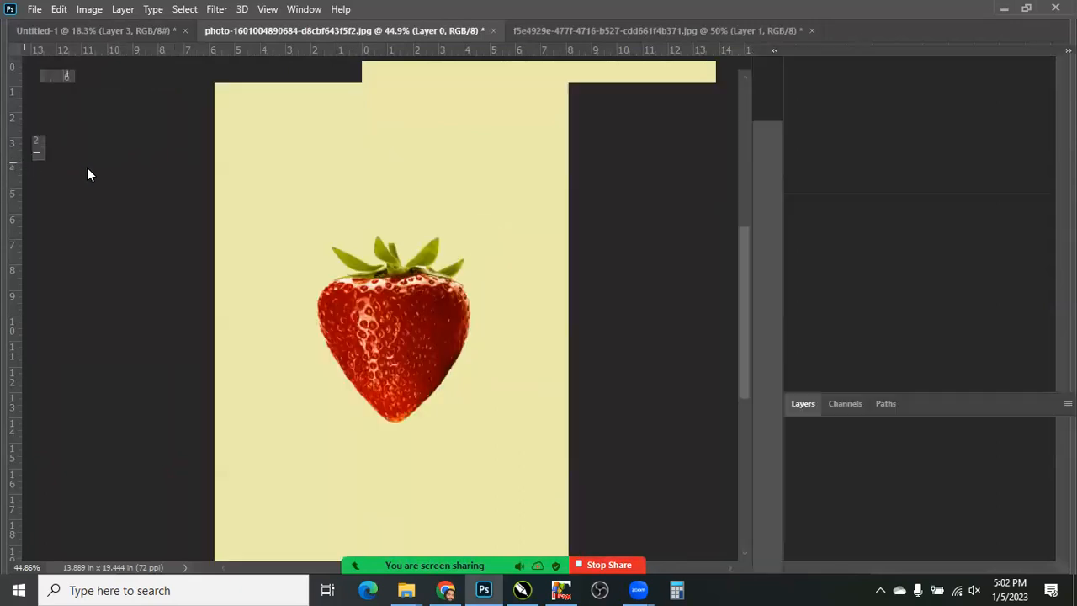
right_click(17, 162)
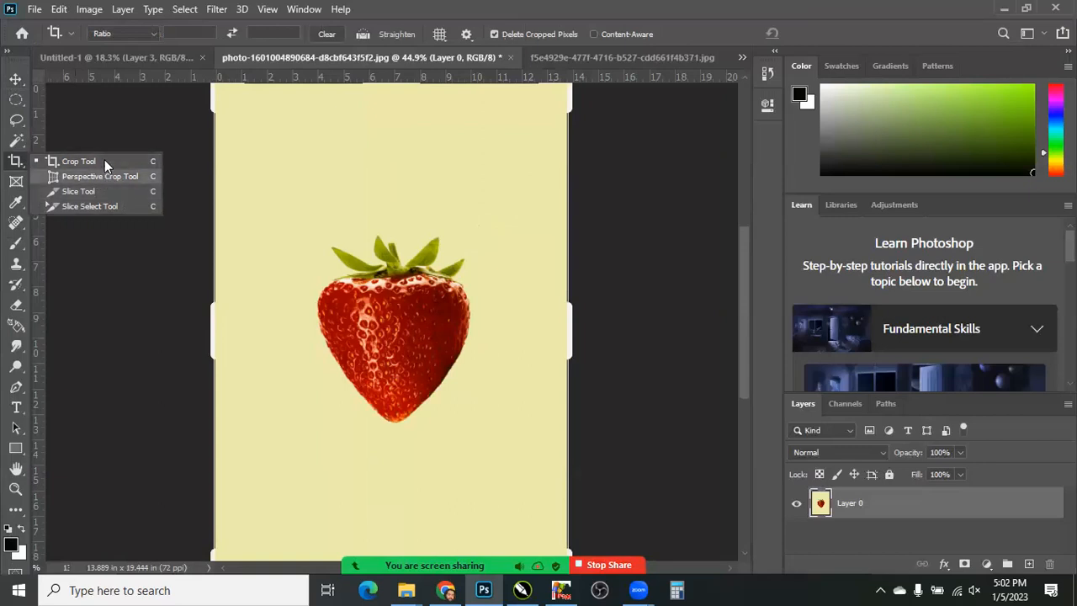
Activate the Crop tool on the strawberry photo with the panels hidden and the whole crop frame in view
left_click(235, 184)
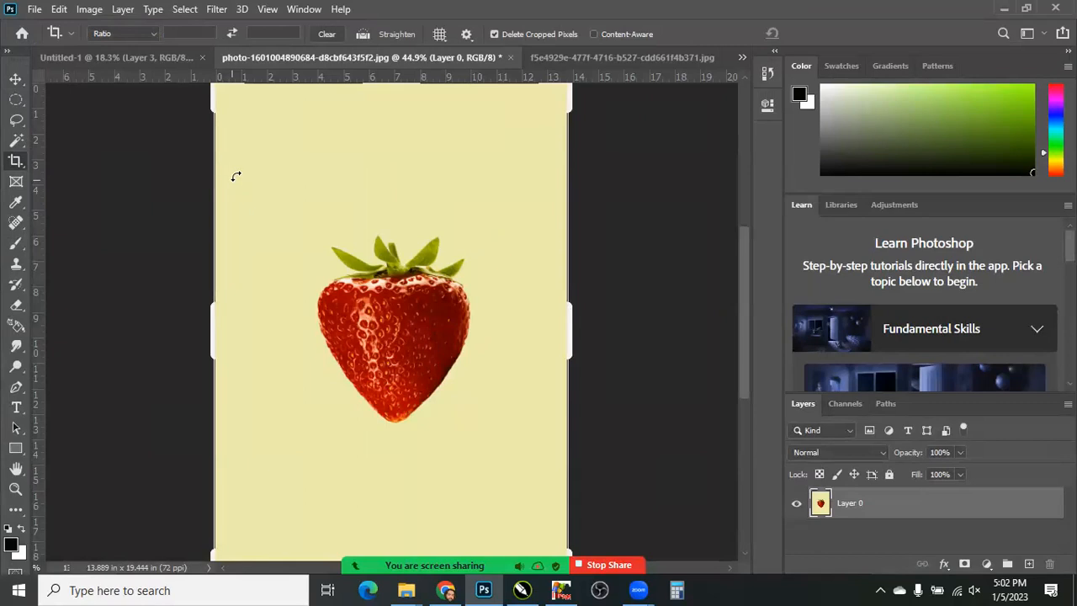
key("Tab")
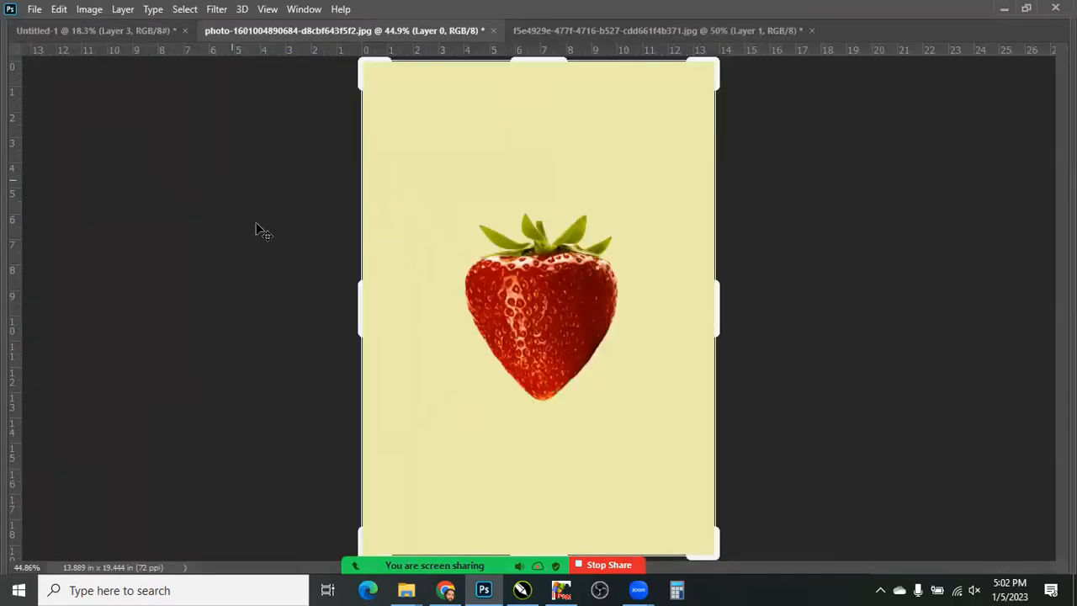
key("Escape")
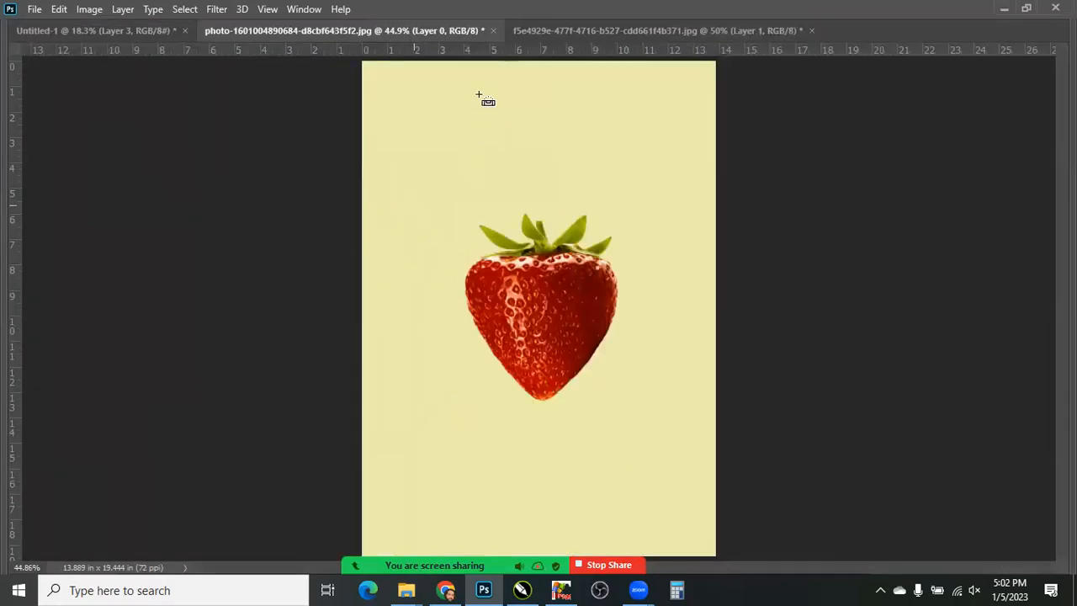
left_click(491, 138)
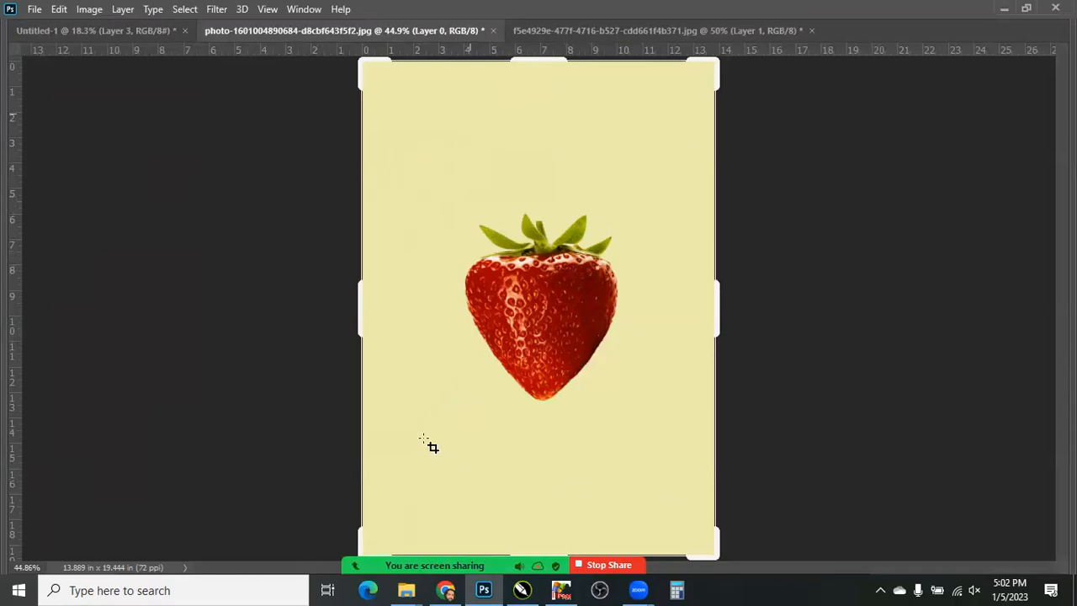
key("ctrl+minus")
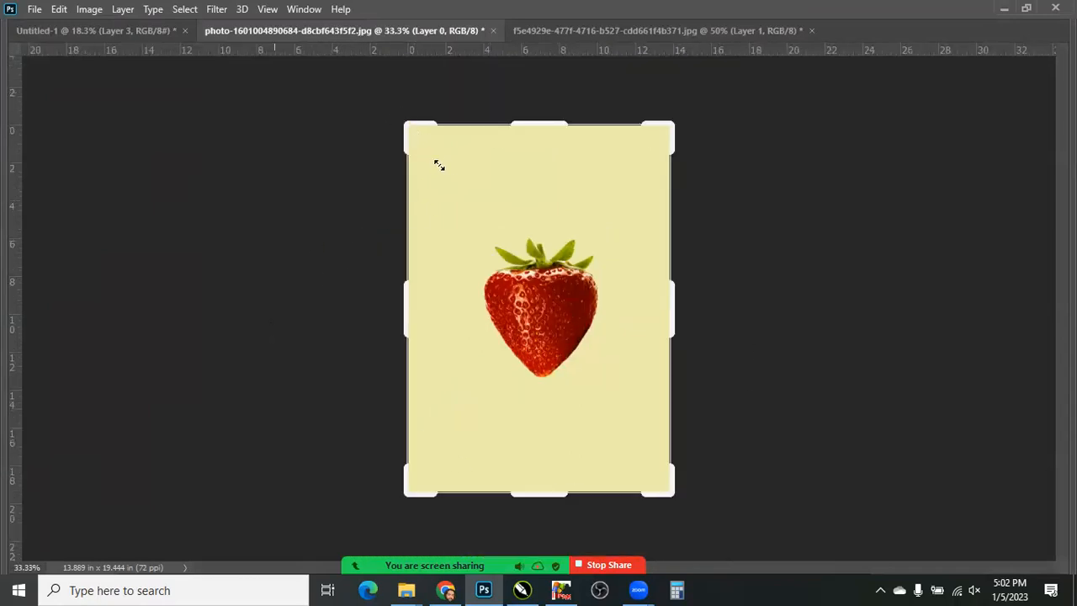
Crop the photo tightly around the strawberry to about 6.7 x 7.9 in
left_click_drag(660, 482, 630, 445)
left_click_drag(548, 443, 546, 439)
left_click_drag(645, 456, 633, 449)
left_click_drag(547, 446, 549, 406)
left_click_drag(566, 215, 565, 216)
left_click_drag(467, 396, 473, 326)
key("ctrl+r")
key("Return")
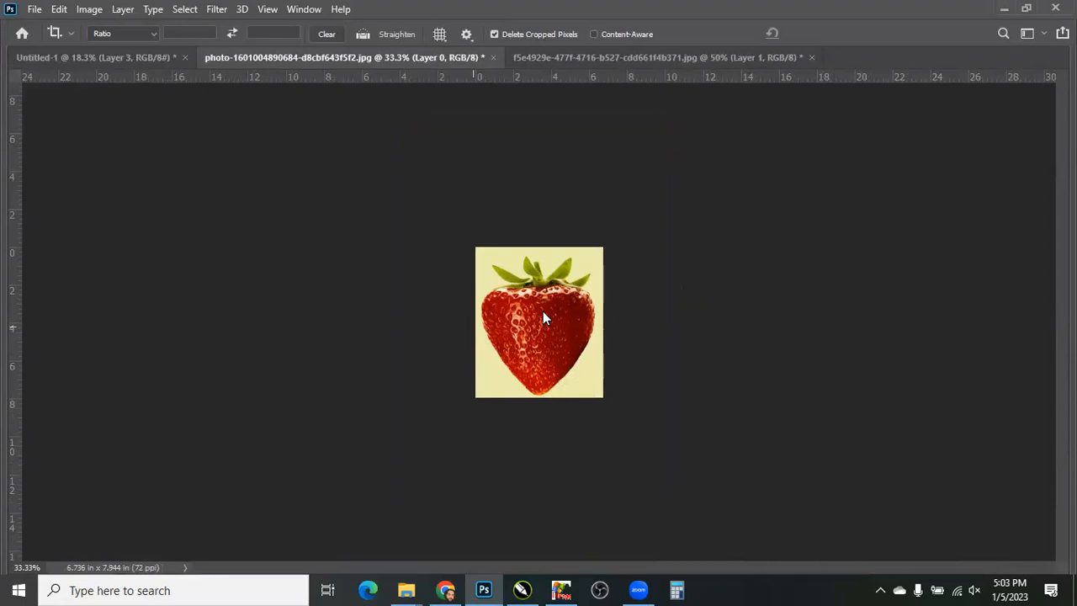
Open iOS-11-Document-Scan.jpg from the pic folder and show the hidden panels again
key("ctrl+o")
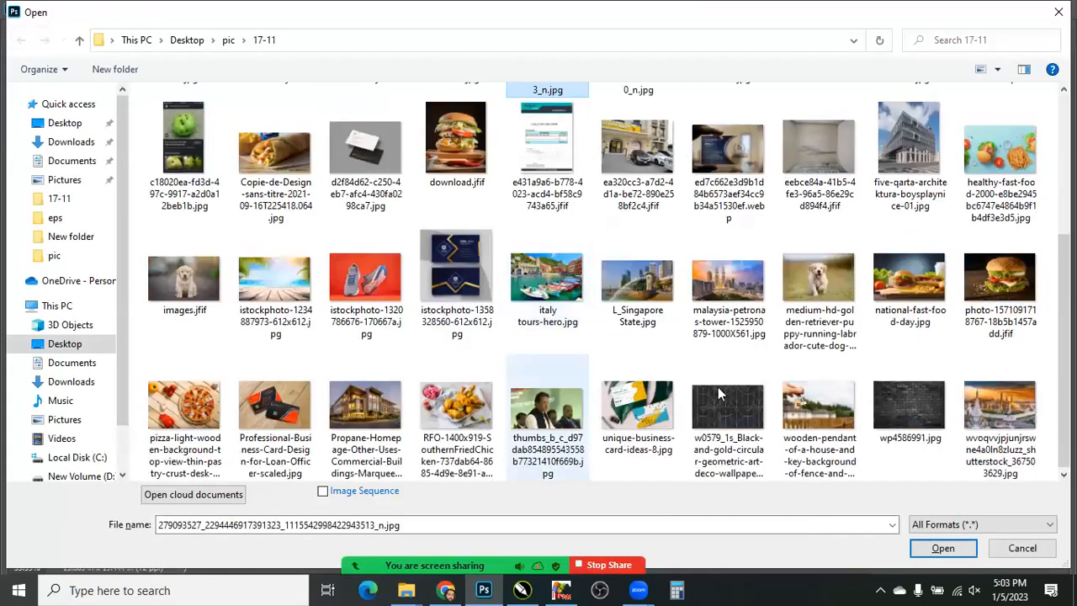
scroll(505, 354, "up", 3)
scroll(423, 282, "down", 2)
key("alt+Up")
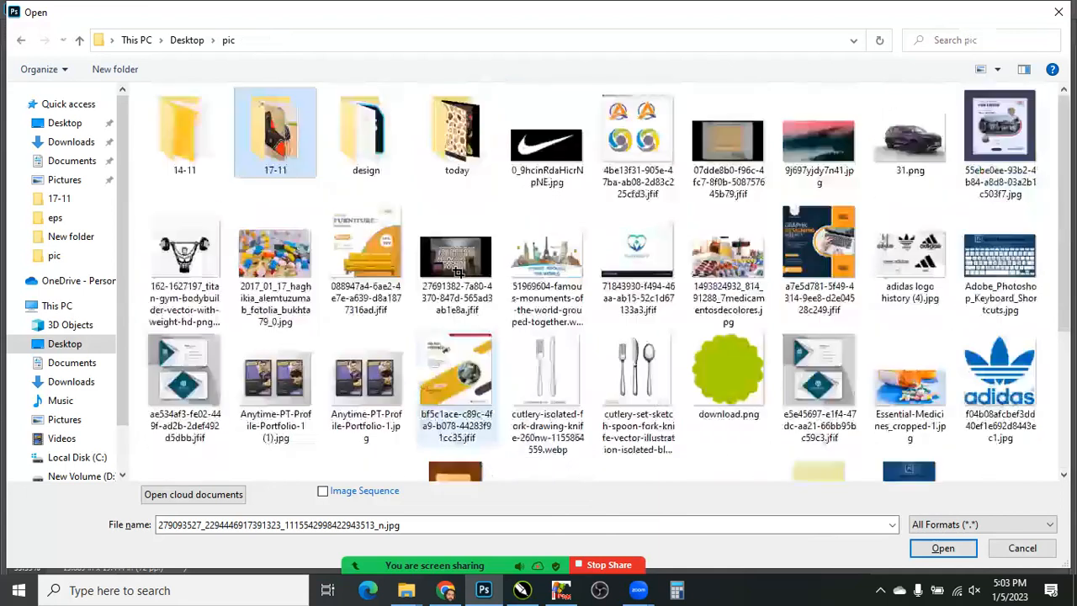
scroll(451, 267, "down", 3)
double_click(452, 267)
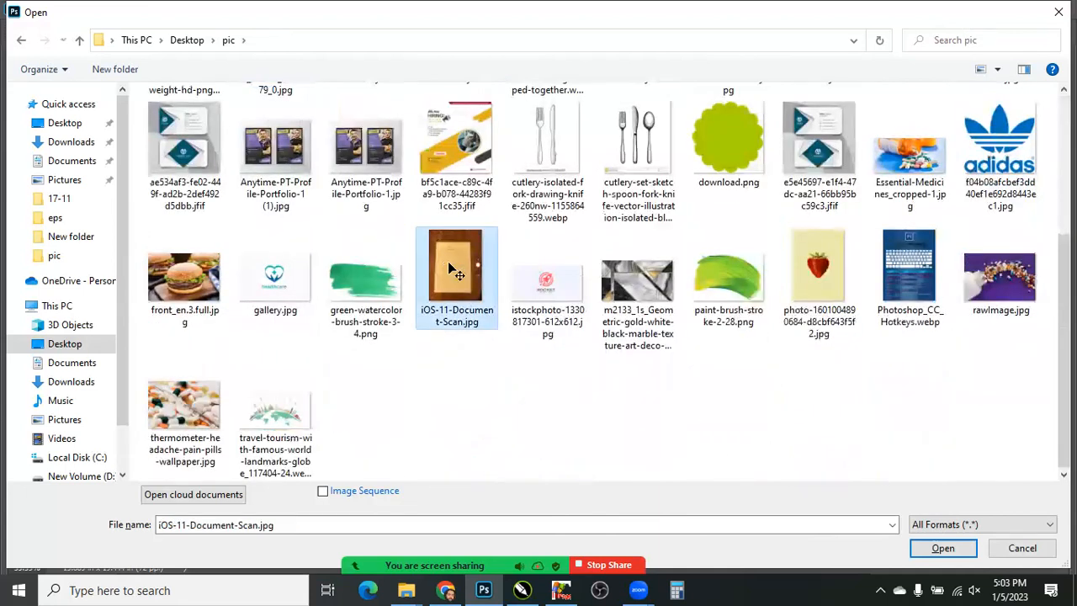
key("v")
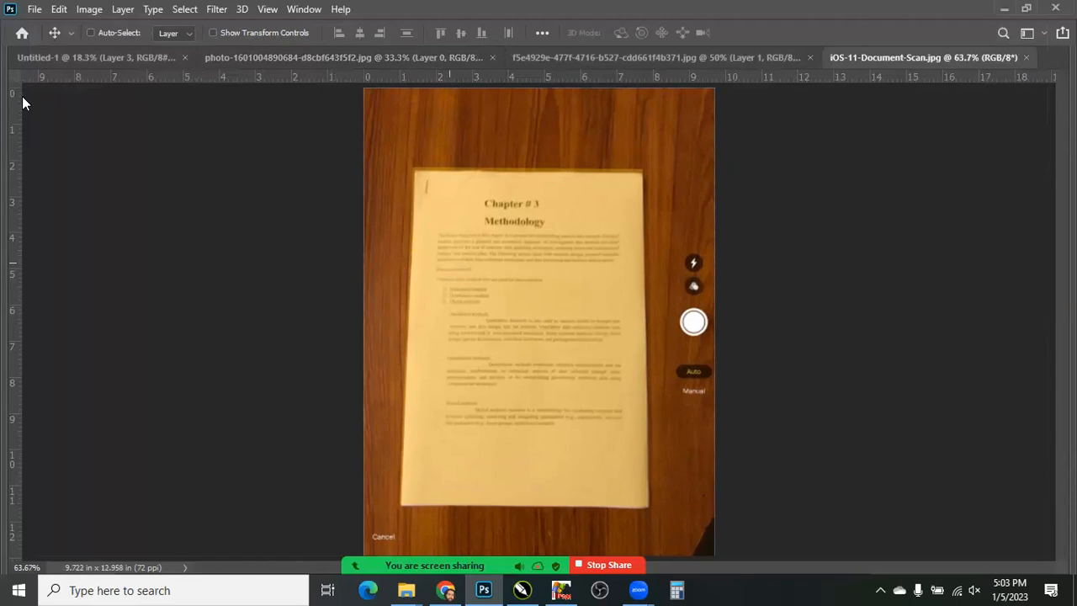
key("Tab")
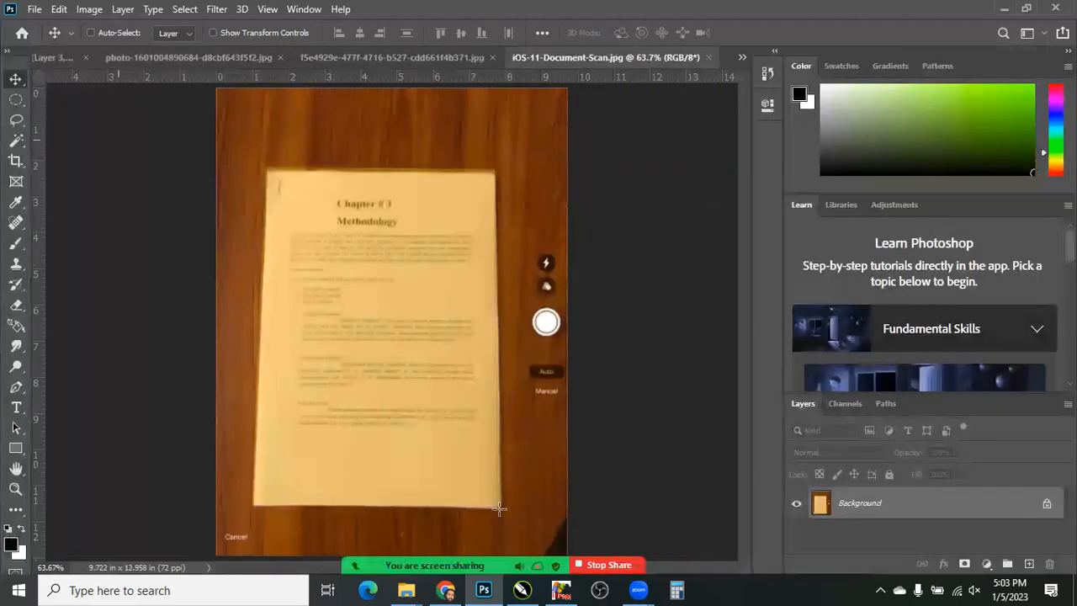
Try framing the slanted document page with a Rectangular Marquee selection, and deselect it
right_click(16, 100)
left_click(99, 99)
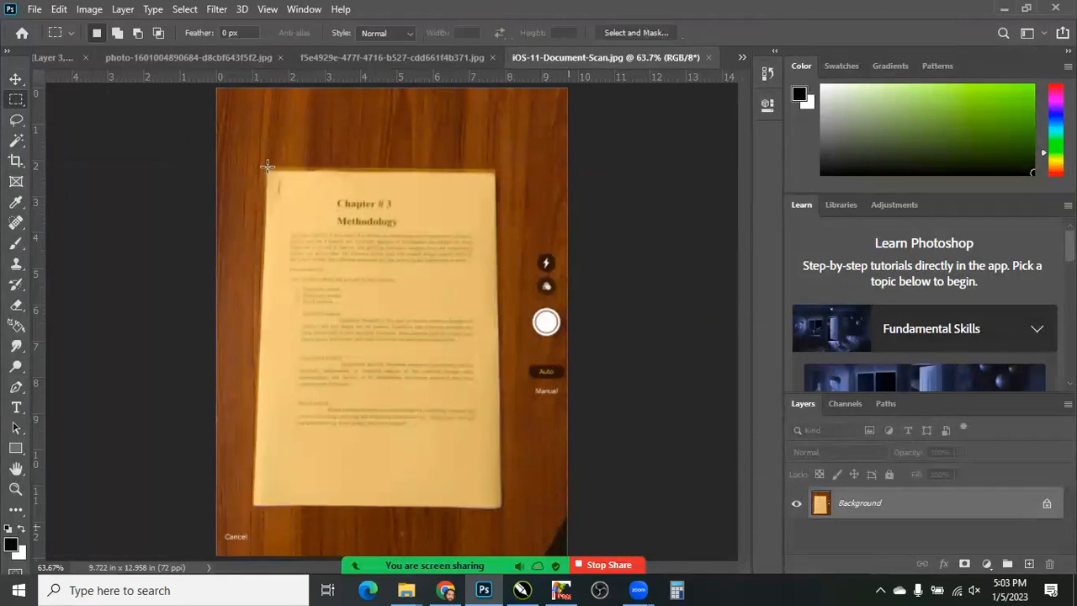
mouse_move(502, 508)
left_mouse_down()
mouse_move(345, 295)
mouse_move(313, 204)
mouse_move(265, 168)
left_mouse_up()
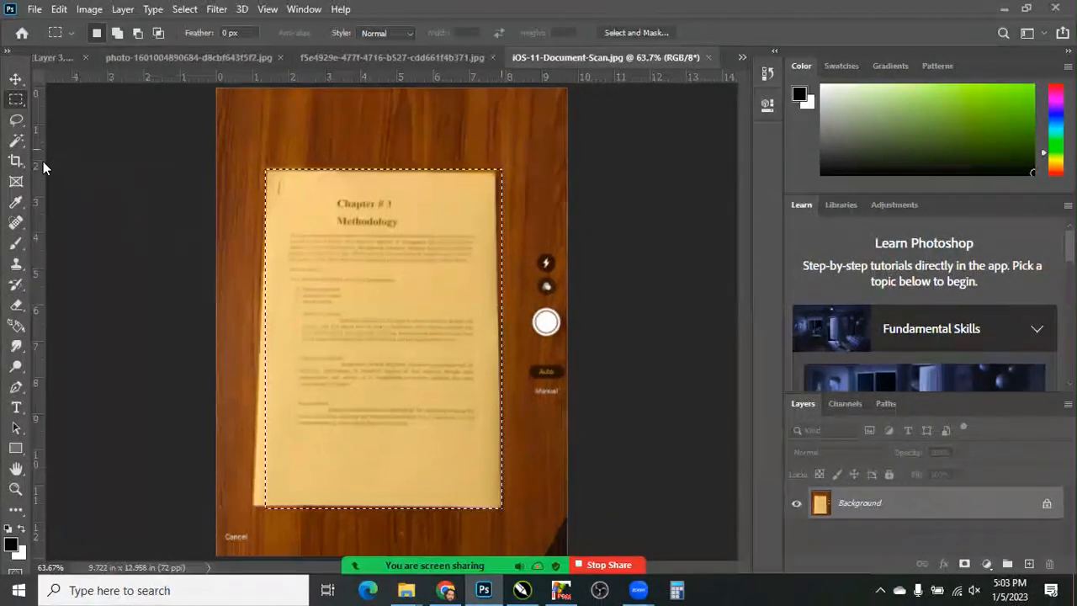
key("ctrl+d")
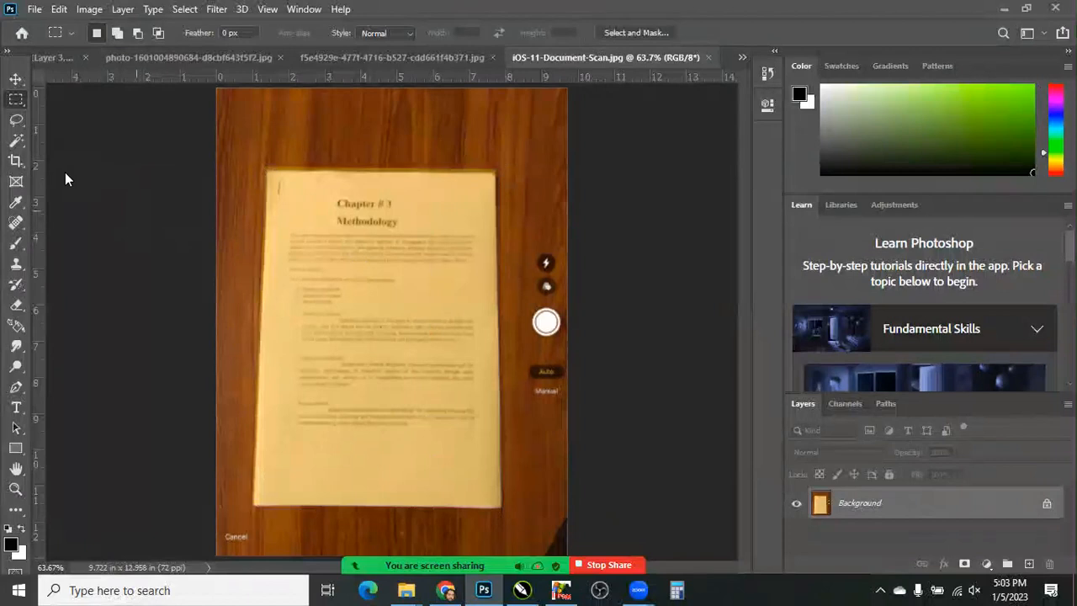
Perspective-crop the scan to the four corners of the document page, giving about 7.1 x 10.2 in
left_click(16, 159)
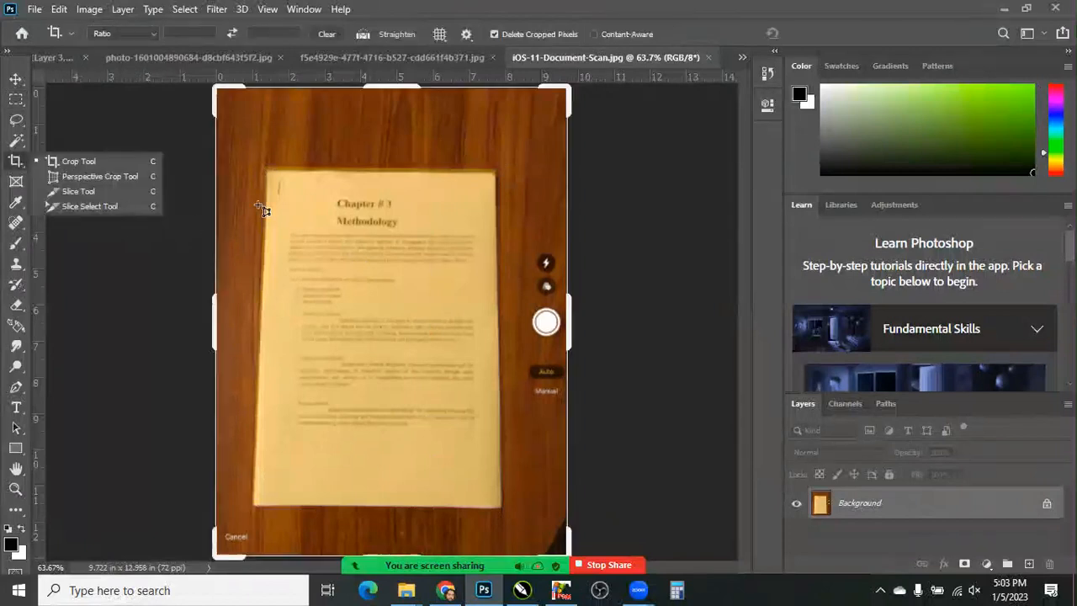
key("shift+c")
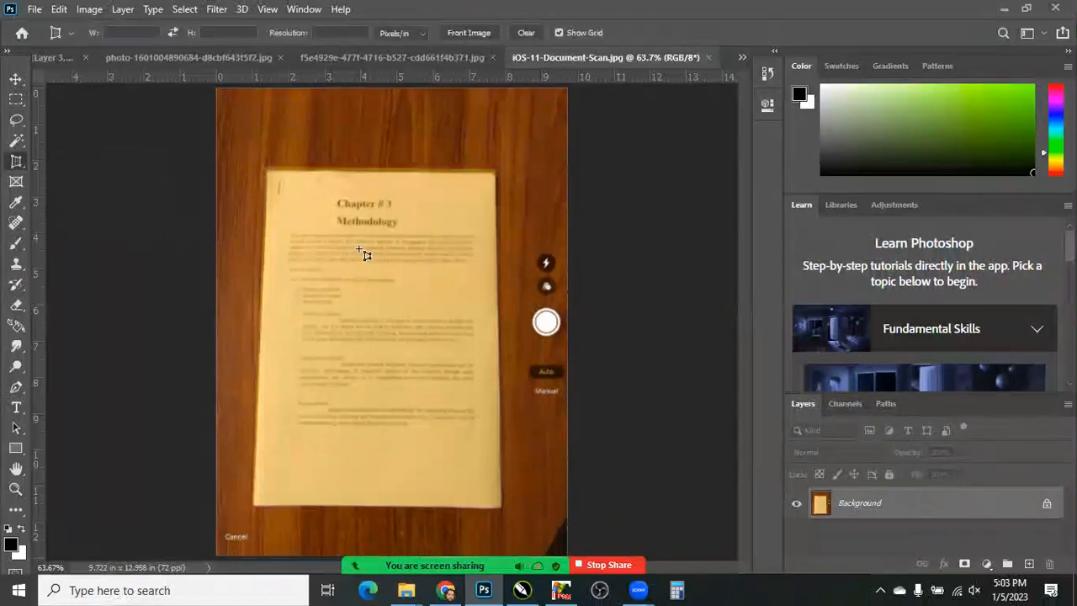
scroll(368, 180, "up", 1)
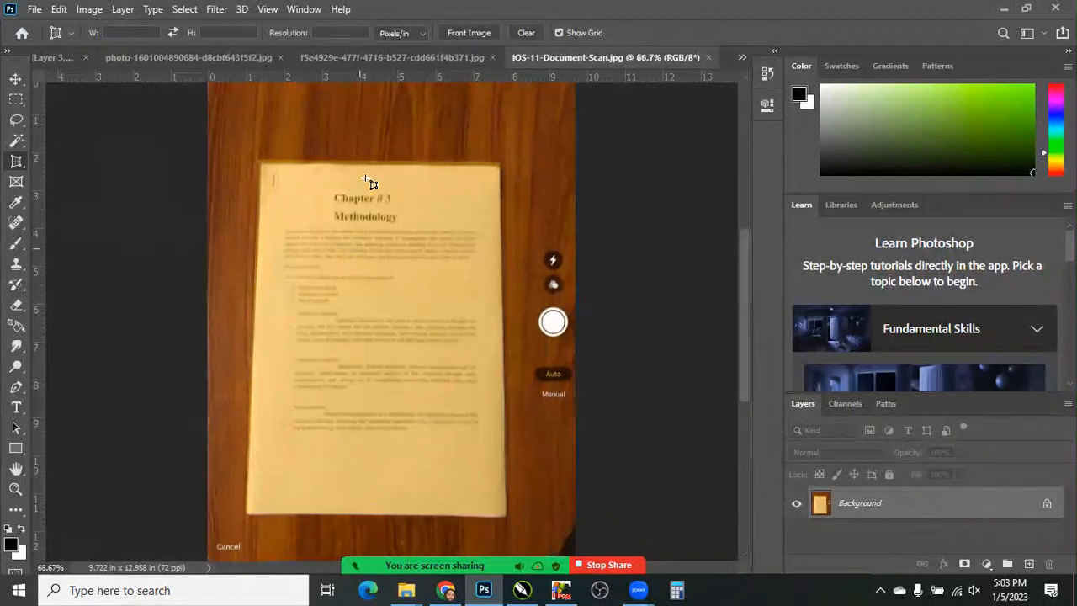
scroll(380, 186, "down", 1)
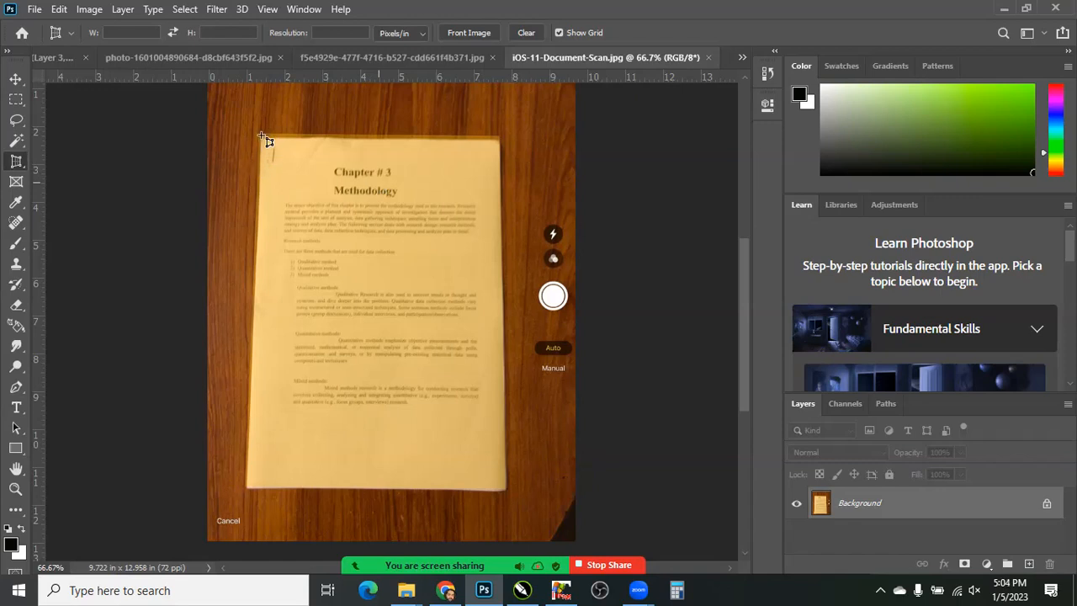
left_click(499, 142)
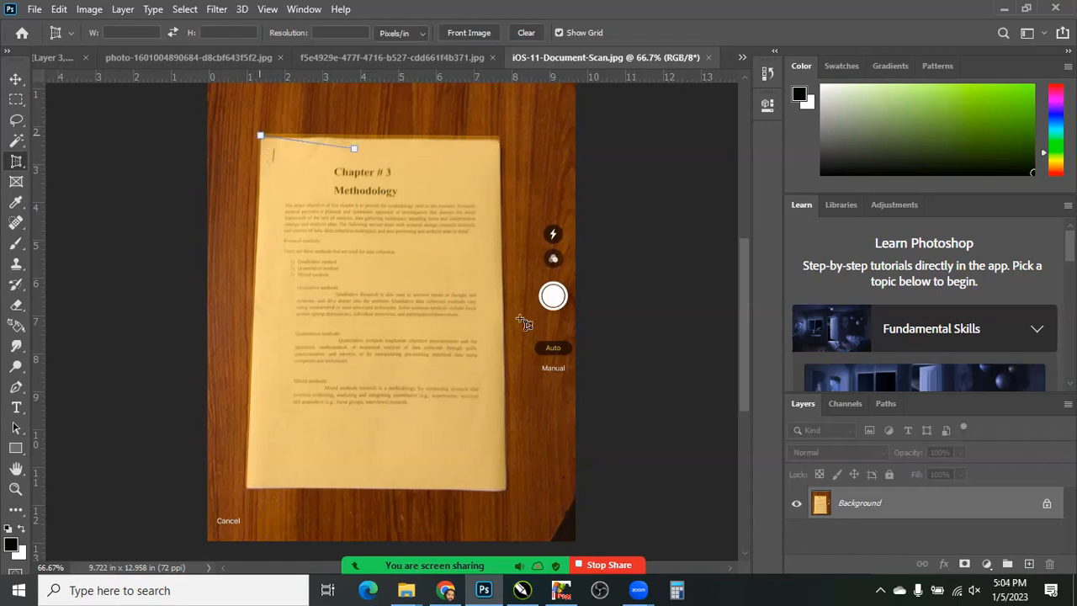
left_click(506, 494)
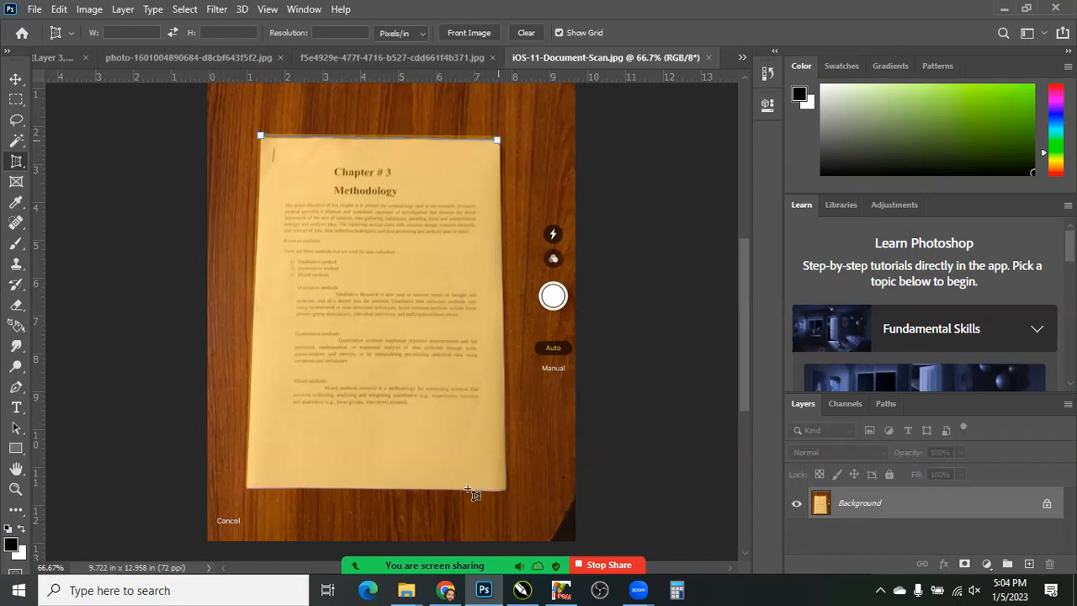
left_click(243, 489)
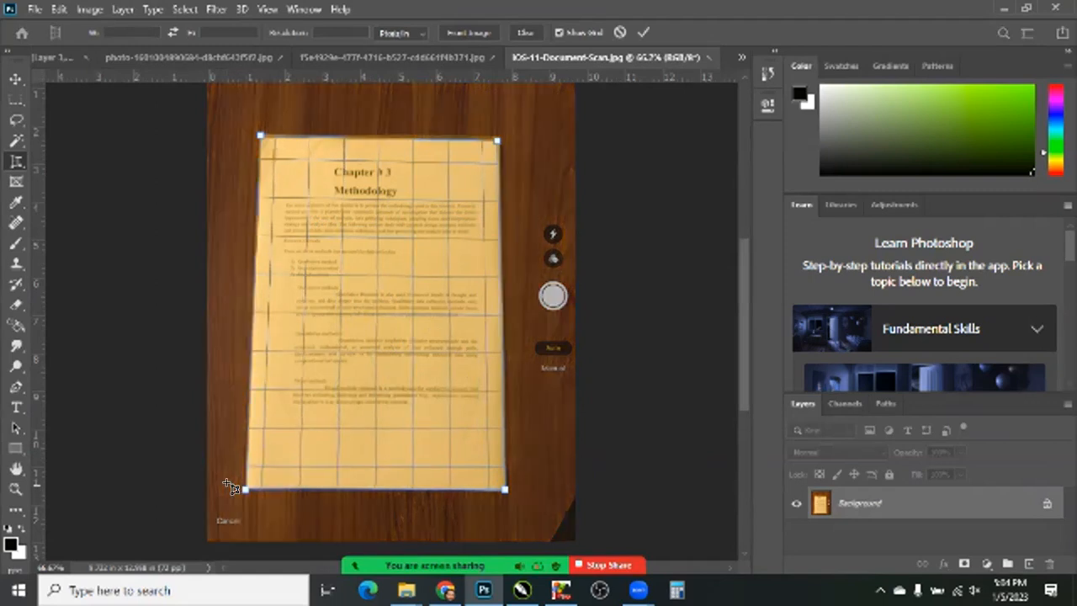
key("Return")
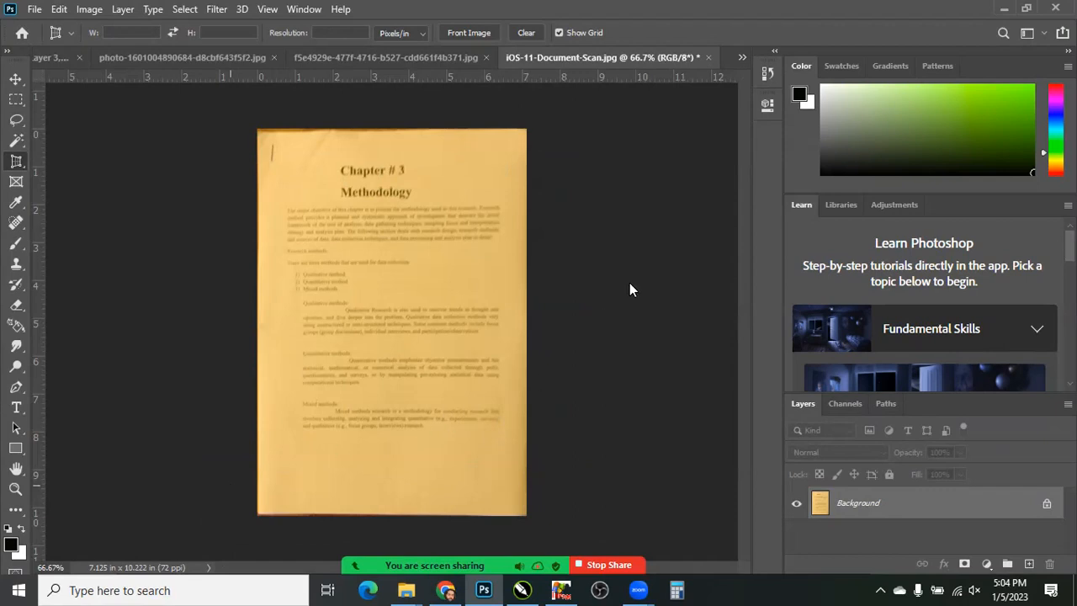
Browse the pic subfolders and open the DORIAN sign photo 524b43b7-2638-46d8-bc4e-050d27936493.jpg from the 17-11 folder
key("ctrl+o")
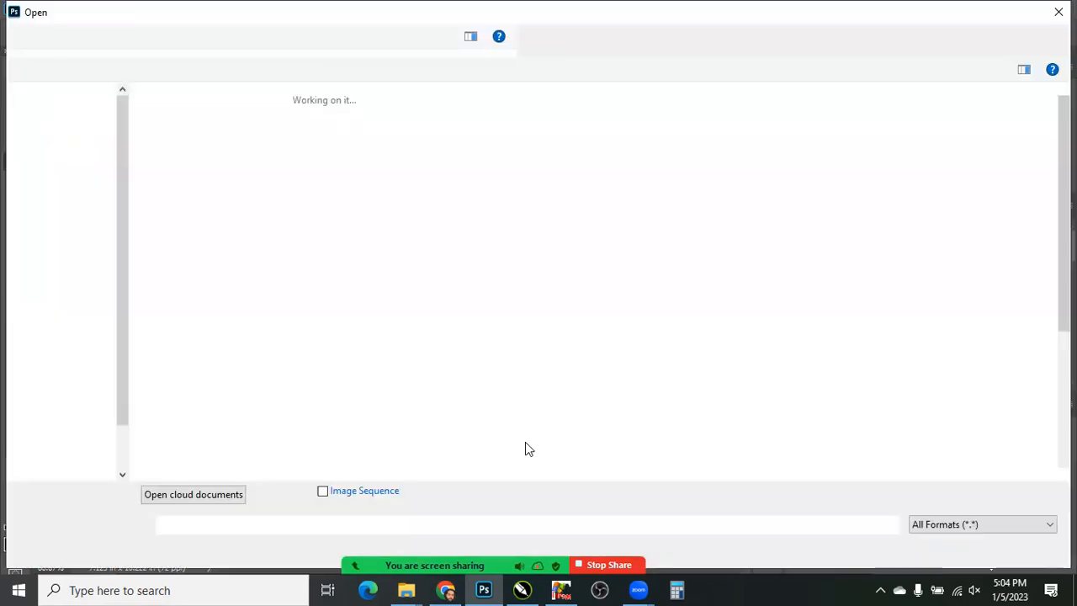
left_click(637, 252)
scroll(426, 363, "down", 3)
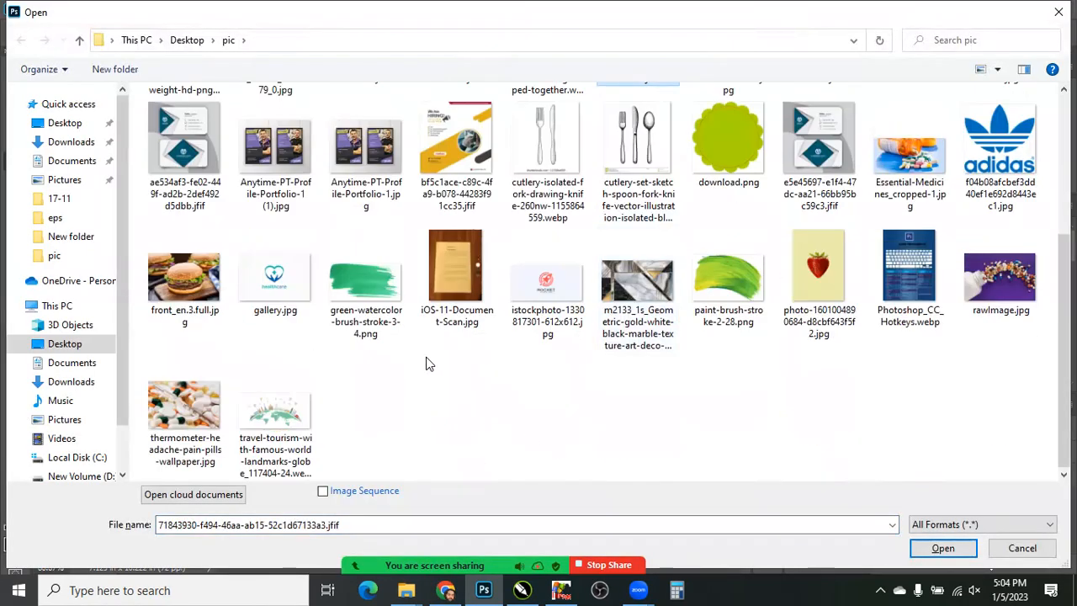
scroll(518, 355, "up", 3)
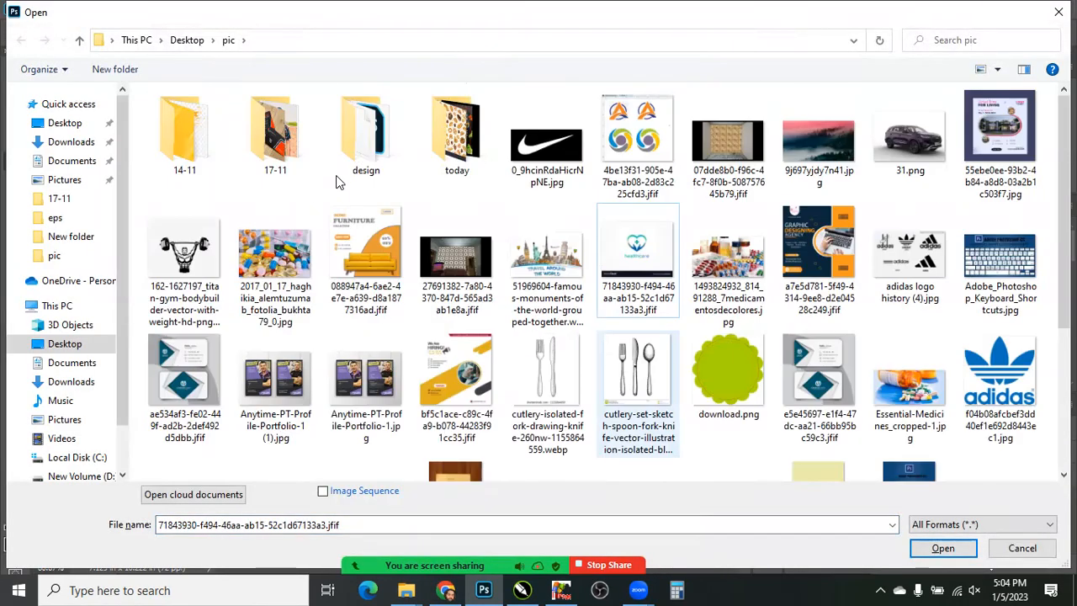
double_click(456, 139)
double_click(269, 137)
key("BackSpace")
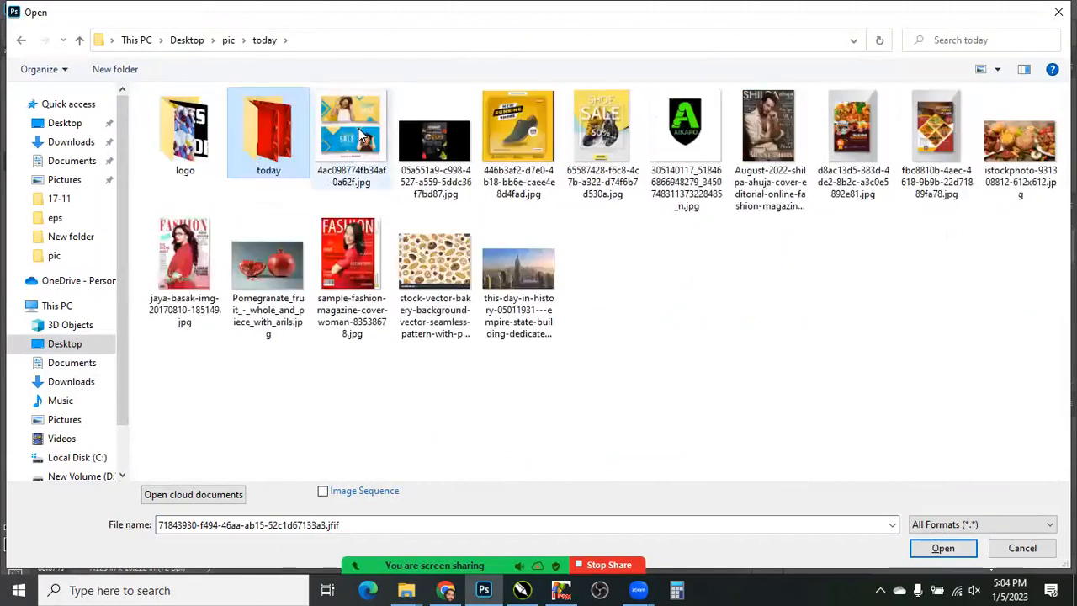
key("BackSpace")
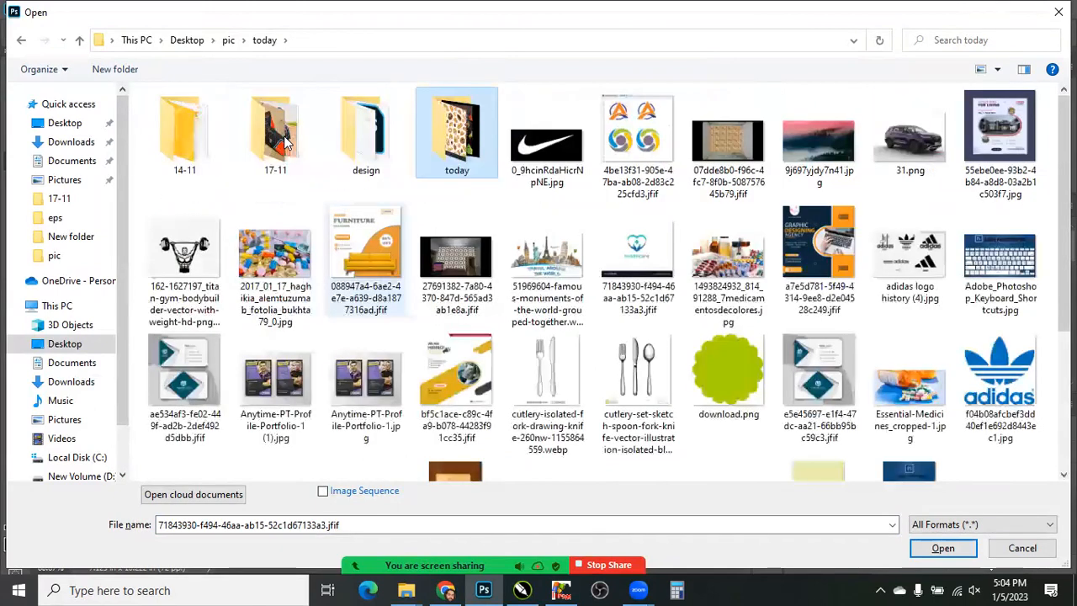
double_click(366, 135)
key("BackSpace")
key("Left")
key("Return")
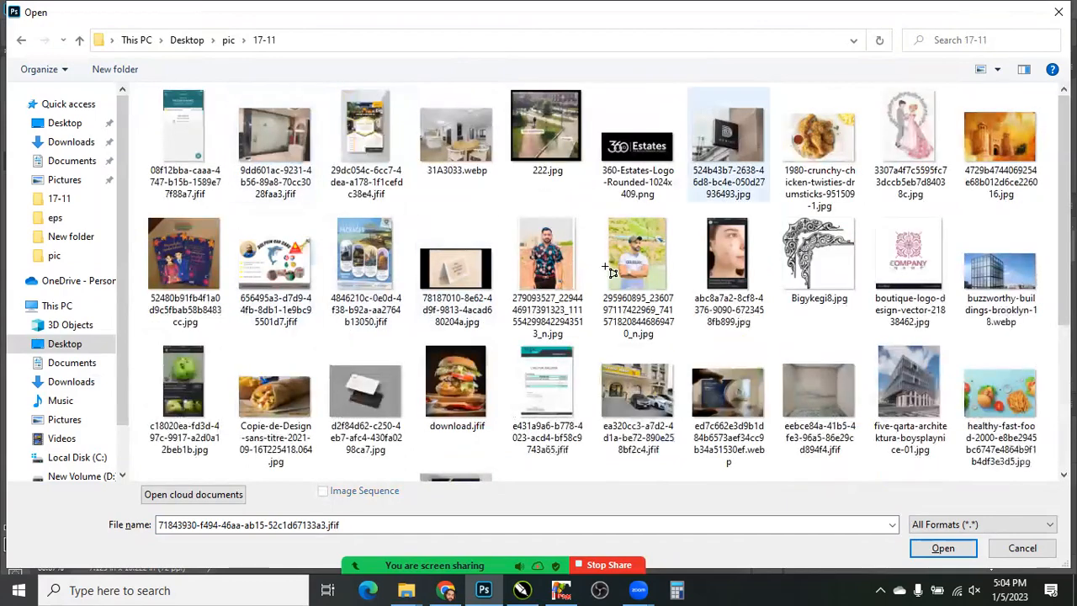
key("Return")
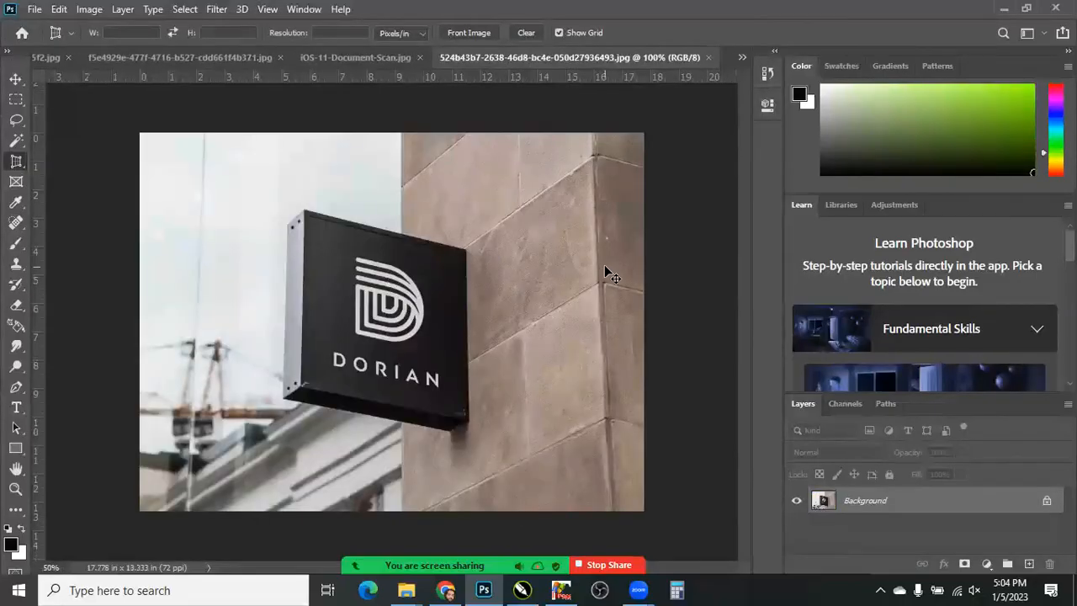
Perspective-crop the photo to the four corners of the DORIAN sign's front face, giving about 5.8 x 6.1 in
key("ctrl+minus")
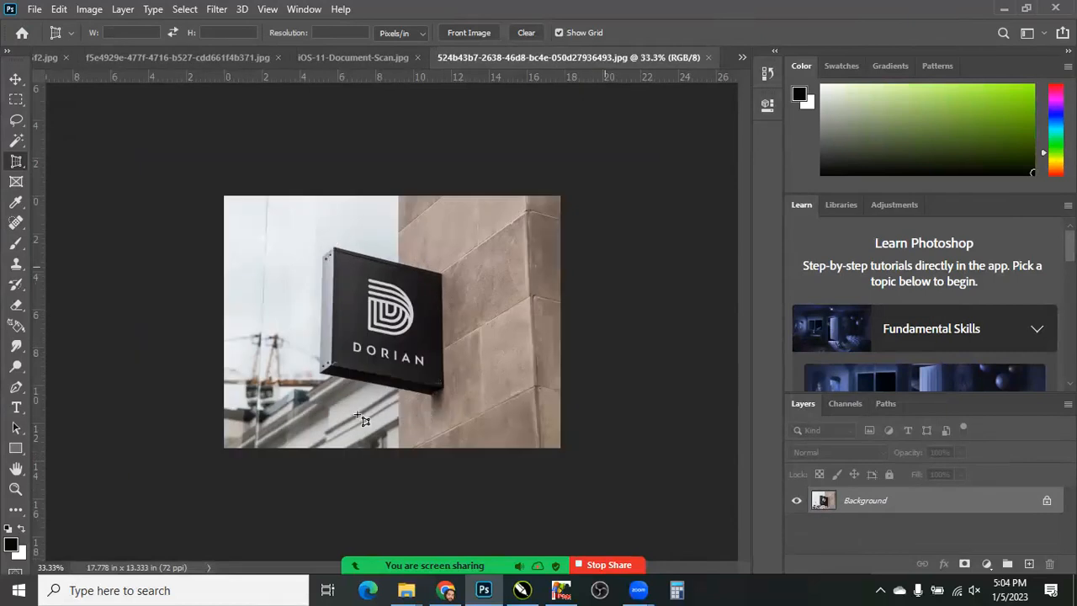
scroll(283, 328, "up", 3)
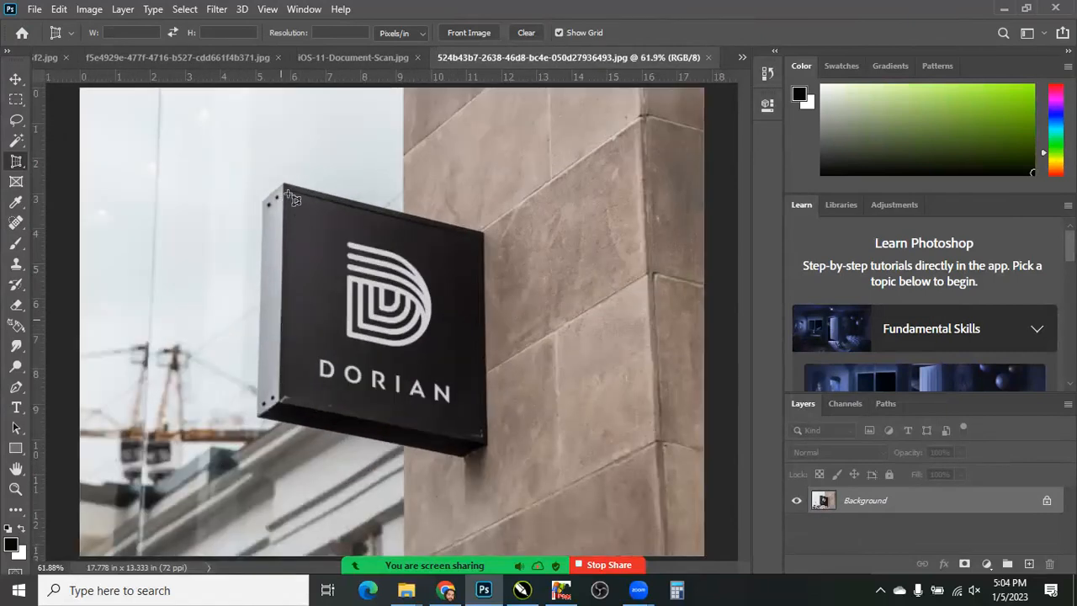
left_click(479, 236)
left_click(479, 437)
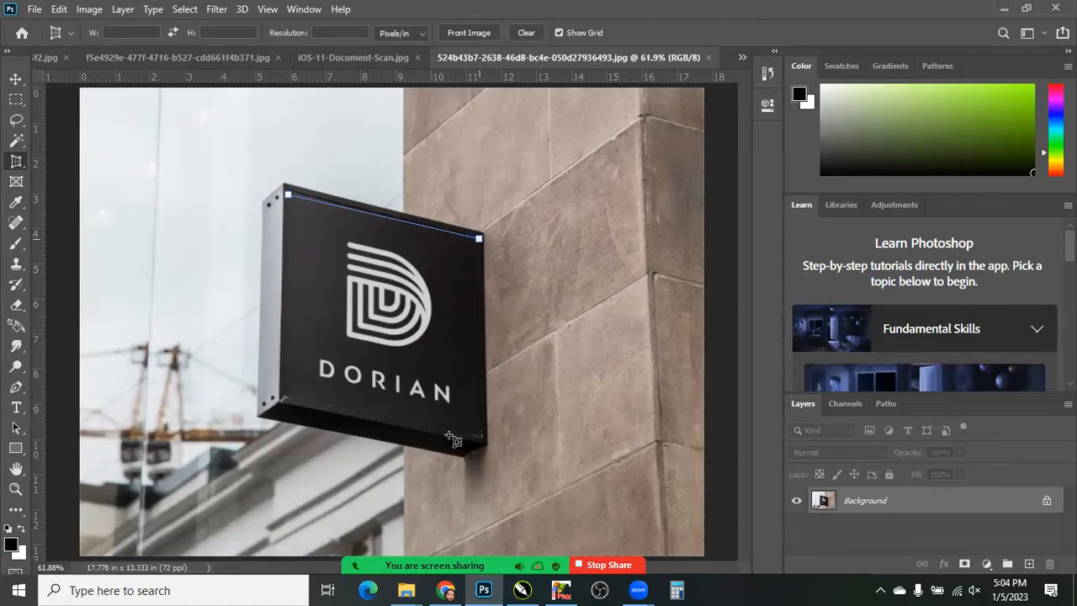
left_click(280, 397)
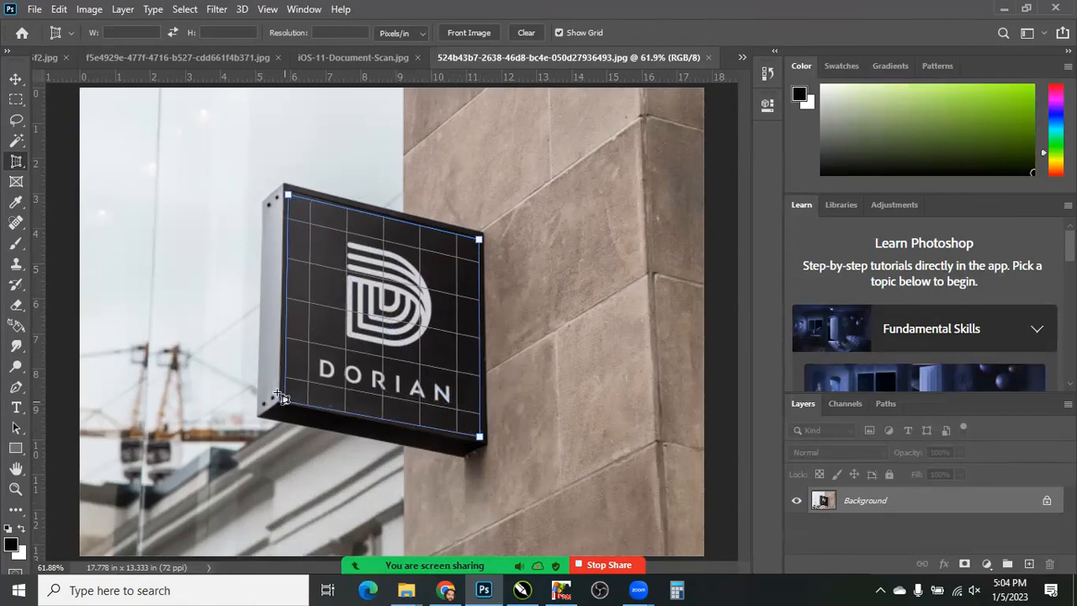
key("Return")
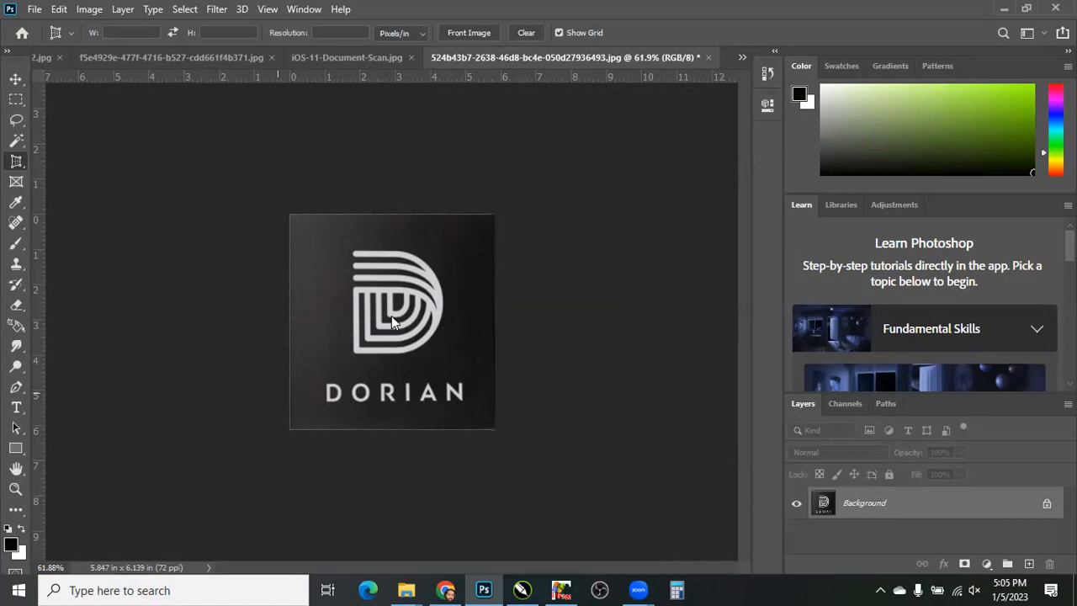
Open the business card mockup photo d2f84d62-c250-4eb7-afc4-430fa0298ca7.jpg from the 17-11 folder and fit it to the window
key("ctrl+o")
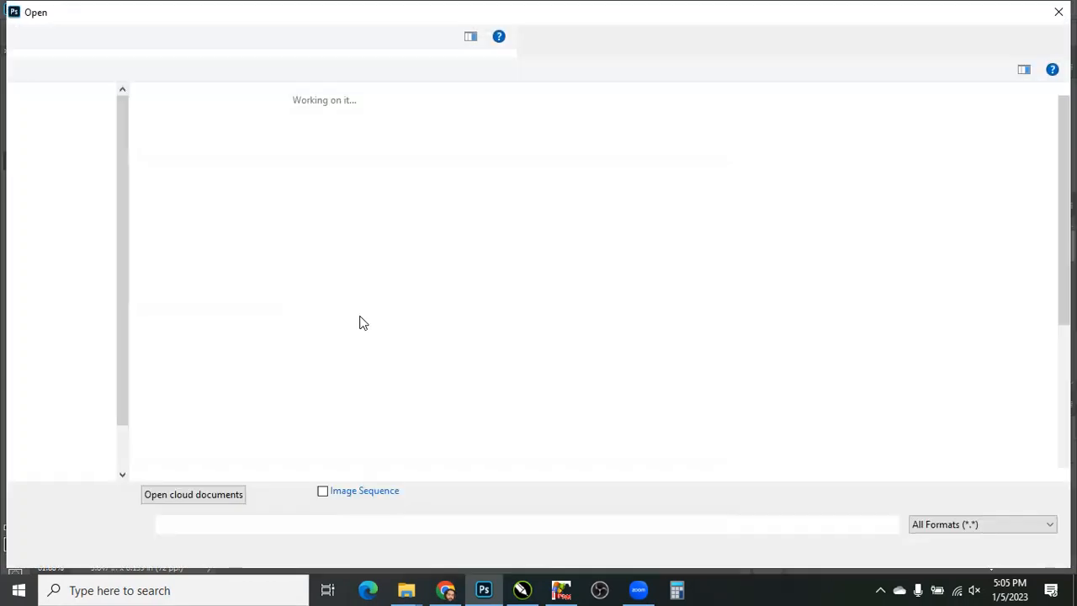
left_click(361, 295)
scroll(378, 144, "down", 3)
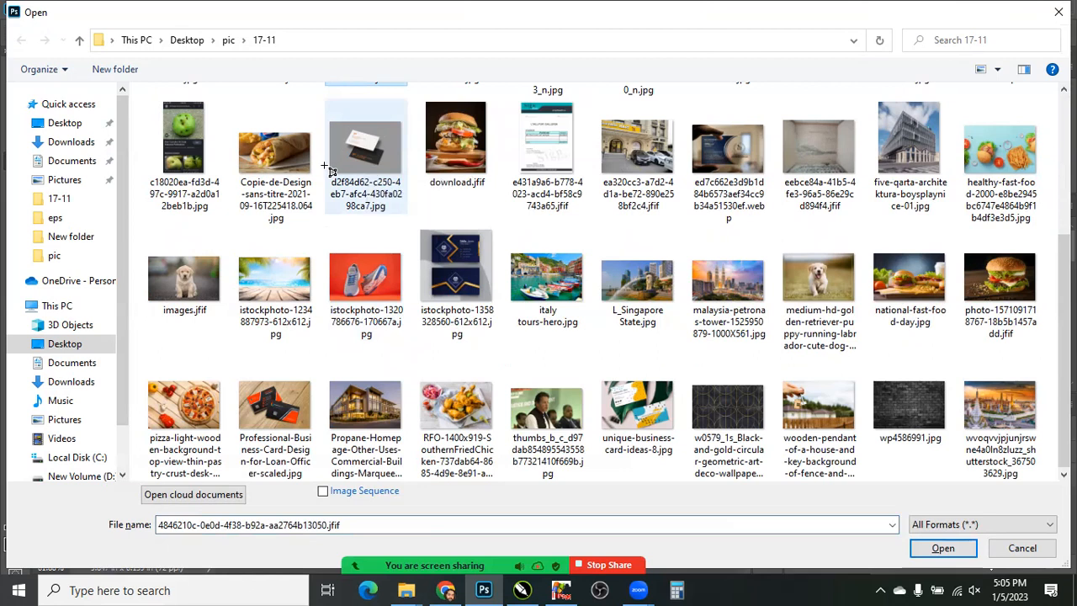
left_click(358, 152)
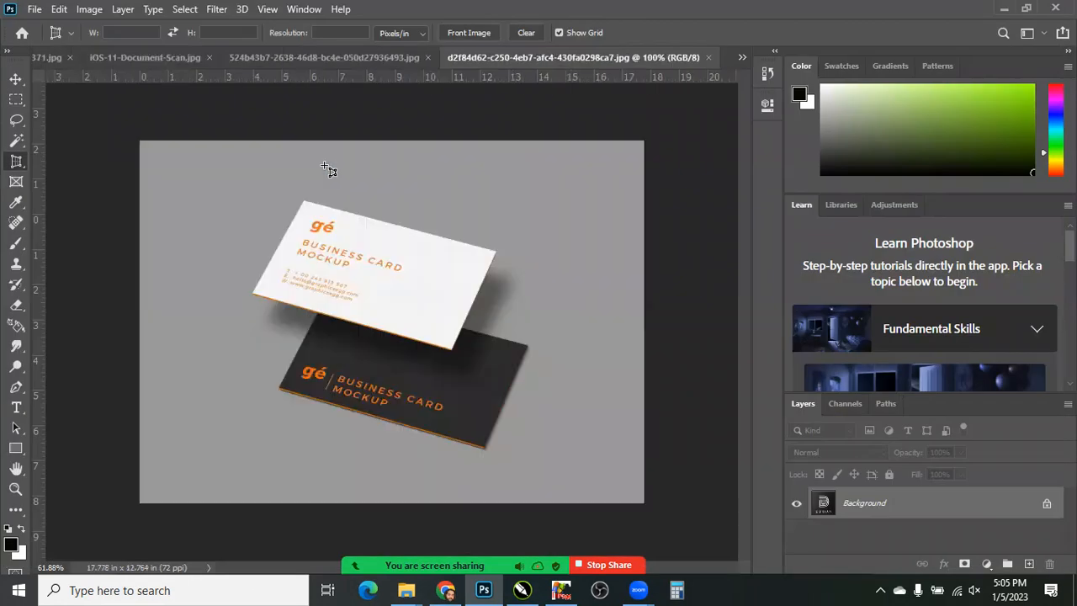
key("ctrl+0")
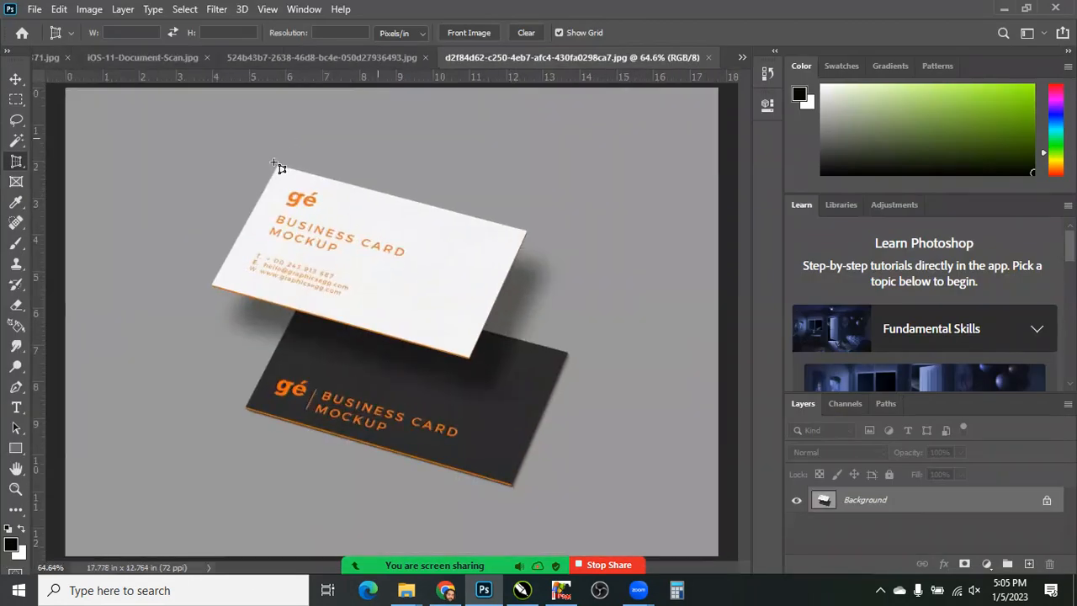
Perspective-crop the photo to the white business card's four corners, giving about 7.5 x 4.6 in, and briefly view it without the panels
left_click(527, 230)
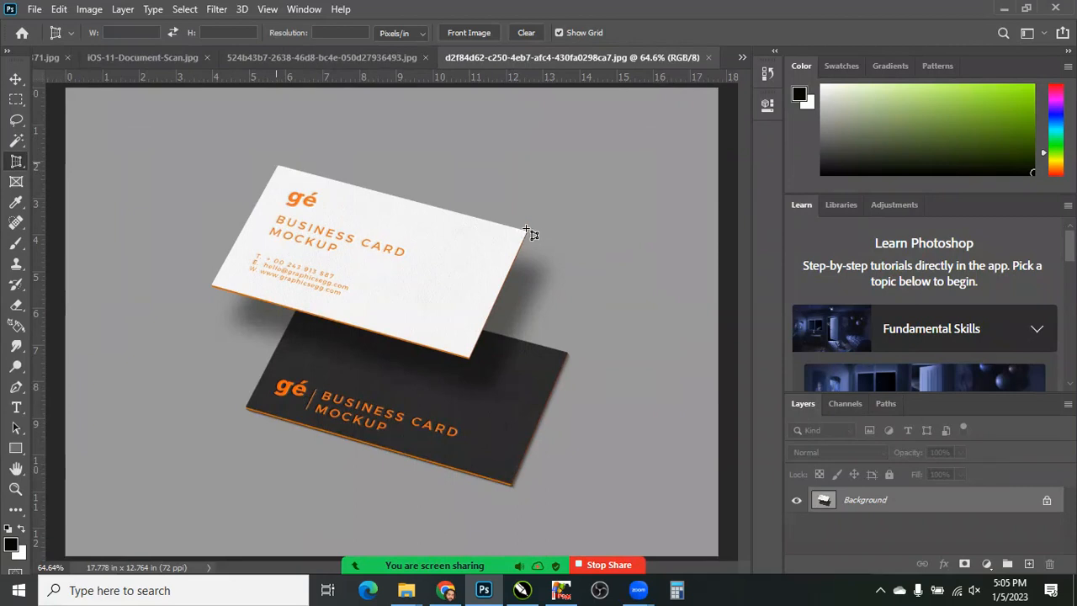
left_click(469, 360)
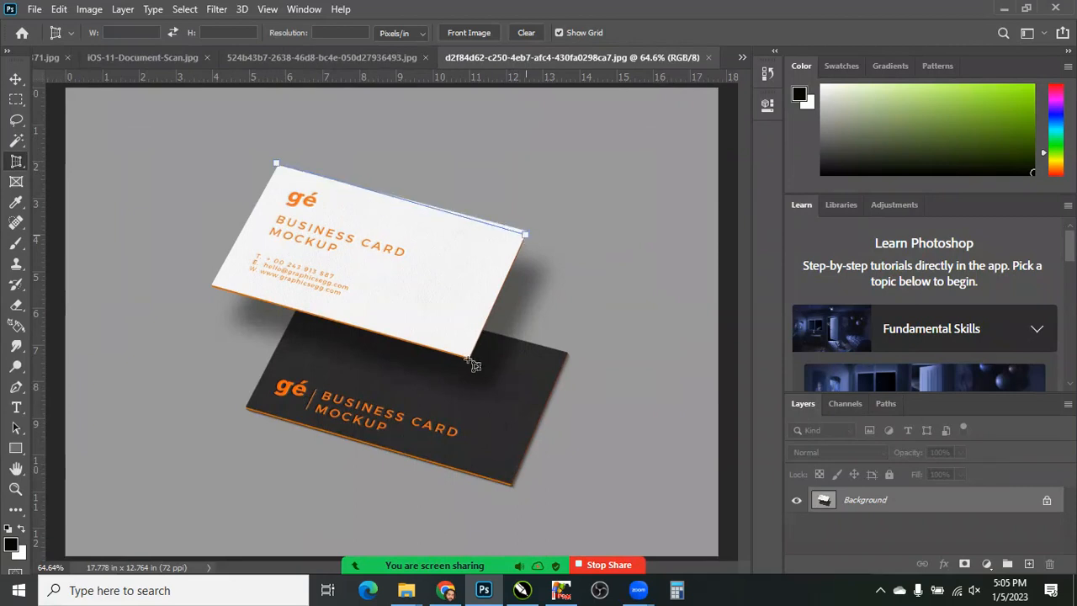
left_click(209, 279)
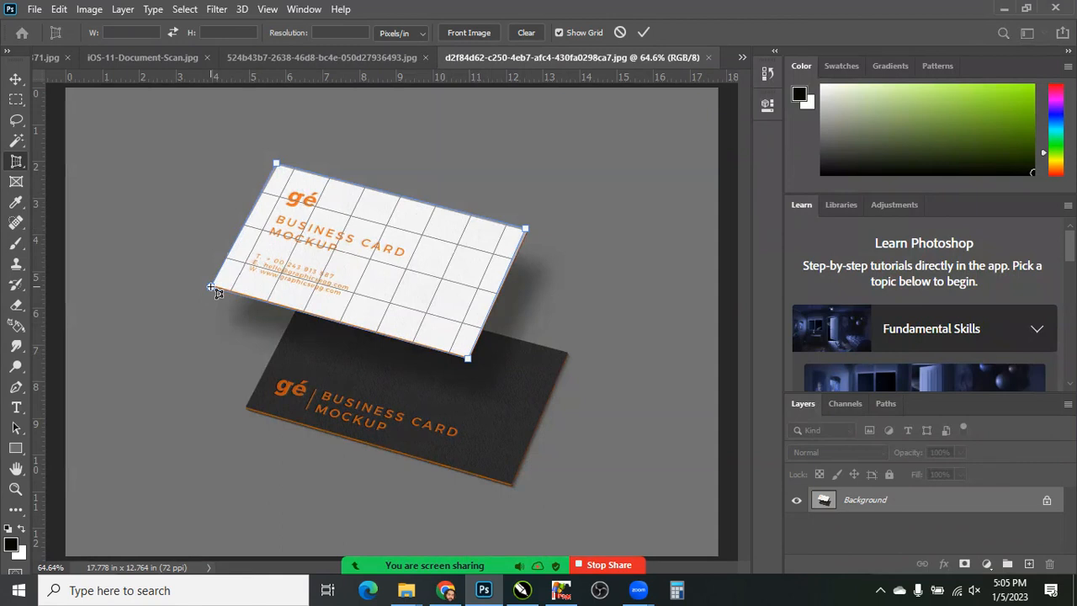
key("Return")
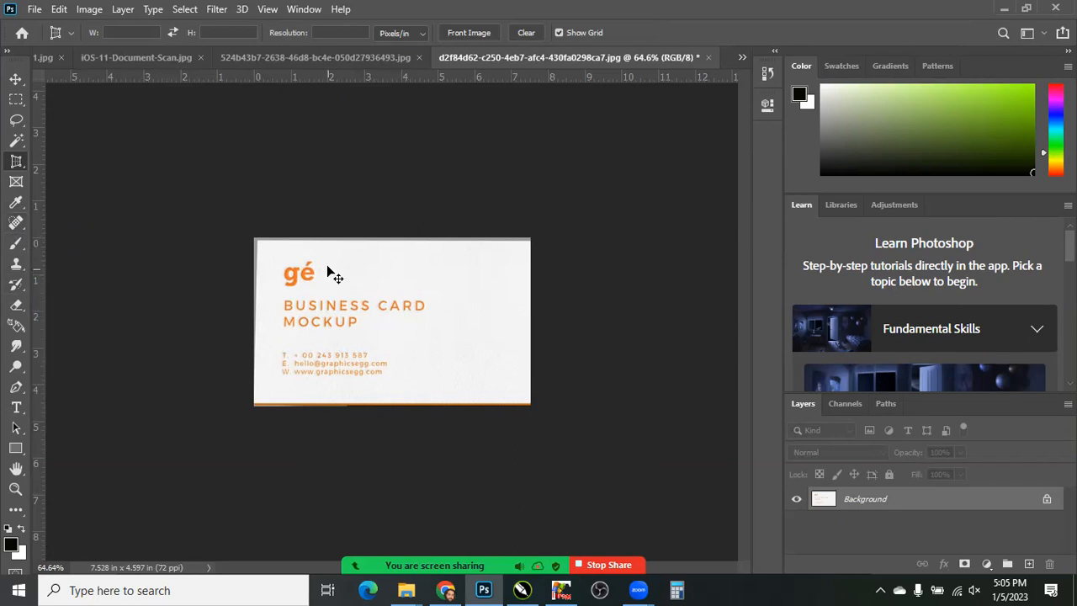
key("Tab")
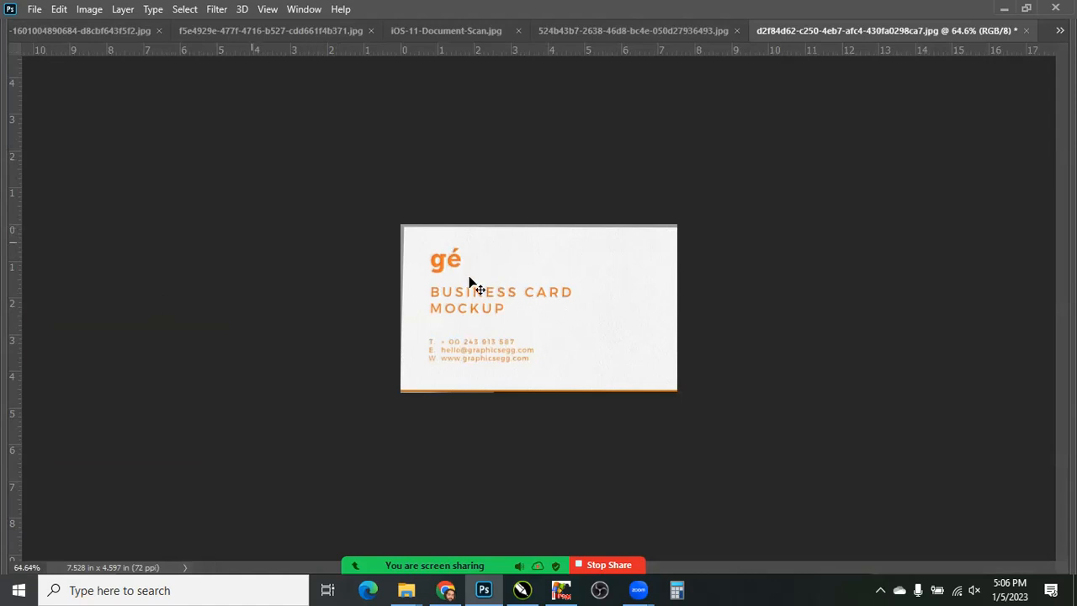
key("Tab")
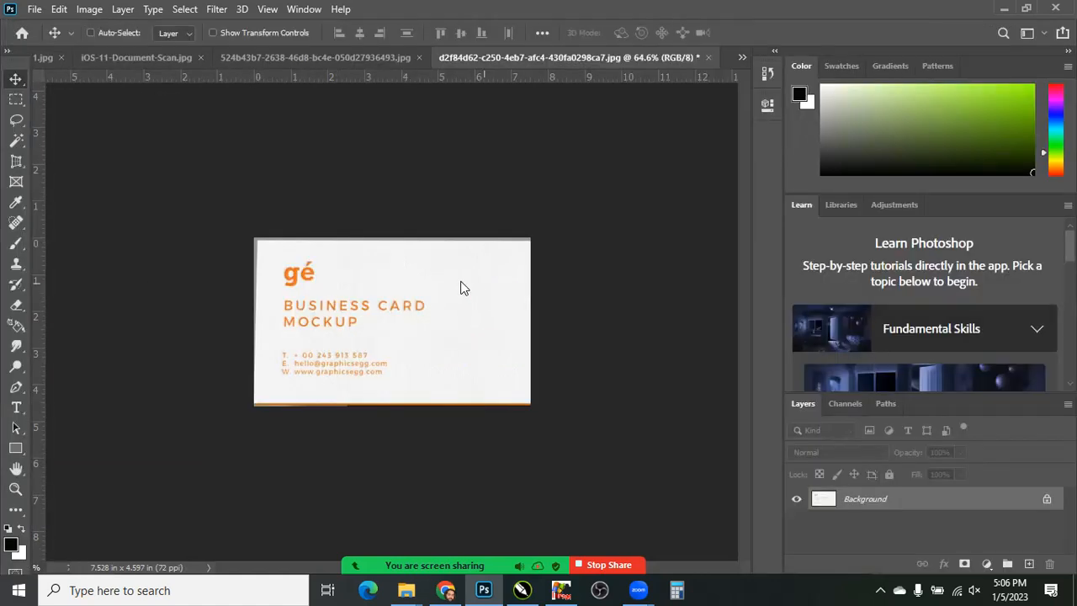
Close all open documents without saving their changes, and bring up the overview of the other open windows
key("ctrl+w")
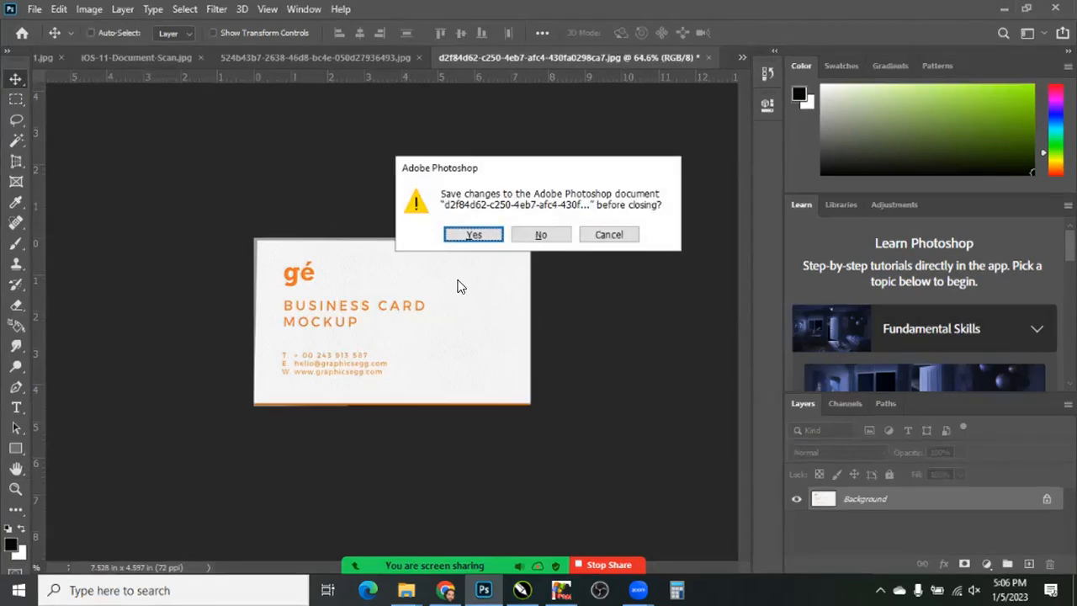
key("Return")
key("ctrl+w")
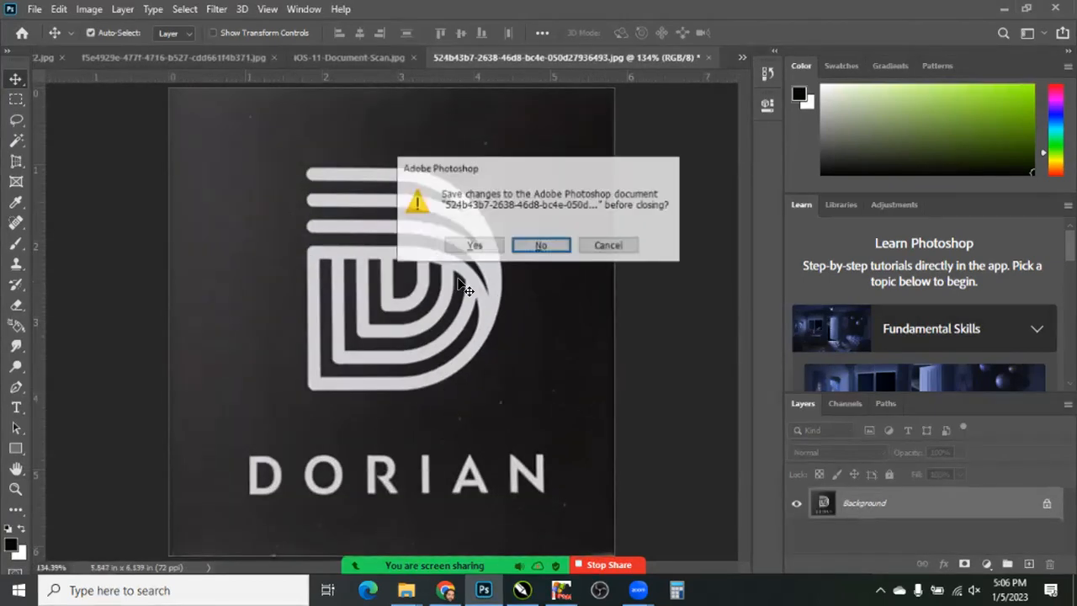
key("Return")
key("ctrl+w")
key("Return")
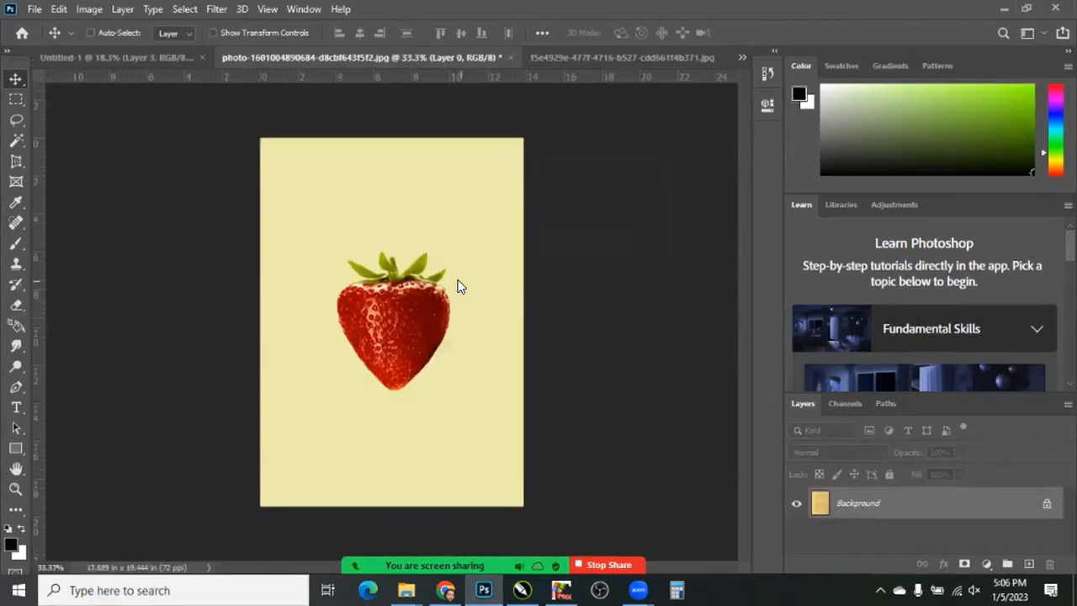
key("ctrl+w")
key("Return")
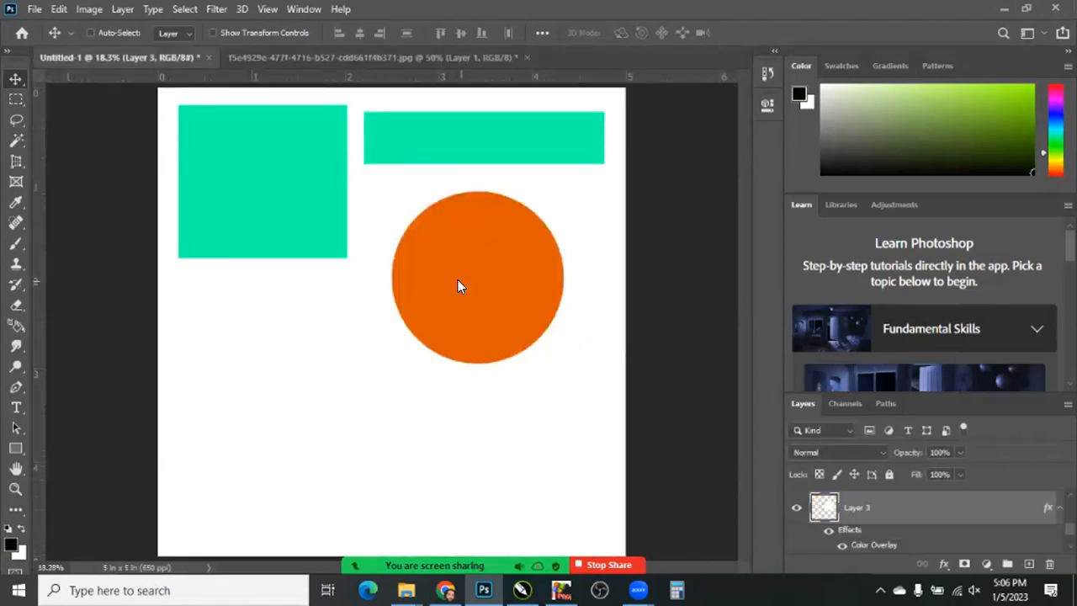
key("ctrl+w")
key("Return")
key("ctrl+w")
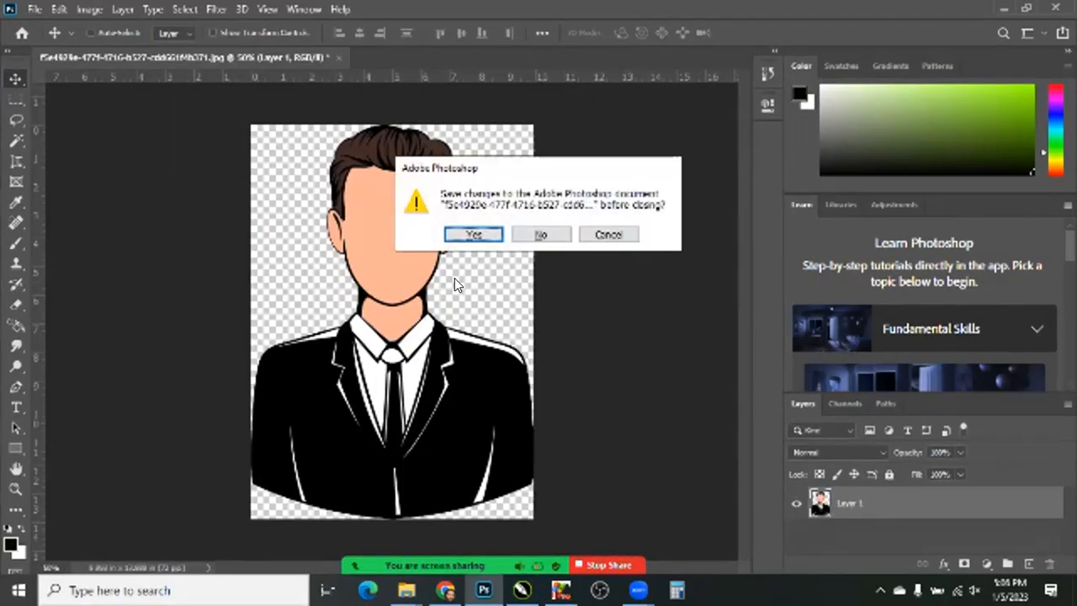
key("Return")
key("alt+Tab")
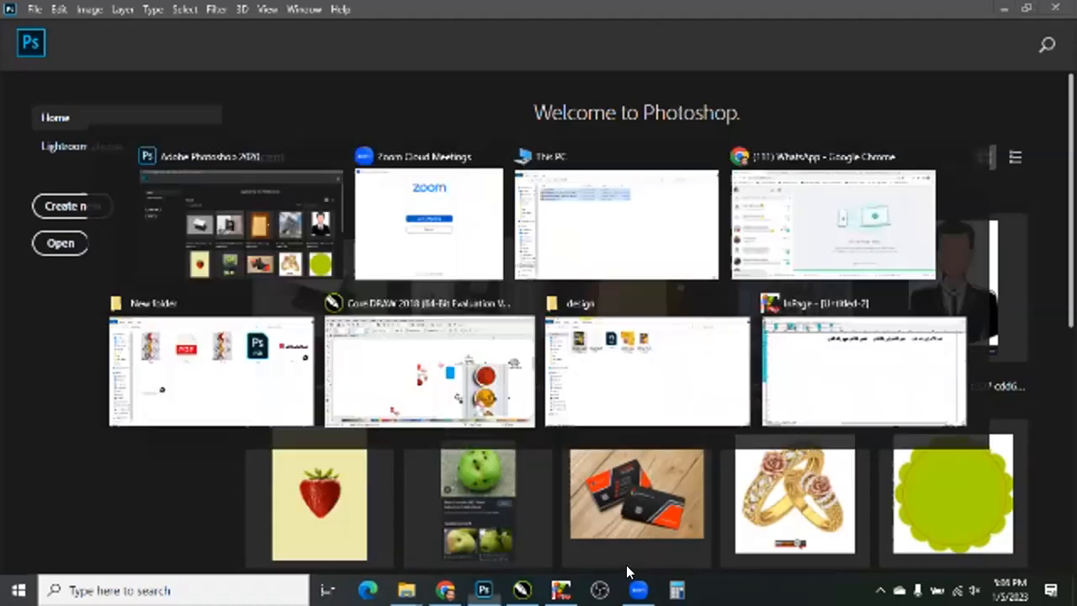